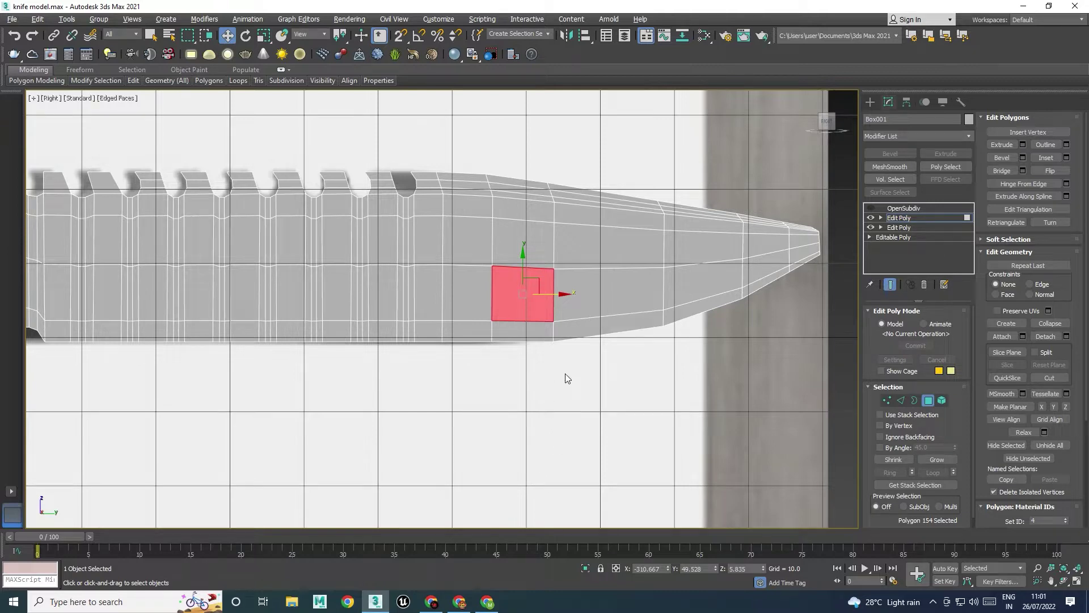
Open the Slate Material Editor and display the parameters of Material #29
{"action": "key", "text": "End"}
{"action": "key", "text": "m"}
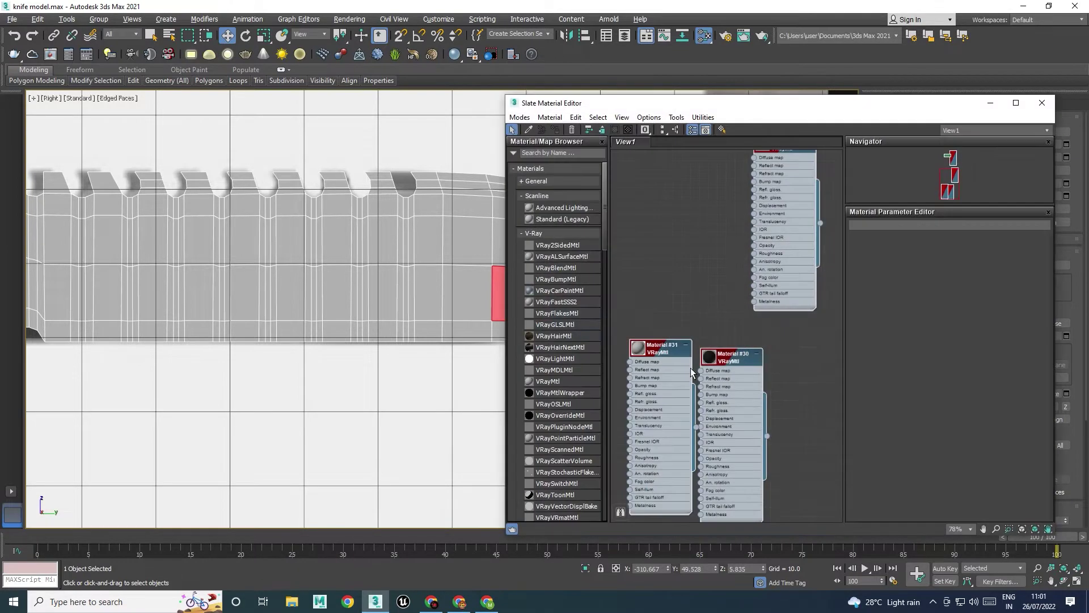
{"action": "scroll", "coordinate": [737, 255], "scroll_direction": "down", "scroll_amount": 4}
{"action": "scroll", "coordinate": [713, 259], "scroll_direction": "up", "scroll_amount": 5}
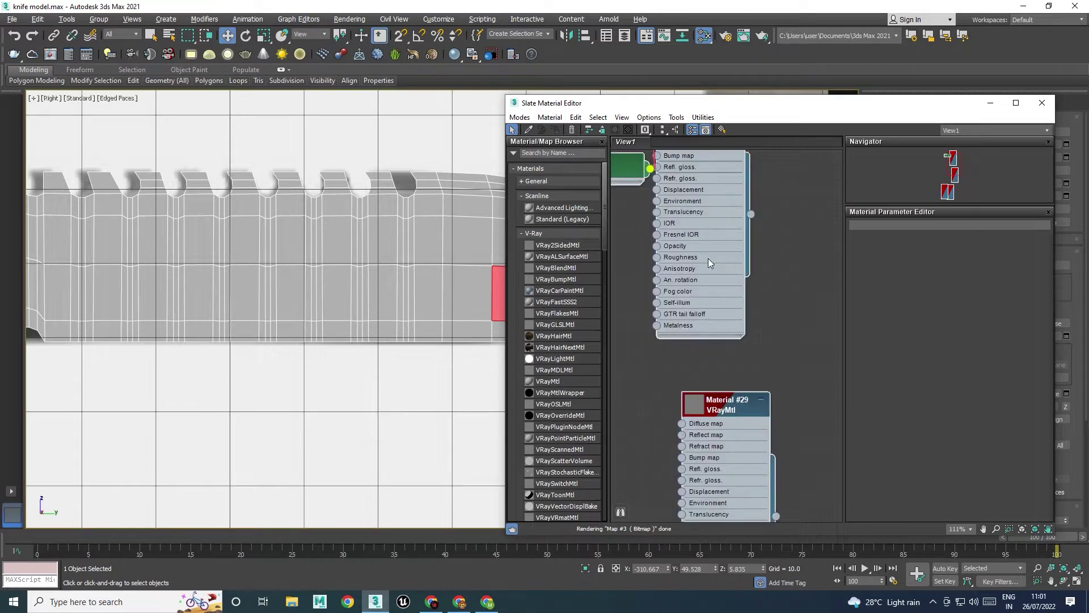
{"action": "double_click", "coordinate": [719, 412]}
{"action": "right_click", "coordinate": [716, 407]}
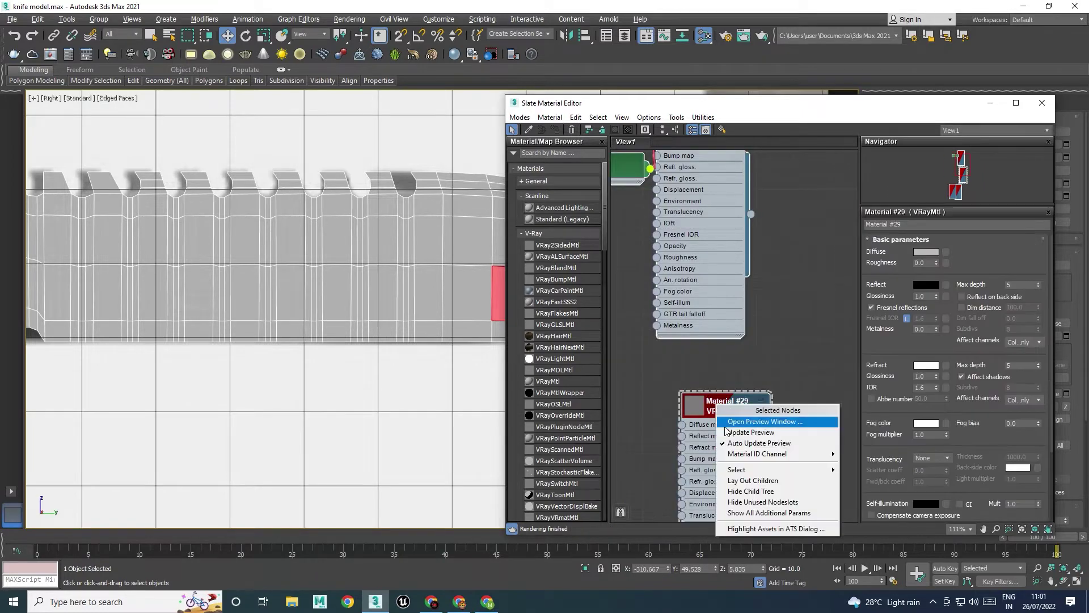
{"action": "left_click", "coordinate": [731, 421]}
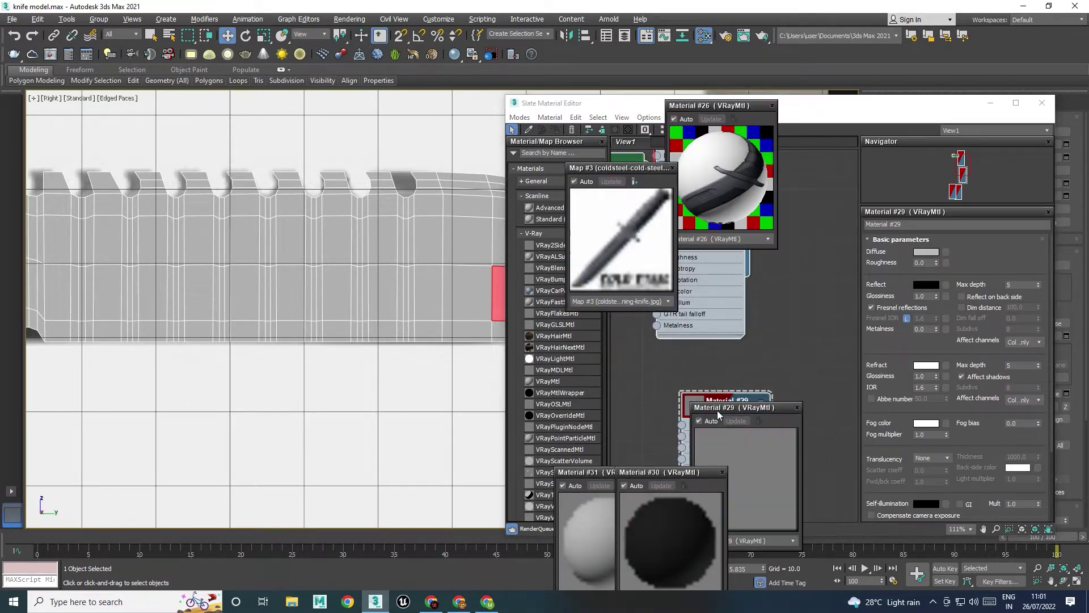
{"action": "left_click", "coordinate": [674, 169]}
{"action": "left_click", "coordinate": [722, 472]}
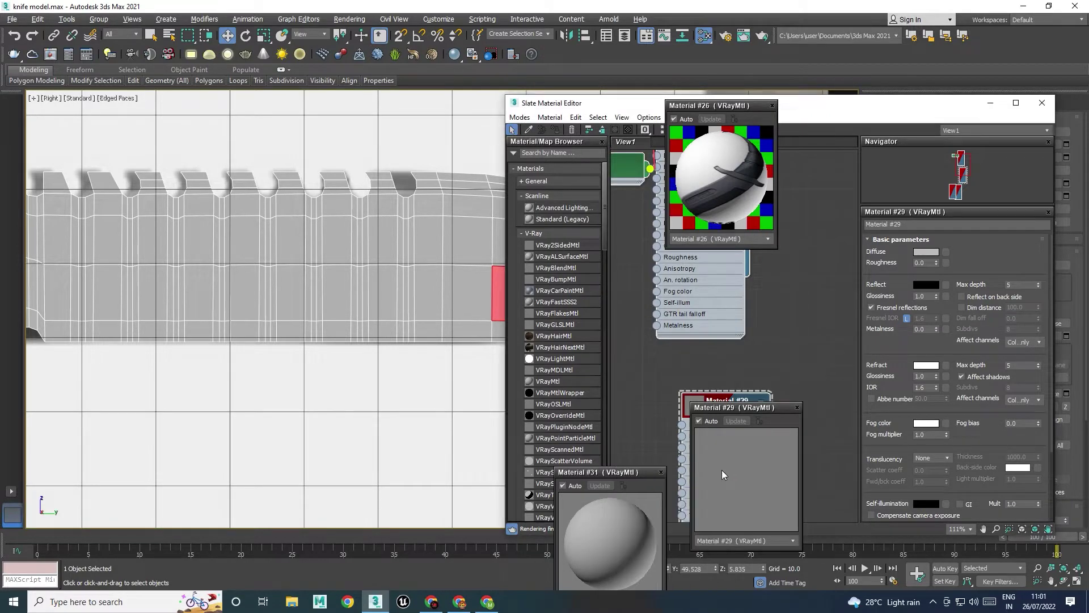
{"action": "left_click", "coordinate": [662, 472]}
{"action": "left_click", "coordinate": [795, 408]}
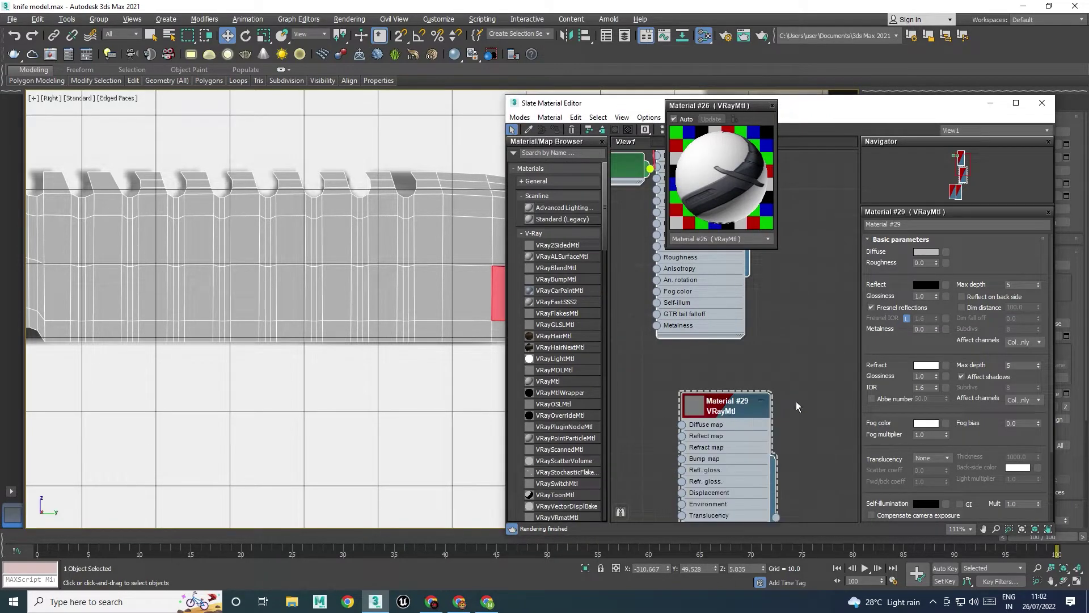
{"action": "left_click", "coordinate": [772, 106]}
Assign Material #29 to the whole blade object and close the material editor
{"action": "right_click", "coordinate": [728, 409]}
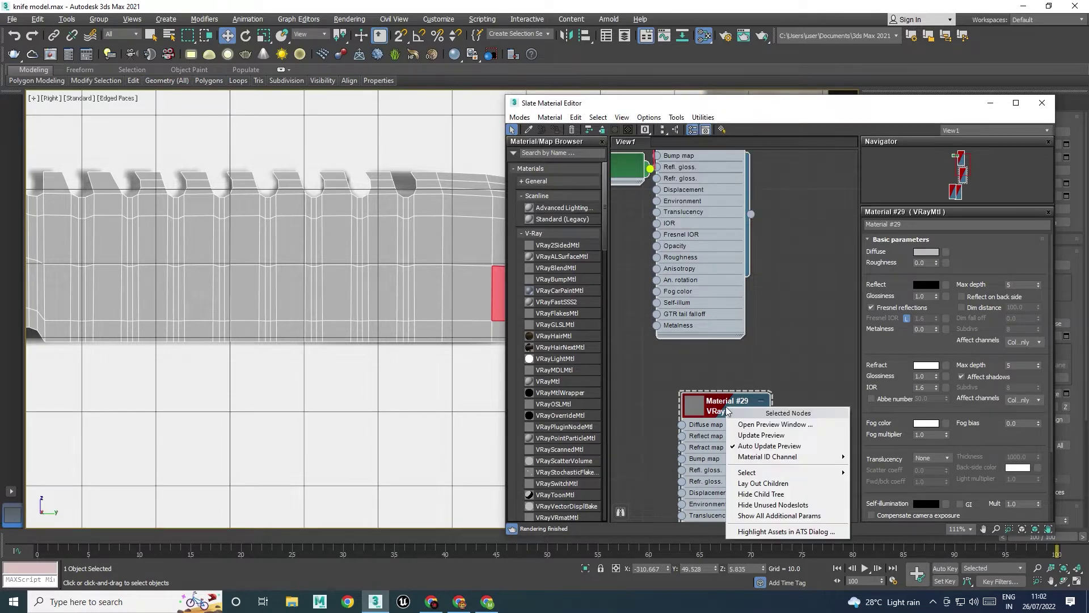
{"action": "left_click", "coordinate": [714, 406]}
{"action": "middle_click_drag", "start_coordinate": [746, 375], "coordinate": [747, 273]}
{"action": "left_click", "coordinate": [820, 274]}
{"action": "left_click", "coordinate": [711, 305]}
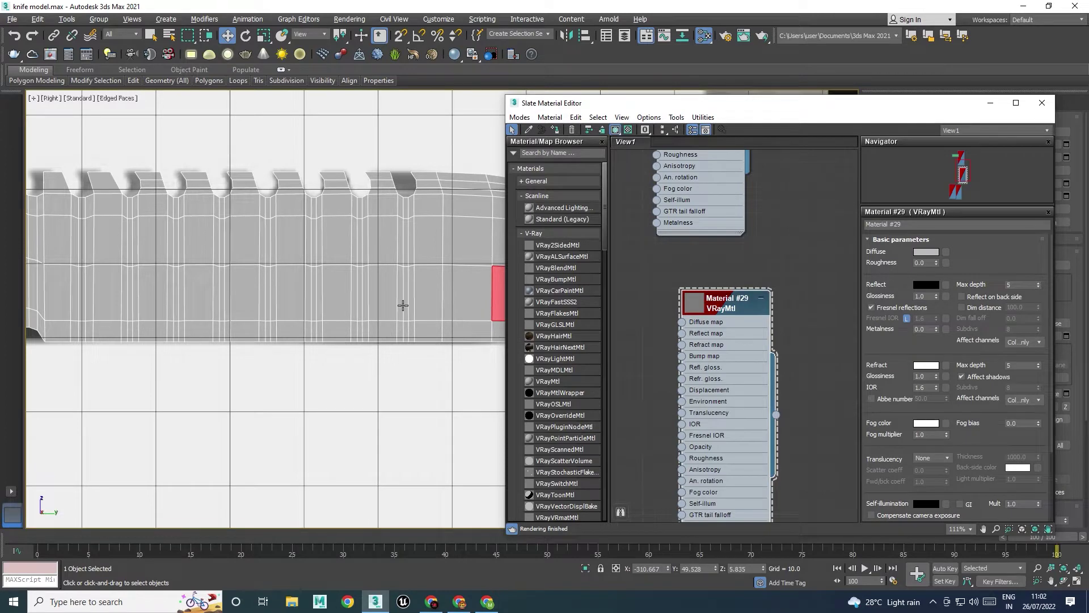
{"action": "left_click", "coordinate": [402, 306]}
{"action": "left_click", "coordinate": [403, 306]}
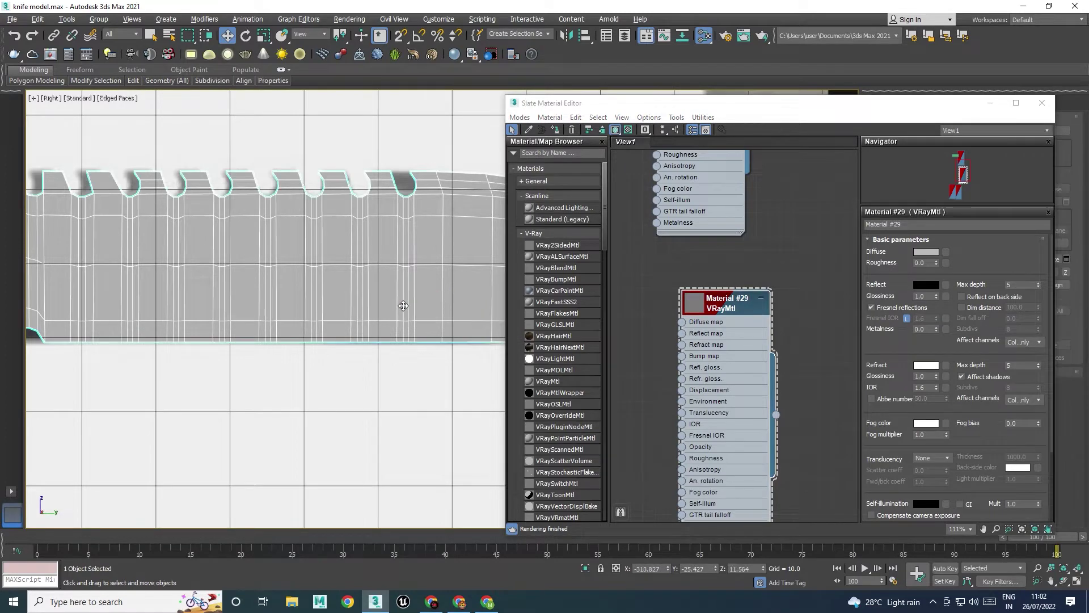
{"action": "left_click", "coordinate": [724, 302]}
{"action": "right_click", "coordinate": [723, 302]}
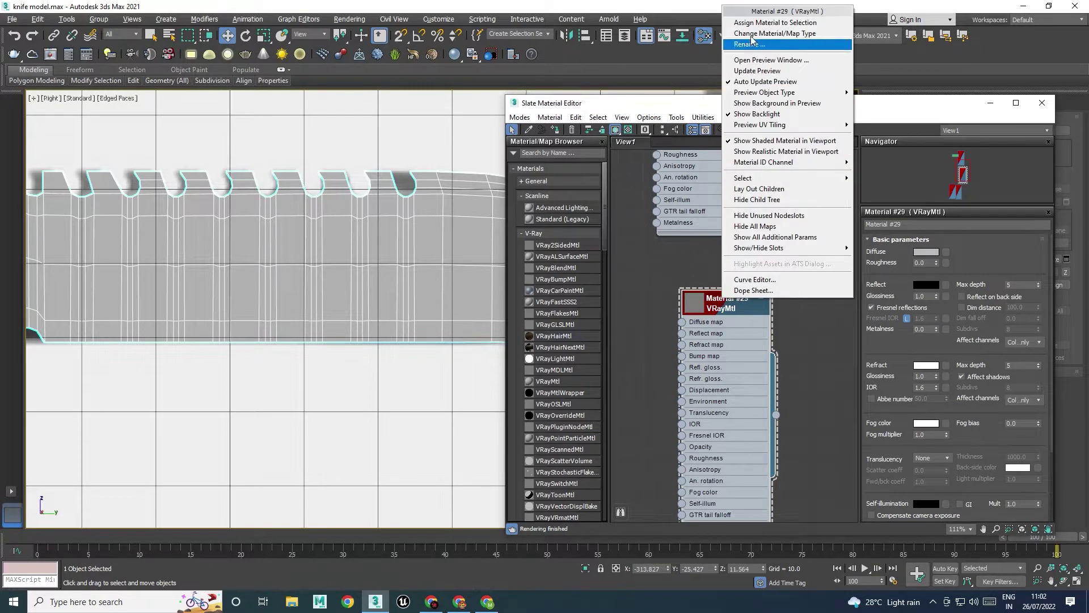
{"action": "left_click", "coordinate": [738, 24]}
{"action": "left_click", "coordinate": [1042, 102]}
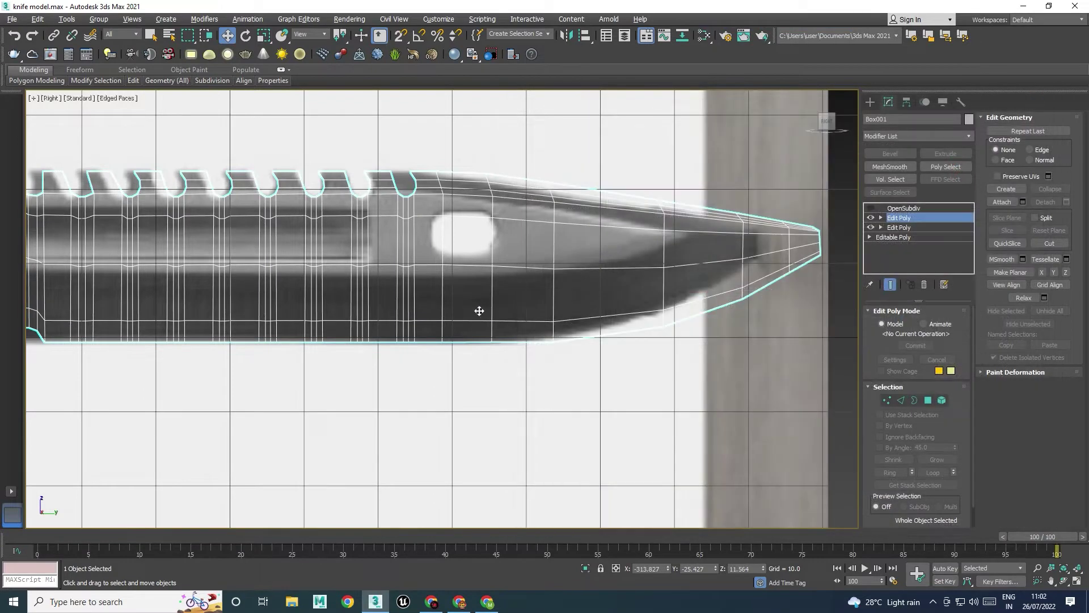
Examine the blade's mesh against the reference image, from the serrations to the guard end
{"action": "scroll", "coordinate": [554, 292], "scroll_direction": "up", "scroll_amount": 5}
{"action": "middle_click_drag", "start_coordinate": [529, 291], "coordinate": [593, 296]}
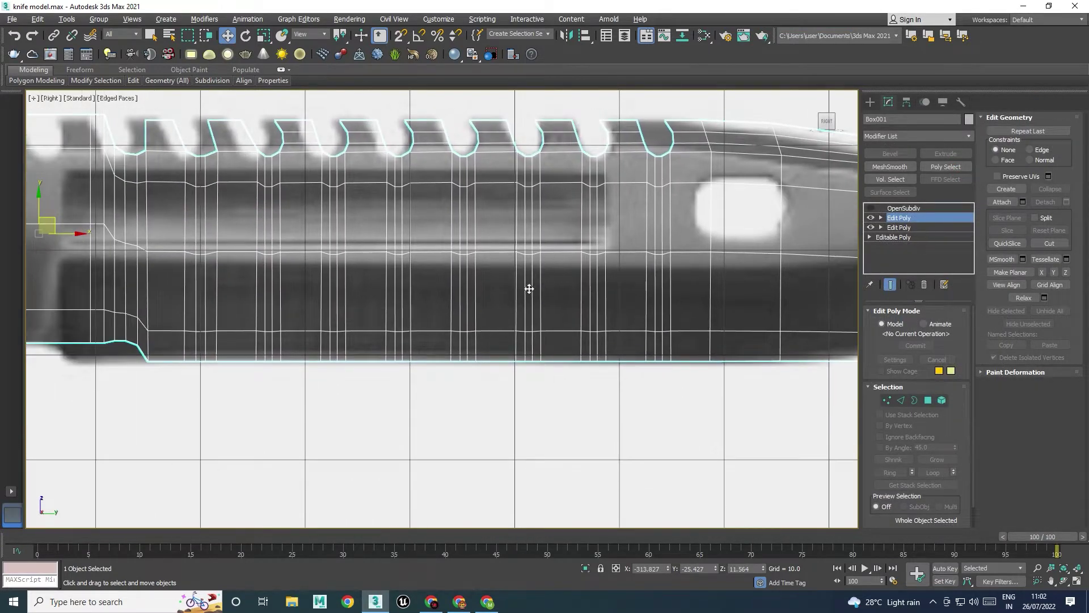
{"action": "scroll", "coordinate": [529, 290], "scroll_direction": "down", "scroll_amount": 4}
{"action": "scroll", "coordinate": [399, 259], "scroll_direction": "up", "scroll_amount": 3}
{"action": "key", "text": "1"}
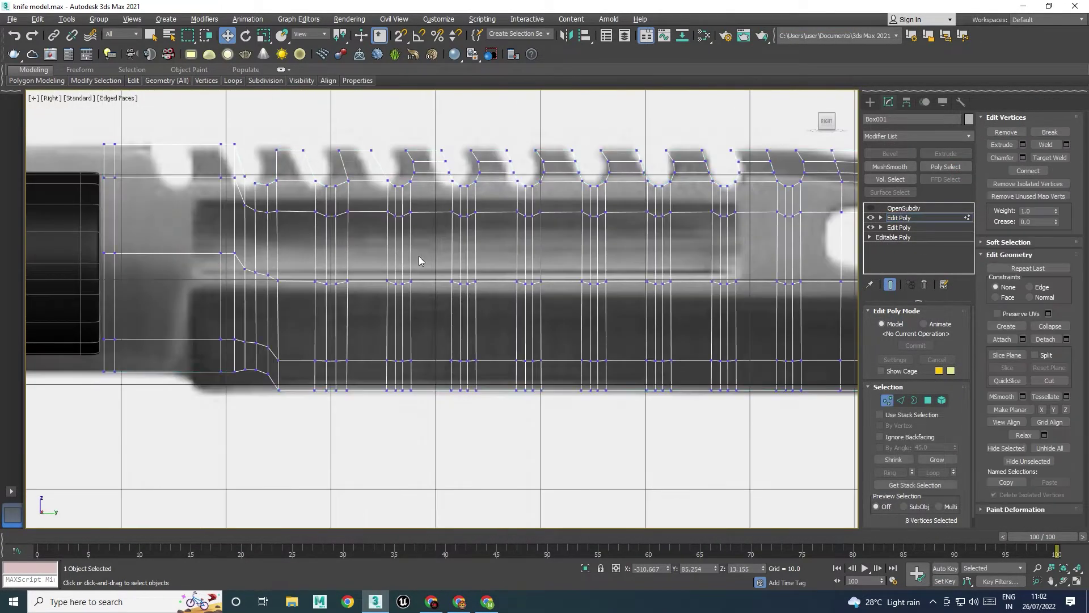
{"action": "scroll", "coordinate": [347, 228], "scroll_direction": "up", "scroll_amount": 2}
{"action": "scroll", "coordinate": [386, 233], "scroll_direction": "down", "scroll_amount": 1}
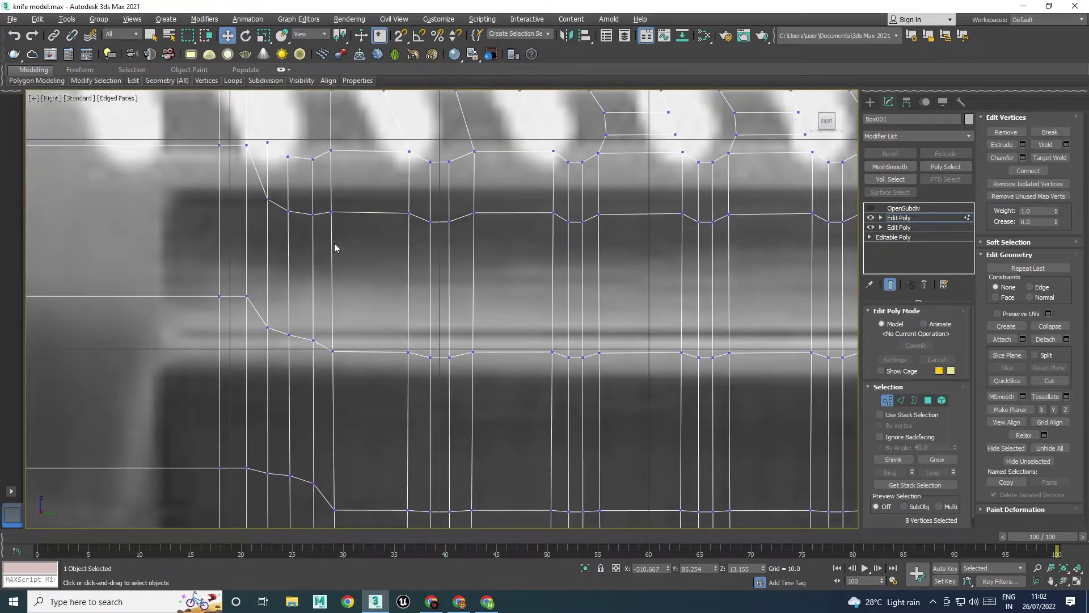
{"action": "scroll", "coordinate": [333, 243], "scroll_direction": "down", "scroll_amount": 1}
{"action": "scroll", "coordinate": [332, 242], "scroll_direction": "down", "scroll_amount": 2}
{"action": "middle_click_drag", "start_coordinate": [293, 239], "coordinate": [327, 235]}
{"action": "scroll", "coordinate": [317, 200], "scroll_direction": "up", "scroll_amount": 2}
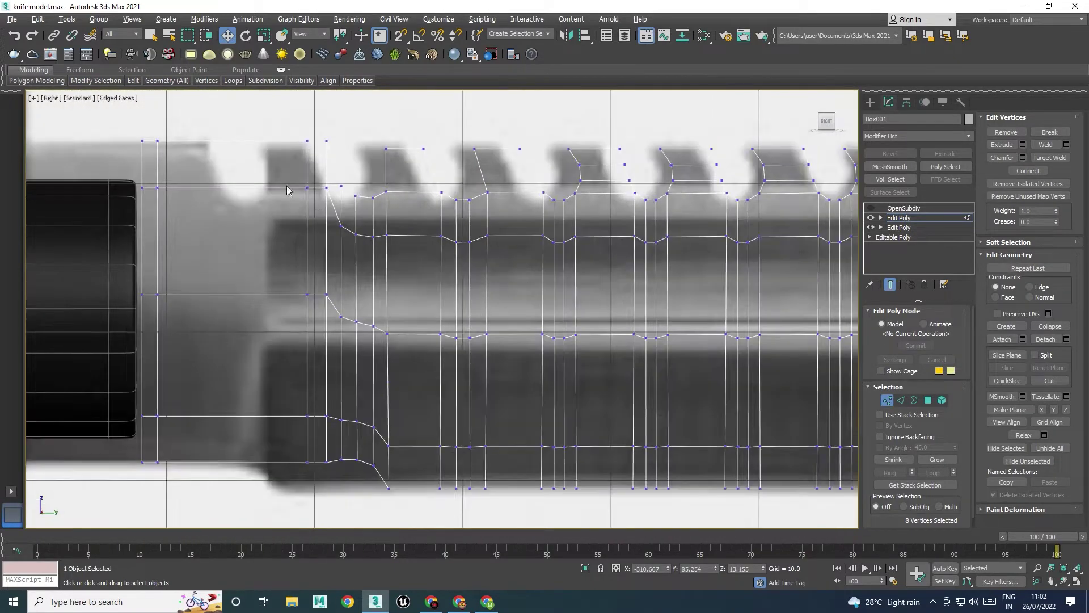
Flatten the upper lengthwise edge loop below the serrations into a straight horizontal line and raise it by about 1.1 units
{"action": "key", "text": "2"}
{"action": "double_click", "coordinate": [222, 189]}
{"action": "scroll", "coordinate": [236, 195], "scroll_direction": "down", "scroll_amount": 2}
{"action": "middle_click_drag", "start_coordinate": [475, 267], "coordinate": [385, 307]}
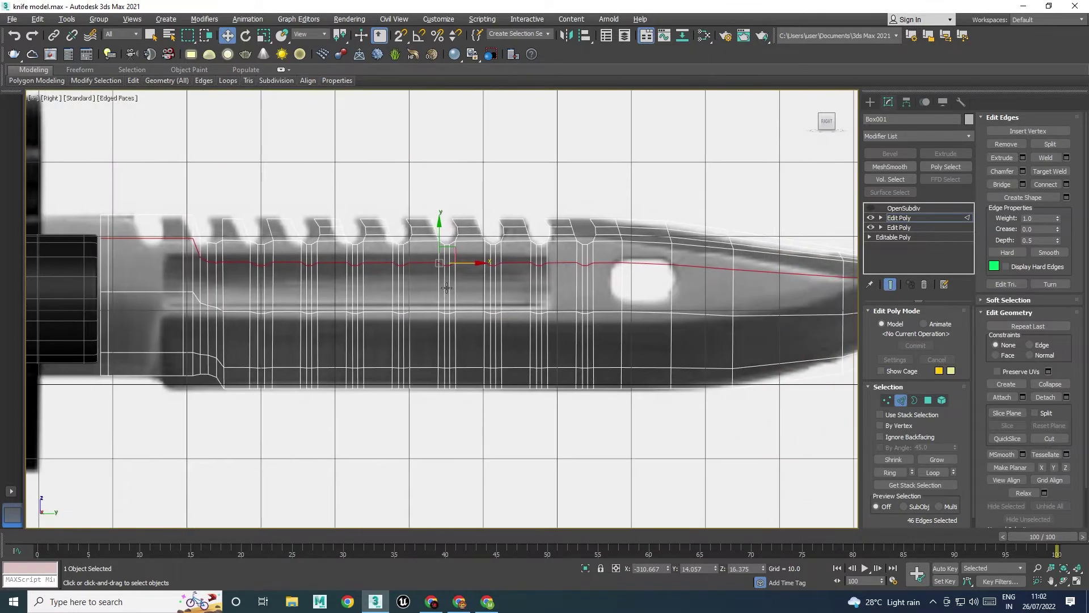
{"action": "key", "text": "r"}
{"action": "left_click_drag", "start_coordinate": [439, 217], "coordinate": [373, 260]}
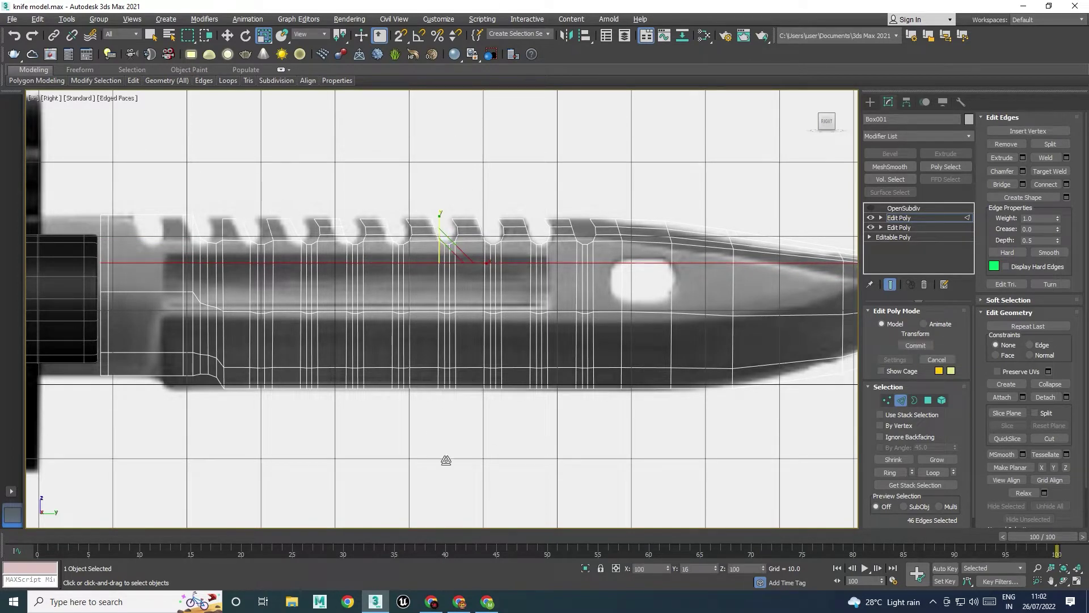
{"action": "key", "text": "w"}
{"action": "left_click_drag", "start_coordinate": [439, 234], "coordinate": [439, 225]}
Reduce the selection to the upper loop's four edges nearest the tip and lower them by about 4 units
{"action": "middle_click_drag", "start_coordinate": [606, 300], "coordinate": [316, 304]}
{"action": "scroll", "coordinate": [652, 285], "scroll_direction": "up", "scroll_amount": 2}
{"action": "middle_click_drag", "start_coordinate": [652, 289], "coordinate": [589, 294]}
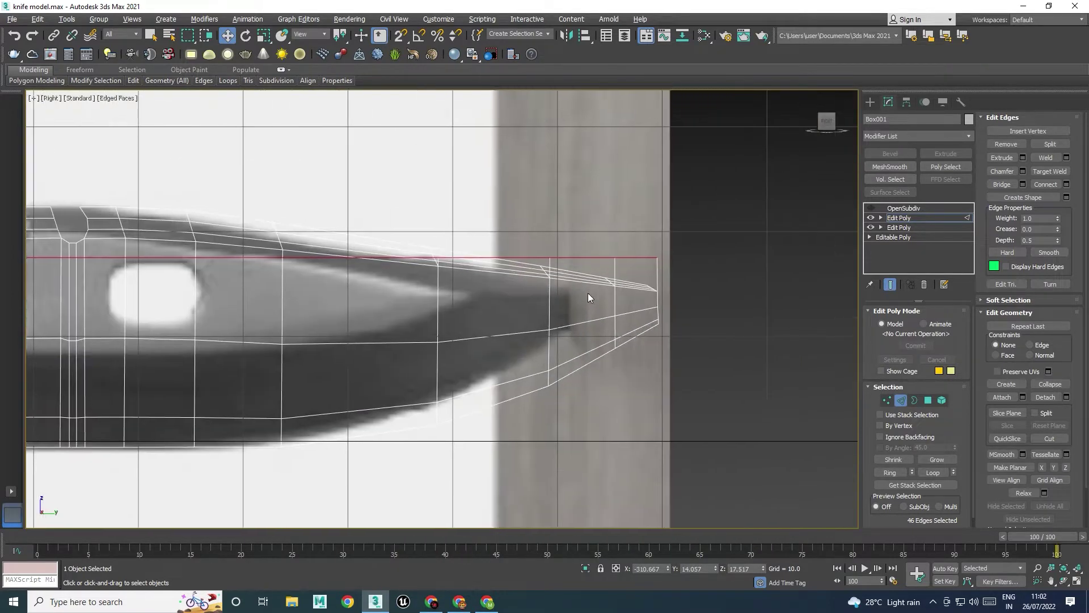
{"action": "left_click_drag", "start_coordinate": [165, 163], "coordinate": [231, 287]}
{"action": "scroll", "coordinate": [445, 250], "scroll_direction": "down", "scroll_amount": 5}
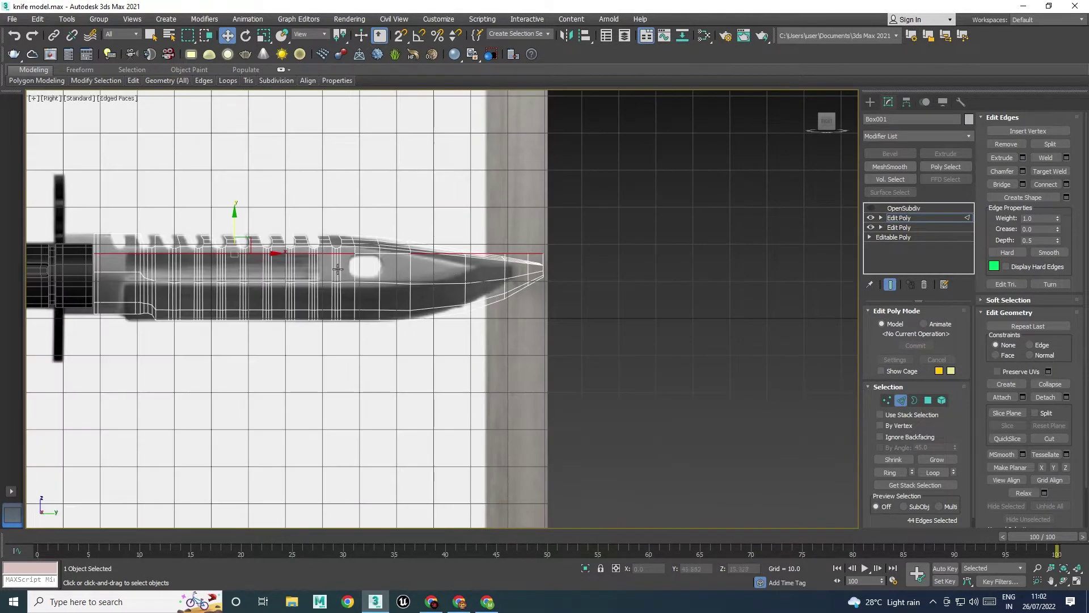
{"action": "left_click_drag", "start_coordinate": [73, 209], "coordinate": [346, 383], "text": "alt"}
{"action": "scroll", "coordinate": [502, 244], "scroll_direction": "up", "scroll_amount": 5}
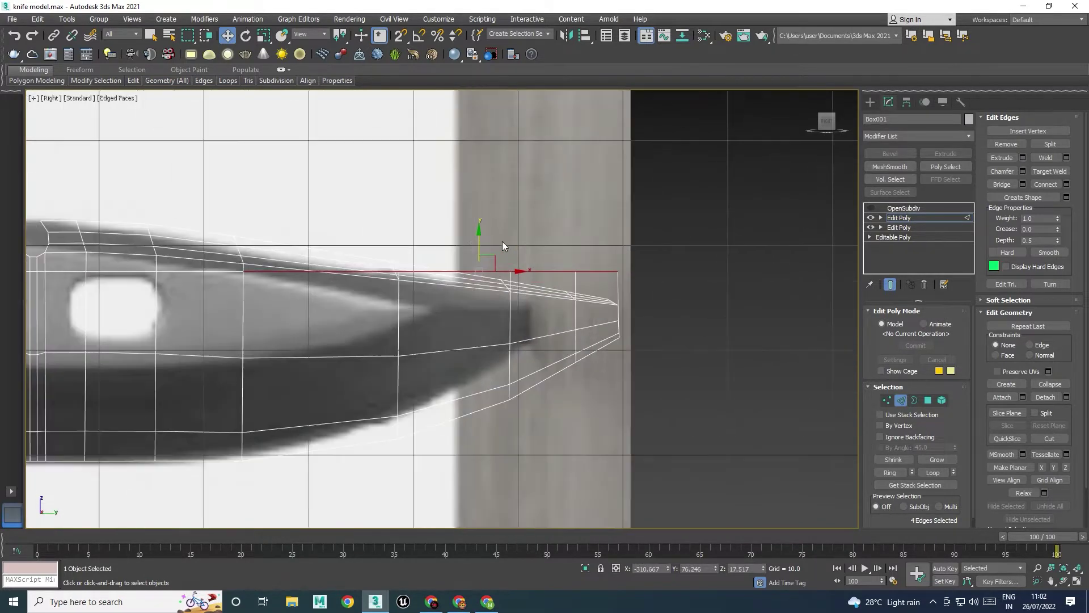
{"action": "scroll", "coordinate": [476, 244], "scroll_direction": "up", "scroll_amount": 2}
{"action": "left_click_drag", "start_coordinate": [480, 246], "coordinate": [487, 307]}
{"action": "middle_click_drag", "start_coordinate": [453, 356], "coordinate": [534, 352]}
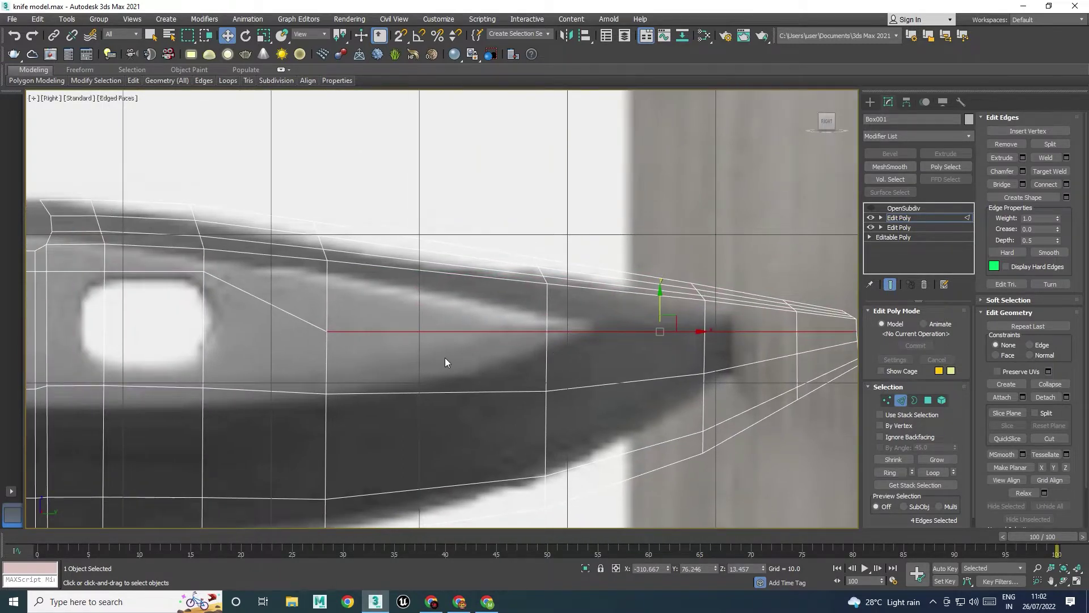
Raise the upper loop's vertex at the bend between the hole and the tip by about 2.2 units
{"action": "key", "text": "1"}
{"action": "left_click", "coordinate": [327, 332]}
{"action": "left_click_drag", "start_coordinate": [334, 303], "coordinate": [346, 273]}
Select the middle lengthwise edge loop of the blade and scale it vertically into a straight horizontal line
{"action": "scroll", "coordinate": [289, 307], "scroll_direction": "down", "scroll_amount": 5}
{"action": "middle_click_drag", "start_coordinate": [109, 336], "coordinate": [357, 321]}
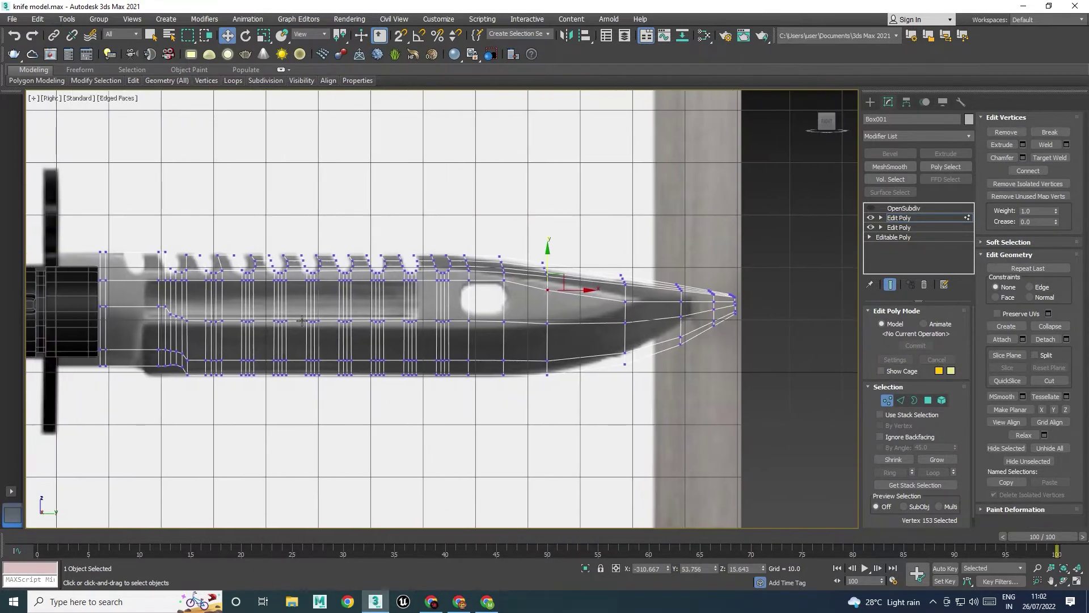
{"action": "scroll", "coordinate": [267, 322], "scroll_direction": "up", "scroll_amount": 3}
{"action": "middle_click_drag", "start_coordinate": [138, 328], "coordinate": [477, 280]}
{"action": "key", "text": "2"}
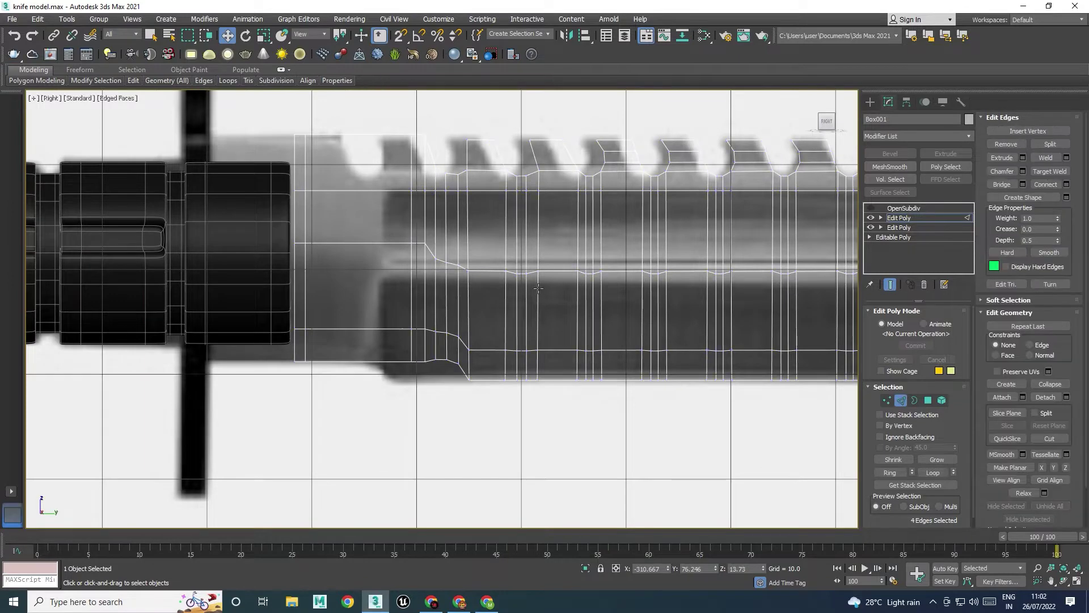
{"action": "left_click", "coordinate": [568, 274]}
{"action": "double_click", "coordinate": [569, 277]}
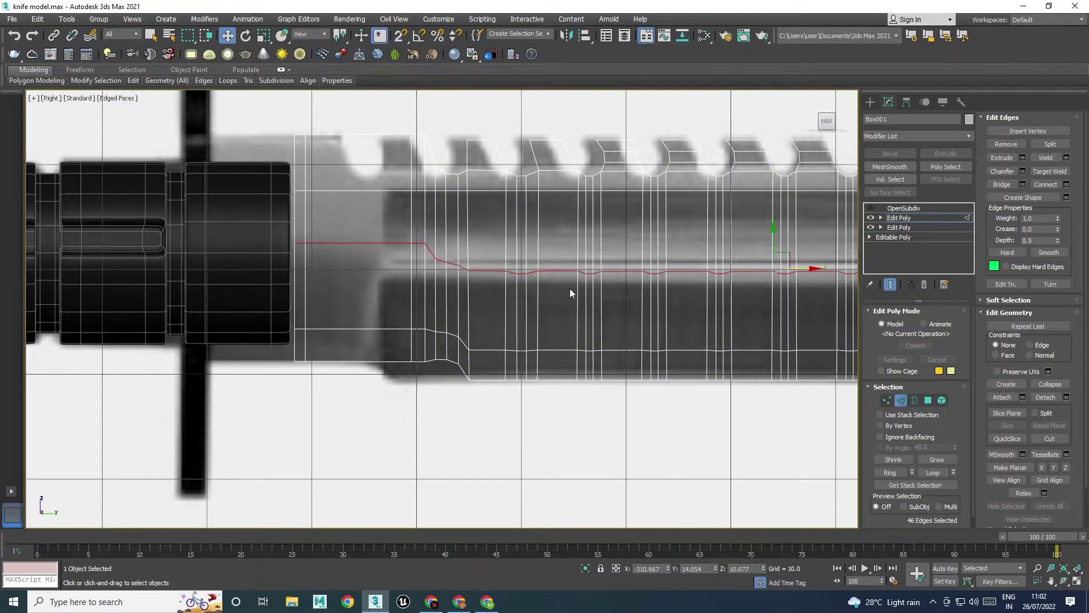
{"action": "middle_click_drag", "start_coordinate": [570, 287], "coordinate": [430, 316]}
{"action": "key", "text": "r"}
{"action": "left_click_drag", "start_coordinate": [631, 249], "coordinate": [695, 310]}
{"action": "left_click_drag", "start_coordinate": [667, 71], "coordinate": [640, 338]}
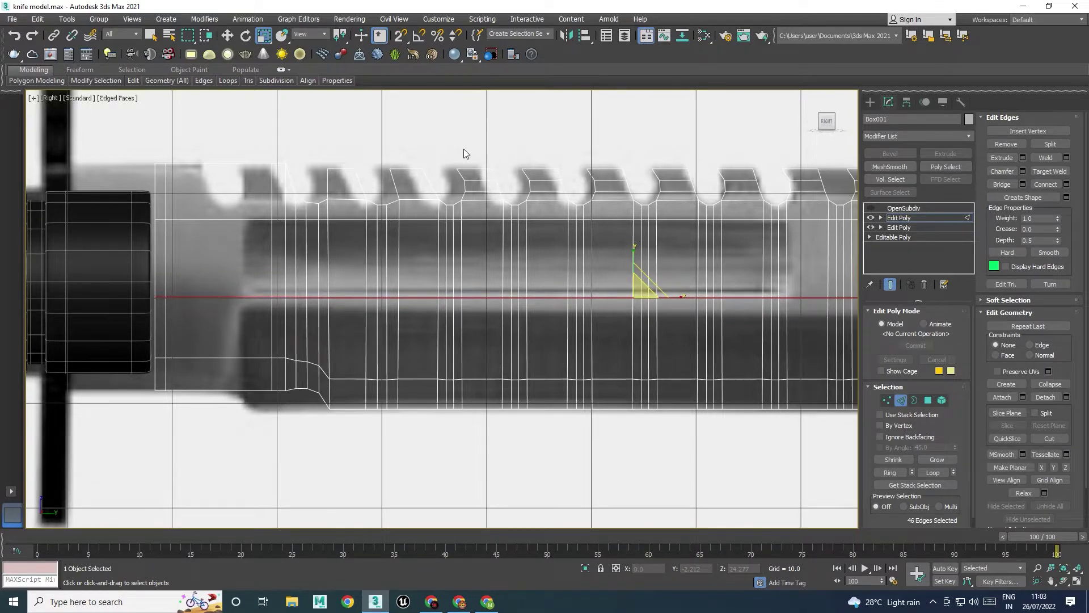
Reduce the selection to the middle loop's five edges nearest the tip and raise them slightly
{"action": "middle_click_drag", "start_coordinate": [733, 311], "coordinate": [642, 308]}
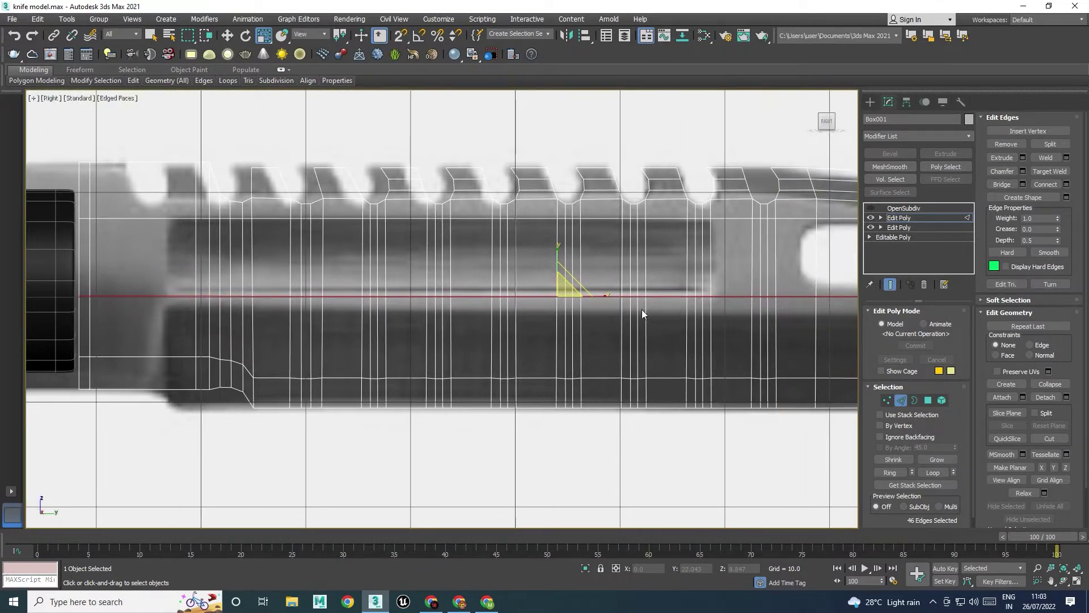
{"action": "middle_click_drag", "start_coordinate": [648, 307], "coordinate": [505, 309]}
{"action": "middle_click_drag", "start_coordinate": [667, 318], "coordinate": [508, 318]}
{"action": "middle_click_drag", "start_coordinate": [656, 304], "coordinate": [568, 303]}
{"action": "middle_click_drag", "start_coordinate": [812, 301], "coordinate": [595, 299]}
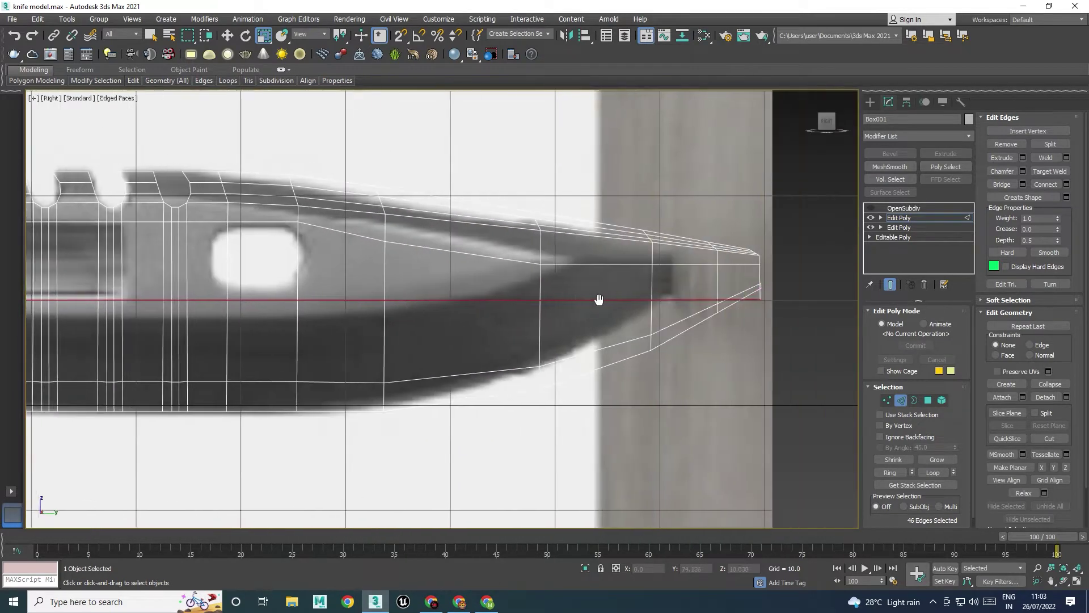
{"action": "middle_click_drag", "start_coordinate": [681, 299], "coordinate": [657, 302]}
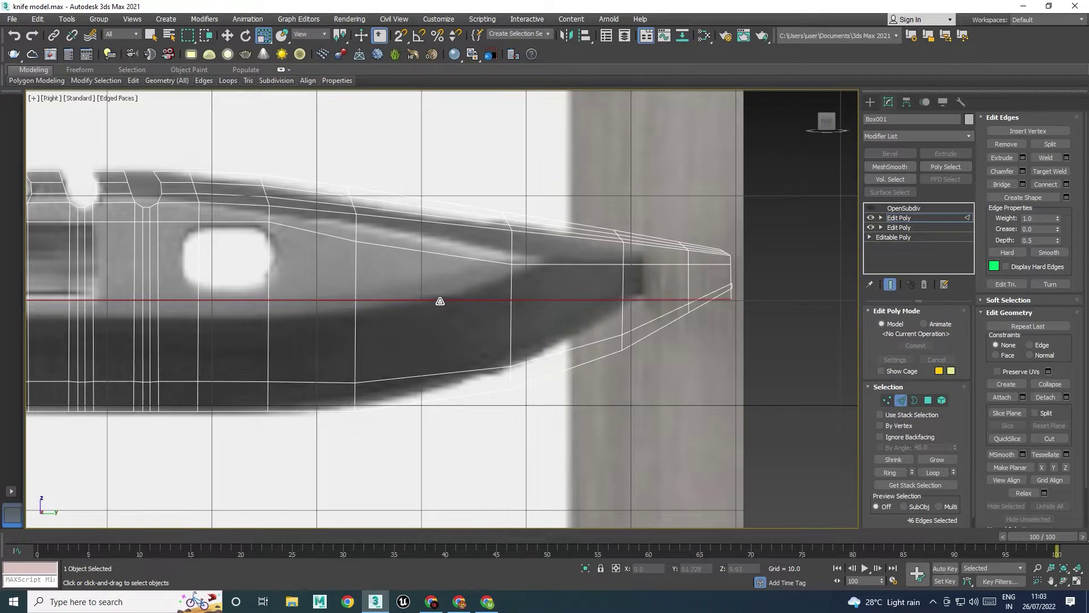
{"action": "scroll", "coordinate": [498, 313], "scroll_direction": "down", "scroll_amount": 3}
{"action": "middle_click_drag", "start_coordinate": [189, 234], "coordinate": [263, 213]}
{"action": "left_click_drag", "start_coordinate": [110, 165], "coordinate": [422, 325], "text": "alt"}
{"action": "left_click_drag", "start_coordinate": [515, 361], "coordinate": [517, 359], "text": "alt"}
{"action": "key", "text": "w"}
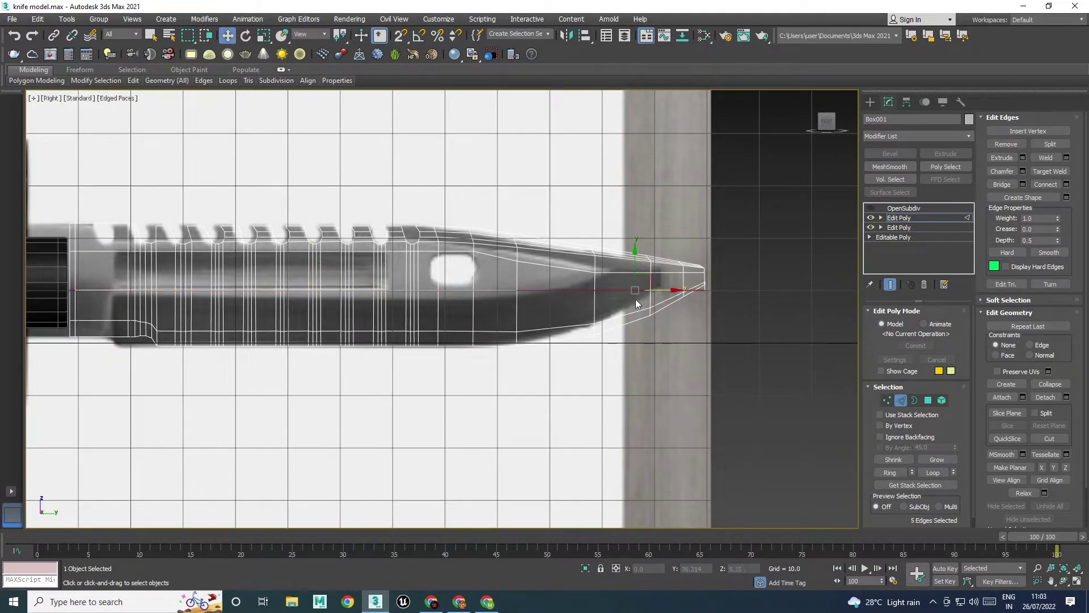
{"action": "left_click_drag", "start_coordinate": [636, 262], "coordinate": [636, 257]}
Deselect the edge farthest from the tip and raise the middle loop's remaining four edges by about 1.3 units
{"action": "scroll", "coordinate": [636, 259], "scroll_direction": "up", "scroll_amount": 2}
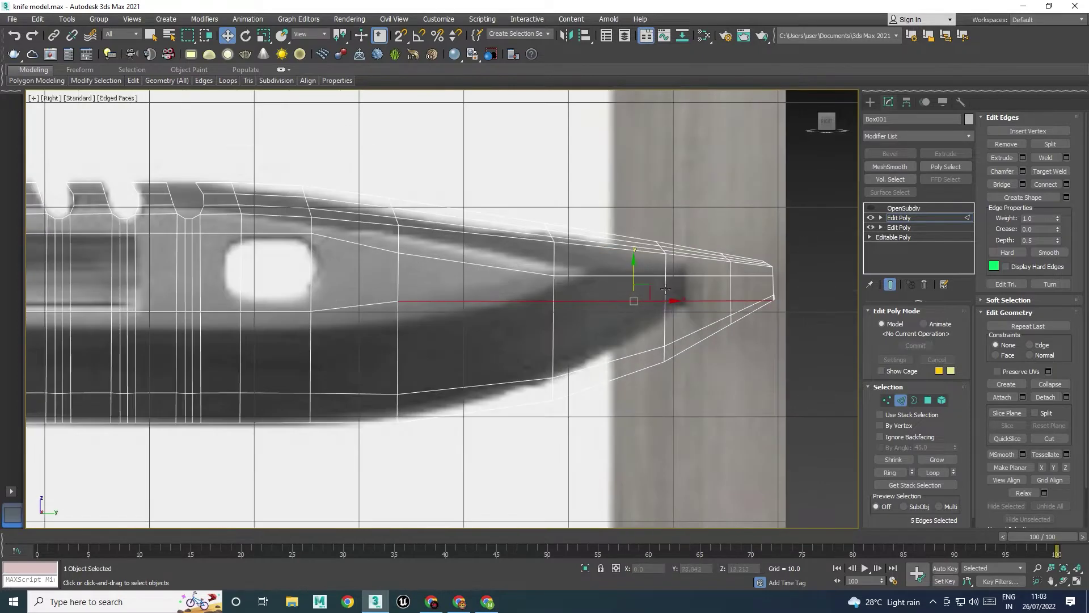
{"action": "left_click_drag", "start_coordinate": [385, 297], "coordinate": [385, 296], "text": "alt"}
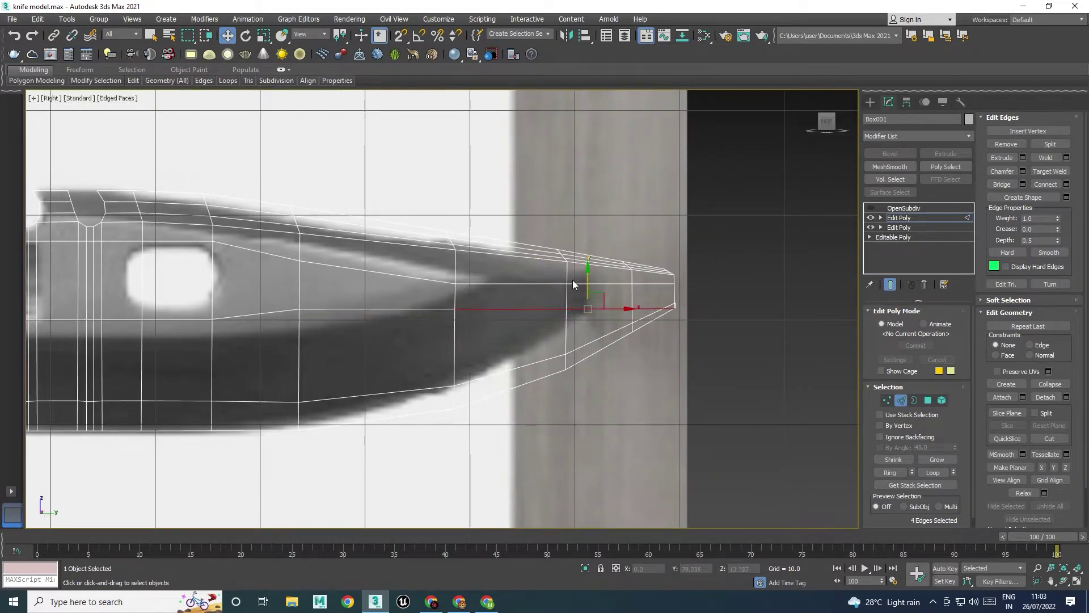
{"action": "left_click_drag", "start_coordinate": [590, 287], "coordinate": [590, 270]}
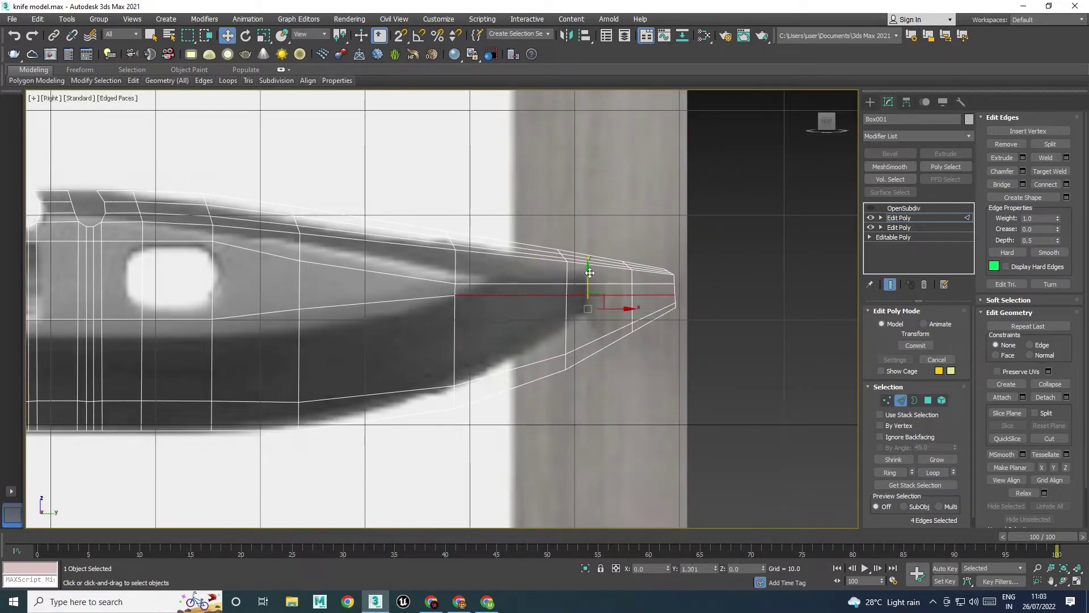
Try adjusting the height of the middle loop's vertex between the hole and the tip, and undo the move
{"action": "middle_click_drag", "start_coordinate": [441, 361], "coordinate": [549, 356]}
{"action": "key", "text": "1"}
{"action": "left_click", "coordinate": [407, 297]}
{"action": "left_click_drag", "start_coordinate": [408, 261], "coordinate": [409, 272]}
{"action": "key", "text": "ctrl+z"}
Raise the two middle-loop vertices just behind the blade's end to smooth the line toward the tip
{"action": "middle_click_drag", "start_coordinate": [618, 294], "coordinate": [492, 296]}
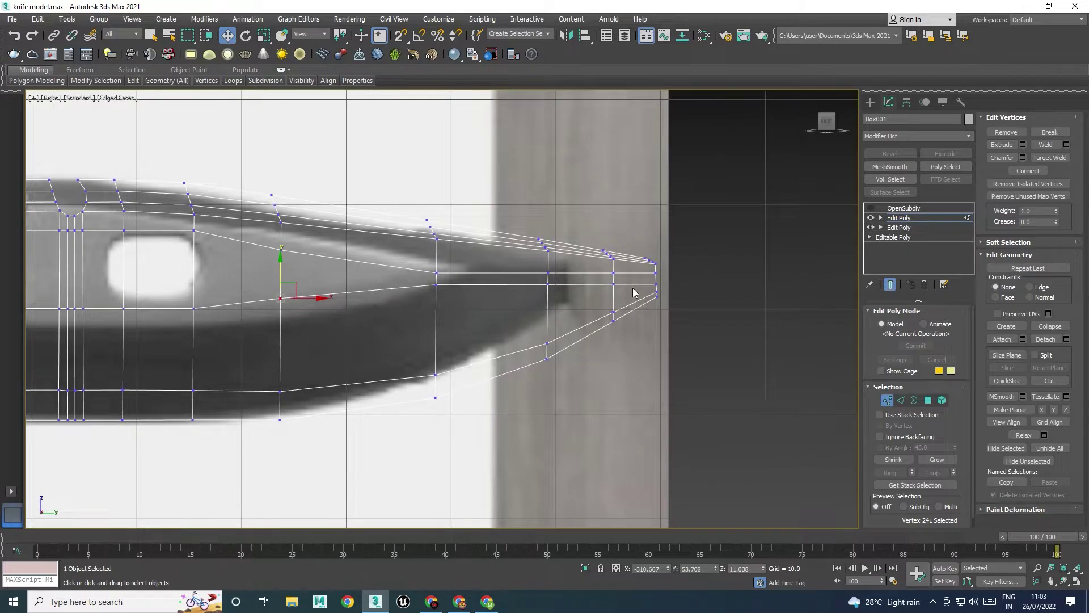
{"action": "scroll", "coordinate": [632, 288], "scroll_direction": "up", "scroll_amount": 4}
{"action": "scroll", "coordinate": [449, 296], "scroll_direction": "down", "scroll_amount": 2}
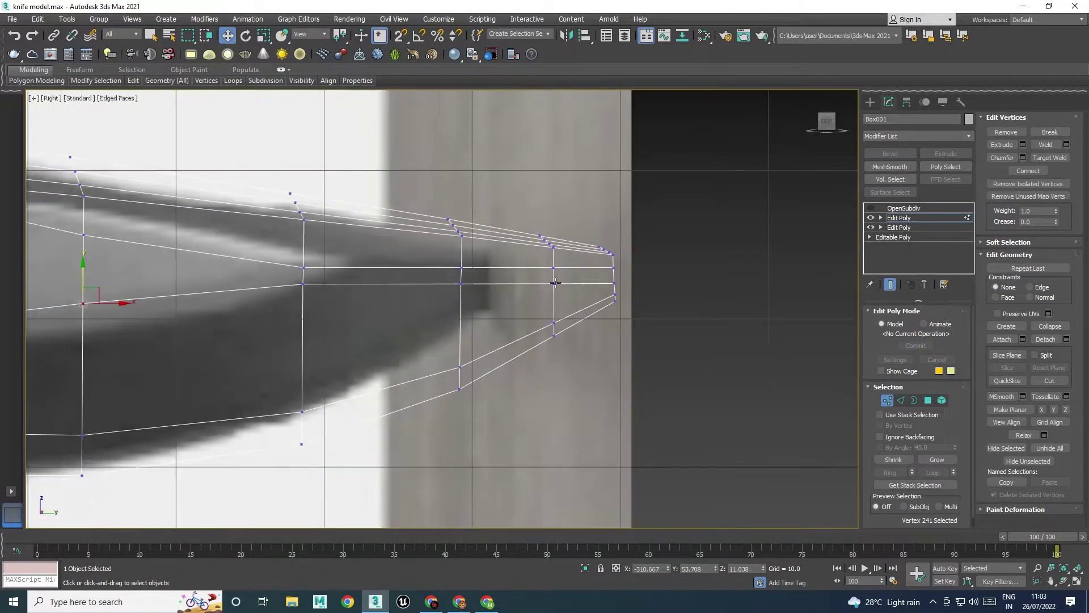
{"action": "left_click_drag", "start_coordinate": [539, 294], "coordinate": [553, 250]}
{"action": "left_click", "coordinate": [461, 283]}
{"action": "left_click_drag", "start_coordinate": [461, 283], "coordinate": [461, 280]}
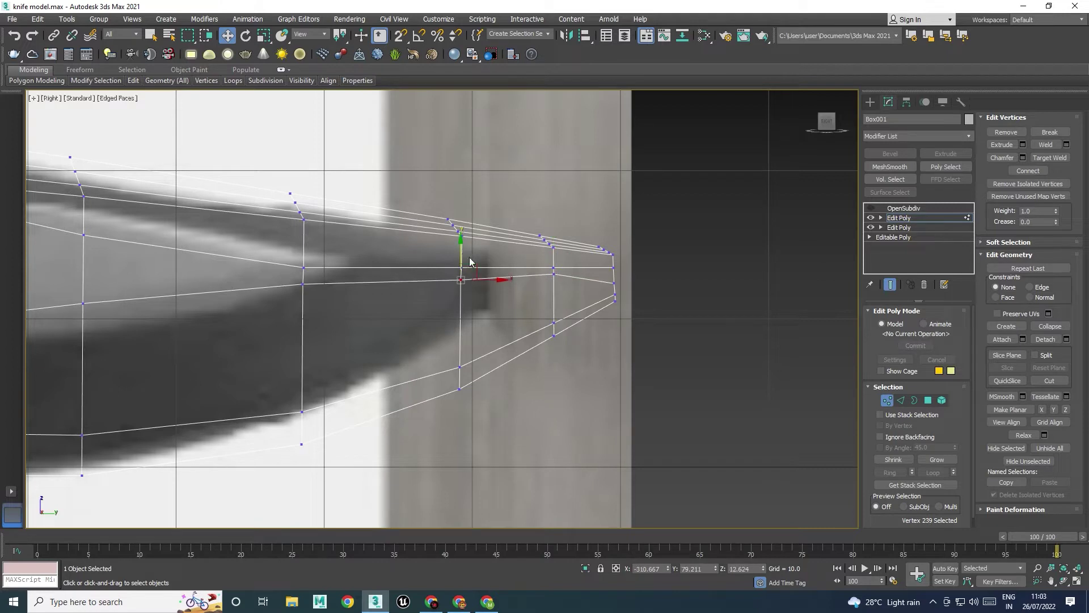
Raise the middle-loop vertex on the blade's tip end, along with the two vertices below it
{"action": "left_click", "coordinate": [614, 282]}
{"action": "left_click_drag", "start_coordinate": [620, 258], "coordinate": [621, 241]}
{"action": "left_click_drag", "start_coordinate": [625, 291], "coordinate": [621, 255]}
{"action": "scroll", "coordinate": [621, 256], "scroll_direction": "up", "scroll_amount": 2}
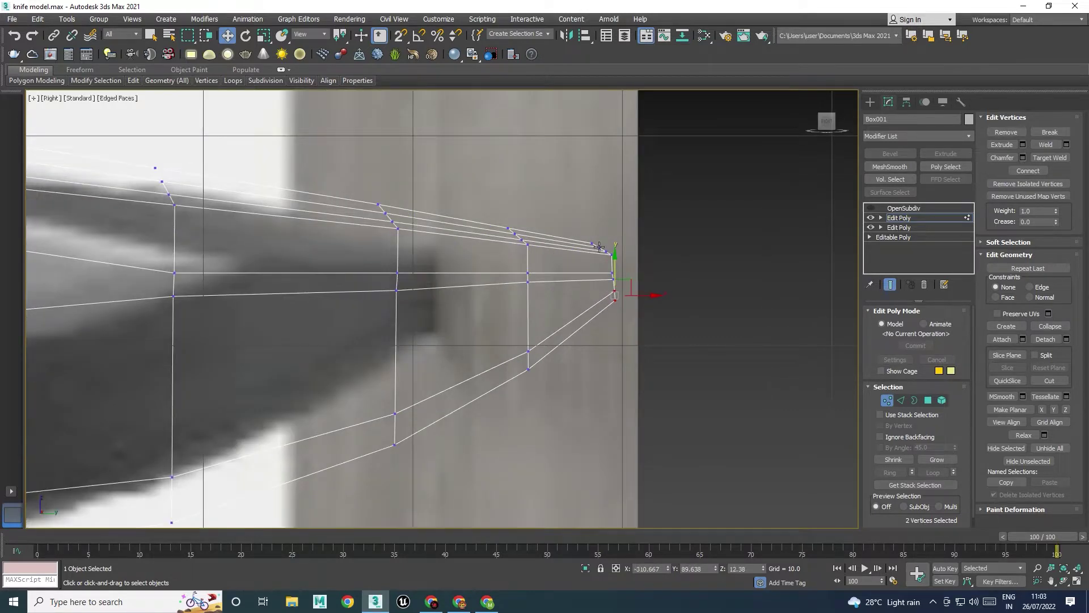
{"action": "scroll", "coordinate": [598, 247], "scroll_direction": "up", "scroll_amount": 3}
{"action": "scroll", "coordinate": [604, 331], "scroll_direction": "down", "scroll_amount": 4}
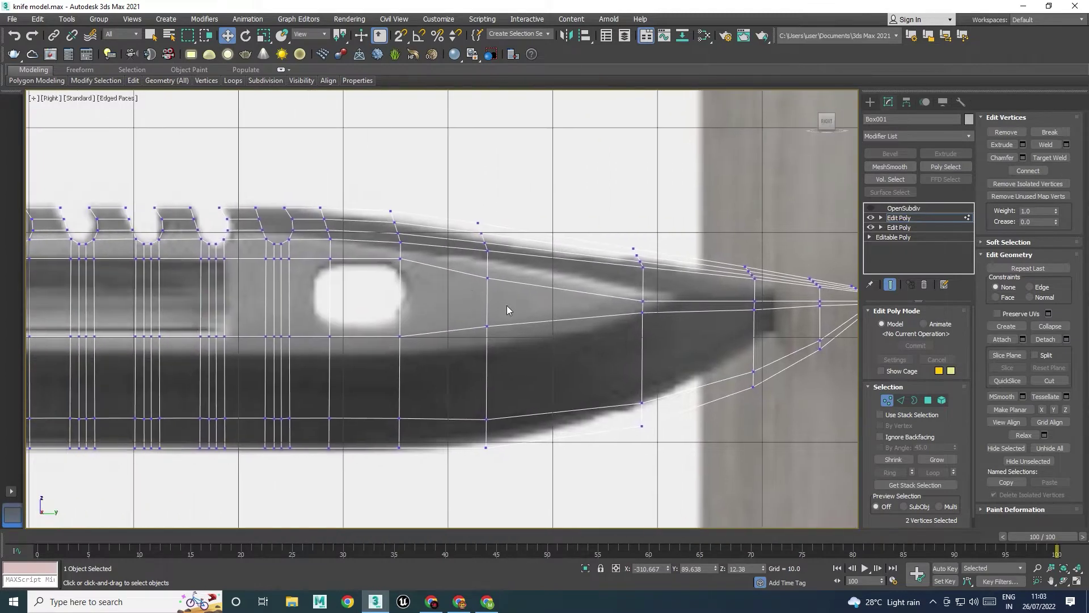
{"action": "middle_click_drag", "start_coordinate": [506, 305], "coordinate": [451, 276]}
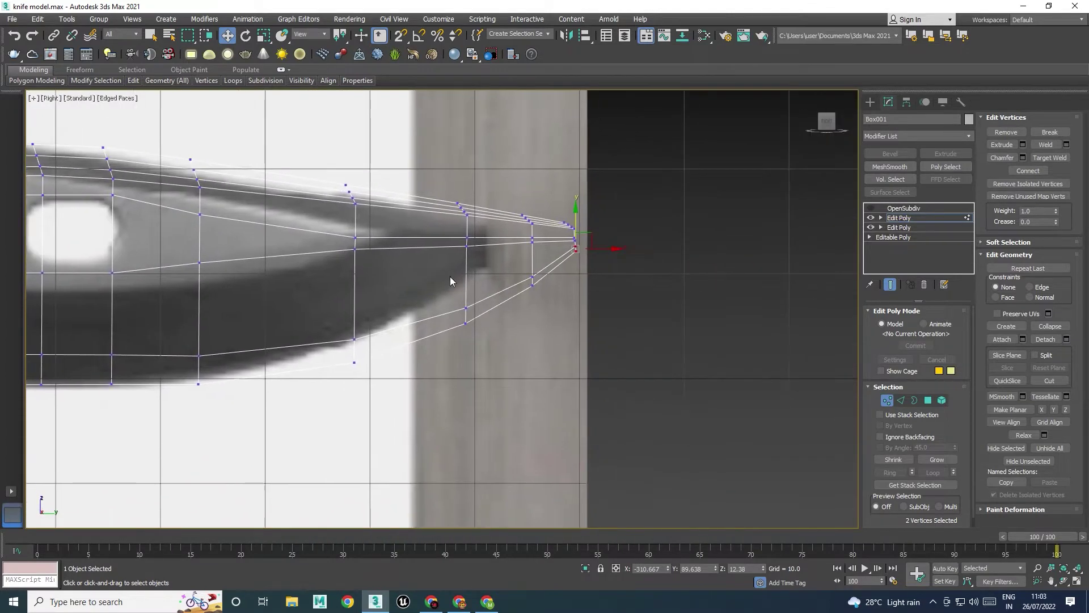
{"action": "scroll", "coordinate": [575, 244], "scroll_direction": "up", "scroll_amount": 4}
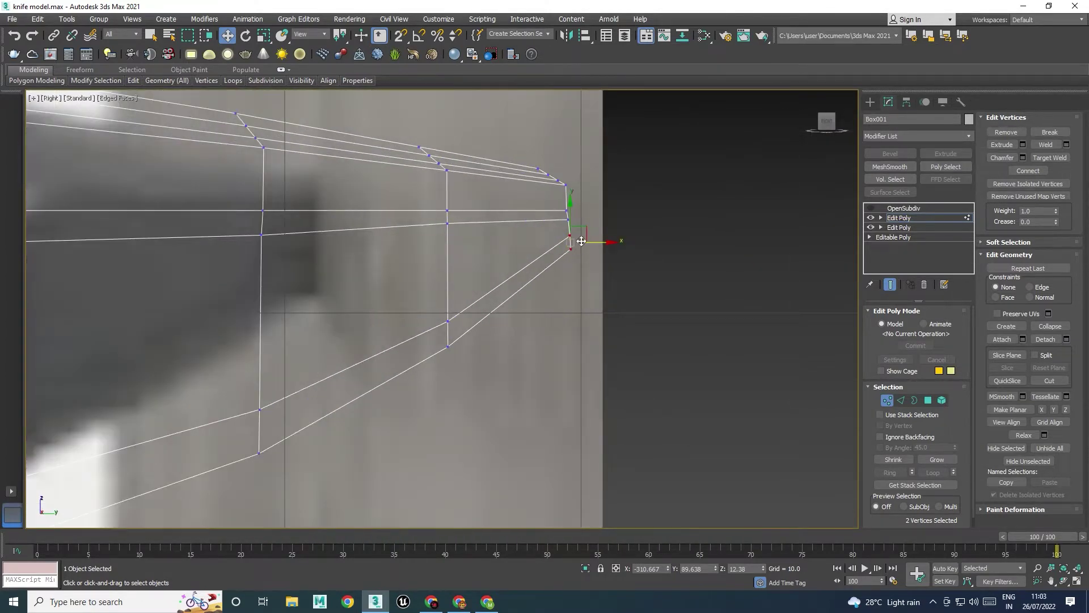
Align the five tip-end vertices into a straight vertical column and scale them closer together vertically
{"action": "left_click_drag", "start_coordinate": [637, 158], "coordinate": [564, 288]}
{"action": "key", "text": "r"}
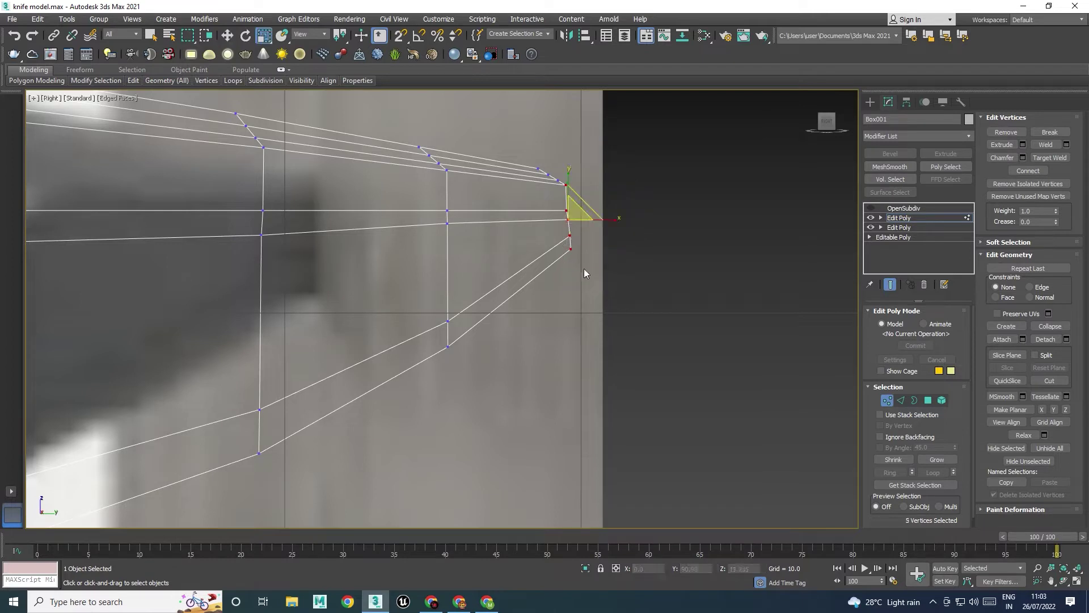
{"action": "left_click_drag", "start_coordinate": [615, 217], "coordinate": [291, 226]}
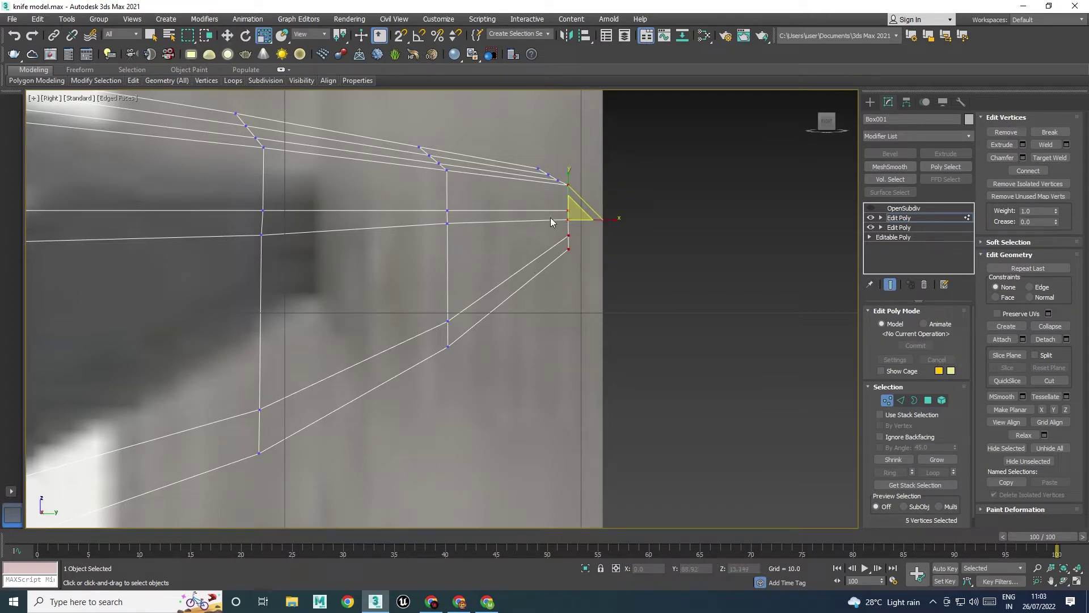
{"action": "left_click_drag", "start_coordinate": [570, 196], "coordinate": [572, 216]}
Lower the three spine vertices beside the tip end by about 0.43 units to smooth the top outline
{"action": "key", "text": "w"}
{"action": "left_click_drag", "start_coordinate": [516, 152], "coordinate": [564, 192]}
{"action": "left_click_drag", "start_coordinate": [550, 147], "coordinate": [550, 159]}
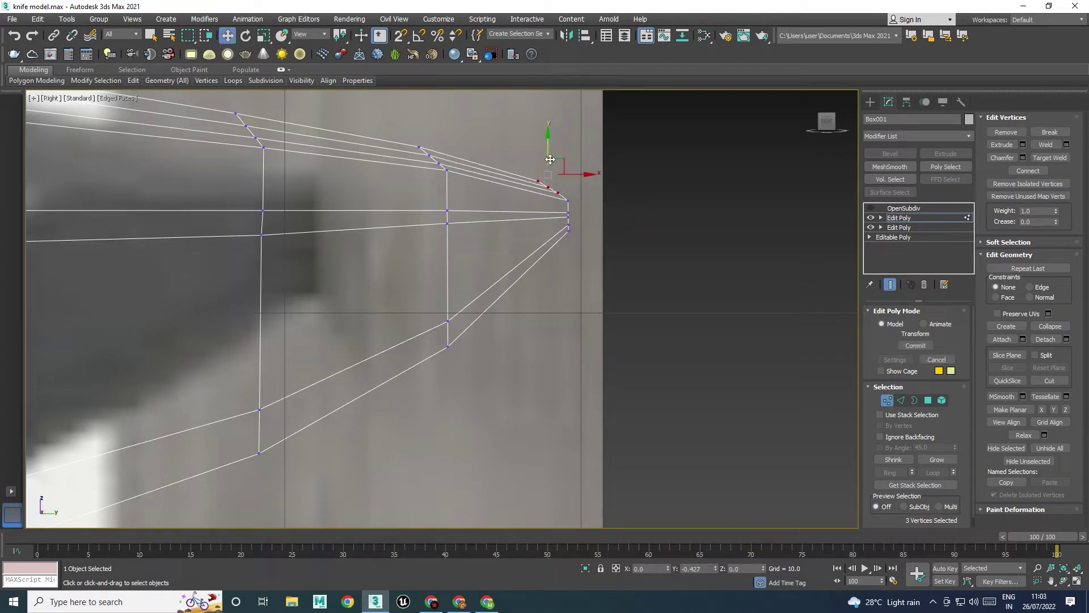
{"action": "left_click", "coordinate": [629, 263]}
{"action": "scroll", "coordinate": [578, 267], "scroll_direction": "down", "scroll_amount": 2}
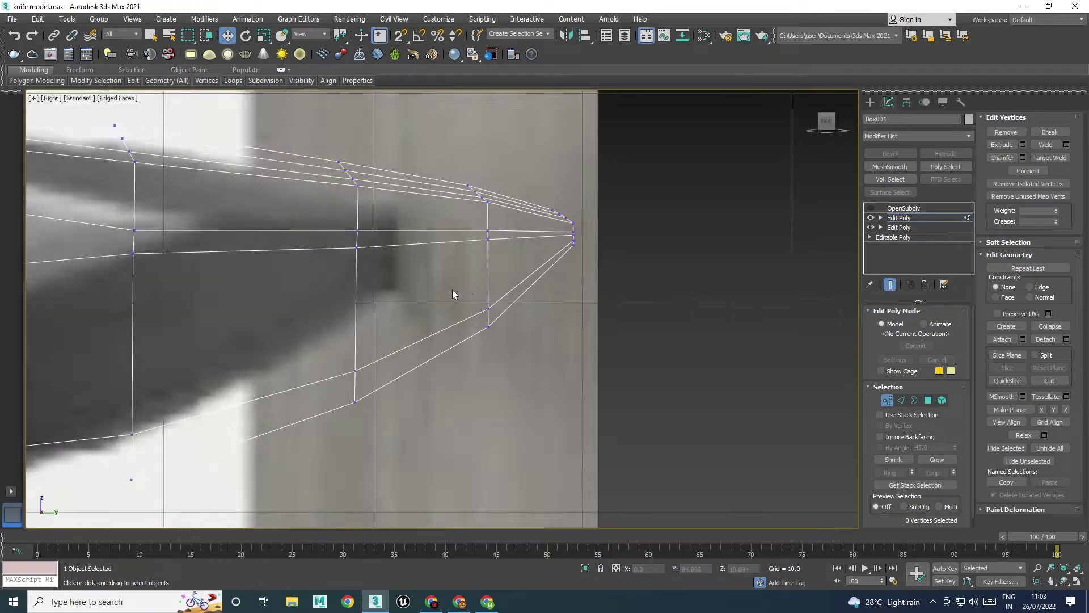
Select the middle loop's vertices along the serrated section up to the hole and raise them slightly to match the reference groove
{"action": "middle_click_drag", "start_coordinate": [318, 321], "coordinate": [606, 275]}
{"action": "scroll", "coordinate": [516, 296], "scroll_direction": "down", "scroll_amount": 1}
{"action": "middle_click_drag", "start_coordinate": [398, 307], "coordinate": [526, 299]}
{"action": "middle_click_drag", "start_coordinate": [482, 300], "coordinate": [681, 295]}
{"action": "middle_click_drag", "start_coordinate": [381, 305], "coordinate": [482, 287]}
{"action": "middle_click_drag", "start_coordinate": [661, 282], "coordinate": [657, 282]}
{"action": "scroll", "coordinate": [296, 282], "scroll_direction": "down", "scroll_amount": 3}
{"action": "scroll", "coordinate": [317, 281], "scroll_direction": "up", "scroll_amount": 2}
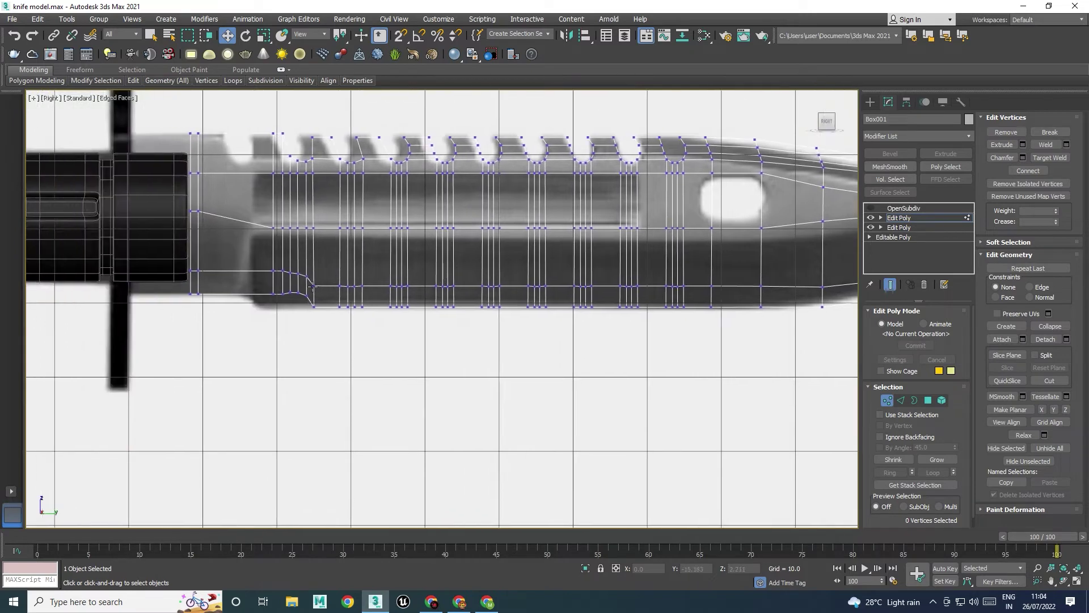
{"action": "middle_click_drag", "start_coordinate": [214, 247], "coordinate": [217, 256]}
{"action": "left_click_drag", "start_coordinate": [221, 220], "coordinate": [728, 260]}
{"action": "left_click_drag", "start_coordinate": [474, 215], "coordinate": [473, 210]}
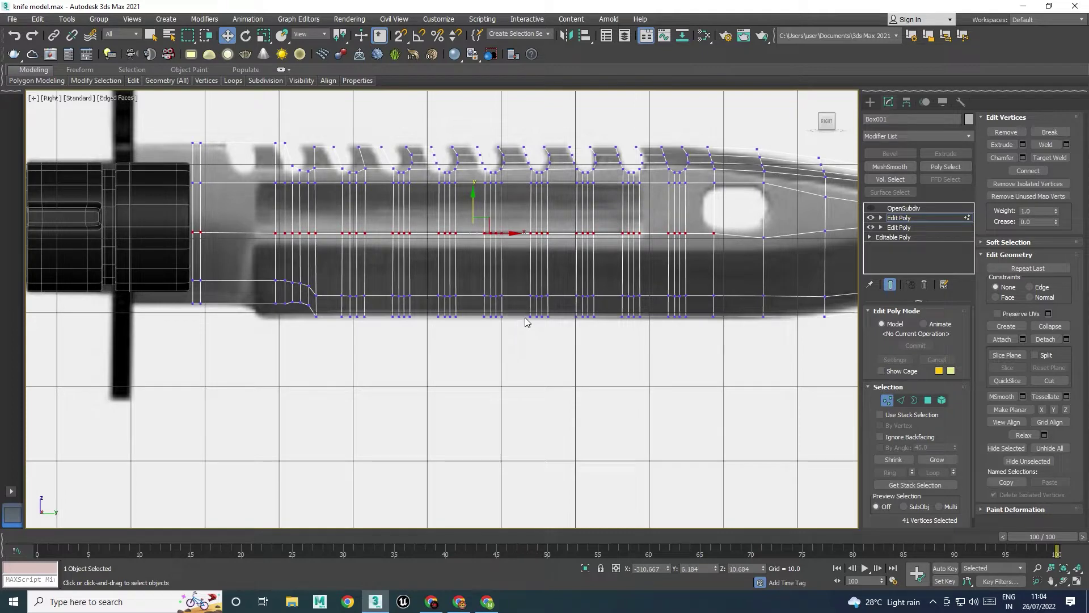
Flatten the lower edge loop without its tip edges and raise it about 6.4 units to the dark bevel's upper border
{"action": "key", "text": "2"}
{"action": "double_click", "coordinate": [482, 296]}
{"action": "middle_click_drag", "start_coordinate": [572, 305], "coordinate": [317, 314]}
{"action": "scroll", "coordinate": [347, 318], "scroll_direction": "down", "scroll_amount": 2}
{"action": "left_click_drag", "start_coordinate": [739, 315], "coordinate": [617, 242], "text": "alt"}
{"action": "key", "text": "r"}
{"action": "left_click_drag", "start_coordinate": [299, 274], "coordinate": [292, 355]}
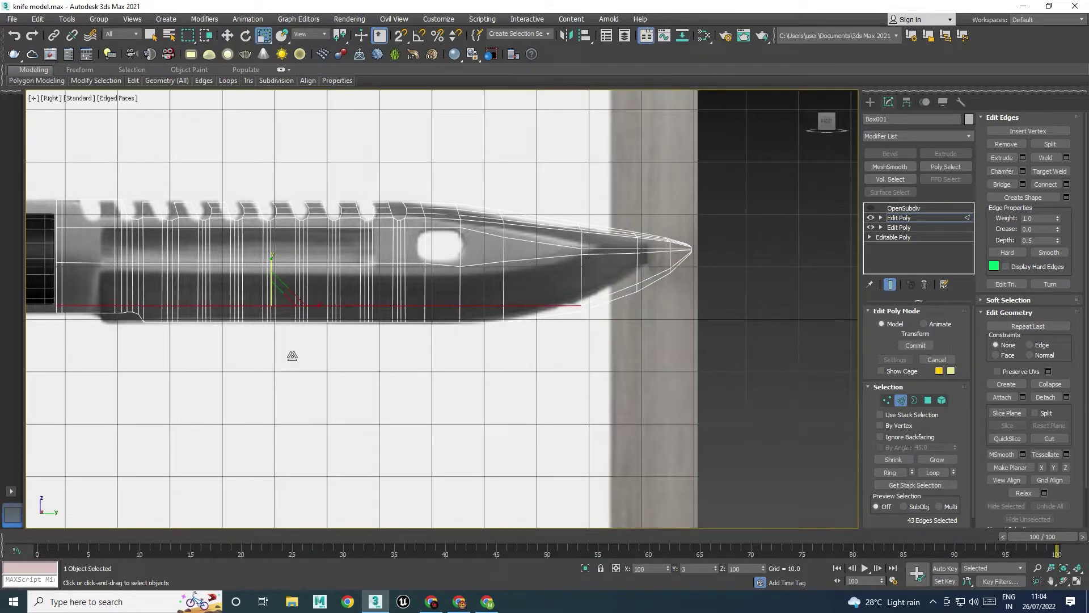
{"action": "key", "text": "w"}
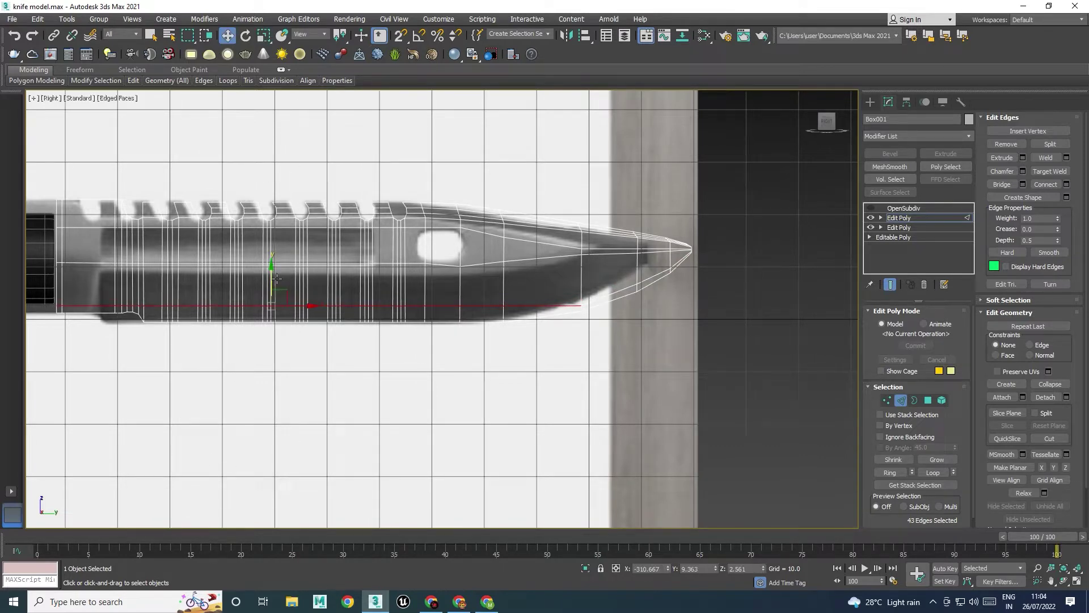
{"action": "left_click_drag", "start_coordinate": [272, 275], "coordinate": [272, 243]}
{"action": "scroll", "coordinate": [261, 246], "scroll_direction": "up", "scroll_amount": 2}
{"action": "middle_click_drag", "start_coordinate": [566, 290], "coordinate": [496, 294]}
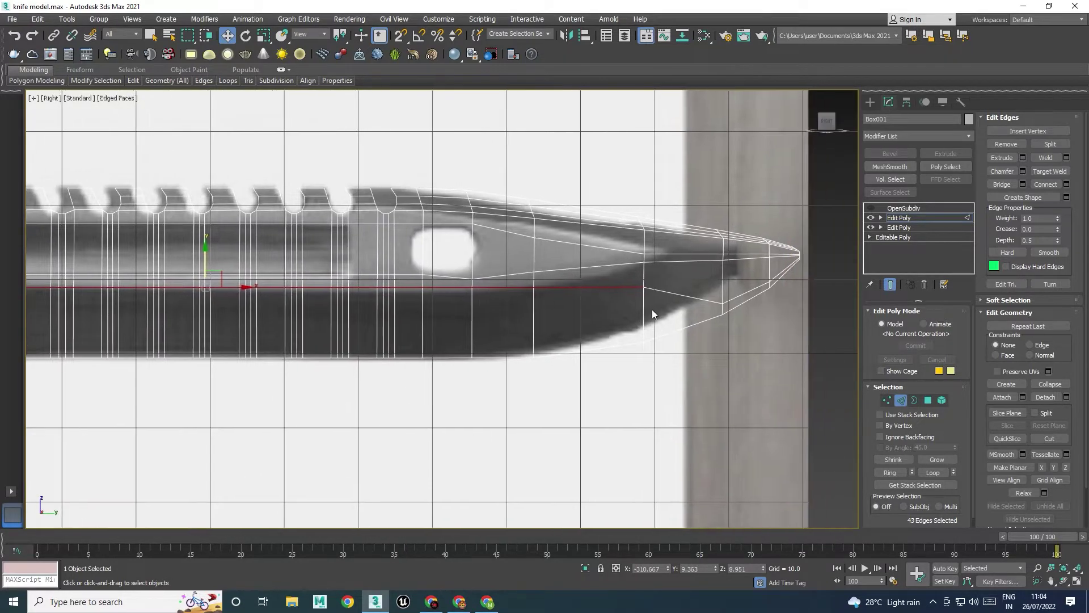
Raise the lower loop's vertex near the end of the light groove to just under the middle loop
{"action": "key", "text": "1"}
{"action": "left_click_drag", "start_coordinate": [676, 277], "coordinate": [646, 246]}
{"action": "scroll", "coordinate": [461, 232], "scroll_direction": "up", "scroll_amount": 2}
{"action": "middle_click_drag", "start_coordinate": [571, 241], "coordinate": [503, 242]}
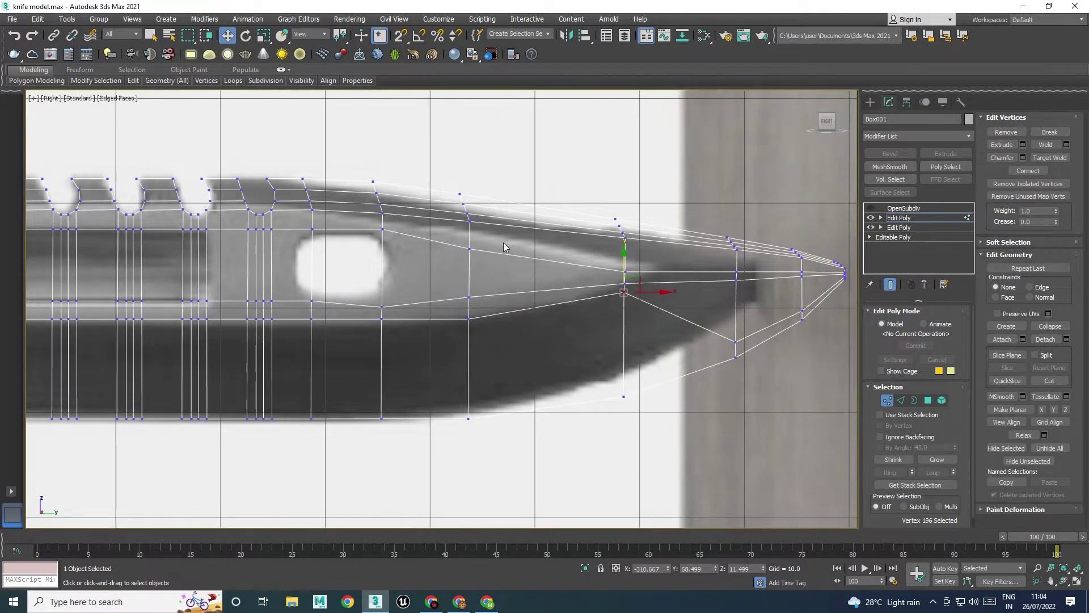
Lower the upper loop's two vertices at and just past the hole to follow the reference's dark spine bevel
{"action": "left_click", "coordinate": [470, 221]}
{"action": "left_click_drag", "start_coordinate": [470, 200], "coordinate": [469, 213]}
{"action": "left_click", "coordinate": [382, 213]}
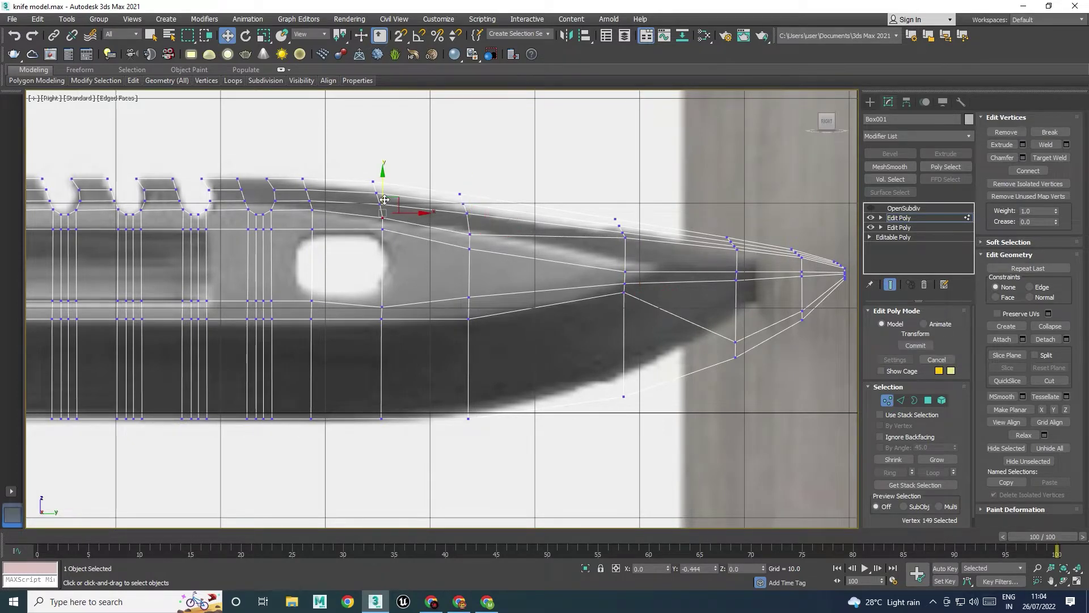
{"action": "left_click", "coordinate": [383, 229]}
{"action": "left_click_drag", "start_coordinate": [383, 207], "coordinate": [384, 210]}
Lower the upper loop's next three vertices toward the tip so the line converges with the middle loop
{"action": "left_click", "coordinate": [625, 237]}
{"action": "left_click_drag", "start_coordinate": [626, 224], "coordinate": [627, 244]}
{"action": "middle_click_drag", "start_coordinate": [627, 244], "coordinate": [580, 245]}
{"action": "left_click", "coordinate": [687, 249]}
{"action": "left_click_drag", "start_coordinate": [688, 232], "coordinate": [687, 243]}
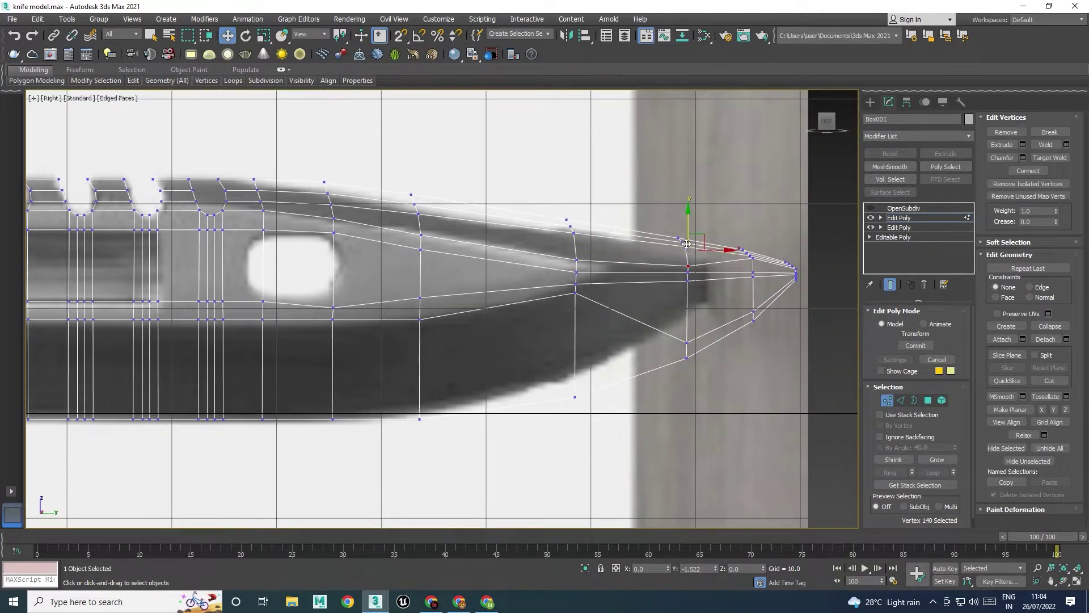
{"action": "left_click", "coordinate": [685, 241]}
{"action": "scroll", "coordinate": [686, 244], "scroll_direction": "up", "scroll_amount": 3}
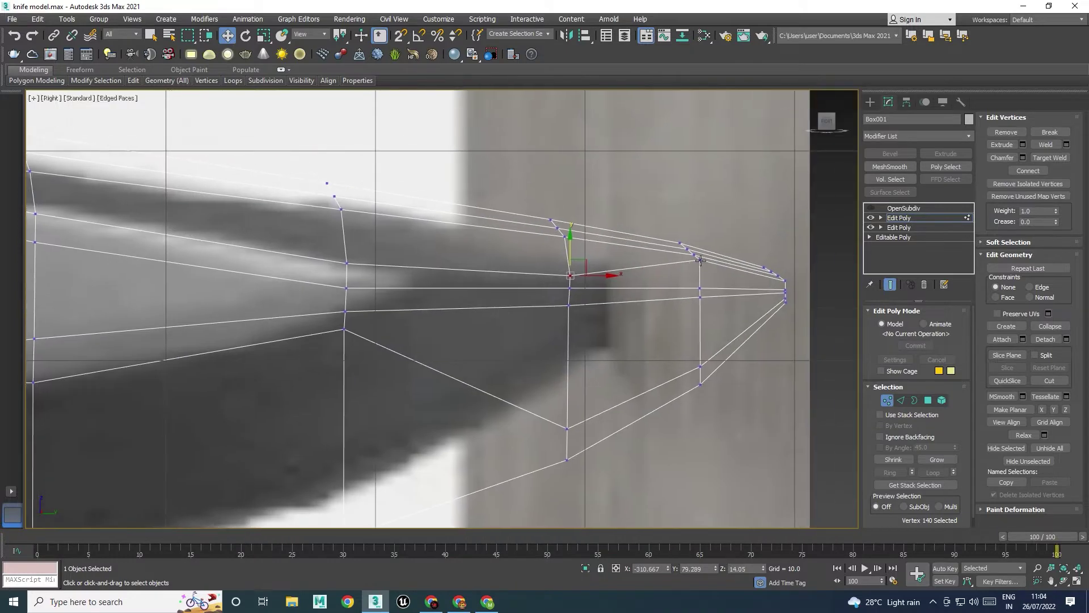
{"action": "left_click_drag", "start_coordinate": [702, 244], "coordinate": [703, 267]}
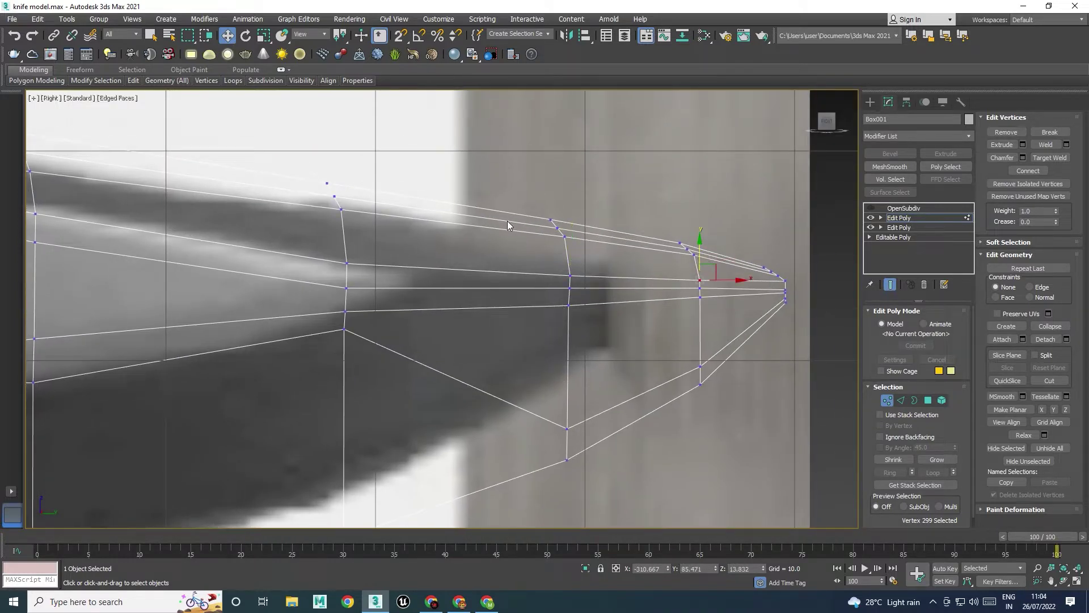
Raise the lower loop's two vertices nearest the tip to just below the middle loops, and lower the tip end's upper vertex slightly
{"action": "left_click_drag", "start_coordinate": [577, 445], "coordinate": [576, 443]}
{"action": "left_click_drag", "start_coordinate": [567, 398], "coordinate": [587, 278]}
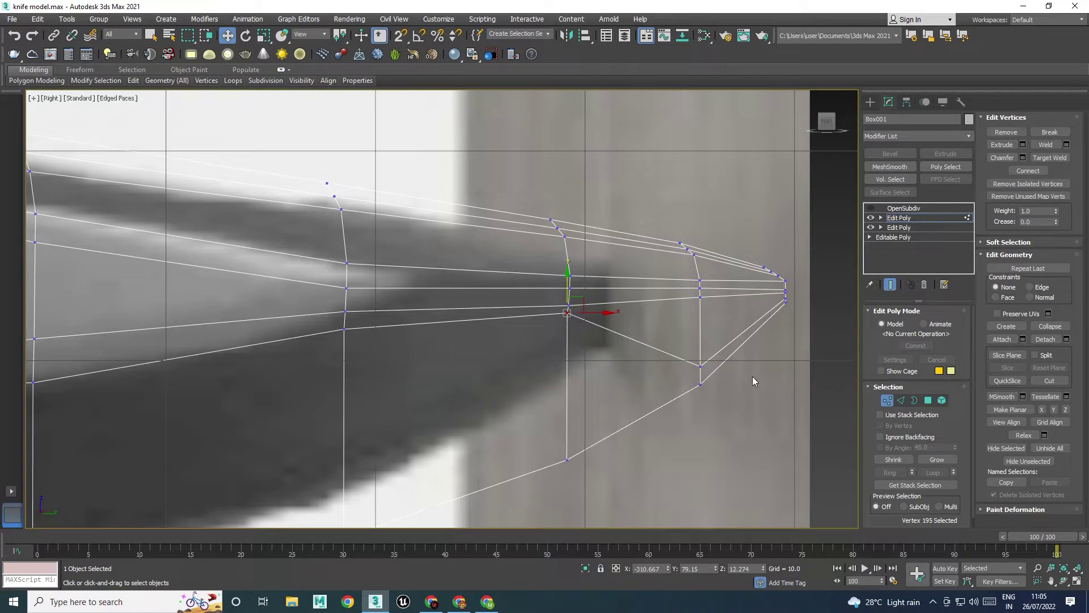
{"action": "left_click", "coordinate": [700, 366]}
{"action": "left_click_drag", "start_coordinate": [701, 348], "coordinate": [725, 280]}
{"action": "left_click", "coordinate": [785, 281]}
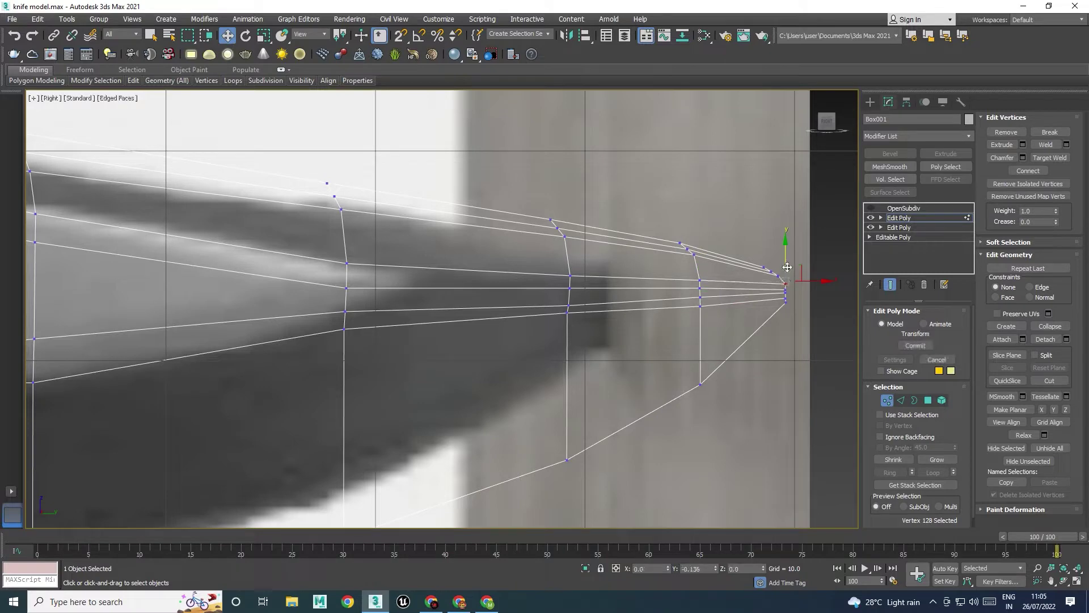
{"action": "scroll", "coordinate": [714, 317], "scroll_direction": "down", "scroll_amount": 4}
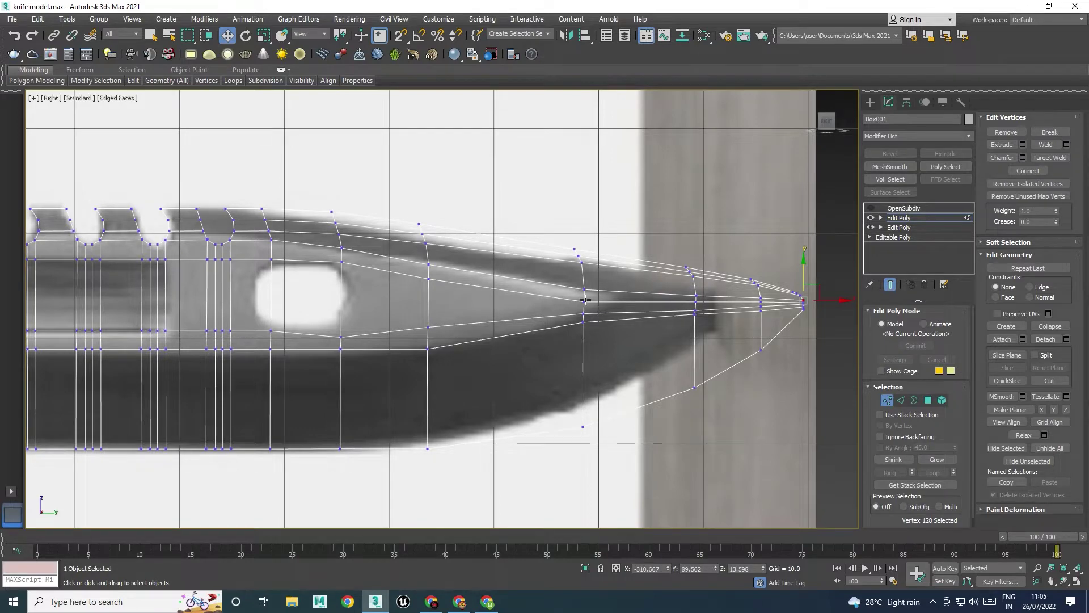
Scale the four loop vertices two columns behind the tip end closer together vertically, and raise the middle vertex at the groove's end slightly
{"action": "scroll", "coordinate": [626, 297], "scroll_direction": "up", "scroll_amount": 2}
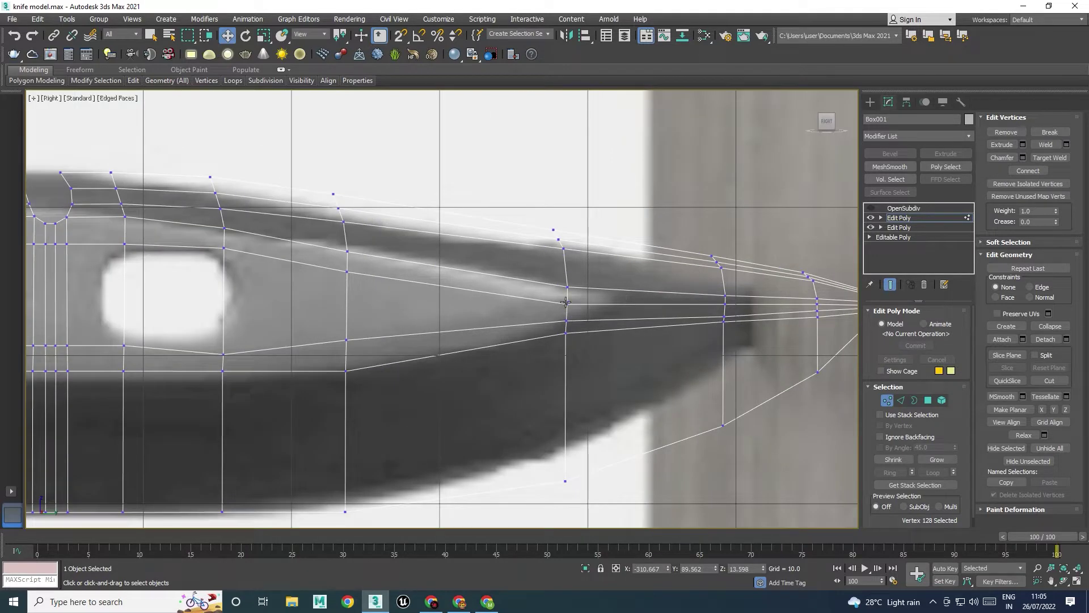
{"action": "left_click_drag", "start_coordinate": [713, 290], "coordinate": [740, 335]}
{"action": "key", "text": "r"}
{"action": "left_click_drag", "start_coordinate": [726, 275], "coordinate": [726, 288]}
{"action": "key", "text": "w"}
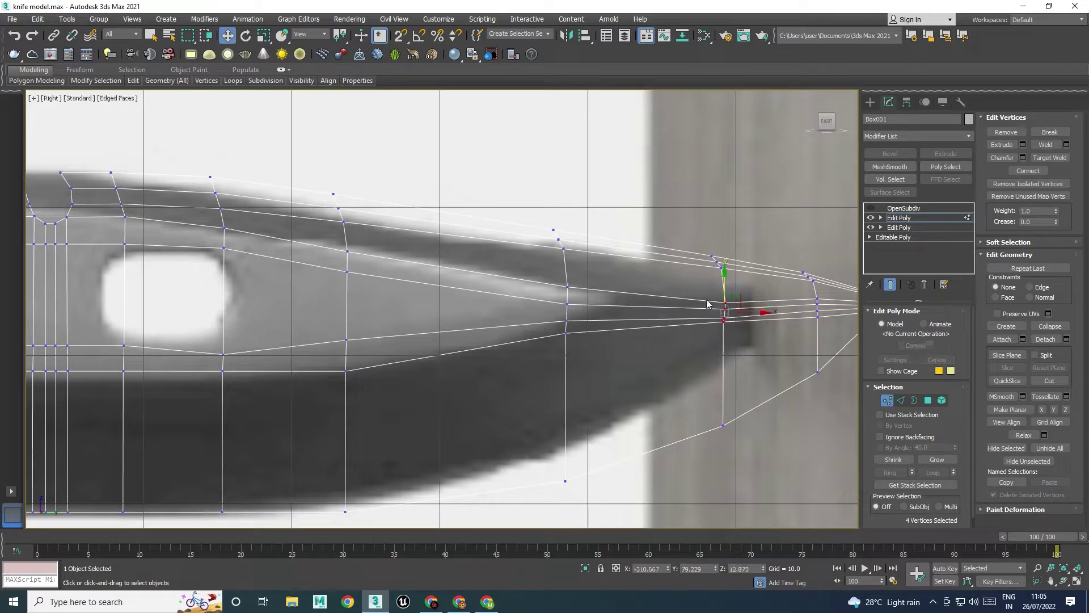
{"action": "left_click", "coordinate": [567, 302]}
{"action": "left_click_drag", "start_coordinate": [568, 289], "coordinate": [568, 285]}
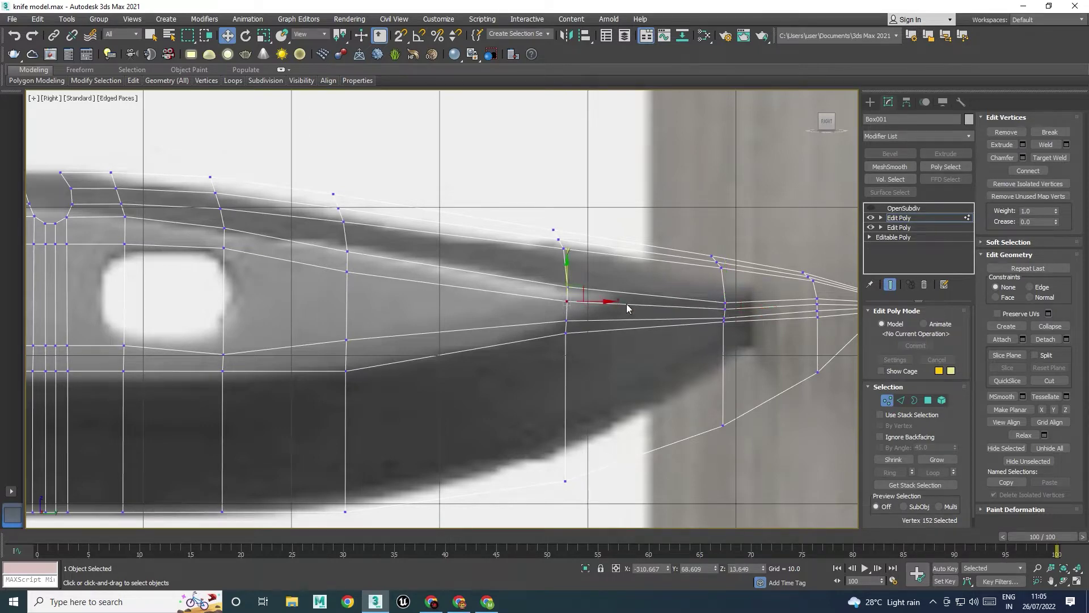
Scale the loop vertices in the column just behind the tip end closer together vertically
{"action": "scroll", "coordinate": [729, 304], "scroll_direction": "up", "scroll_amount": 2}
{"action": "middle_click_drag", "start_coordinate": [728, 305], "coordinate": [616, 302]}
{"action": "left_click_drag", "start_coordinate": [649, 342], "coordinate": [649, 343]}
{"action": "key", "text": "r"}
{"action": "left_click_drag", "start_coordinate": [634, 284], "coordinate": [633, 303]}
{"action": "key", "text": "w"}
Raise the third loop vertex two columns behind the tip end slightly, and align that column's four vertices vertically
{"action": "scroll", "coordinate": [509, 333], "scroll_direction": "up", "scroll_amount": 2}
{"action": "left_click", "coordinate": [498, 331]}
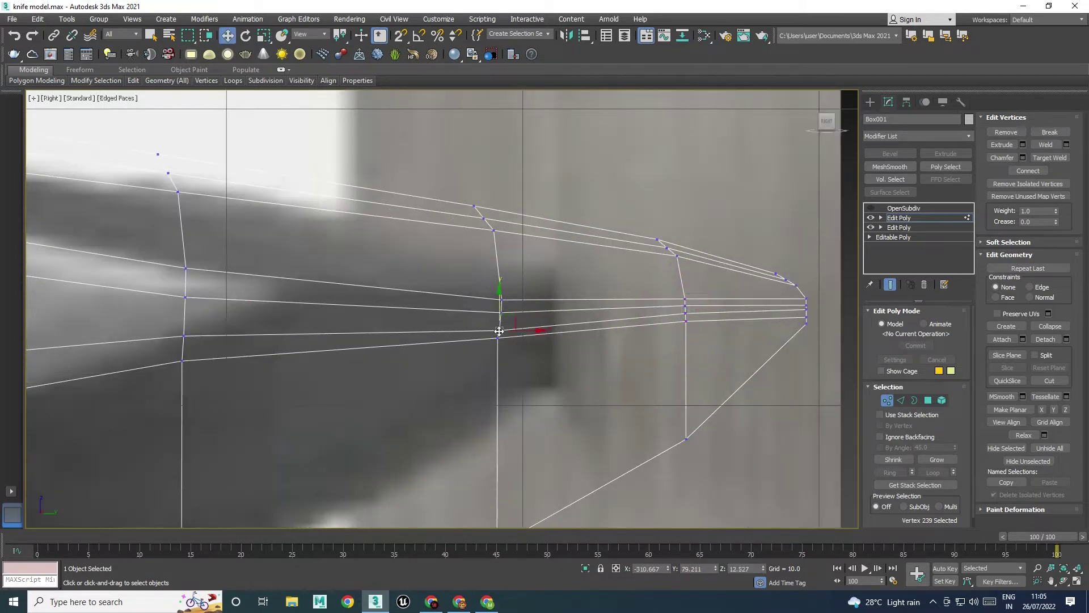
{"action": "left_click_drag", "start_coordinate": [501, 306], "coordinate": [501, 302]}
{"action": "left_click_drag", "start_coordinate": [445, 278], "coordinate": [531, 366]}
{"action": "key", "text": "r"}
{"action": "left_click_drag", "start_coordinate": [539, 318], "coordinate": [195, 305]}
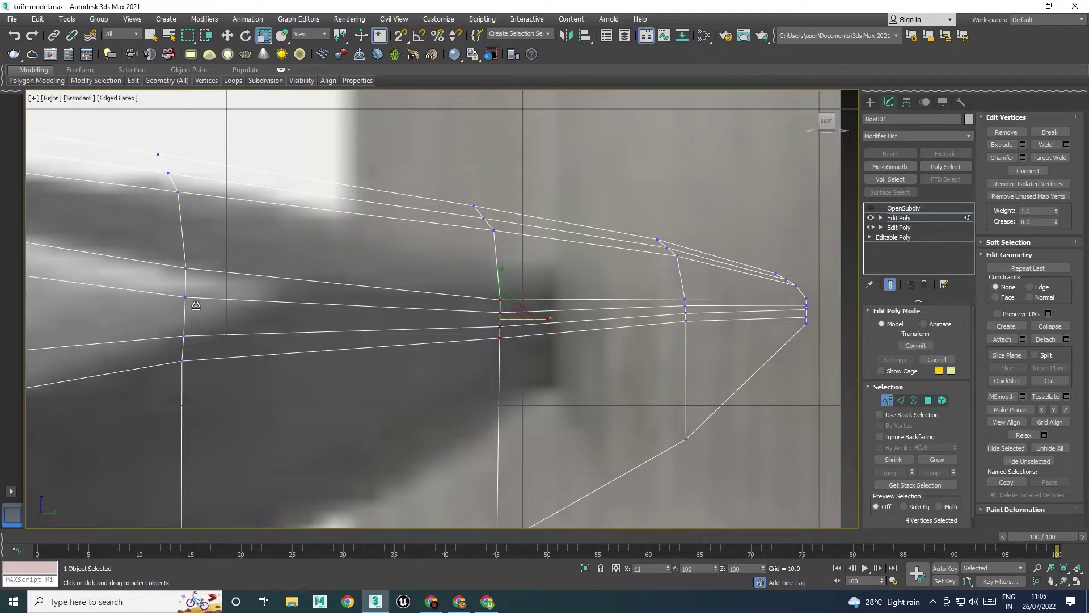
{"action": "key", "text": "w"}
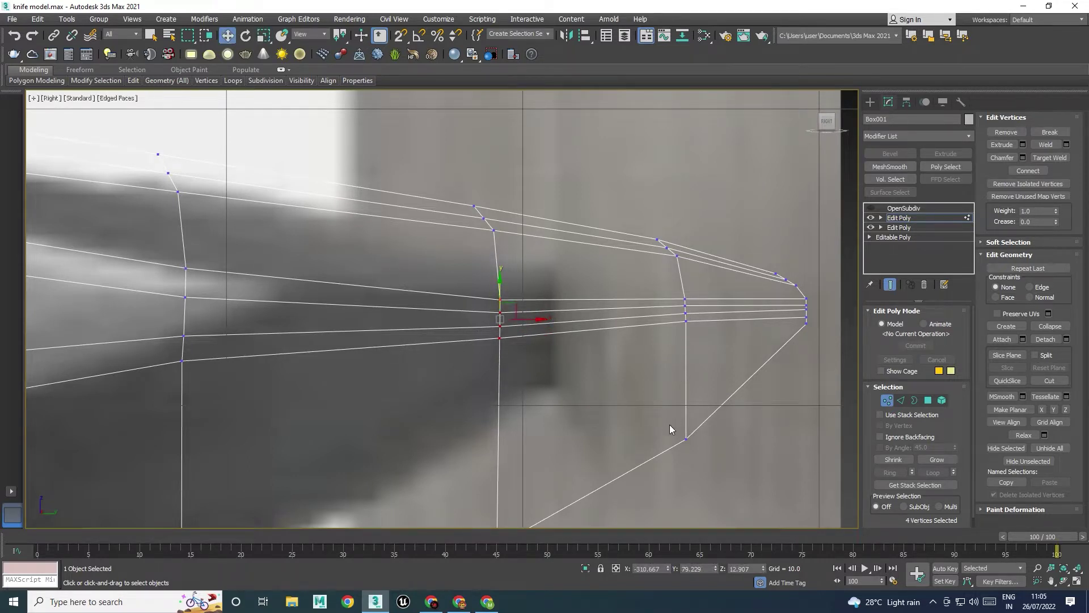
Raise the aligned column of four vertices by about 0.8 units to smooth the loops toward the tip
{"action": "scroll", "coordinate": [632, 408], "scroll_direction": "down", "scroll_amount": 3}
{"action": "left_click_drag", "start_coordinate": [538, 313], "coordinate": [537, 309]}
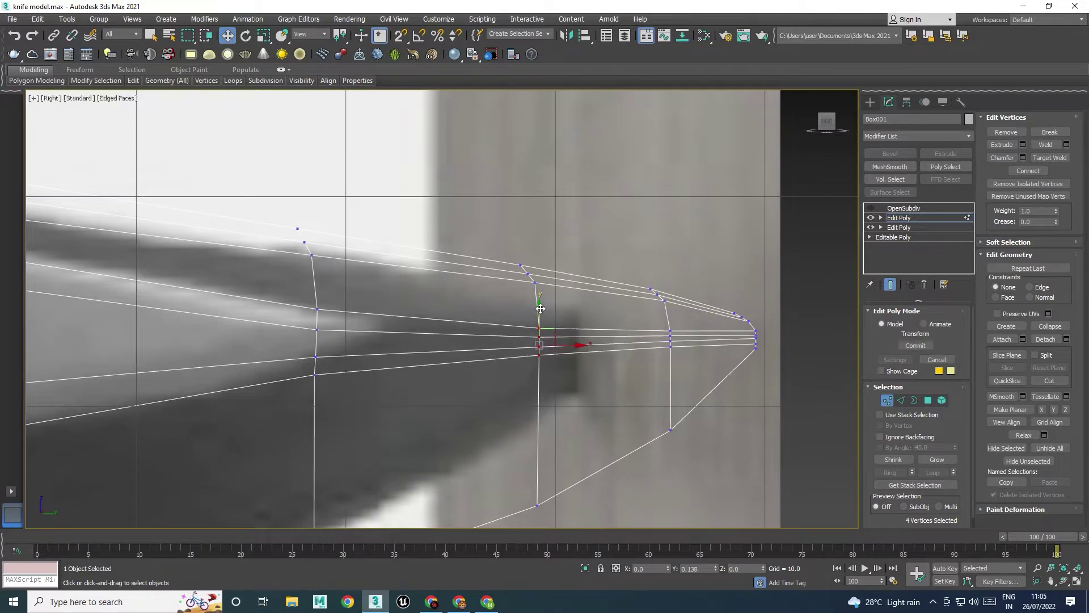
{"action": "scroll", "coordinate": [407, 373], "scroll_direction": "down", "scroll_amount": 5}
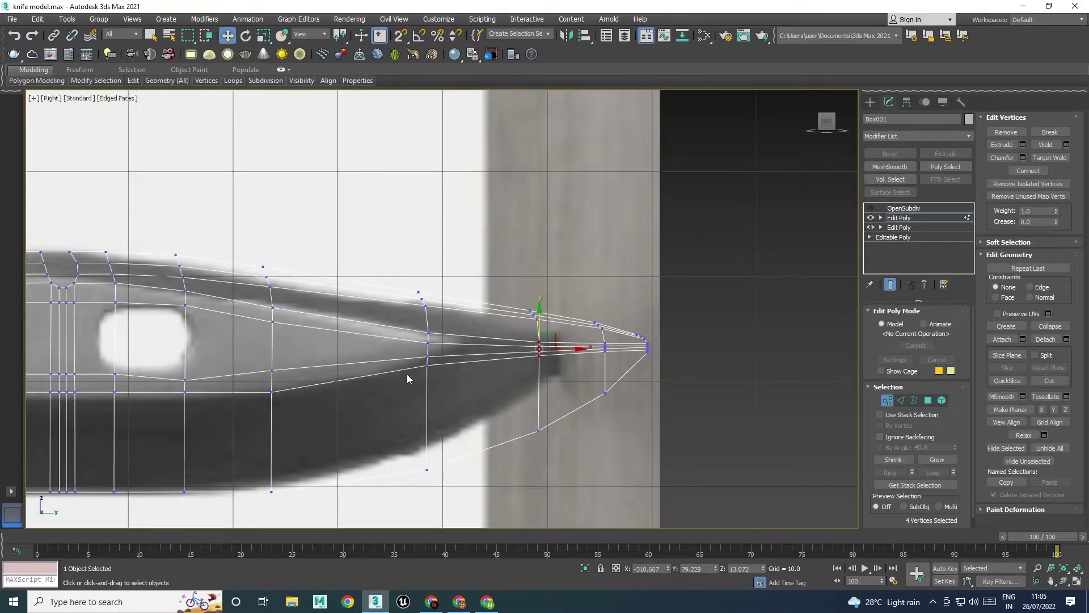
{"action": "scroll", "coordinate": [548, 344], "scroll_direction": "up", "scroll_amount": 2}
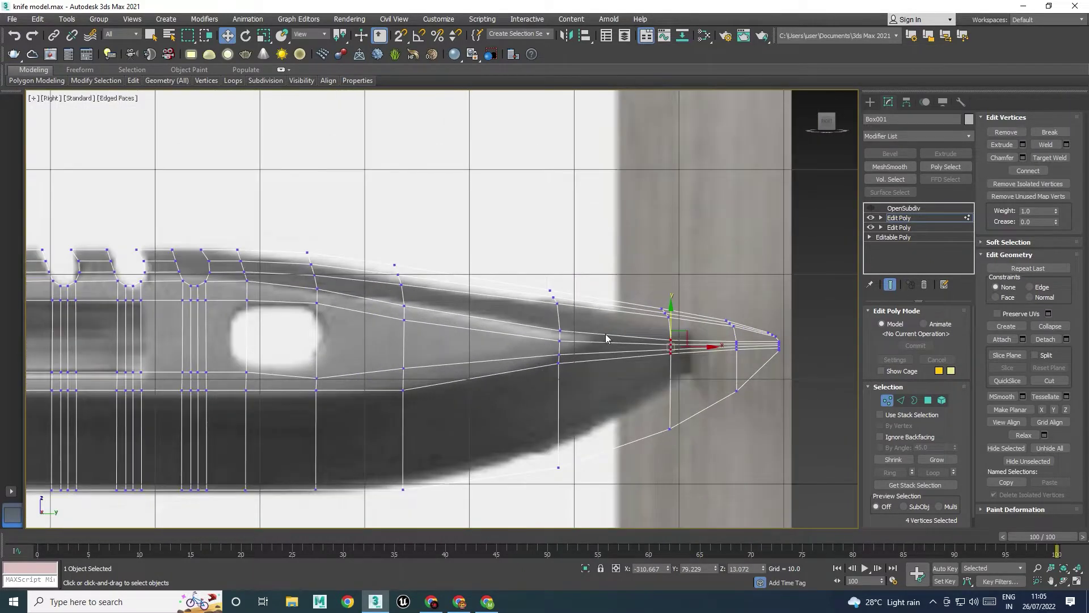
{"action": "scroll", "coordinate": [640, 333], "scroll_direction": "up", "scroll_amount": 1}
{"action": "scroll", "coordinate": [647, 329], "scroll_direction": "up", "scroll_amount": 1}
{"action": "left_click_drag", "start_coordinate": [647, 327], "coordinate": [647, 310]}
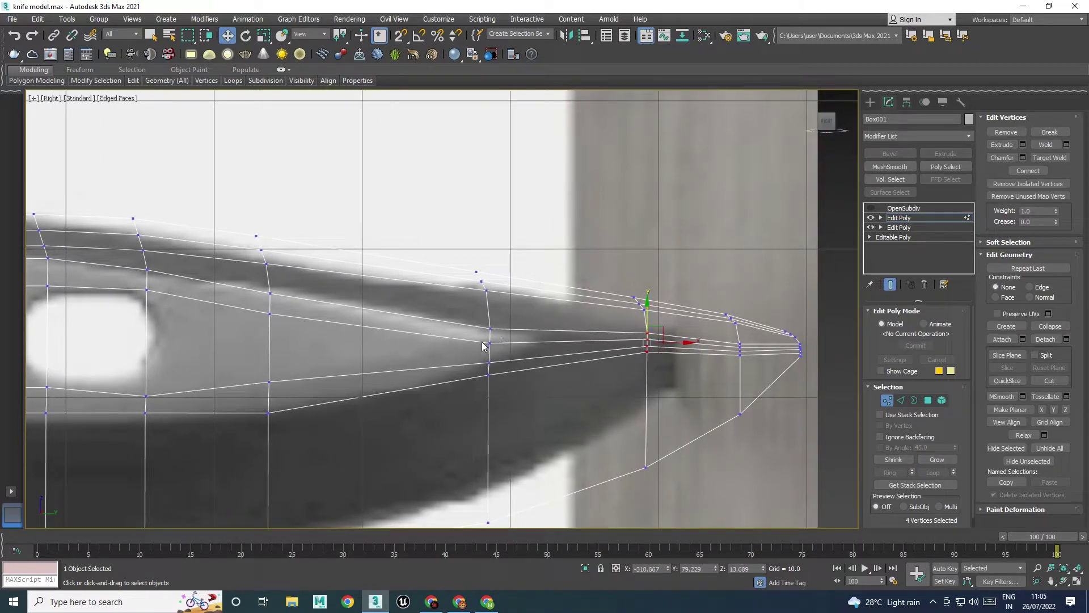
Raise the upper-loop vertex at the groove's end to the bevel line, and briefly preview the blade with OpenSubdiv smoothing
{"action": "left_click", "coordinate": [489, 344]}
{"action": "left_click_drag", "start_coordinate": [491, 335], "coordinate": [490, 303]}
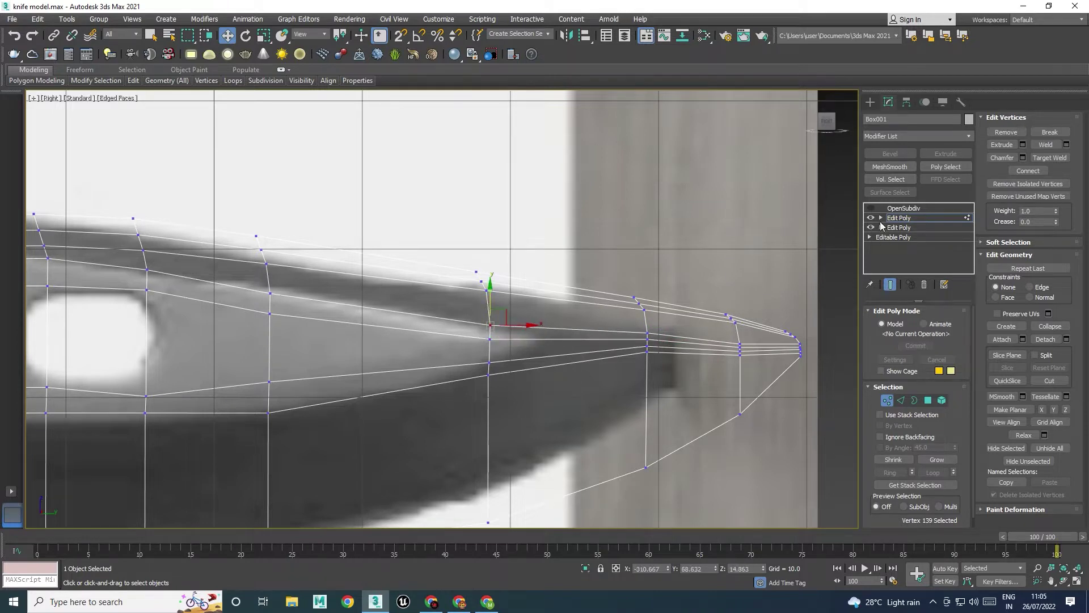
{"action": "left_click", "coordinate": [871, 208]}
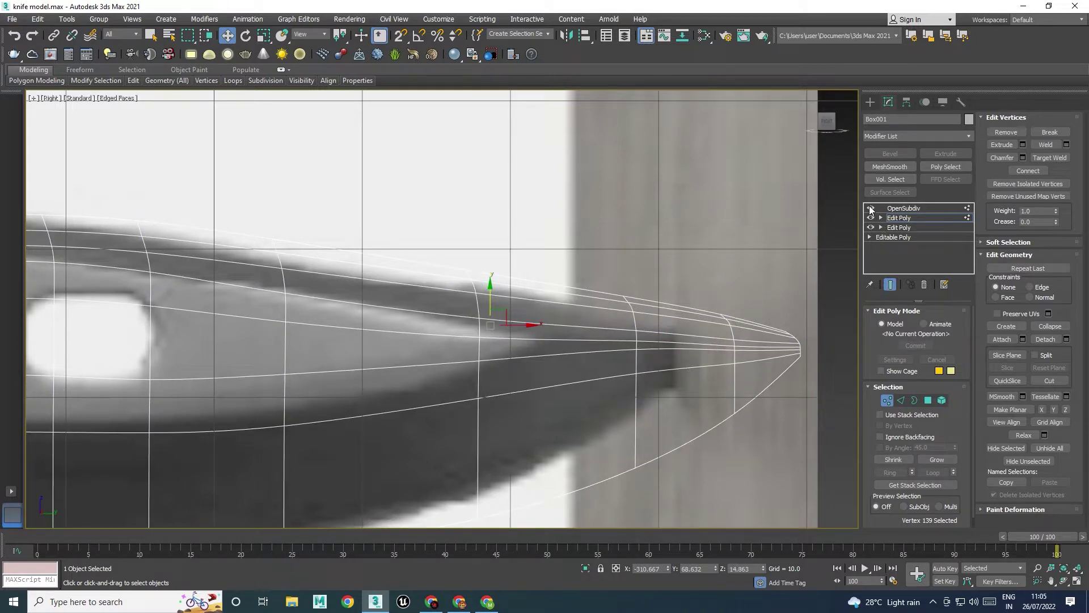
{"action": "left_click", "coordinate": [871, 208]}
Bring the two middle loop vertices two columns behind the tip end closer together, and slightly raise the second loop vertex at the groove's end
{"action": "scroll", "coordinate": [649, 337], "scroll_direction": "up", "scroll_amount": 3}
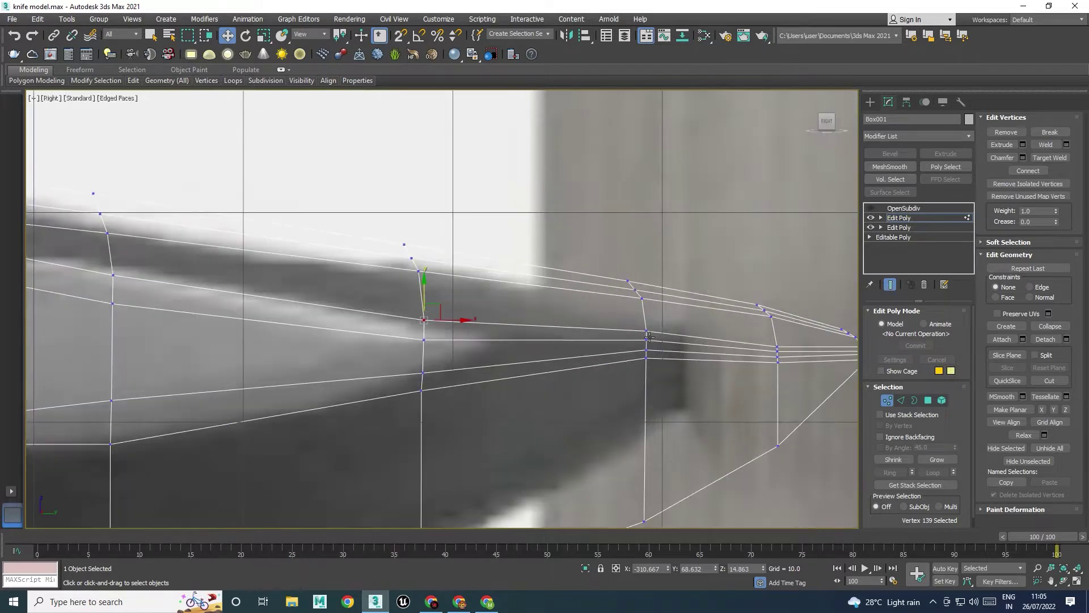
{"action": "left_click", "coordinate": [648, 335]}
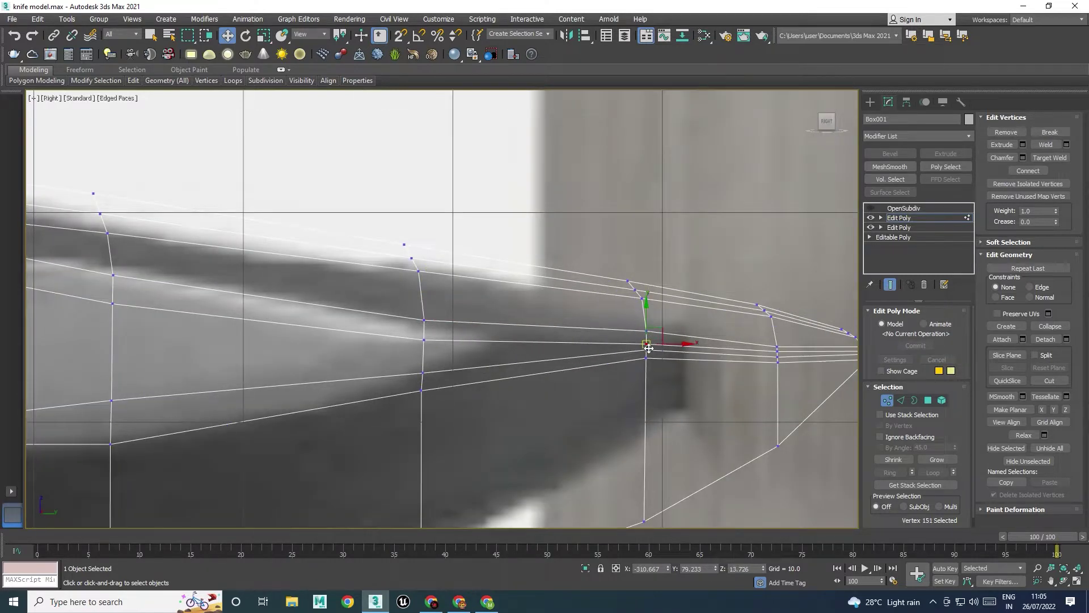
{"action": "scroll", "coordinate": [649, 346], "scroll_direction": "up", "scroll_amount": 4}
{"action": "mouse_move", "coordinate": [641, 319]}
{"action": "left_mouse_down"}
{"action": "mouse_move", "coordinate": [640, 308]}
{"action": "mouse_move", "coordinate": [641, 328]}
{"action": "mouse_move", "coordinate": [642, 315]}
{"action": "left_mouse_up"}
{"action": "left_click", "coordinate": [640, 355]}
{"action": "left_click", "coordinate": [642, 319]}
{"action": "left_click", "coordinate": [641, 340]}
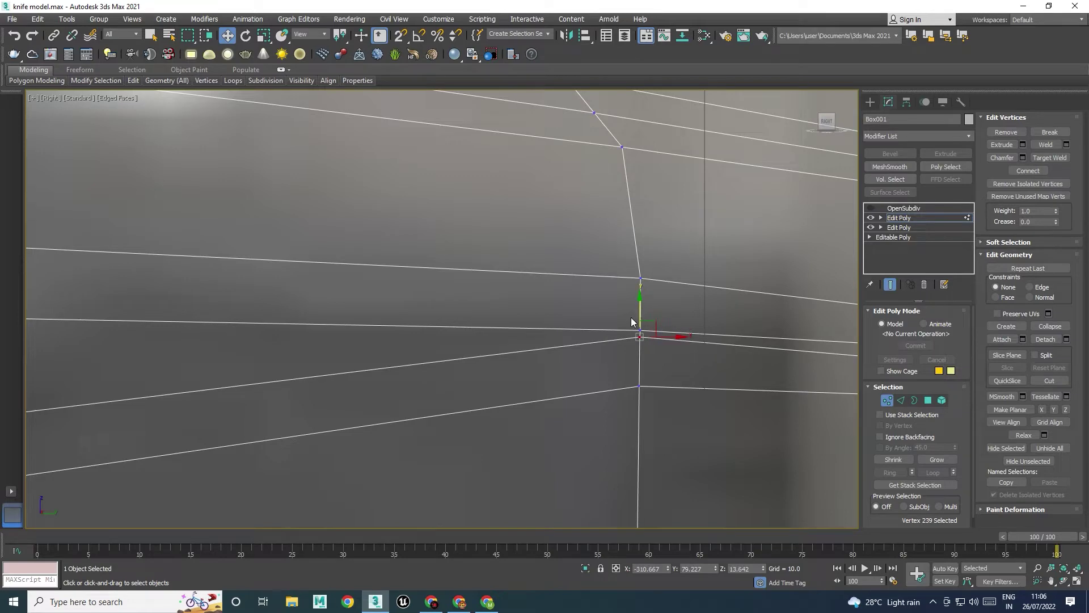
{"action": "scroll", "coordinate": [641, 315], "scroll_direction": "down", "scroll_amount": 6}
{"action": "left_click", "coordinate": [519, 324]}
{"action": "left_click_drag", "start_coordinate": [520, 307], "coordinate": [520, 305]}
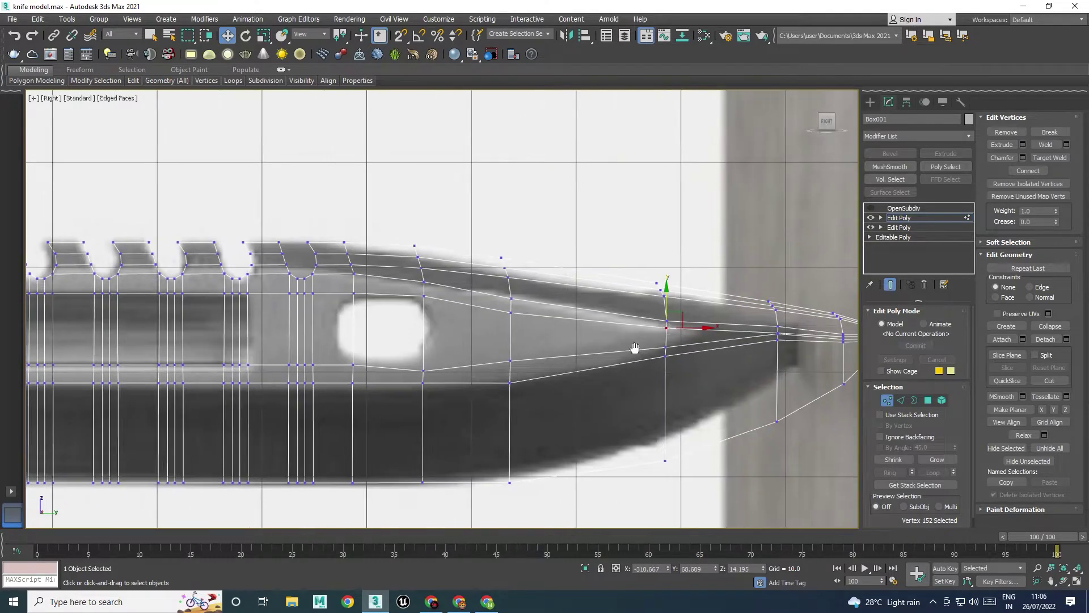
Lower the third-loop vertex one column ahead of the oval hole by about 0.86 units, and raise the one at the hole's front edge
{"action": "middle_click_drag", "start_coordinate": [519, 305], "coordinate": [668, 311]}
{"action": "left_click", "coordinate": [510, 370]}
{"action": "left_click_drag", "start_coordinate": [513, 351], "coordinate": [513, 347]}
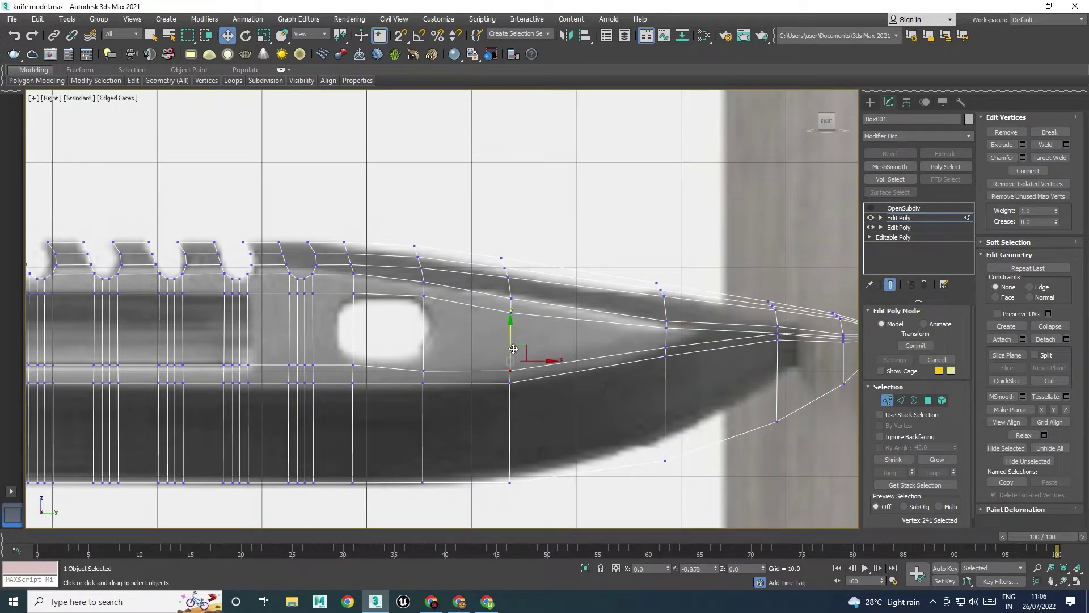
{"action": "left_click", "coordinate": [423, 371]}
{"action": "left_click_drag", "start_coordinate": [424, 353], "coordinate": [424, 345]}
Select the fourth-loop vertices along the blade from the guard to the oval hole and lower them slightly onto the dark bevel's edge
{"action": "middle_click_drag", "start_coordinate": [412, 365], "coordinate": [562, 344]}
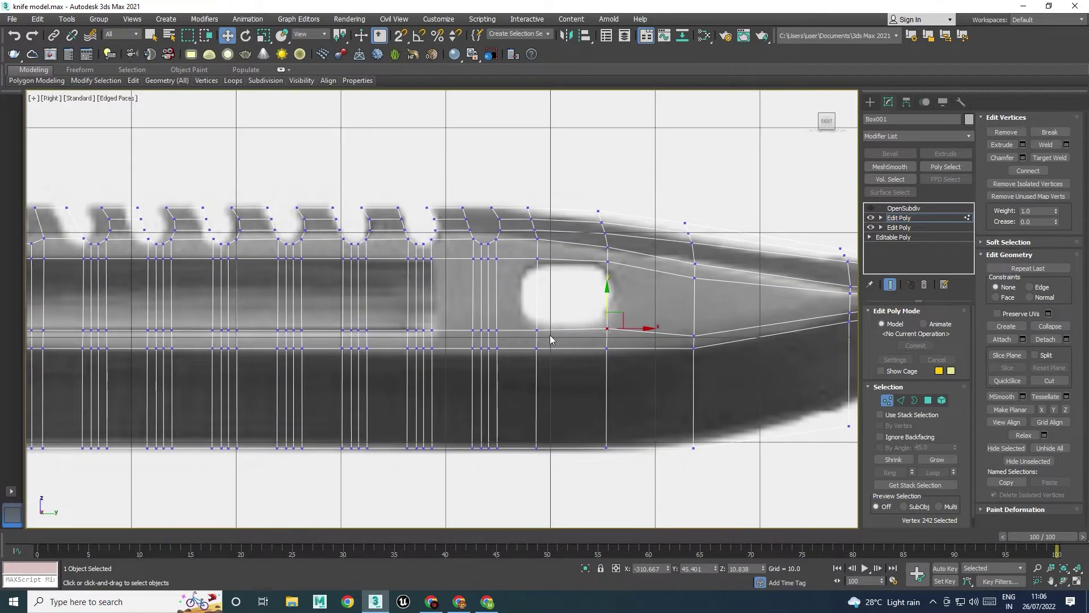
{"action": "scroll", "coordinate": [507, 343], "scroll_direction": "down", "scroll_amount": 3}
{"action": "middle_click_drag", "start_coordinate": [499, 359], "coordinate": [547, 357]}
{"action": "scroll", "coordinate": [547, 357], "scroll_direction": "up", "scroll_amount": 3}
{"action": "middle_click_drag", "start_coordinate": [669, 374], "coordinate": [496, 356]}
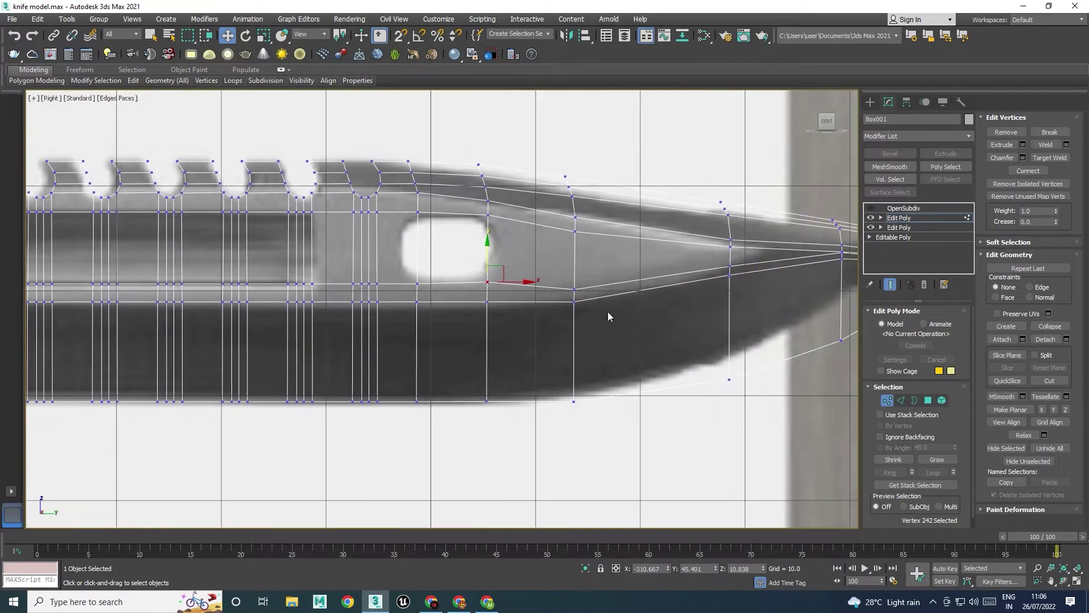
{"action": "scroll", "coordinate": [413, 315], "scroll_direction": "down", "scroll_amount": 1}
{"action": "middle_click_drag", "start_coordinate": [413, 315], "coordinate": [677, 320]}
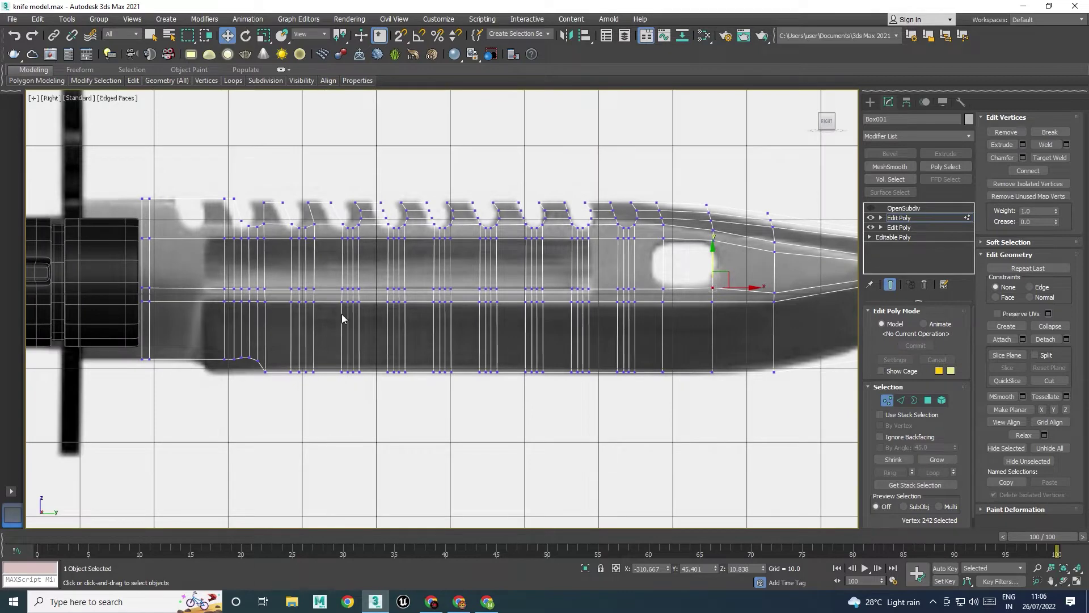
{"action": "left_click_drag", "start_coordinate": [629, 309], "coordinate": [723, 299]}
{"action": "left_click_drag", "start_coordinate": [425, 277], "coordinate": [427, 281]}
Lower the third-loop vertex at the hole's front edge about 0.3 units, and raise the one in the next column toward the tip about 0.8 units
{"action": "middle_click_drag", "start_coordinate": [609, 290], "coordinate": [445, 302]}
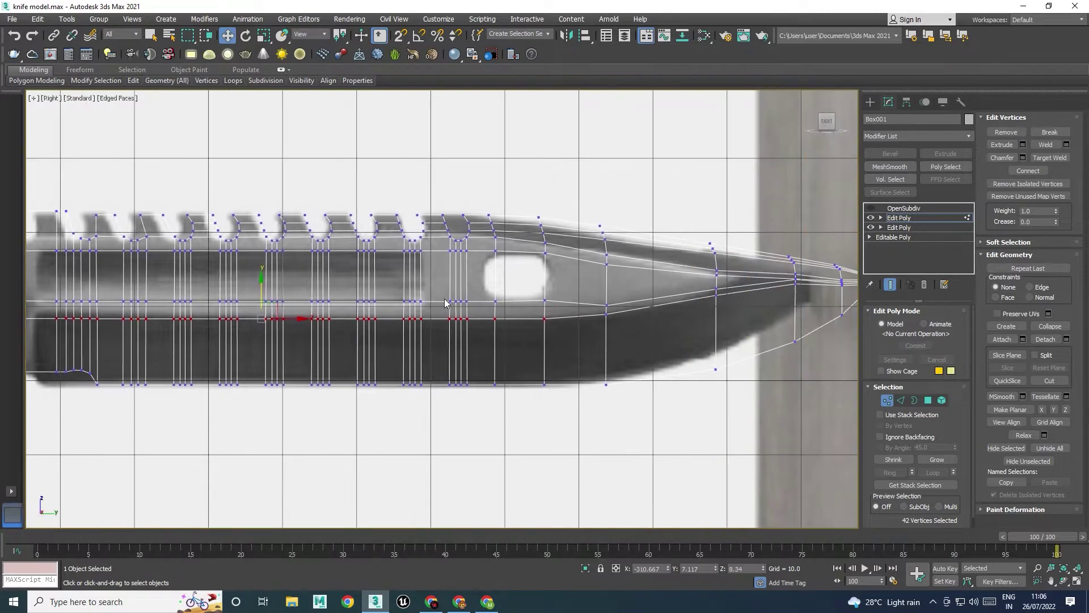
{"action": "left_click", "coordinate": [545, 301]}
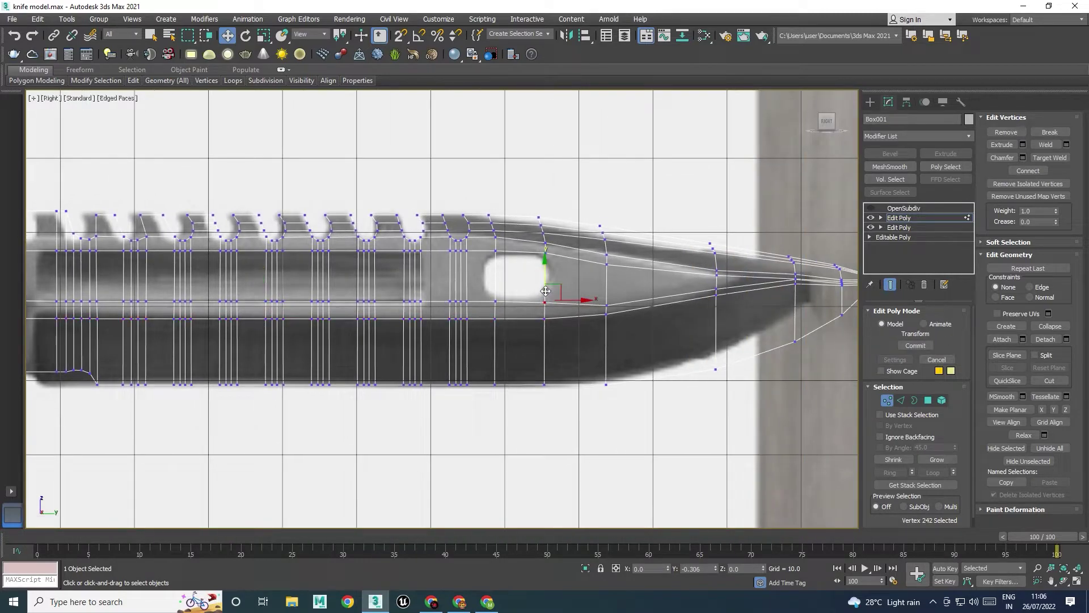
{"action": "left_click", "coordinate": [606, 302]}
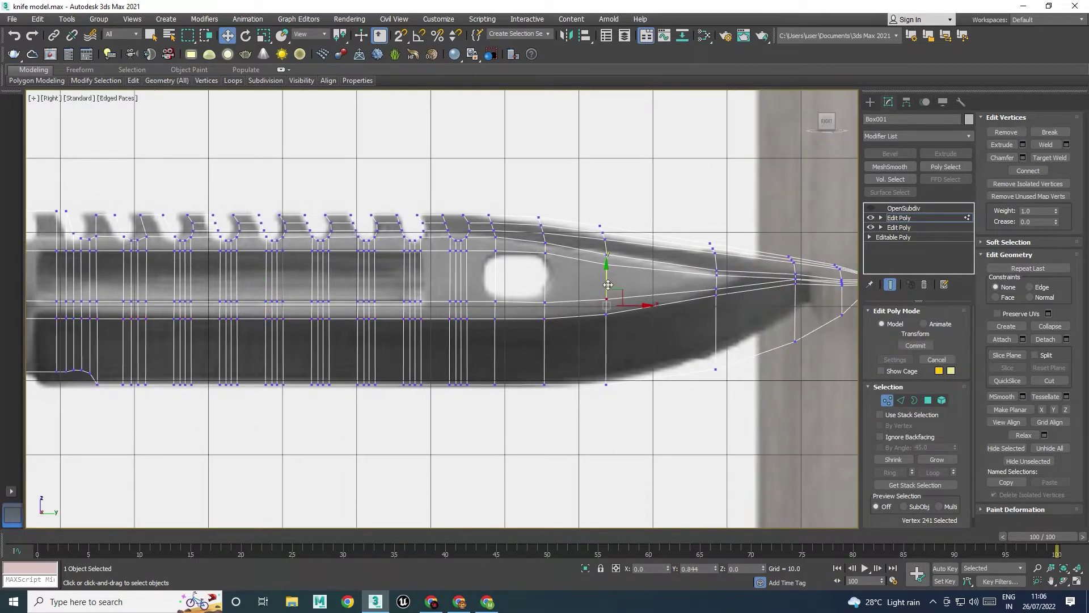
Raise the four loop vertices just behind the tip end slightly, and move the outer loop vertices of the next column inward
{"action": "middle_click_drag", "start_coordinate": [637, 292], "coordinate": [619, 293]}
{"action": "scroll", "coordinate": [619, 292], "scroll_direction": "up", "scroll_amount": 4}
{"action": "left_click_drag", "start_coordinate": [642, 259], "coordinate": [643, 257]}
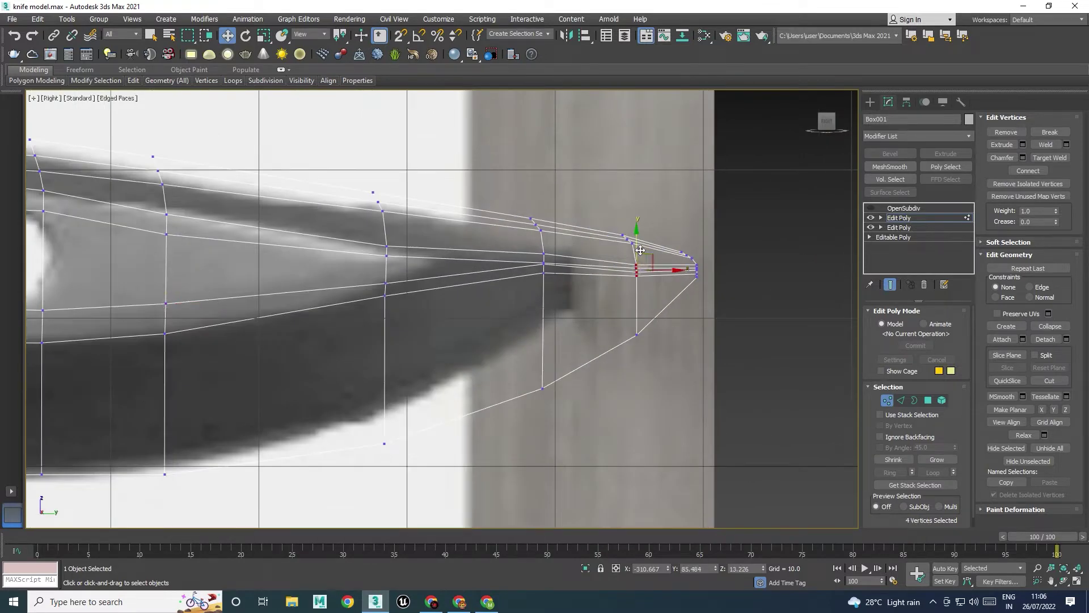
{"action": "left_click", "coordinate": [544, 253]}
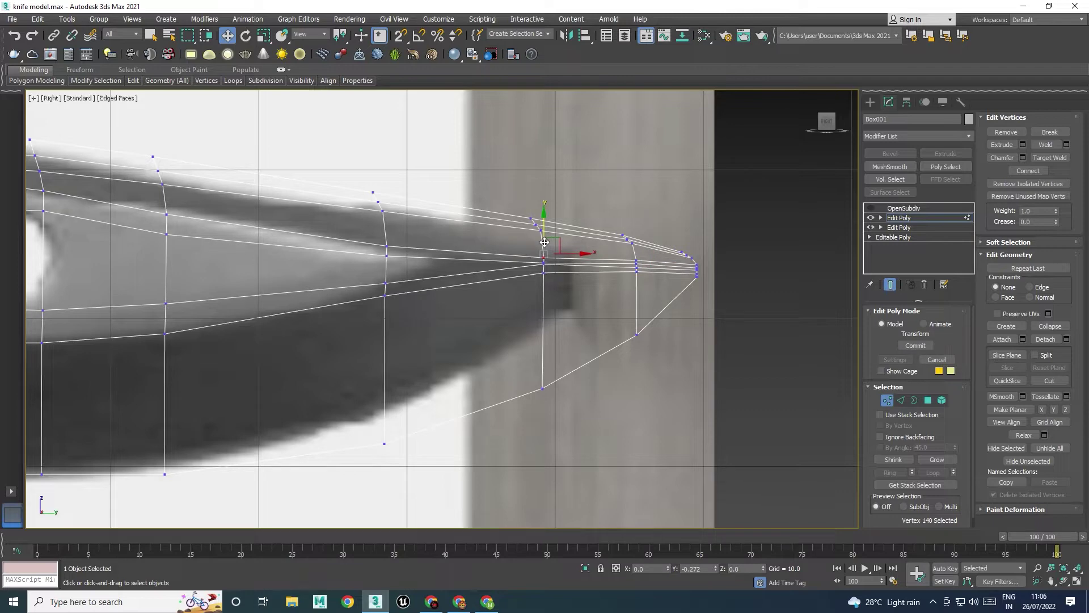
{"action": "left_click", "coordinate": [543, 274]}
{"action": "left_click_drag", "start_coordinate": [543, 273], "coordinate": [544, 269]}
Select all eight side polygons of the flat blade base beside the guard at polygon level
{"action": "scroll", "coordinate": [610, 328], "scroll_direction": "down", "scroll_amount": 2}
{"action": "middle_click_drag", "start_coordinate": [555, 366], "coordinate": [676, 309]}
{"action": "scroll", "coordinate": [559, 332], "scroll_direction": "down", "scroll_amount": 2}
{"action": "middle_click_drag", "start_coordinate": [471, 331], "coordinate": [686, 327]}
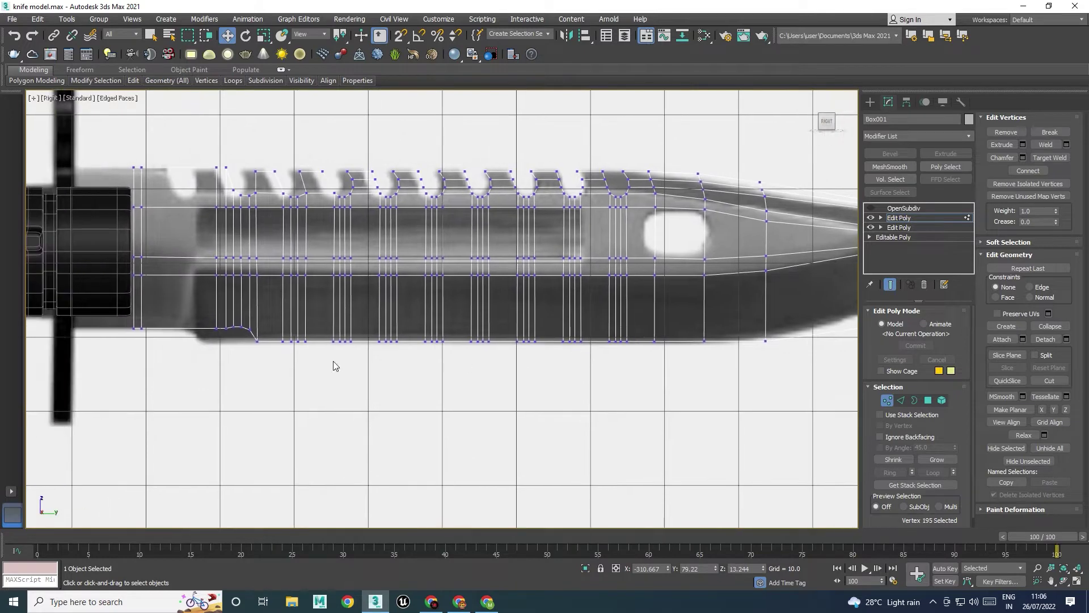
{"action": "middle_click_drag", "start_coordinate": [235, 343], "coordinate": [217, 340]}
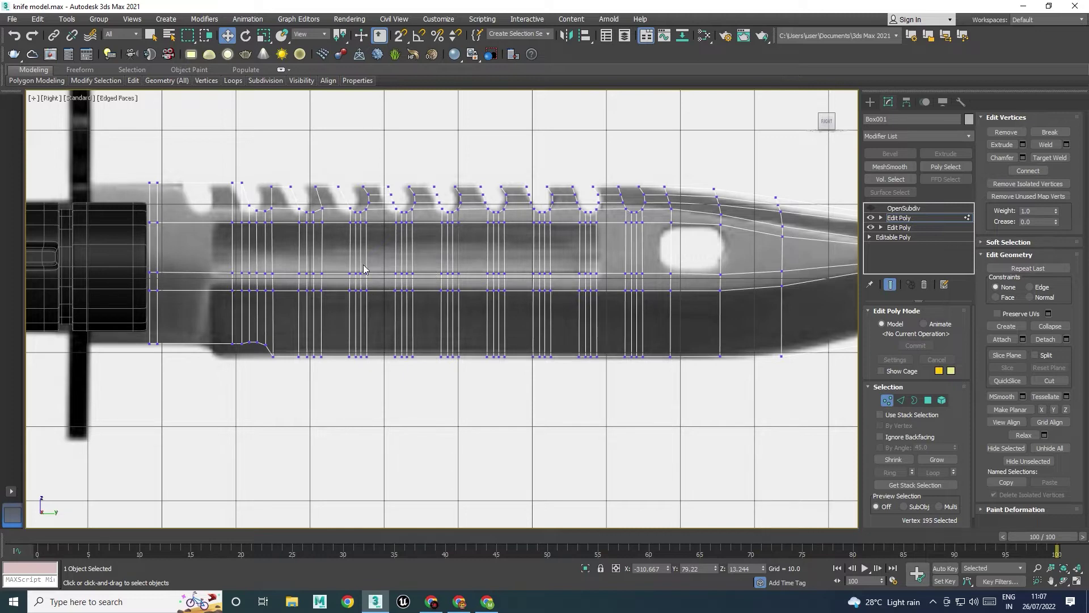
{"action": "scroll", "coordinate": [227, 227], "scroll_direction": "up", "scroll_amount": 2}
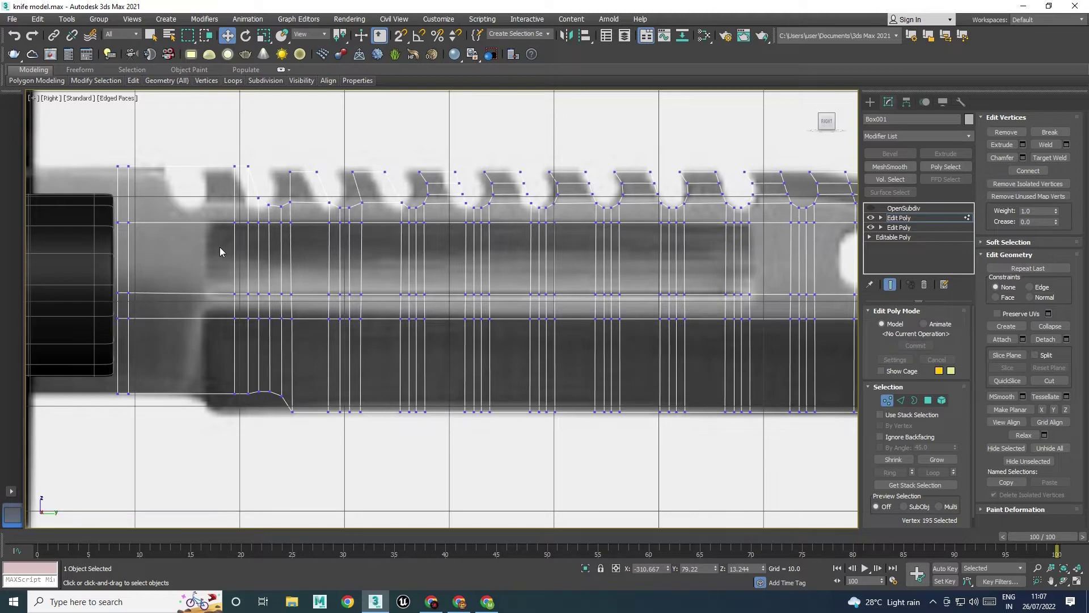
{"action": "key", "text": "4"}
{"action": "left_click", "coordinate": [191, 260]}
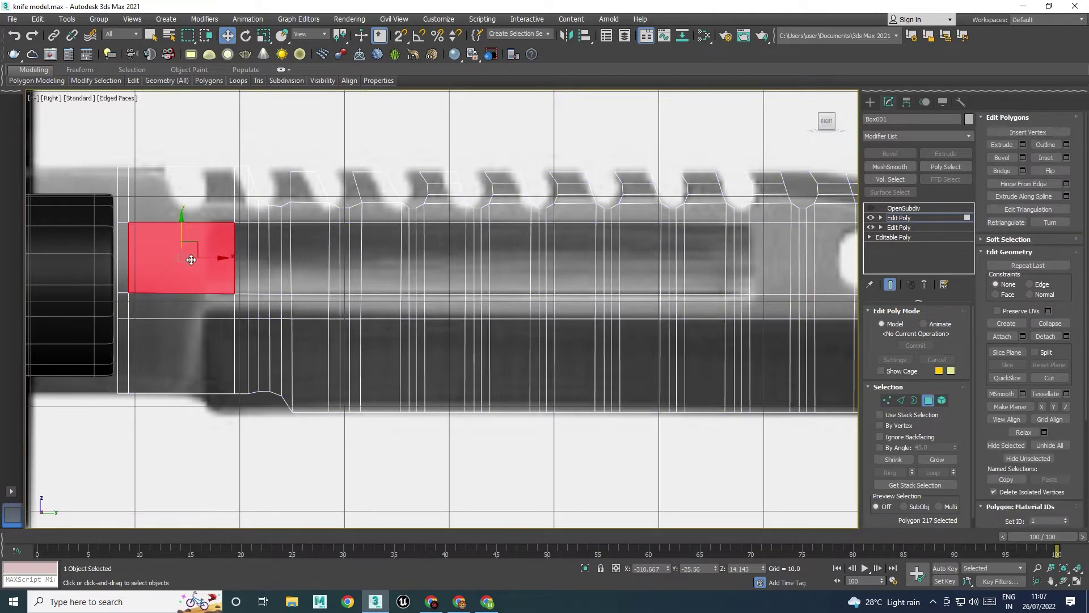
{"action": "left_click", "coordinate": [122, 194], "text": "ctrl"}
{"action": "left_click", "coordinate": [159, 181], "text": "ctrl"}
{"action": "left_click", "coordinate": [122, 242], "text": "ctrl"}
{"action": "left_click", "coordinate": [125, 307], "text": "ctrl"}
{"action": "left_click", "coordinate": [128, 346], "text": "ctrl"}
{"action": "left_click", "coordinate": [151, 346], "text": "ctrl"}
{"action": "left_click", "coordinate": [193, 309], "text": "ctrl"}
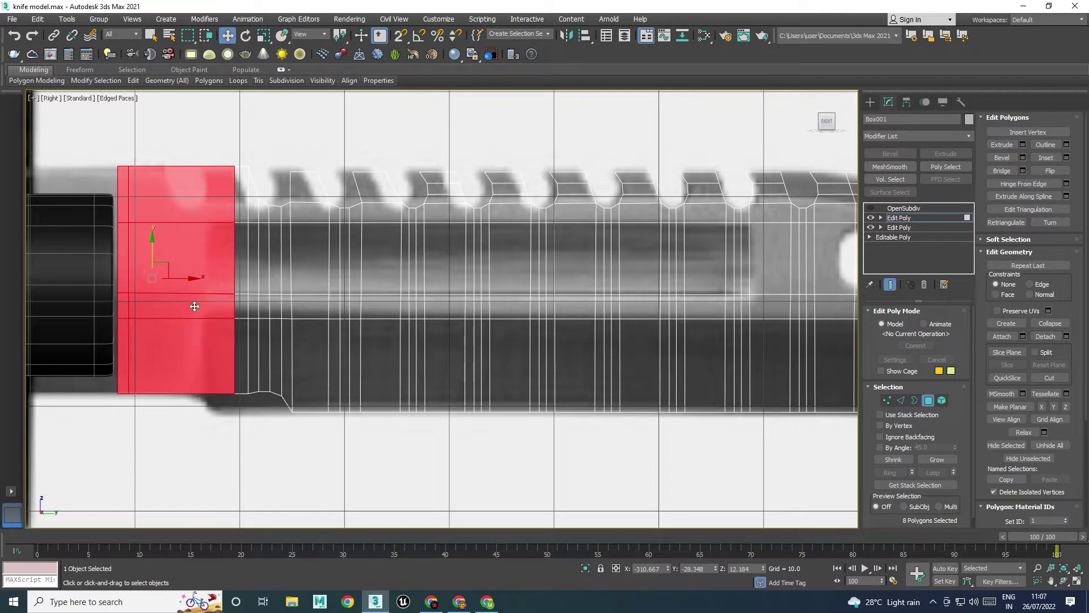
Add the narrow polygon strip between the groove and the dark cutting bevel to the selection, from the blade base to near the tip
{"action": "left_click", "coordinate": [241, 311], "text": "ctrl"}
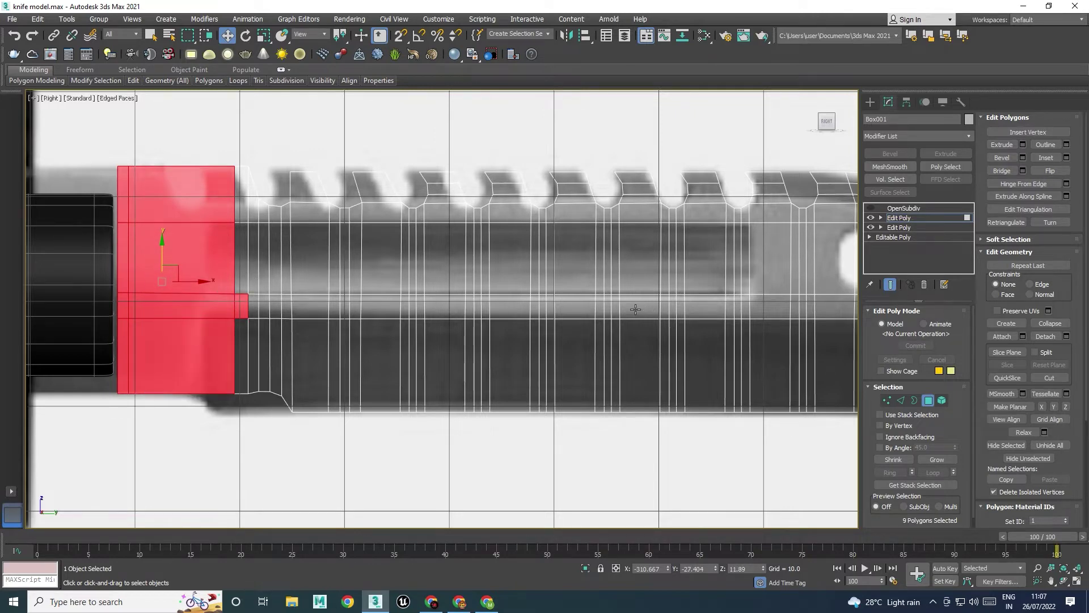
{"action": "middle_click_drag", "start_coordinate": [632, 309], "coordinate": [440, 308]}
{"action": "left_click", "coordinate": [690, 303], "text": "shift"}
{"action": "scroll", "coordinate": [594, 320], "scroll_direction": "down", "scroll_amount": 6}
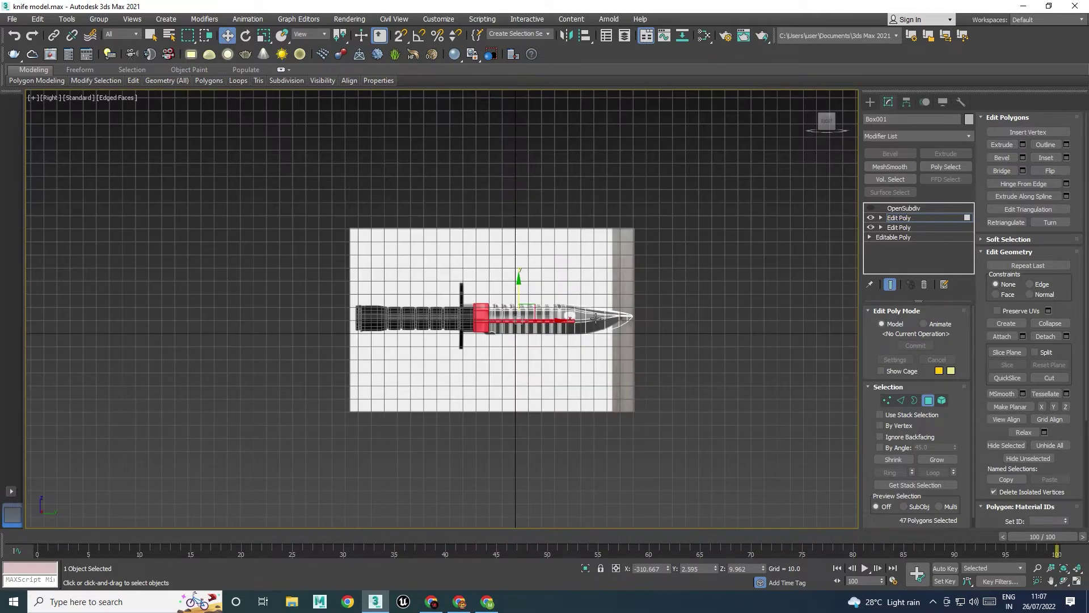
{"action": "scroll", "coordinate": [594, 320], "scroll_direction": "up", "scroll_amount": 5}
{"action": "left_click", "coordinate": [579, 318], "text": "ctrl"}
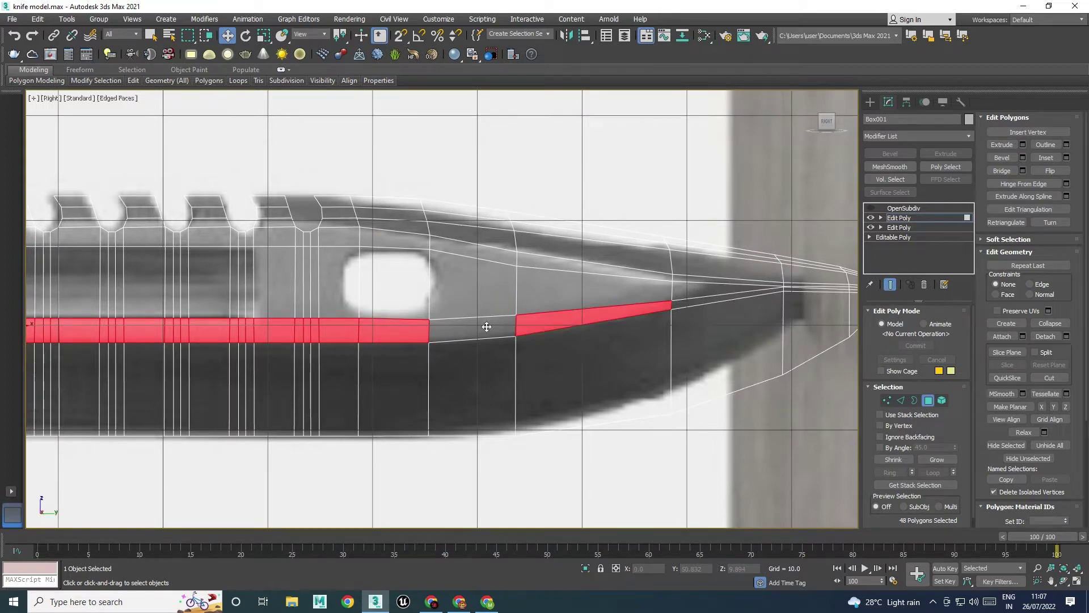
{"action": "left_click", "coordinate": [486, 326], "text": "ctrl"}
{"action": "left_click", "coordinate": [691, 303], "text": "ctrl"}
Add the flat polygons between the upper and lower bevels to the selection, from near the tip back around the oval hole
{"action": "left_click", "coordinate": [706, 292], "text": "ctrl"}
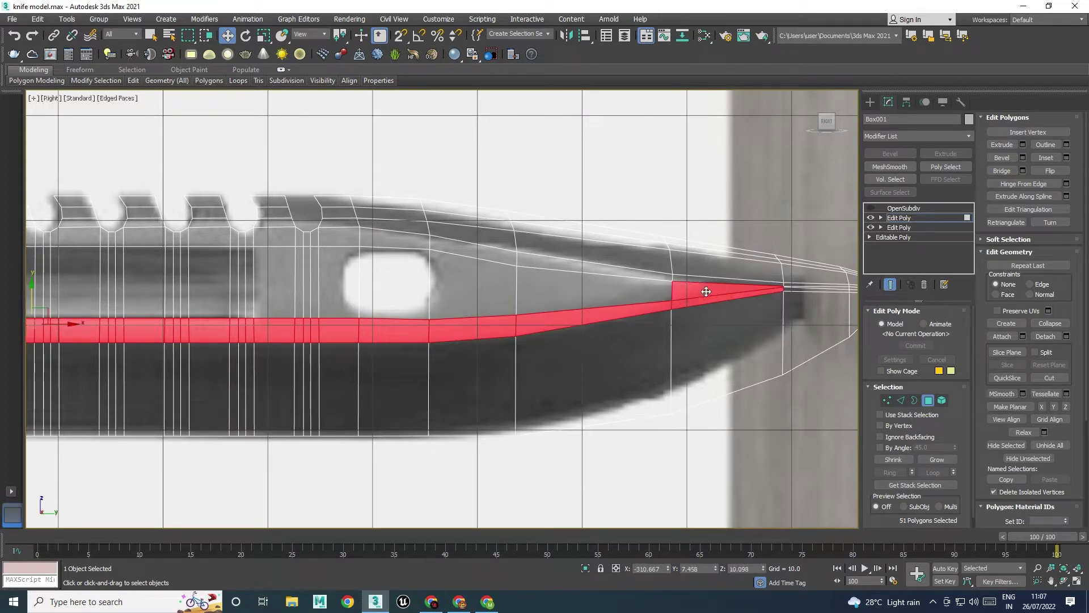
{"action": "left_click", "coordinate": [692, 279], "text": "ctrl"}
{"action": "left_click", "coordinate": [644, 277], "text": "ctrl"}
{"action": "left_click", "coordinate": [619, 287], "text": "ctrl"}
{"action": "left_click", "coordinate": [486, 293], "text": "ctrl"}
{"action": "left_click", "coordinate": [467, 252], "text": "ctrl"}
{"action": "left_click", "coordinate": [392, 241], "text": "ctrl"}
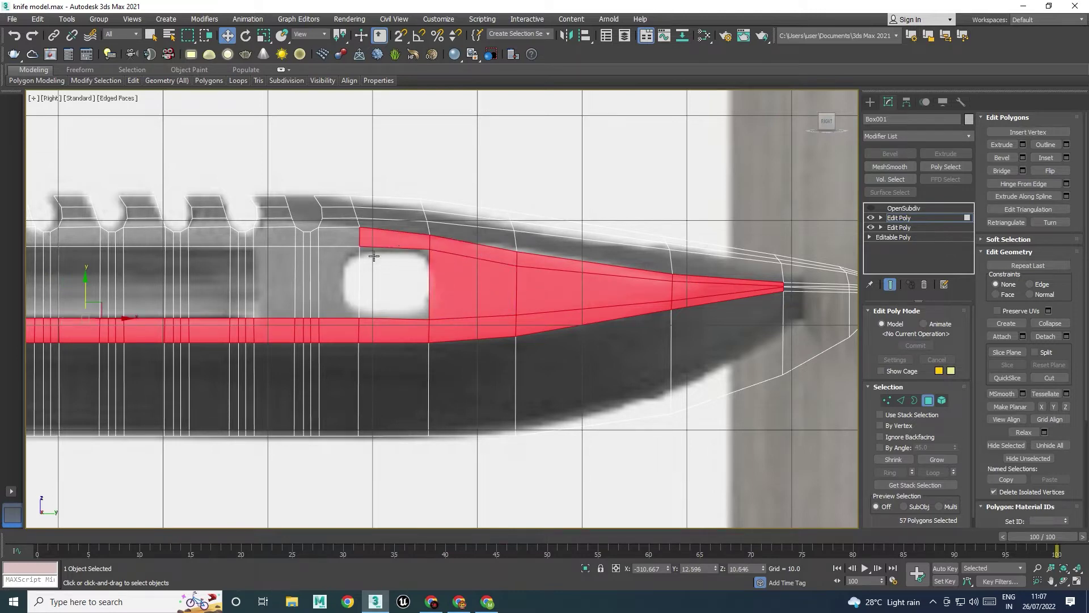
{"action": "left_click", "coordinate": [338, 270], "text": "ctrl"}
{"action": "left_click", "coordinate": [356, 239], "text": "ctrl"}
Add the flat polygons between the oval hole and the front end of the long groove to the selection
{"action": "middle_click_drag", "start_coordinate": [364, 304], "coordinate": [513, 294]}
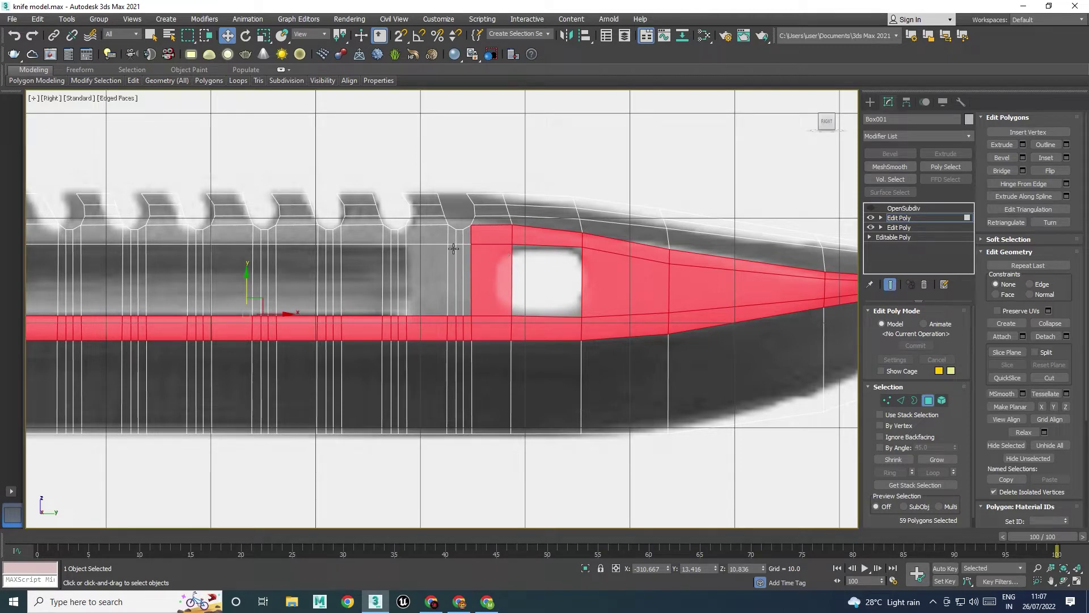
{"action": "left_click", "coordinate": [468, 234], "text": "ctrl"}
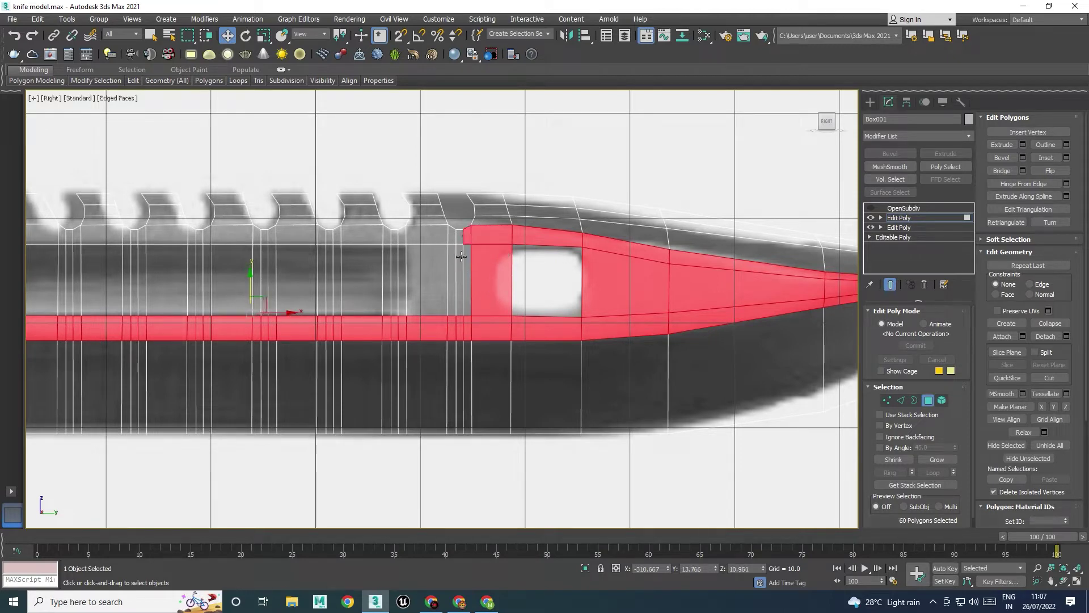
{"action": "left_click", "coordinate": [465, 259], "text": "ctrl"}
{"action": "left_click", "coordinate": [435, 263], "text": "ctrl"}
{"action": "left_click", "coordinate": [453, 266], "text": "ctrl"}
{"action": "left_click", "coordinate": [459, 262], "text": "ctrl"}
{"action": "middle_click_drag", "start_coordinate": [386, 283], "coordinate": [527, 286]}
{"action": "left_click", "coordinate": [572, 239], "text": "ctrl"}
{"action": "left_click", "coordinate": [595, 239], "text": "ctrl"}
{"action": "left_click", "coordinate": [601, 239], "text": "ctrl"}
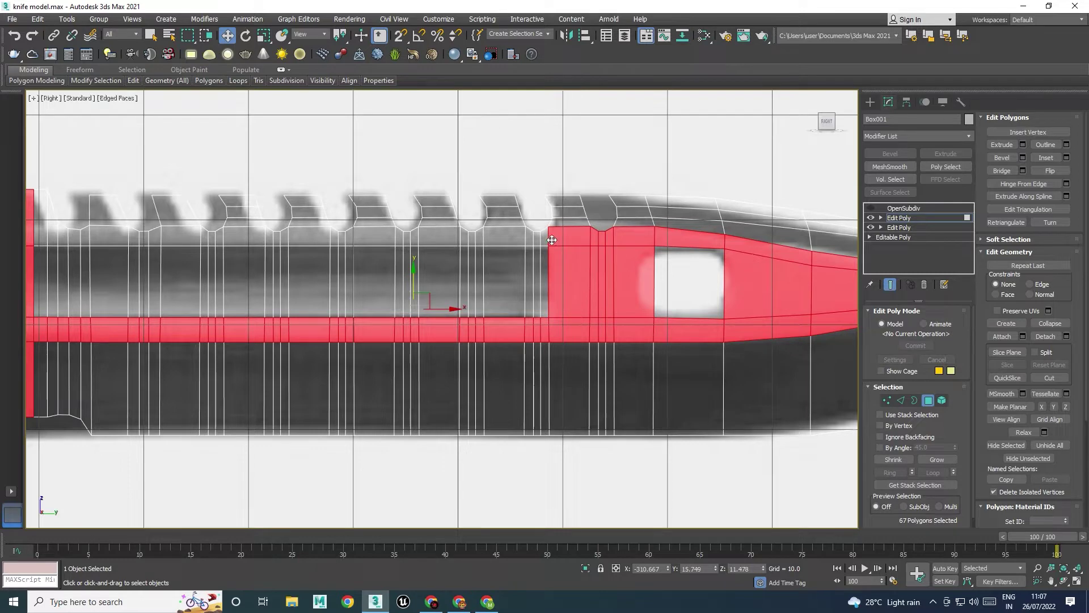
Add the polygons directly beneath most of the saw teeth, above the long groove, to the selection, working back to the blade base
{"action": "left_click", "coordinate": [545, 239], "text": "ctrl"}
{"action": "left_click", "coordinate": [531, 241], "text": "ctrl"}
{"action": "left_click", "coordinate": [507, 237], "text": "ctrl"}
{"action": "left_click", "coordinate": [471, 238], "text": "ctrl"}
{"action": "left_click", "coordinate": [438, 237], "text": "ctrl"}
{"action": "left_click", "coordinate": [373, 240], "text": "ctrl"}
{"action": "middle_click_drag", "start_coordinate": [372, 240], "coordinate": [565, 265]}
{"action": "left_click", "coordinate": [437, 261], "text": "ctrl"}
{"action": "left_click", "coordinate": [373, 261], "text": "ctrl"}
{"action": "left_click", "coordinate": [234, 261], "text": "ctrl"}
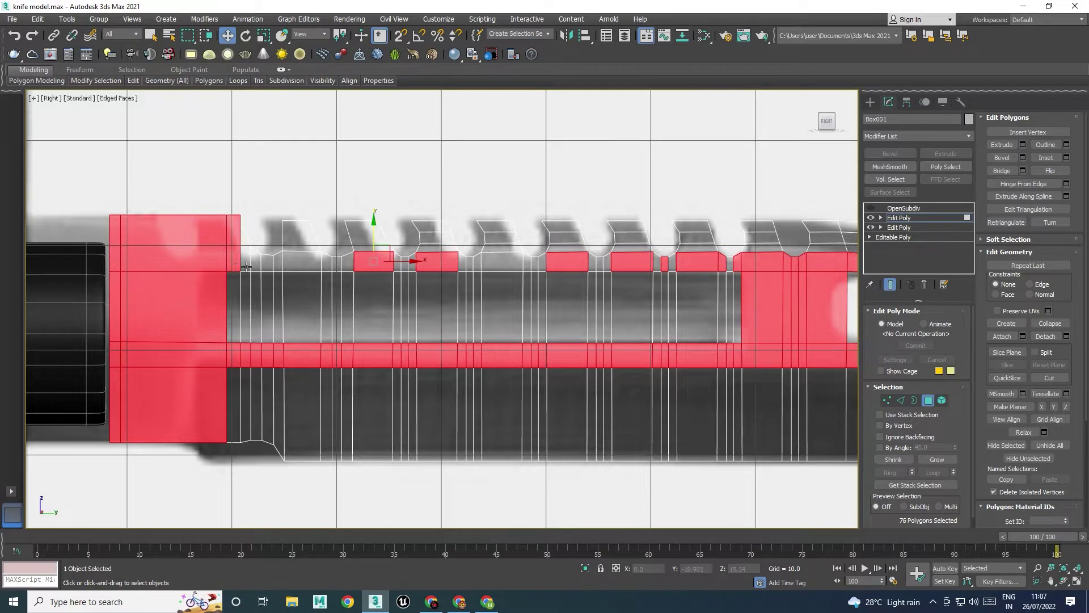
Add the first two saw teeth nearest the guard and the narrow polygons under their notches to the selection
{"action": "left_click", "coordinate": [248, 262], "text": "ctrl"}
{"action": "left_click", "coordinate": [257, 264], "text": "ctrl"}
{"action": "left_click", "coordinate": [268, 264], "text": "ctrl"}
{"action": "left_click", "coordinate": [278, 264], "text": "ctrl"}
{"action": "left_click", "coordinate": [301, 262], "text": "ctrl"}
{"action": "left_click", "coordinate": [303, 244], "text": "ctrl"}
{"action": "left_click", "coordinate": [330, 262], "text": "ctrl"}
{"action": "left_click", "coordinate": [338, 263], "text": "ctrl"}
{"action": "left_click", "coordinate": [349, 262], "text": "ctrl"}
{"action": "left_click", "coordinate": [366, 240], "text": "ctrl"}
Add the third saw tooth from the guard and the narrow polygons under the notch before it to the selection
{"action": "left_click", "coordinate": [404, 264], "text": "ctrl"}
{"action": "left_click", "coordinate": [398, 263], "text": "ctrl"}
{"action": "left_click", "coordinate": [412, 262], "text": "ctrl"}
{"action": "left_click", "coordinate": [429, 249], "text": "ctrl"}
{"action": "left_click", "coordinate": [434, 238], "text": "ctrl"}
{"action": "left_click", "coordinate": [438, 225], "text": "ctrl"}
Add the fourth saw tooth from the guard, its base and the narrow notch polygons before it to the selection
{"action": "left_click", "coordinate": [463, 264], "text": "ctrl"}
{"action": "left_click", "coordinate": [470, 264], "text": "ctrl"}
{"action": "left_click", "coordinate": [477, 264], "text": "ctrl"}
{"action": "left_click", "coordinate": [502, 262], "text": "ctrl"}
{"action": "left_click", "coordinate": [502, 248], "text": "ctrl"}
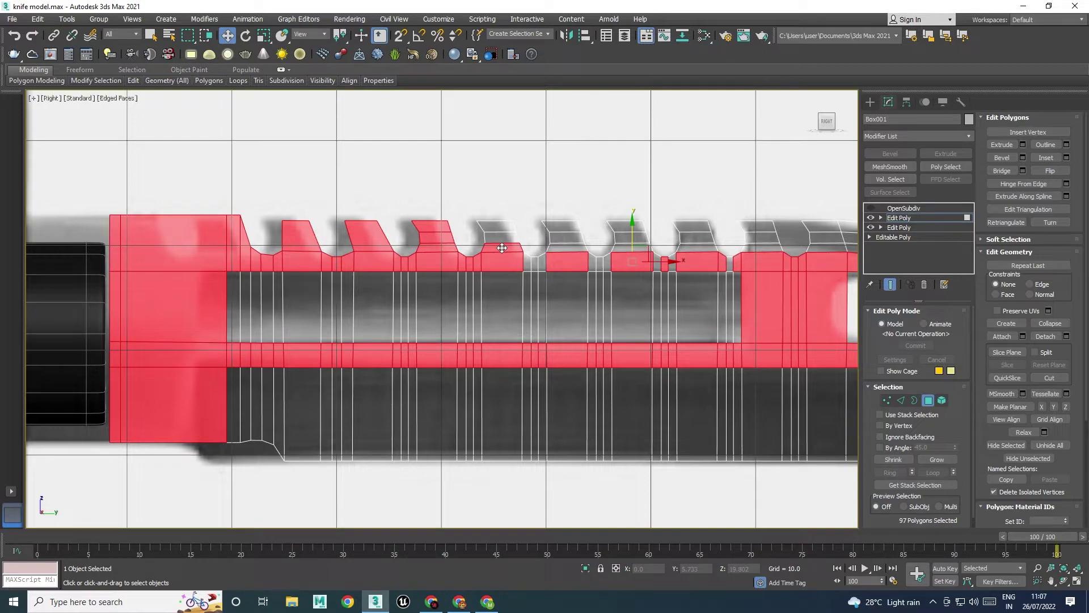
{"action": "left_click", "coordinate": [502, 236], "text": "ctrl"}
{"action": "left_click", "coordinate": [500, 225], "text": "ctrl"}
{"action": "middle_click_drag", "start_coordinate": [667, 425], "coordinate": [570, 427]}
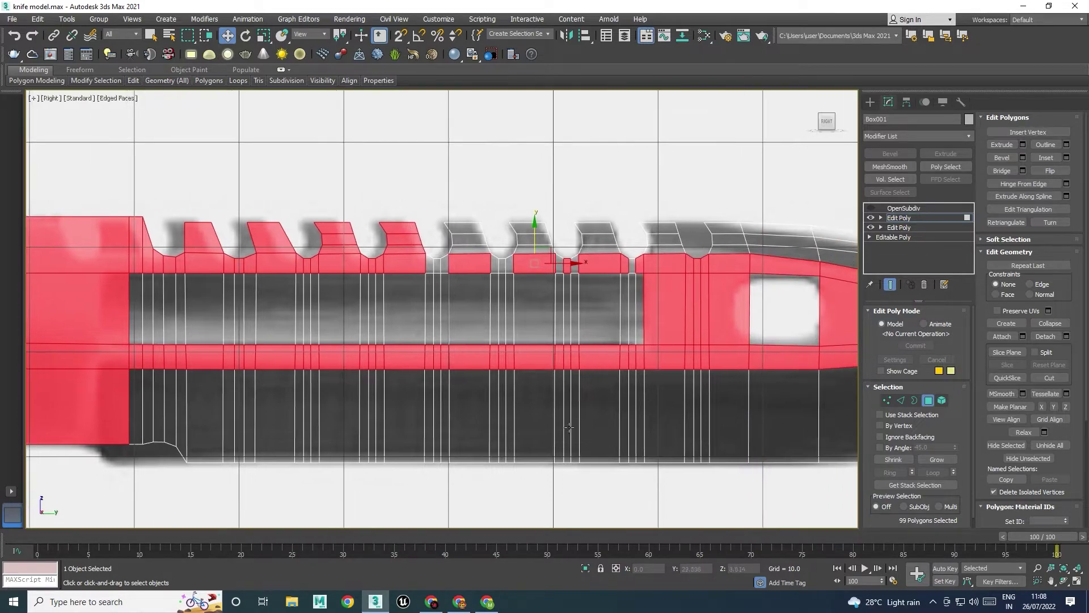
Switch to File Explorer, go to the Downloads folder and view the knife image 517ZgcOEYIL._AC_SX425_.jpg
{"action": "left_click", "coordinate": [291, 601]}
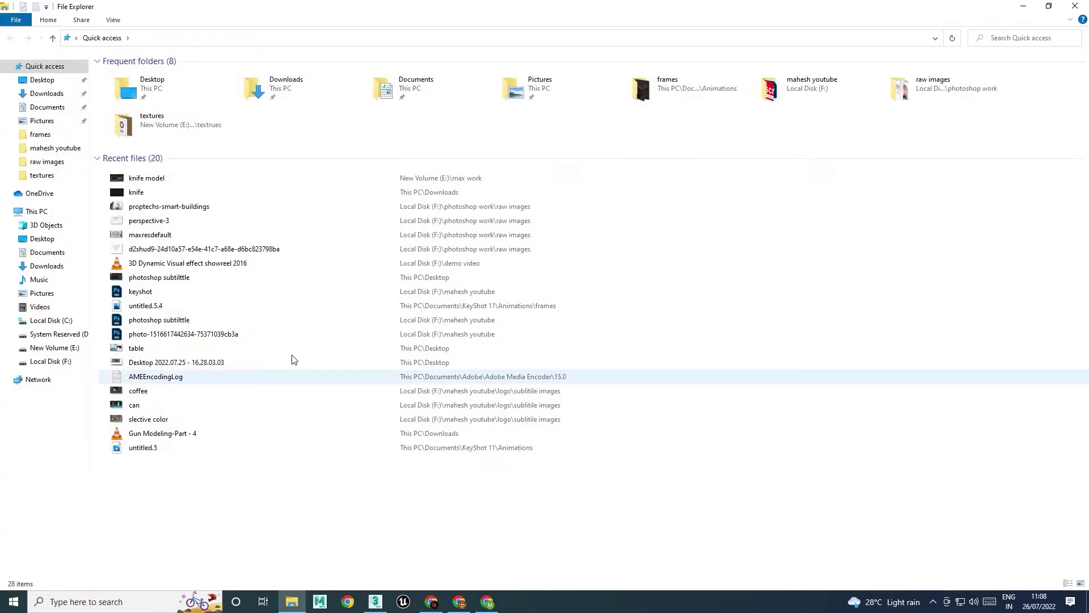
{"action": "left_click", "coordinate": [47, 106]}
{"action": "left_click", "coordinate": [57, 96]}
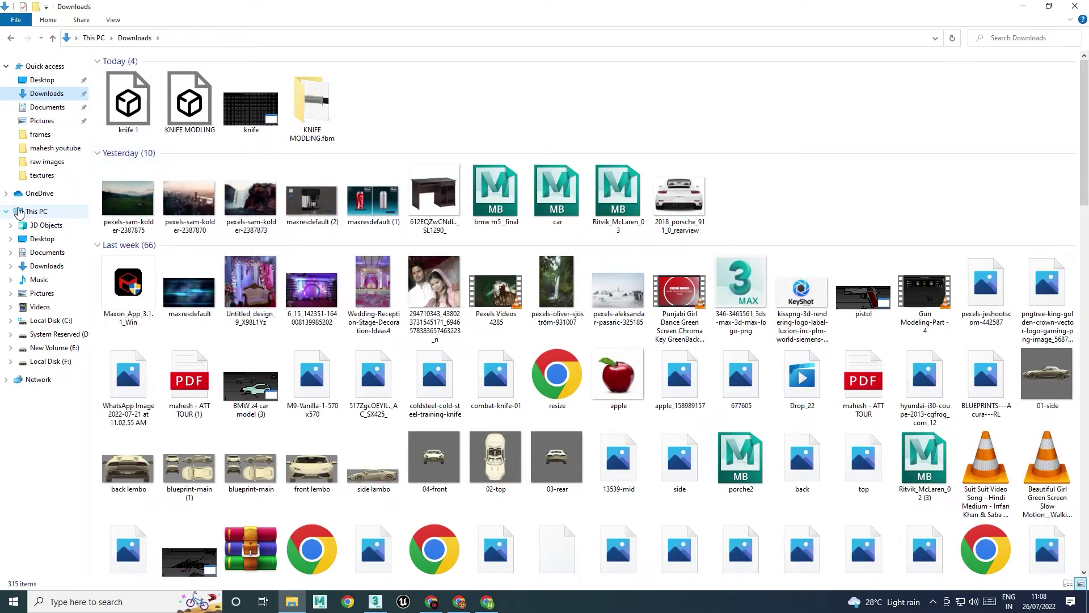
{"action": "double_click", "coordinate": [380, 394]}
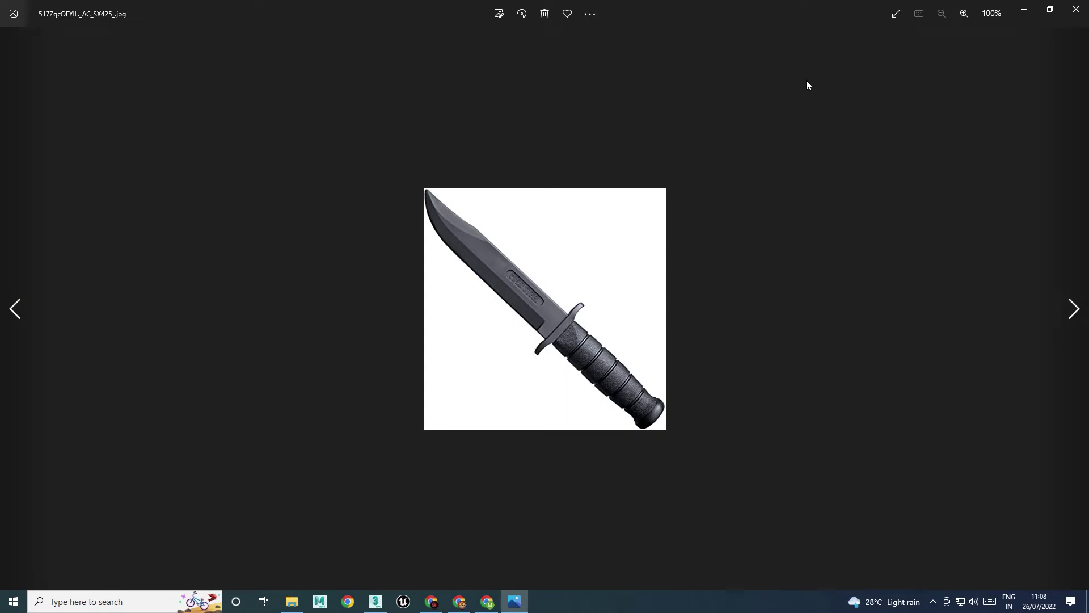
{"action": "left_click", "coordinate": [1076, 9]}
View the knife reference image M9-Vanilla-1-570x570.jpg at 200% to examine the blade's flats, groove and bevels
{"action": "left_click", "coordinate": [297, 394]}
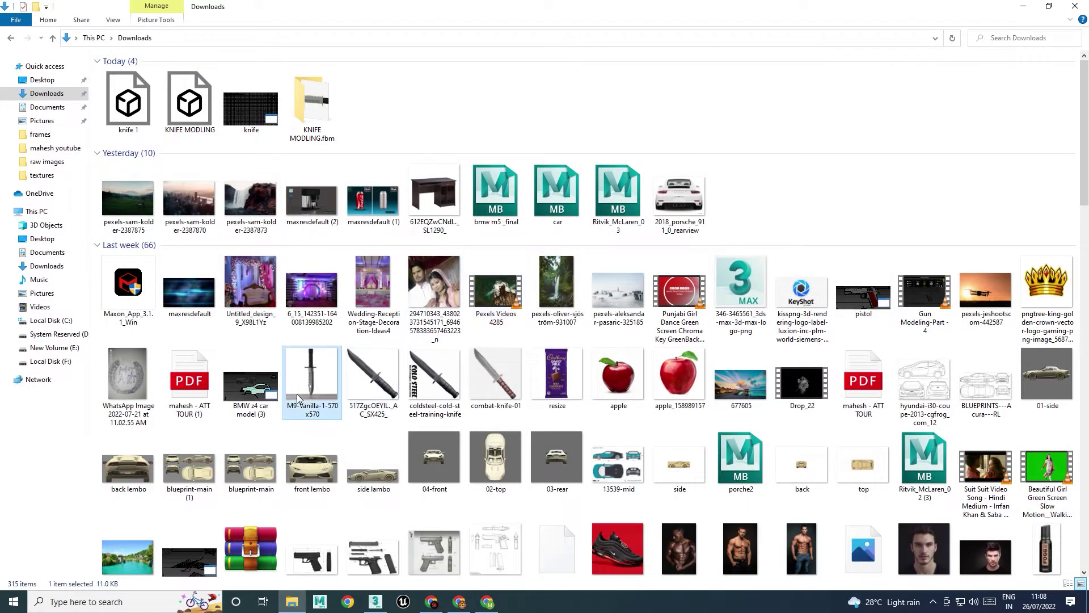
{"action": "double_click", "coordinate": [298, 394]}
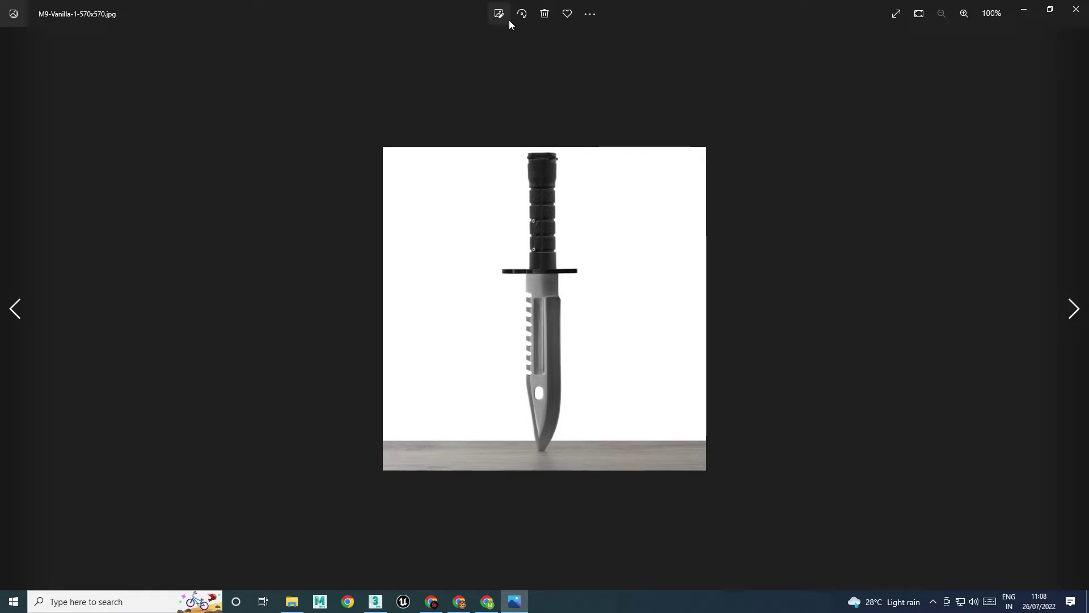
{"action": "scroll", "coordinate": [618, 160], "scroll_direction": "up", "scroll_amount": 2}
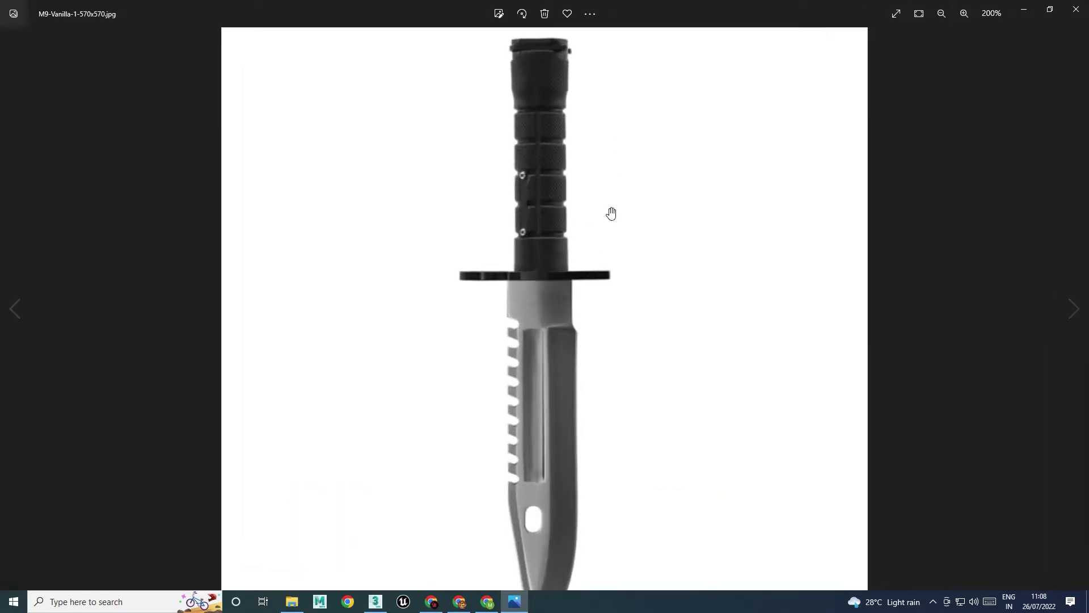
View the lower part of the knife reference, return to 3ds Max and remove the saw teeth from the polygon selection
{"action": "left_click_drag", "start_coordinate": [612, 307], "coordinate": [616, 225]}
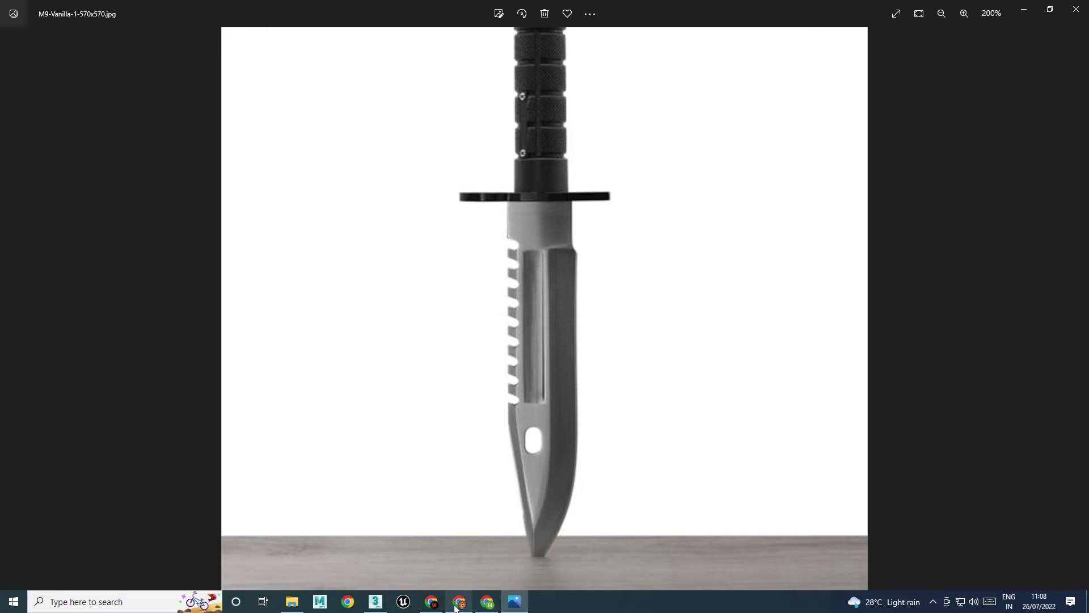
{"action": "left_click", "coordinate": [376, 601]}
{"action": "key", "text": "ctrl+z"}
{"action": "key", "text": "ctrl+z"}
{"action": "key", "text": "ctrl+z"}
{"action": "key", "text": "ctrl+z"}
{"action": "key", "text": "ctrl+z"}
{"action": "key", "text": "ctrl+z"}
{"action": "key", "text": "ctrl+z"}
{"action": "key", "text": "ctrl+z"}
{"action": "key", "text": "ctrl+z"}
{"action": "key", "text": "ctrl+z"}
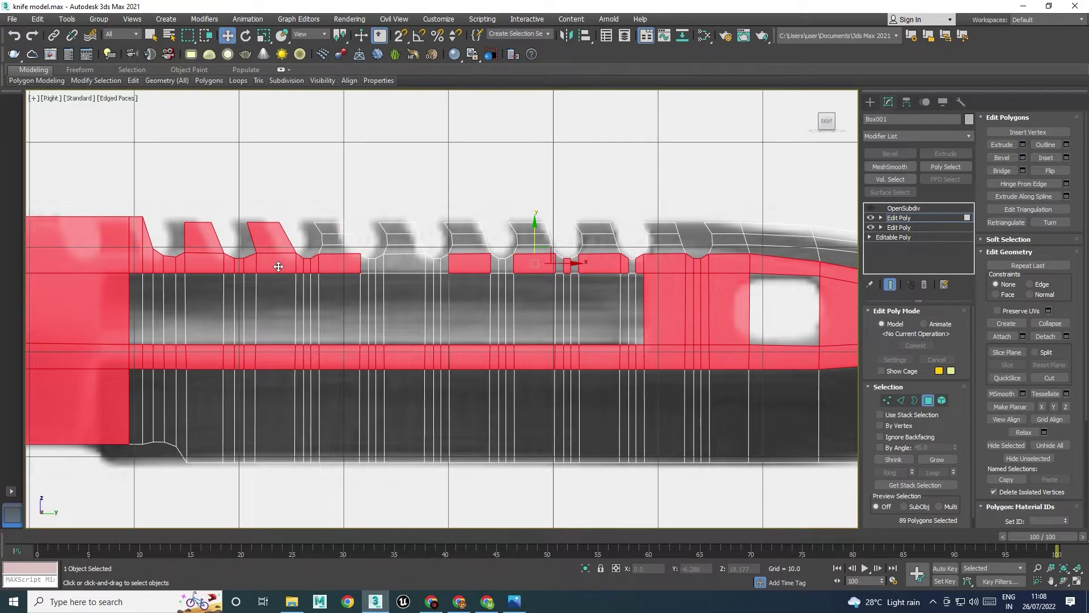
{"action": "left_click_drag", "start_coordinate": [279, 267], "coordinate": [211, 273], "text": "alt"}
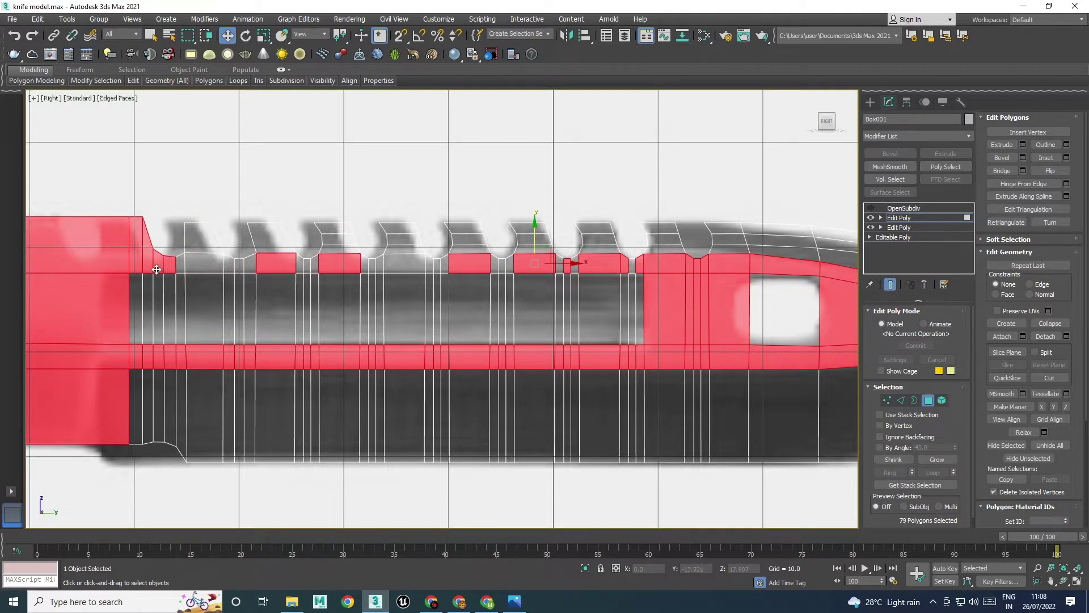
Add the base polygons beneath the saw teeth and the narrow polygons under the notches to the selection, checking against the knife reference
{"action": "left_click_drag", "start_coordinate": [187, 268], "coordinate": [237, 267], "text": "ctrl"}
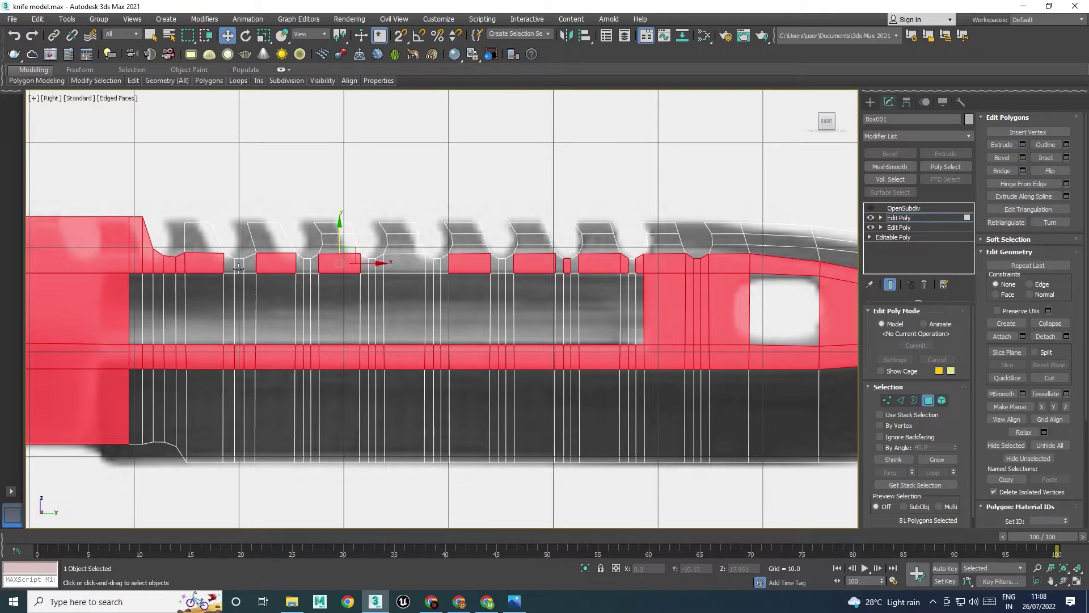
{"action": "left_click", "coordinate": [514, 602]}
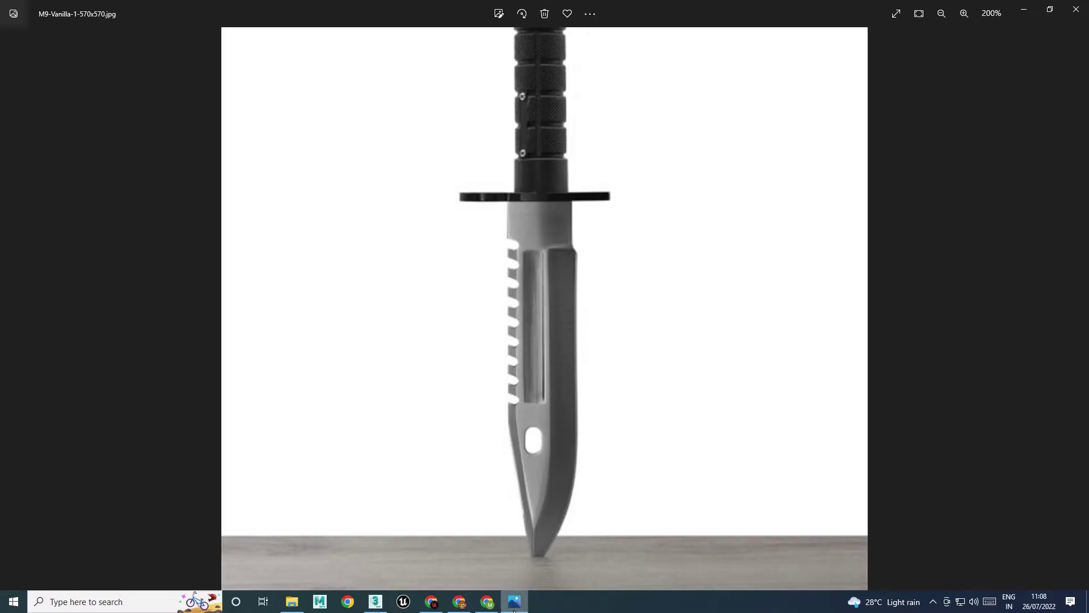
{"action": "left_click", "coordinate": [514, 607]}
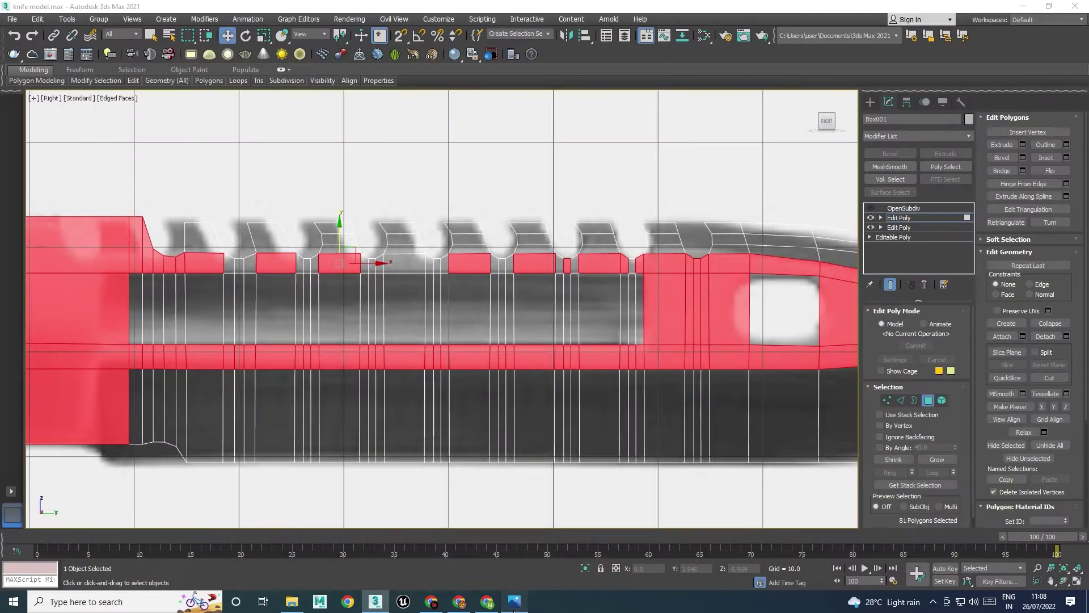
{"action": "left_click", "coordinate": [514, 607]}
{"action": "left_click", "coordinate": [515, 607]}
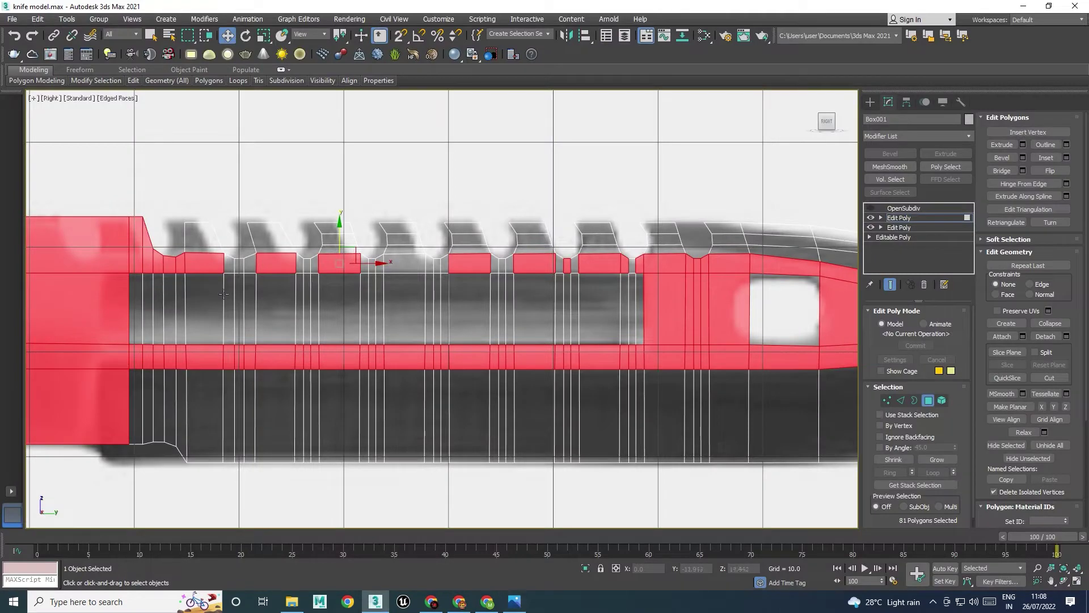
{"action": "left_click", "coordinate": [229, 261], "text": "ctrl"}
{"action": "left_click", "coordinate": [238, 264], "text": "ctrl"}
{"action": "left_click", "coordinate": [252, 266], "text": "ctrl"}
{"action": "left_click", "coordinate": [299, 266], "text": "ctrl"}
{"action": "left_click", "coordinate": [307, 267], "text": "ctrl"}
{"action": "left_click", "coordinate": [314, 267], "text": "ctrl"}
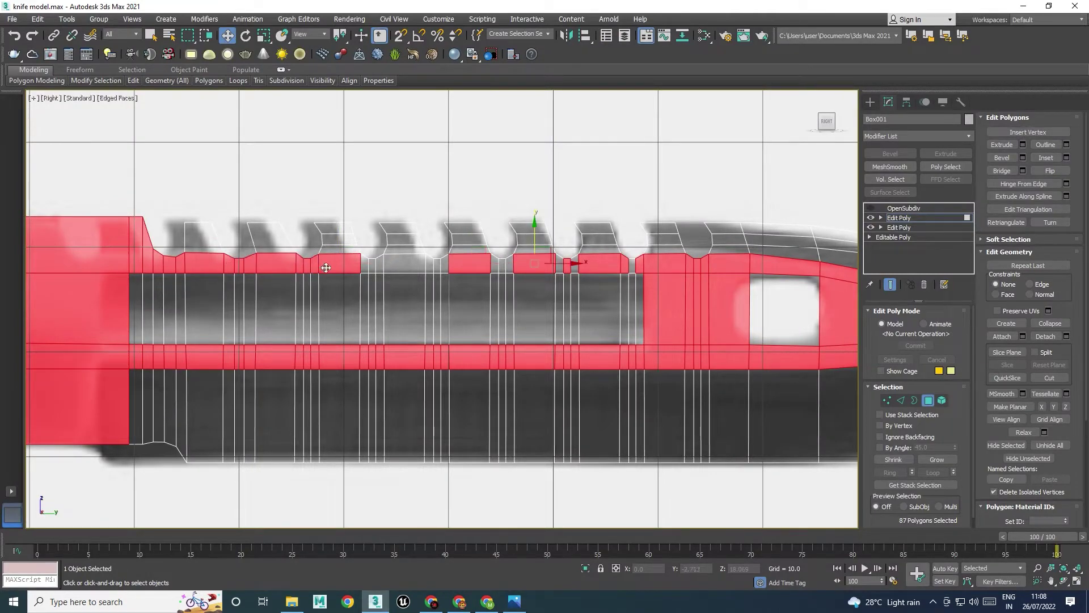
{"action": "left_click", "coordinate": [635, 264], "text": "shift"}
{"action": "middle_click_drag", "start_coordinate": [600, 306], "coordinate": [539, 238]}
{"action": "key", "text": "1"}
{"action": "left_click_drag", "start_coordinate": [526, 251], "coordinate": [549, 221]}
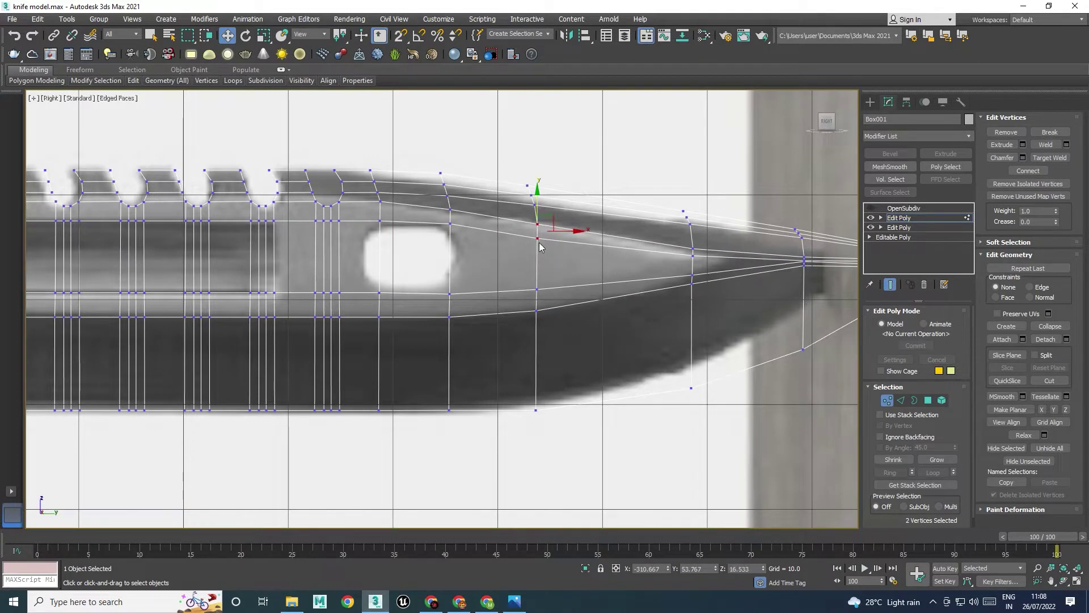
{"action": "key", "text": "4"}
{"action": "scroll", "coordinate": [557, 307], "scroll_direction": "down", "scroll_amount": 4}
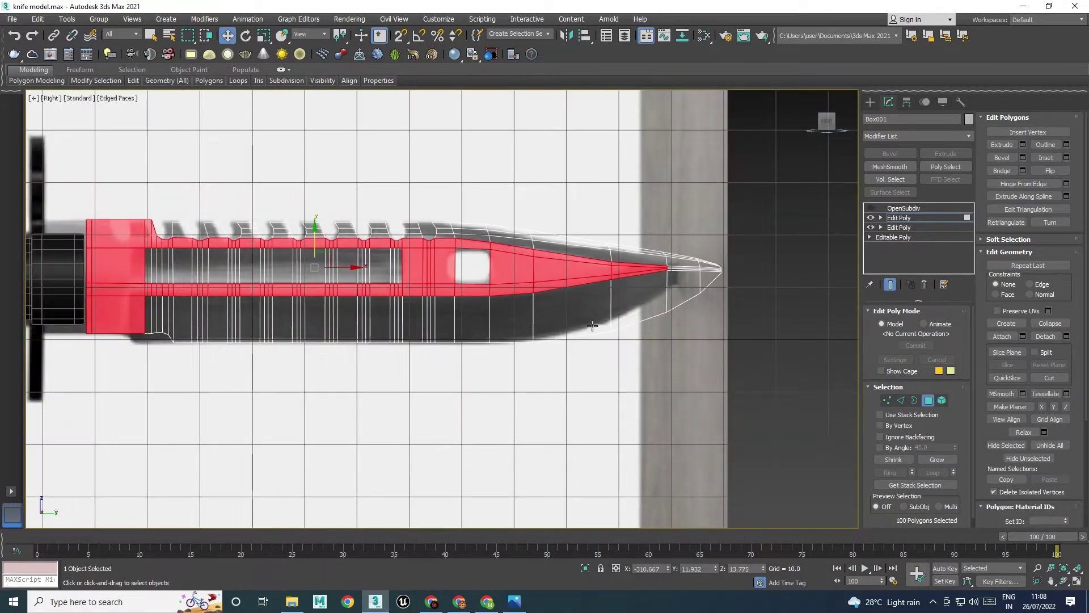
Assign the VRayMtl Material #31 to the blade and isolate the blade in the Perspective view
{"action": "middle_click_drag", "start_coordinate": [575, 325], "coordinate": [526, 325]}
{"action": "key", "text": "alt+w"}
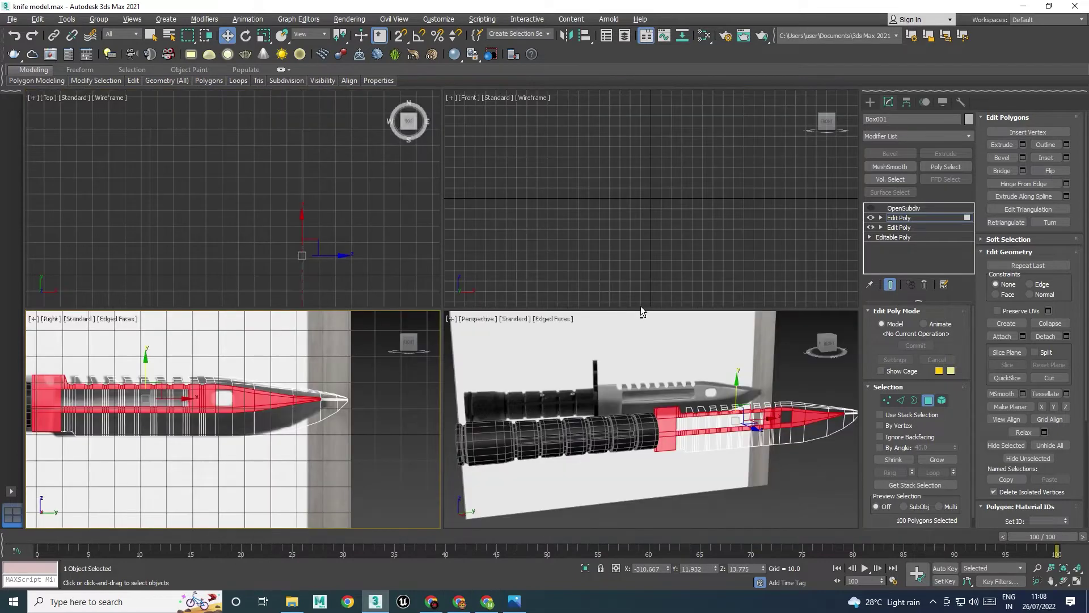
{"action": "key", "text": "alt+w"}
{"action": "middle_click_drag", "start_coordinate": [641, 425], "coordinate": [634, 366], "text": "alt"}
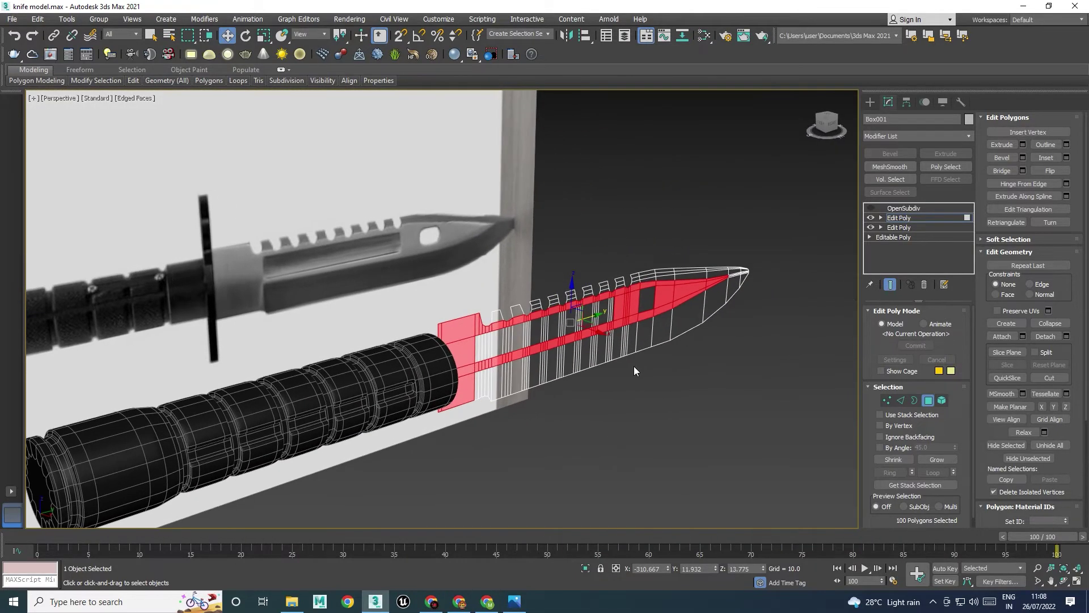
{"action": "key", "text": "m"}
{"action": "scroll", "coordinate": [686, 310], "scroll_direction": "down", "scroll_amount": 3}
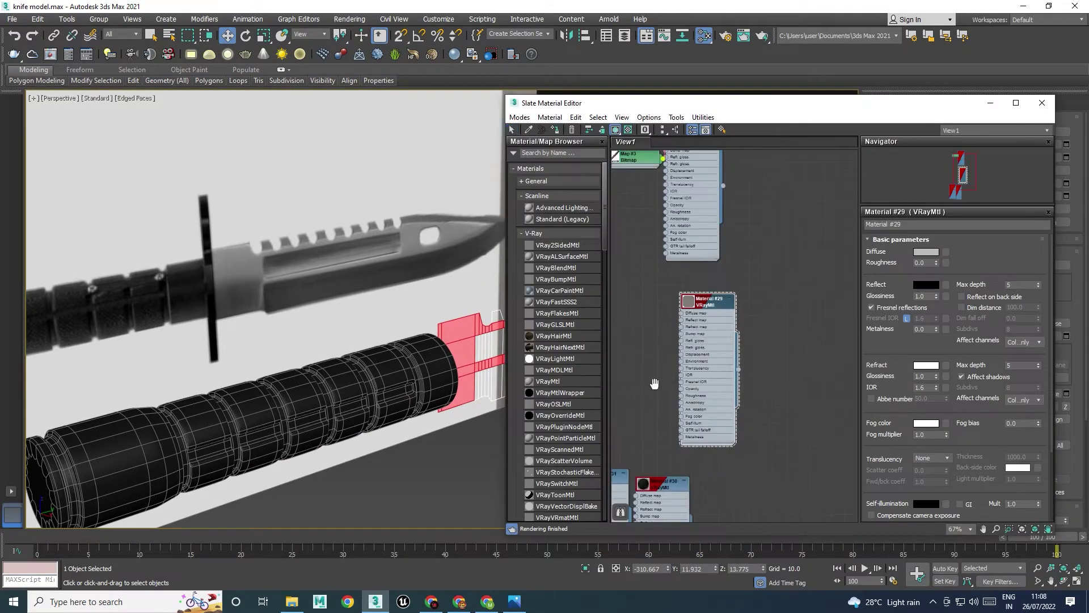
{"action": "middle_click_drag", "start_coordinate": [659, 402], "coordinate": [695, 267]}
{"action": "right_click", "coordinate": [641, 338]}
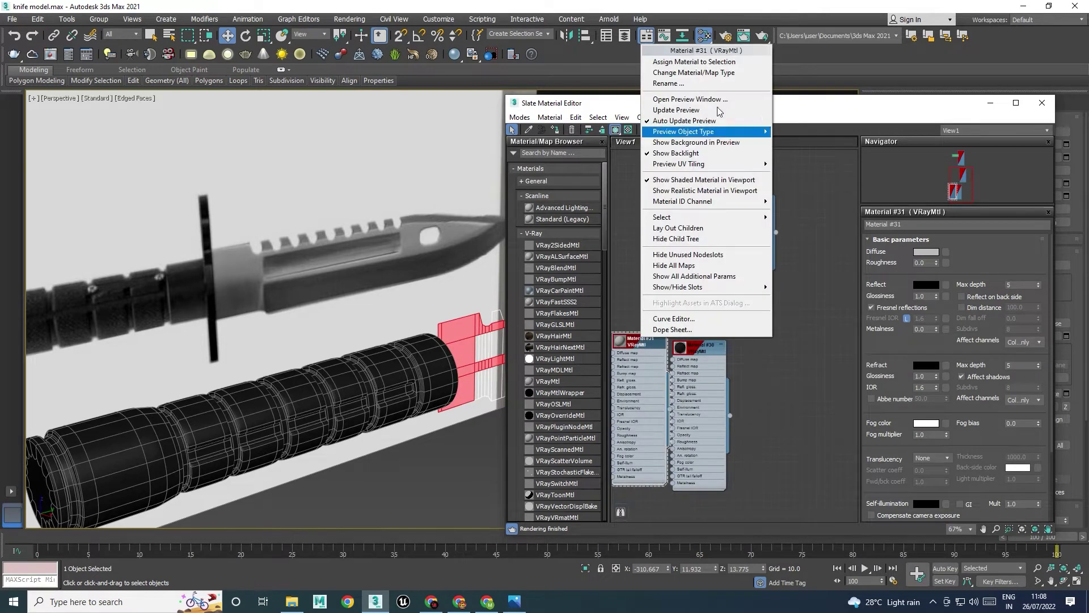
{"action": "left_click", "coordinate": [677, 61]}
{"action": "left_click", "coordinate": [1041, 104]}
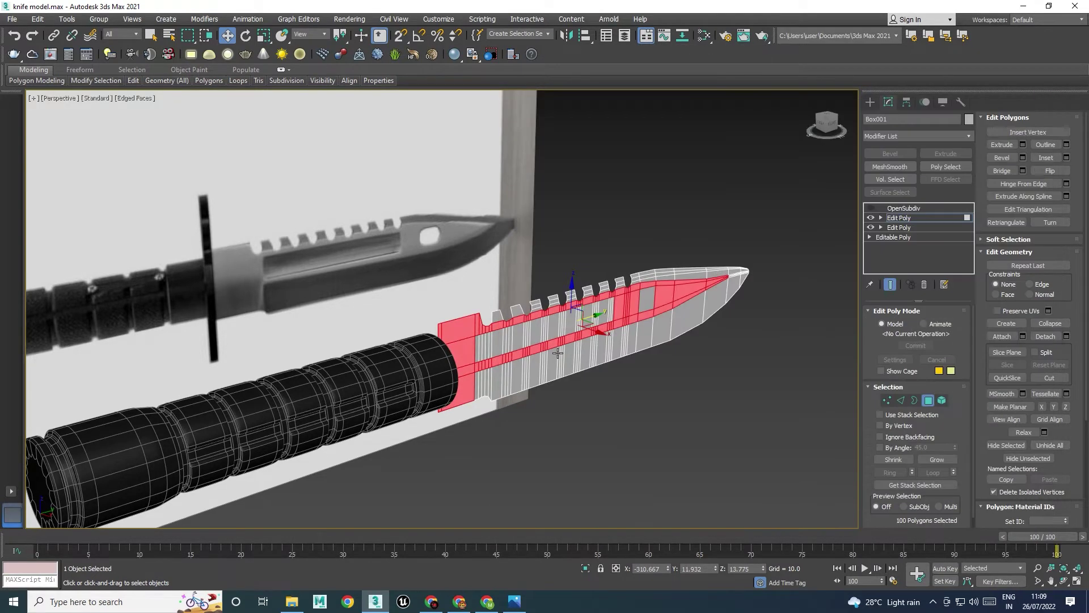
{"action": "key", "text": "alt+q"}
{"action": "middle_click_drag", "start_coordinate": [543, 401], "coordinate": [559, 360]}
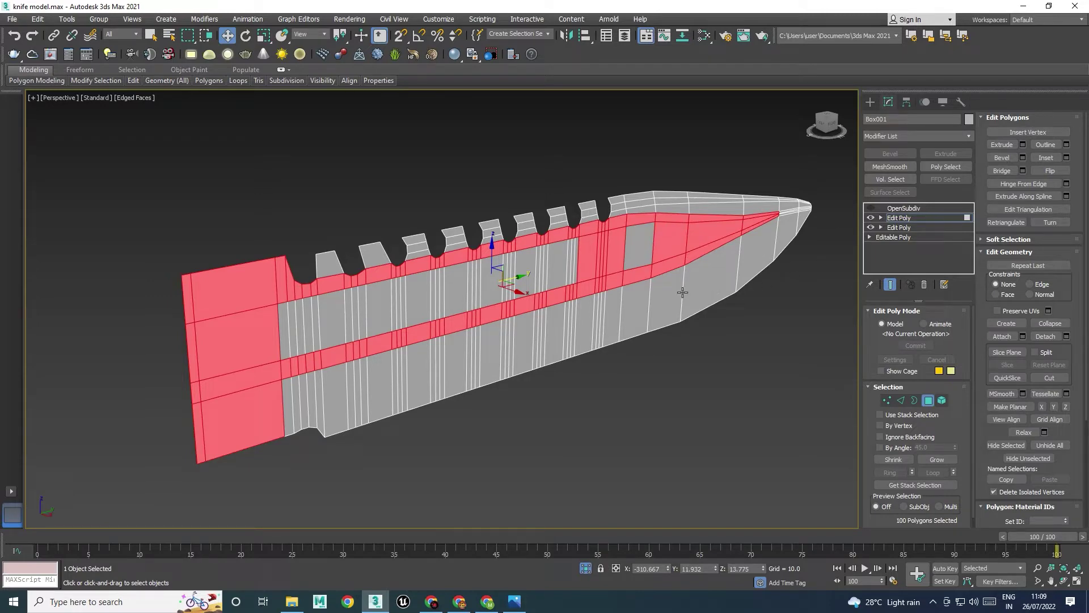
{"action": "key", "text": "m"}
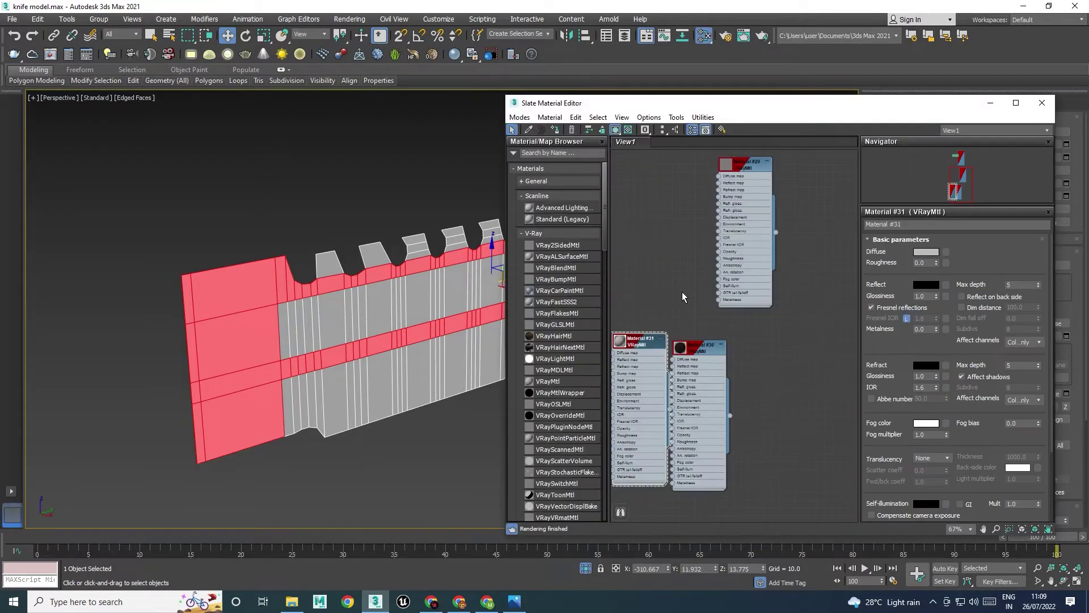
{"action": "left_click", "coordinate": [1042, 104]}
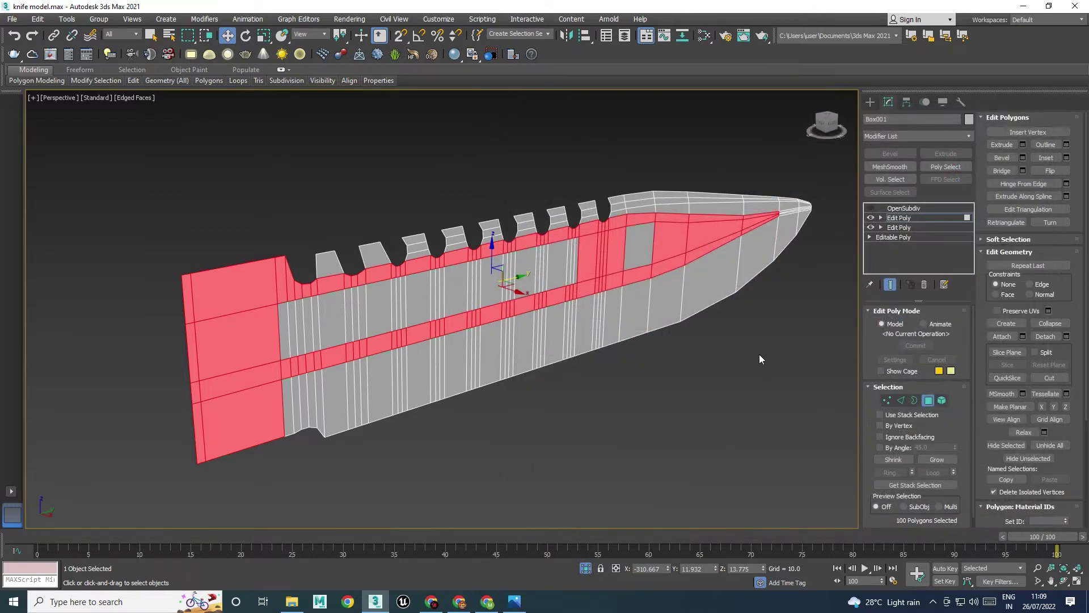
{"action": "key", "text": "m"}
{"action": "left_click", "coordinate": [519, 117]}
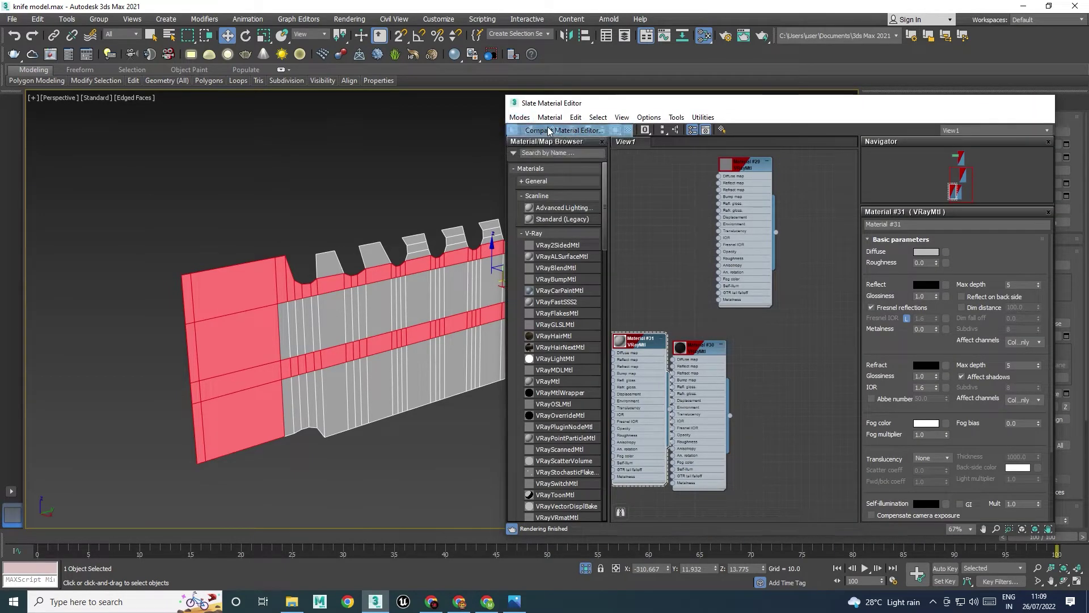
{"action": "left_click", "coordinate": [547, 130]}
{"action": "left_click", "coordinate": [707, 85]}
{"action": "left_click", "coordinate": [719, 116]}
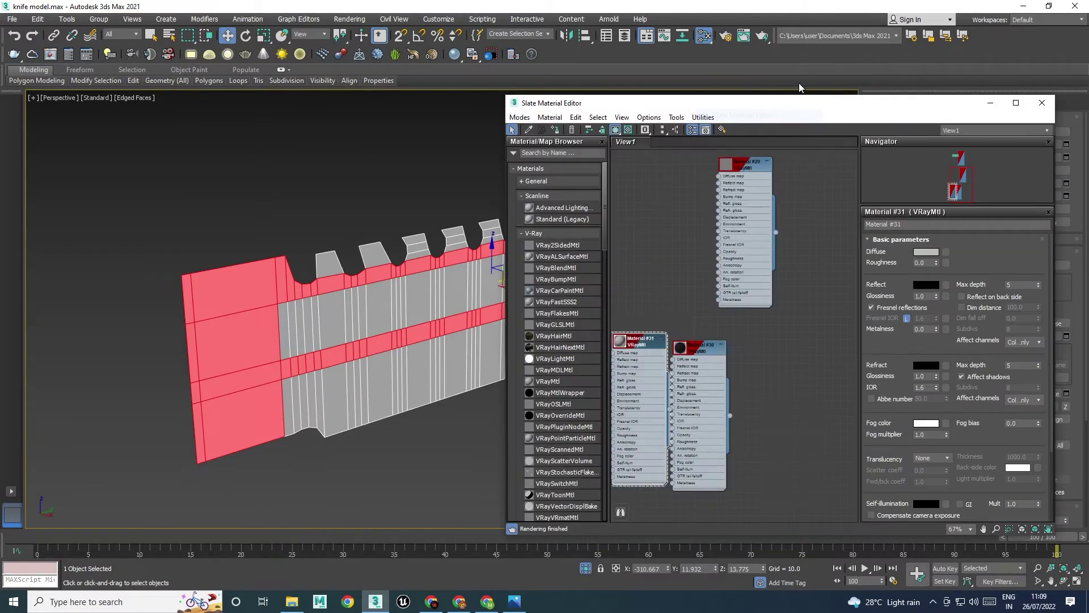
{"action": "left_click", "coordinate": [1042, 105]}
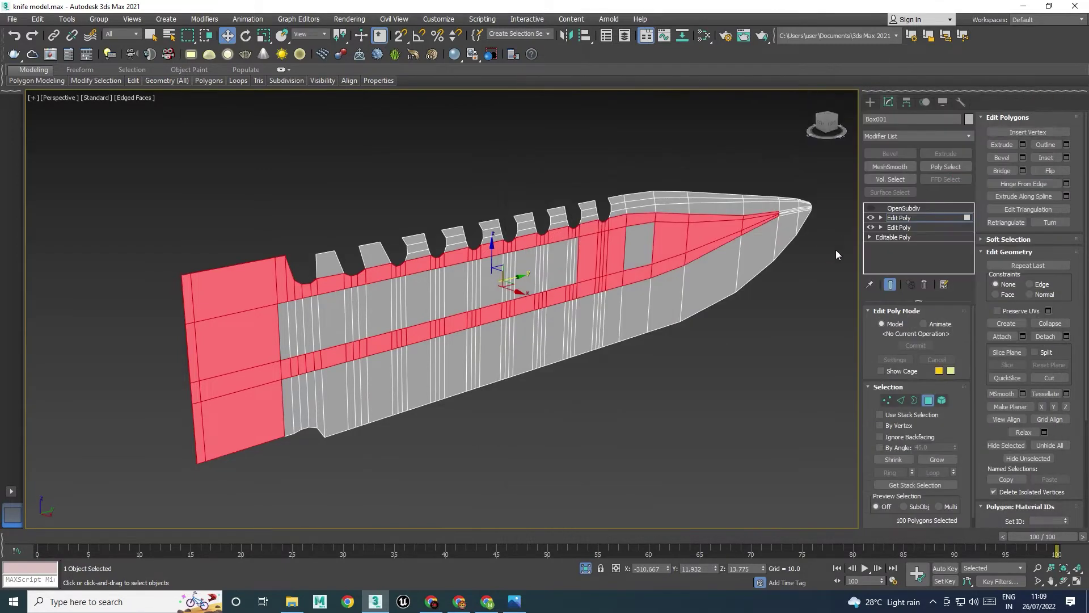
Extrude the selected flat side polygons of the blade with a height of 0.904
{"action": "left_click", "coordinate": [1021, 144]}
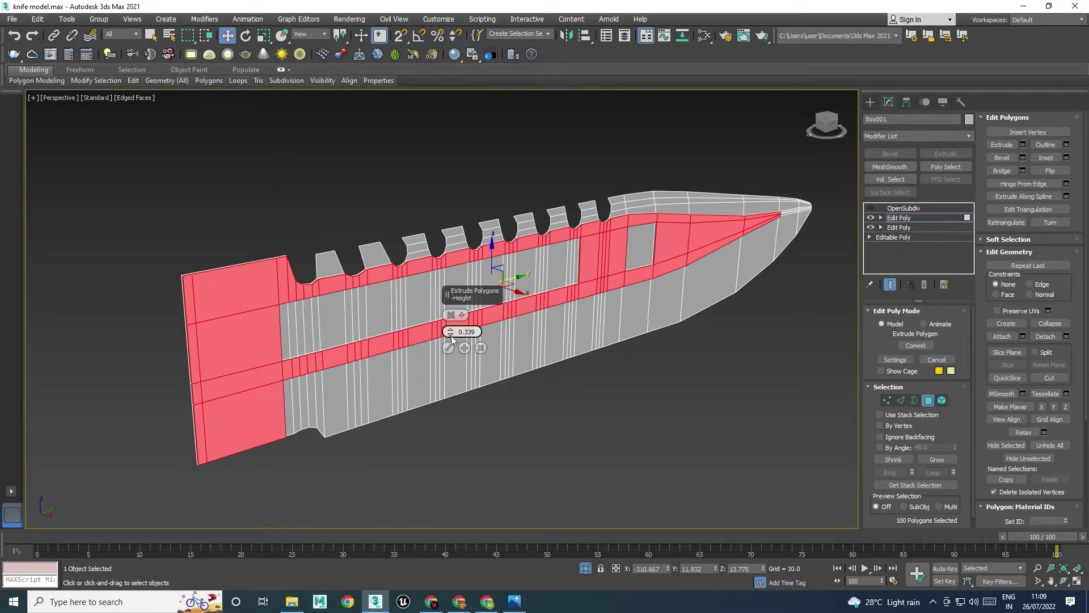
{"action": "left_click_drag", "start_coordinate": [451, 332], "coordinate": [457, 331]}
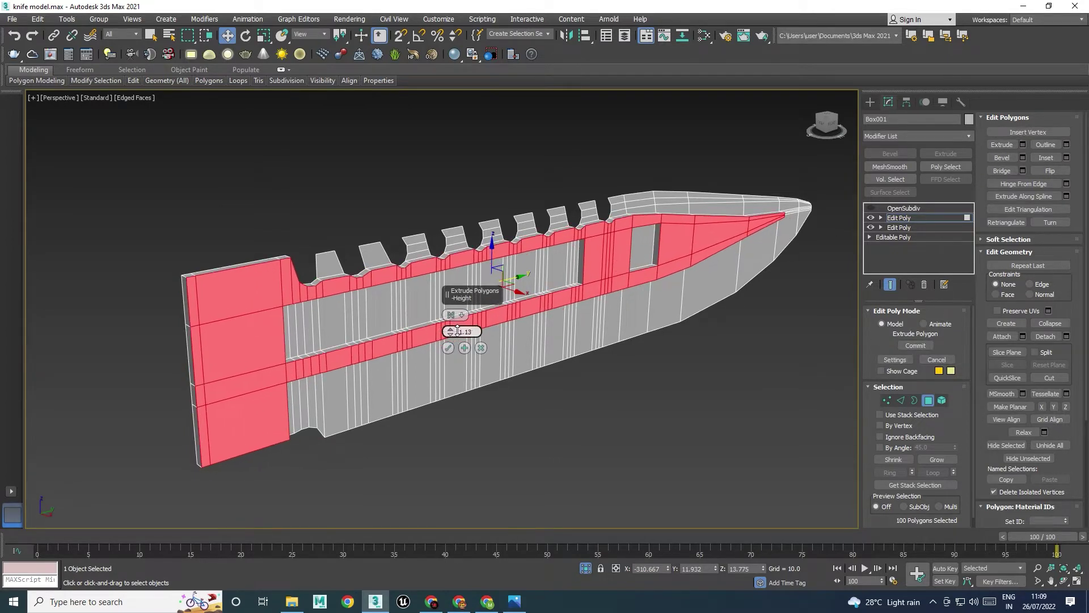
{"action": "middle_click_drag", "start_coordinate": [141, 318], "coordinate": [415, 327], "text": "alt"}
{"action": "left_click_drag", "start_coordinate": [449, 332], "coordinate": [450, 331]}
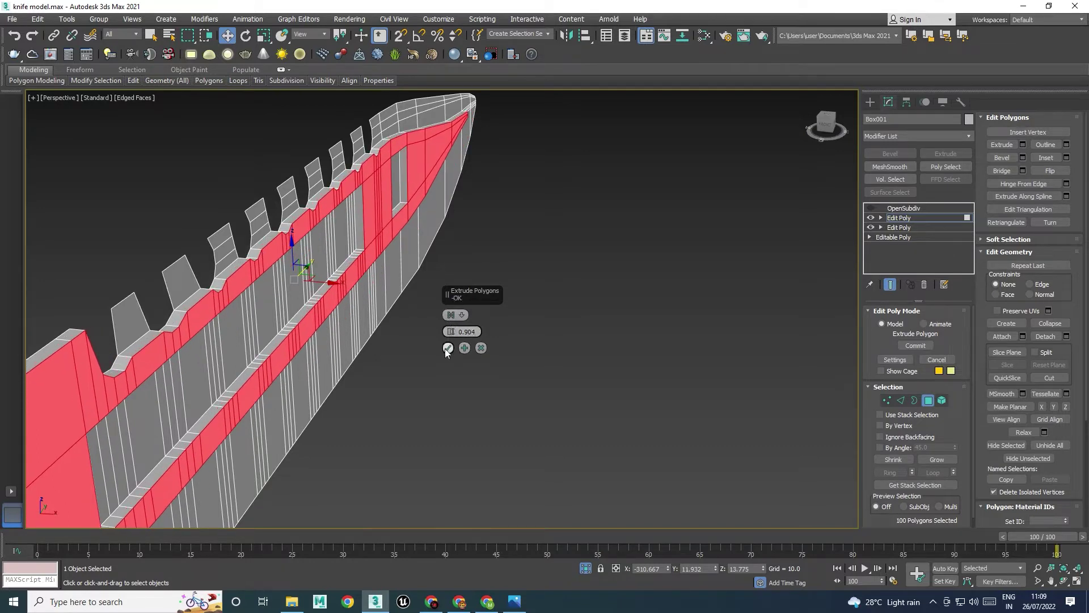
{"action": "left_click", "coordinate": [447, 349]}
Enable the blade's OpenSubdiv modifier, deselect the blade and hide the edge display
{"action": "middle_click_drag", "start_coordinate": [445, 355], "coordinate": [801, 253], "text": "alt"}
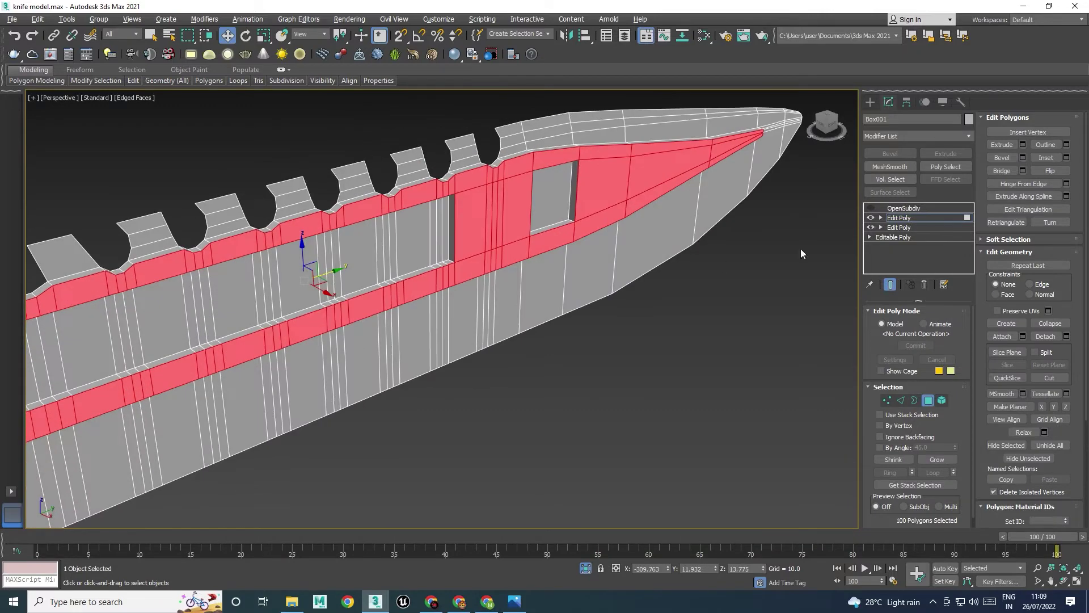
{"action": "left_click", "coordinate": [896, 219]}
{"action": "left_click", "coordinate": [881, 210]}
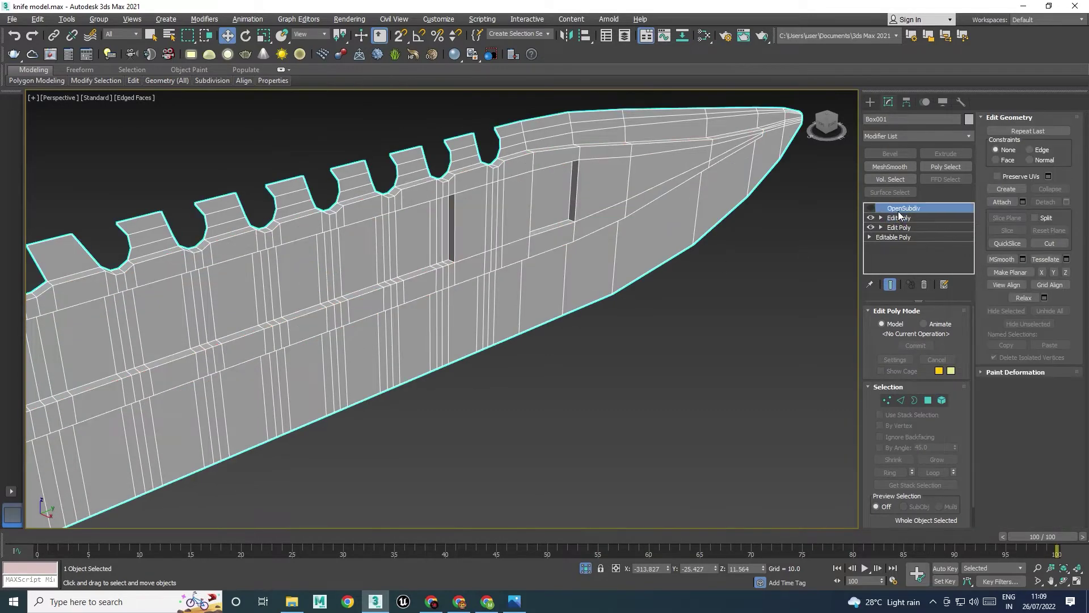
{"action": "left_click", "coordinate": [870, 209]}
{"action": "left_click", "coordinate": [707, 356]}
{"action": "key", "text": "F4"}
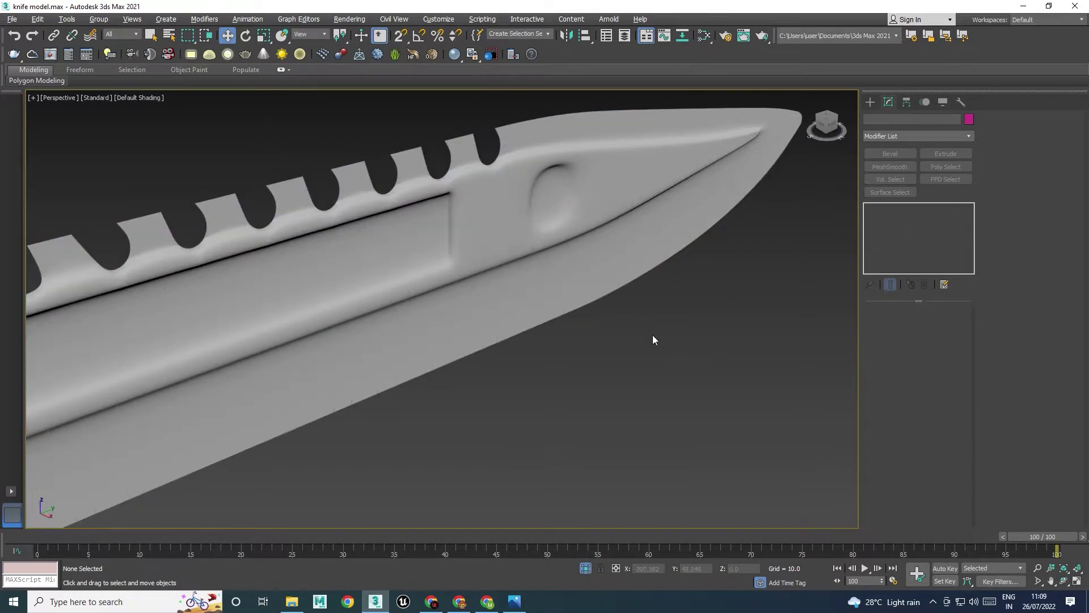
Examine the smoothed blade's groove, hole recess and bevel edges from several angles
{"action": "scroll", "coordinate": [650, 366], "scroll_direction": "down", "scroll_amount": 6}
{"action": "middle_click_drag", "start_coordinate": [650, 366], "coordinate": [608, 349], "text": "alt"}
{"action": "scroll", "coordinate": [613, 345], "scroll_direction": "up", "scroll_amount": 2}
{"action": "scroll", "coordinate": [627, 355], "scroll_direction": "up", "scroll_amount": 2}
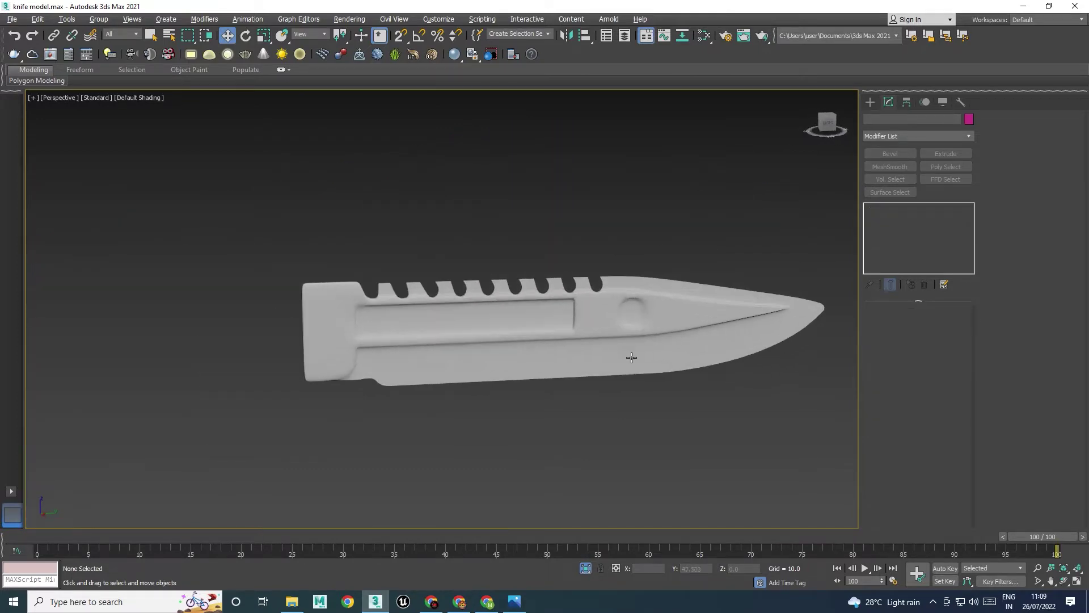
{"action": "middle_click_drag", "start_coordinate": [661, 377], "coordinate": [701, 369], "text": "alt"}
{"action": "scroll", "coordinate": [680, 372], "scroll_direction": "up", "scroll_amount": 2}
{"action": "left_click", "coordinate": [735, 300]}
{"action": "scroll", "coordinate": [736, 298], "scroll_direction": "up", "scroll_amount": 3}
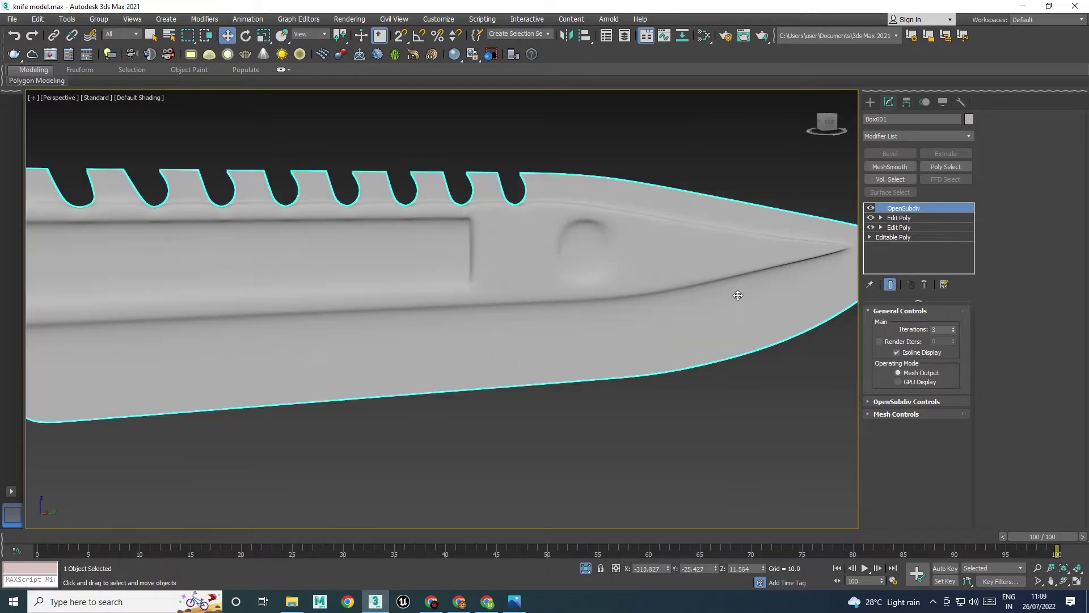
{"action": "scroll", "coordinate": [737, 295], "scroll_direction": "down", "scroll_amount": 2}
{"action": "middle_click_drag", "start_coordinate": [725, 299], "coordinate": [768, 321], "text": "alt"}
Disable the blade's OpenSubdiv modifier and check the shape against the reference image M9-Vanilla-1-570x570.jpg
{"action": "left_click", "coordinate": [870, 208]}
{"action": "left_click", "coordinate": [870, 208]}
{"action": "left_click", "coordinate": [871, 209]}
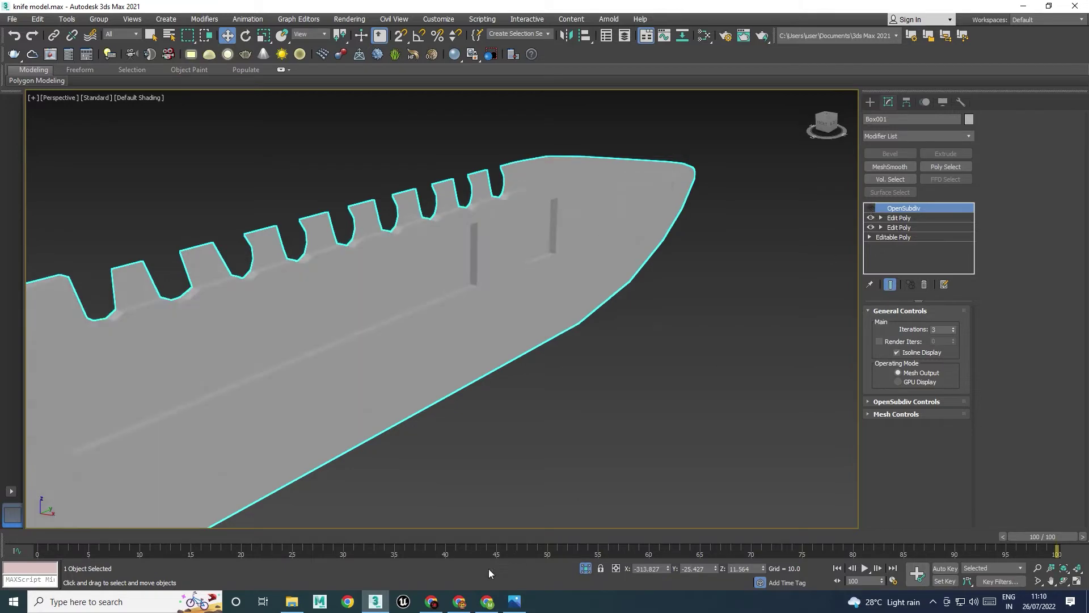
{"action": "left_click", "coordinate": [514, 602]}
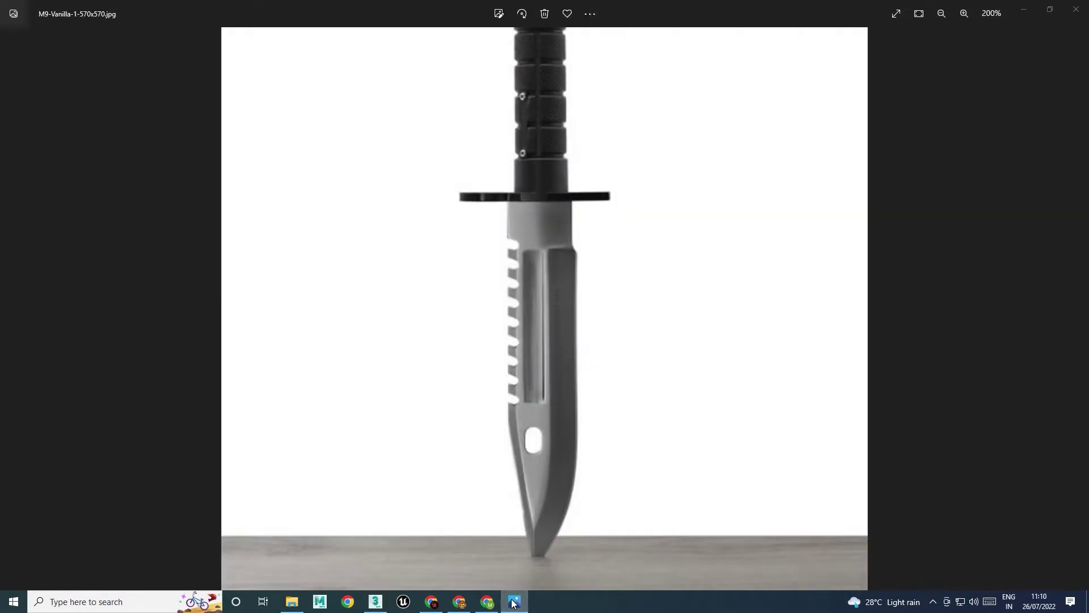
{"action": "left_click", "coordinate": [515, 602]}
Show the edges in the upper Edit Poly and scale the extruded flat polygons down slightly along the Z axis
{"action": "left_click", "coordinate": [905, 219]}
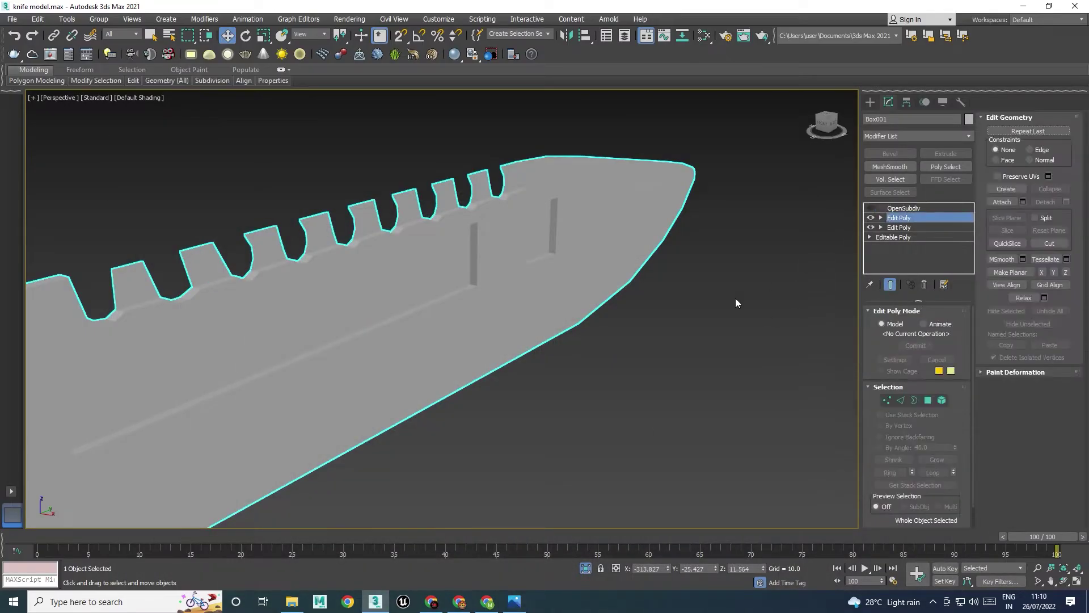
{"action": "key", "text": "F4"}
{"action": "key", "text": "2"}
{"action": "middle_click_drag", "start_coordinate": [480, 338], "coordinate": [306, 275], "text": "alt"}
{"action": "key", "text": "4"}
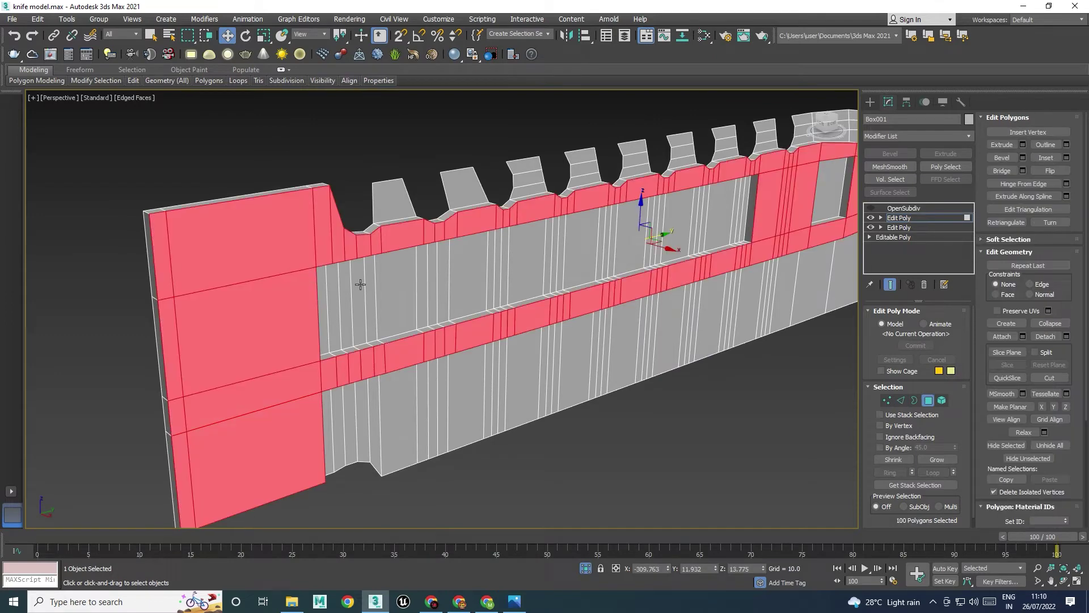
{"action": "key", "text": "r"}
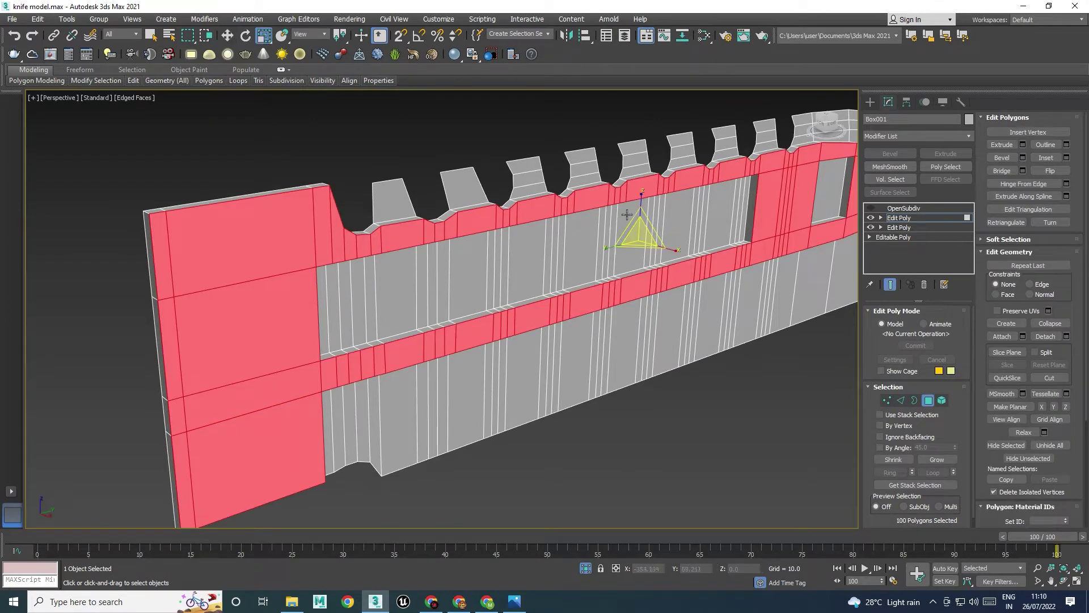
{"action": "left_click_drag", "start_coordinate": [640, 196], "coordinate": [640, 203]}
{"action": "middle_click_drag", "start_coordinate": [789, 223], "coordinate": [629, 223]}
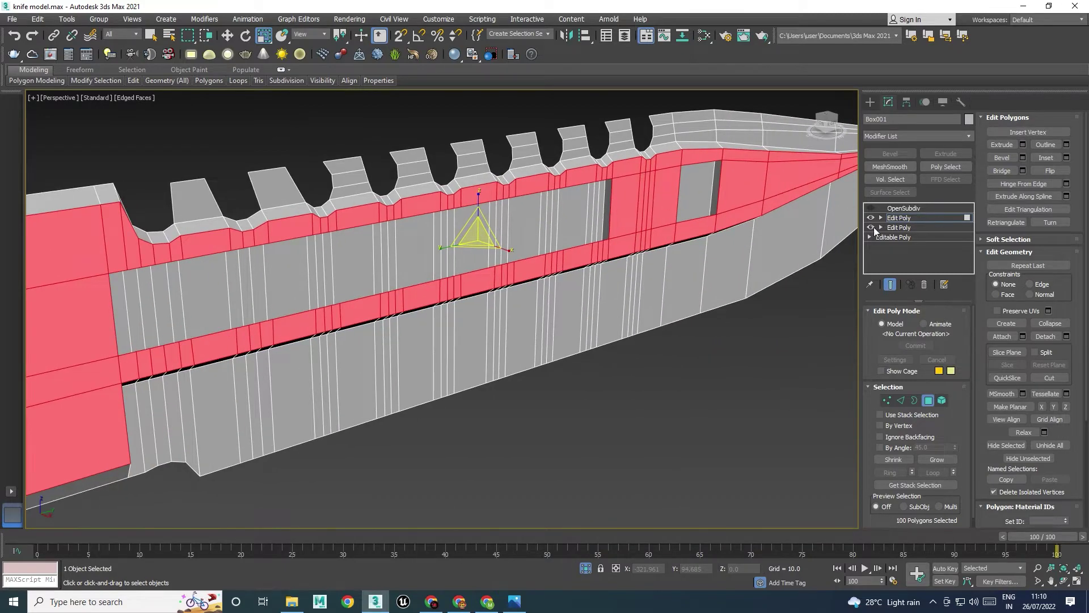
Preview the blade with OpenSubdiv enabled and edges hidden, and compare it with the reference image M9-Vanilla-1-570x570.jpg
{"action": "middle_click_drag", "start_coordinate": [787, 226], "coordinate": [699, 225]}
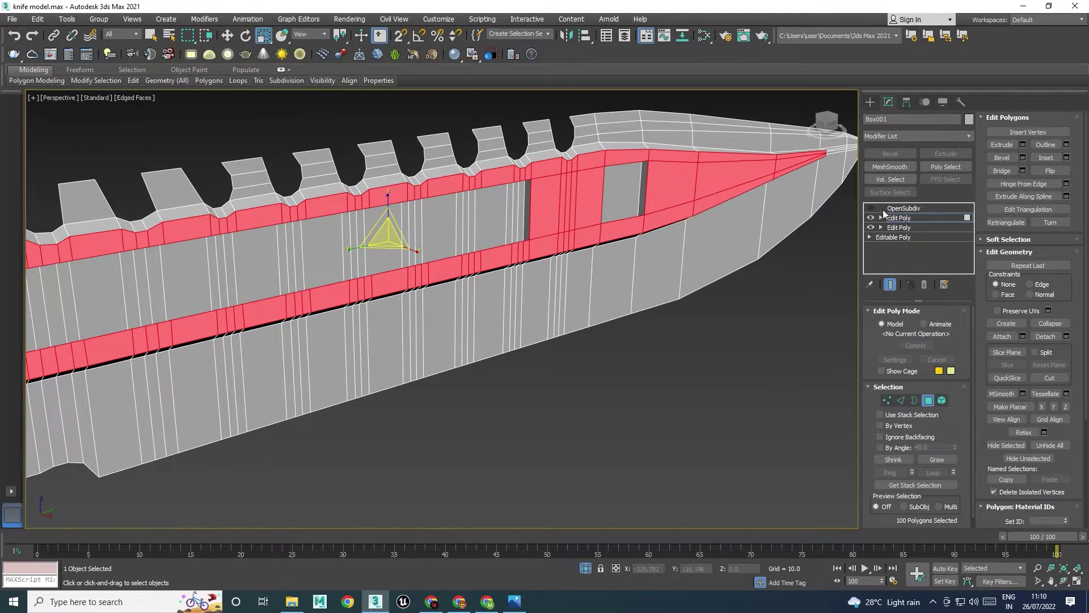
{"action": "left_click", "coordinate": [896, 218]}
{"action": "left_click", "coordinate": [903, 208]}
{"action": "left_click", "coordinate": [870, 208]}
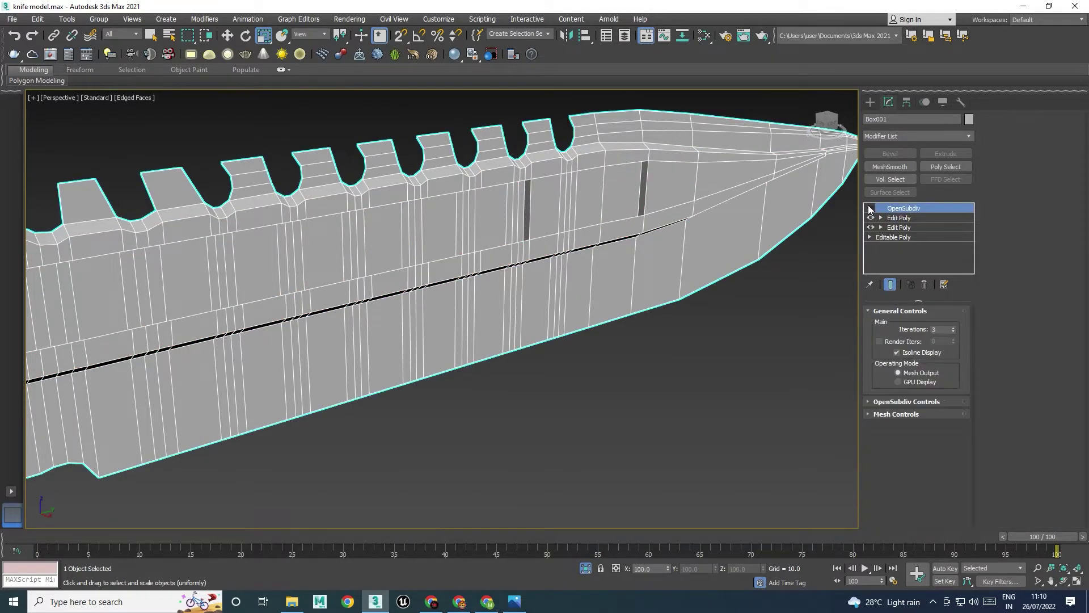
{"action": "key", "text": "F4"}
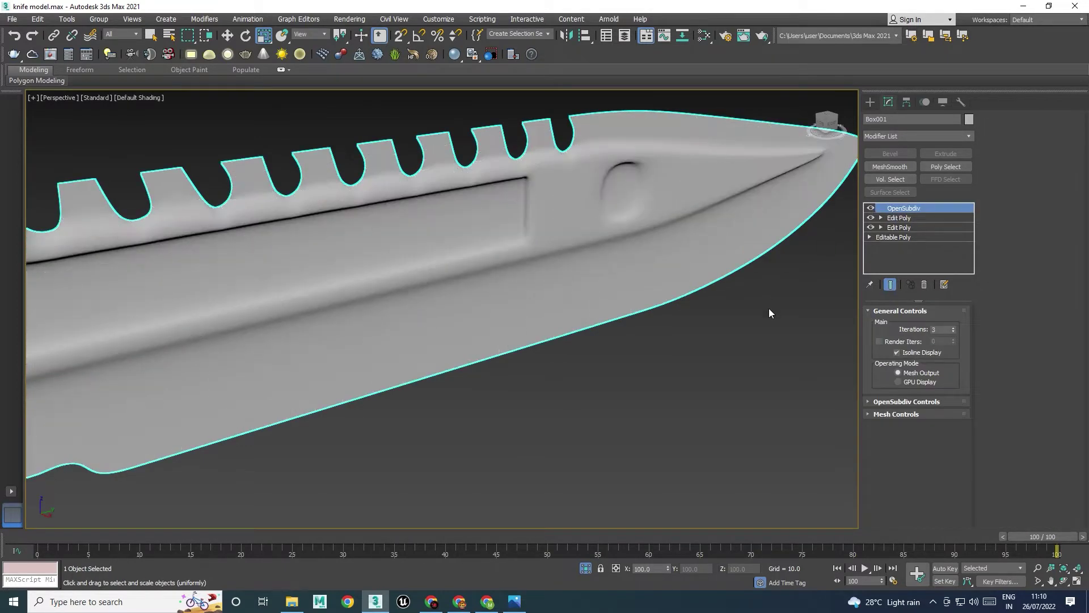
{"action": "scroll", "coordinate": [740, 302], "scroll_direction": "down", "scroll_amount": 6}
{"action": "middle_click_drag", "start_coordinate": [724, 326], "coordinate": [492, 366], "text": "alt"}
{"action": "left_click", "coordinate": [515, 601]}
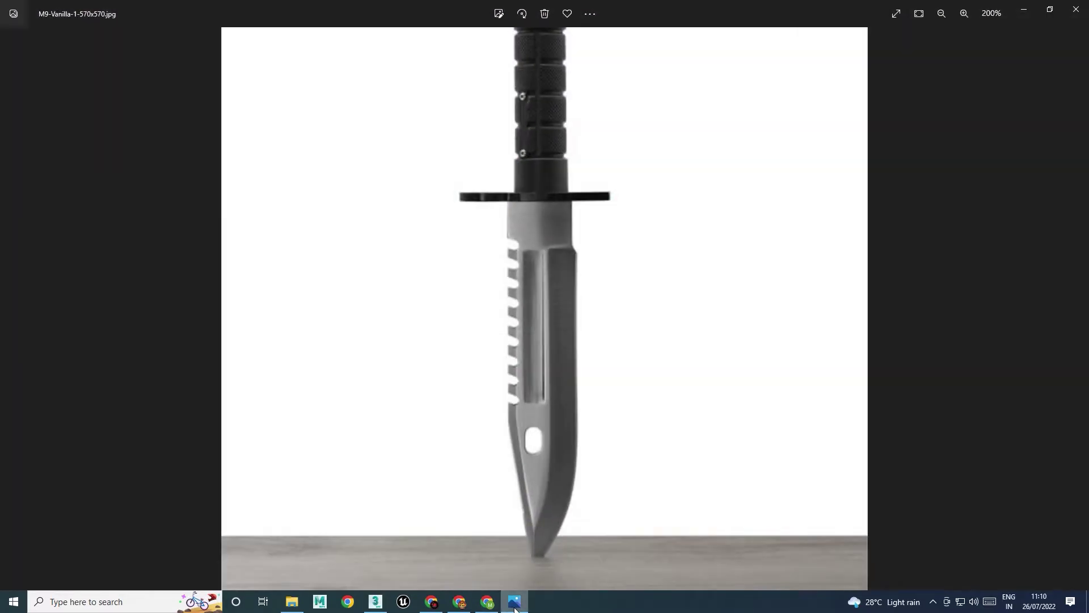
{"action": "left_click", "coordinate": [515, 604]}
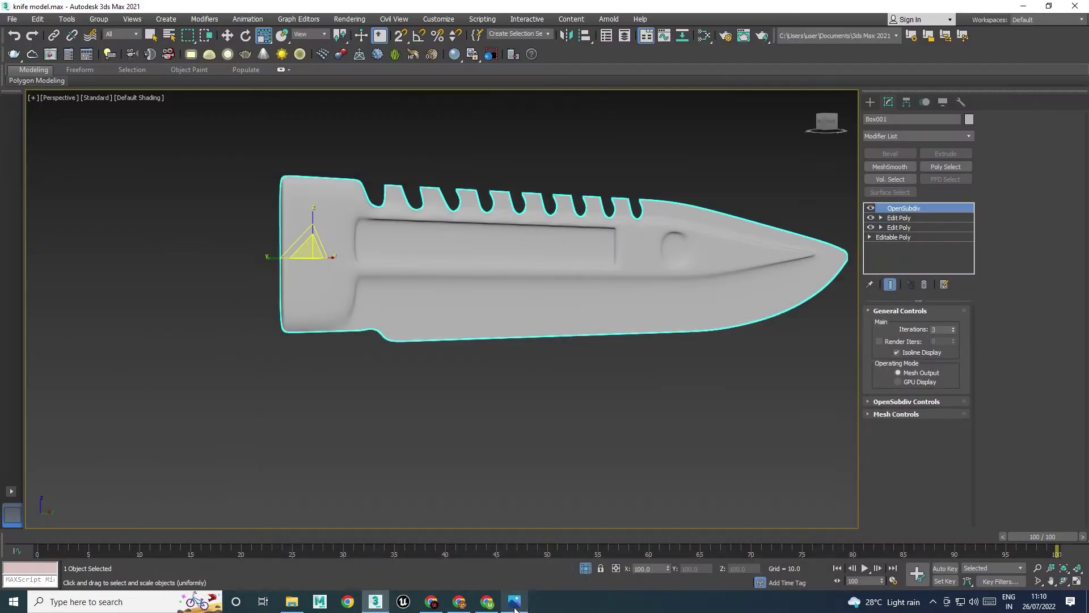
Disable OpenSubdiv, show the edges and select the edge loop along the lower bevel in the upper Edit Poly
{"action": "left_click", "coordinate": [871, 208]}
{"action": "middle_click_drag", "start_coordinate": [545, 344], "coordinate": [505, 365], "text": "alt"}
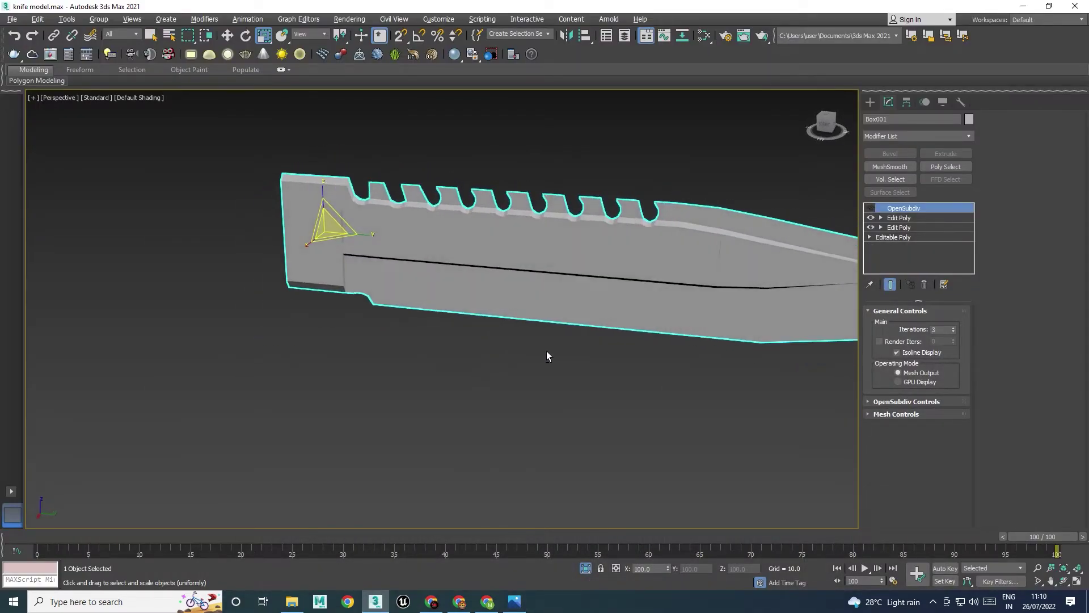
{"action": "left_click", "coordinate": [899, 221]}
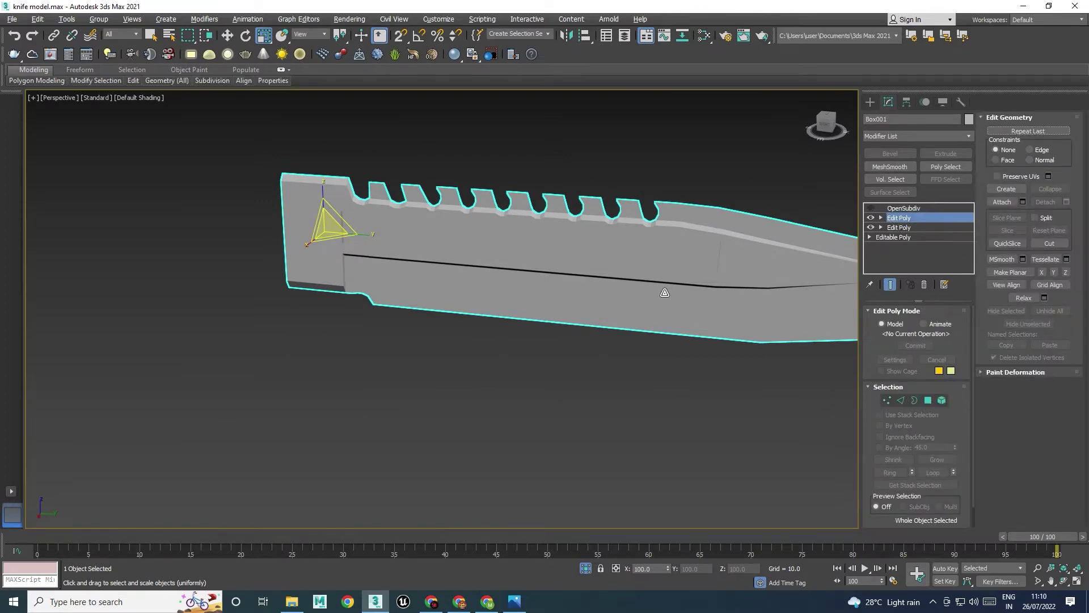
{"action": "key", "text": "F4"}
{"action": "scroll", "coordinate": [411, 288], "scroll_direction": "up", "scroll_amount": 3}
{"action": "key", "text": "2"}
{"action": "middle_click_drag", "start_coordinate": [426, 315], "coordinate": [400, 257], "text": "alt"}
{"action": "scroll", "coordinate": [335, 231], "scroll_direction": "up", "scroll_amount": 2}
{"action": "left_click", "coordinate": [304, 246], "text": "alt"}
{"action": "key", "text": "w"}
{"action": "double_click", "coordinate": [296, 265], "text": "ctrl"}
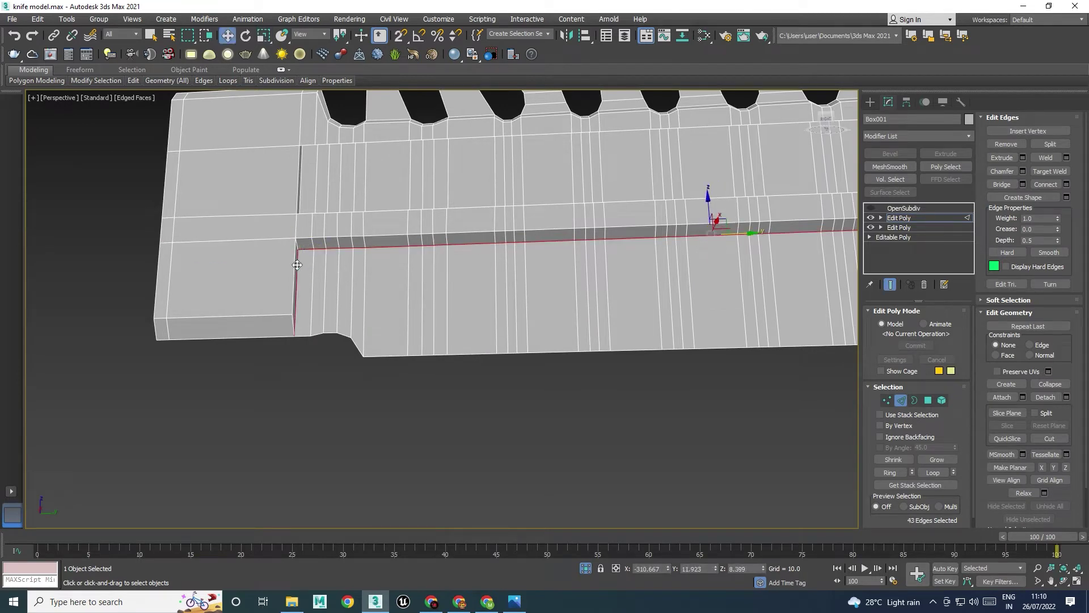
{"action": "key", "text": "ctrl+z"}
{"action": "left_click", "coordinate": [298, 263], "text": "ctrl"}
Set the crease of the selected lower bevel edges to 0.25
{"action": "middle_click_drag", "start_coordinate": [642, 284], "coordinate": [471, 271]}
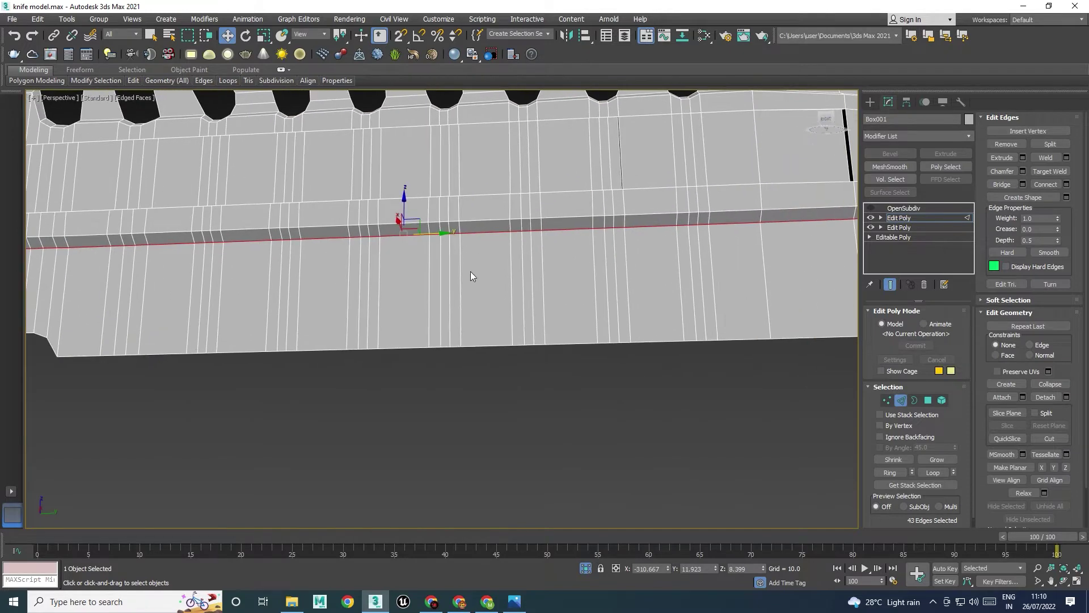
{"action": "middle_click_drag", "start_coordinate": [723, 284], "coordinate": [591, 281]}
{"action": "middle_click_drag", "start_coordinate": [766, 255], "coordinate": [610, 251]}
{"action": "middle_click_drag", "start_coordinate": [514, 251], "coordinate": [460, 254]}
{"action": "middle_click_drag", "start_coordinate": [566, 241], "coordinate": [560, 295], "text": "alt"}
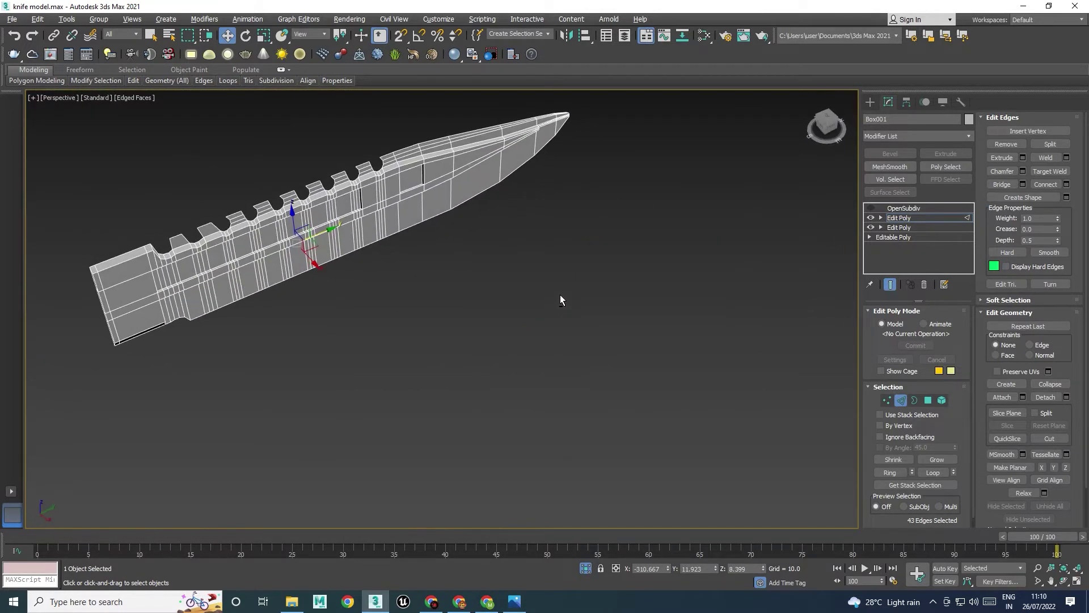
{"action": "scroll", "coordinate": [396, 195], "scroll_direction": "up", "scroll_amount": 6}
{"action": "left_click_drag", "start_coordinate": [1039, 240], "coordinate": [967, 249]}
{"action": "key", "text": "shift+Tab"}
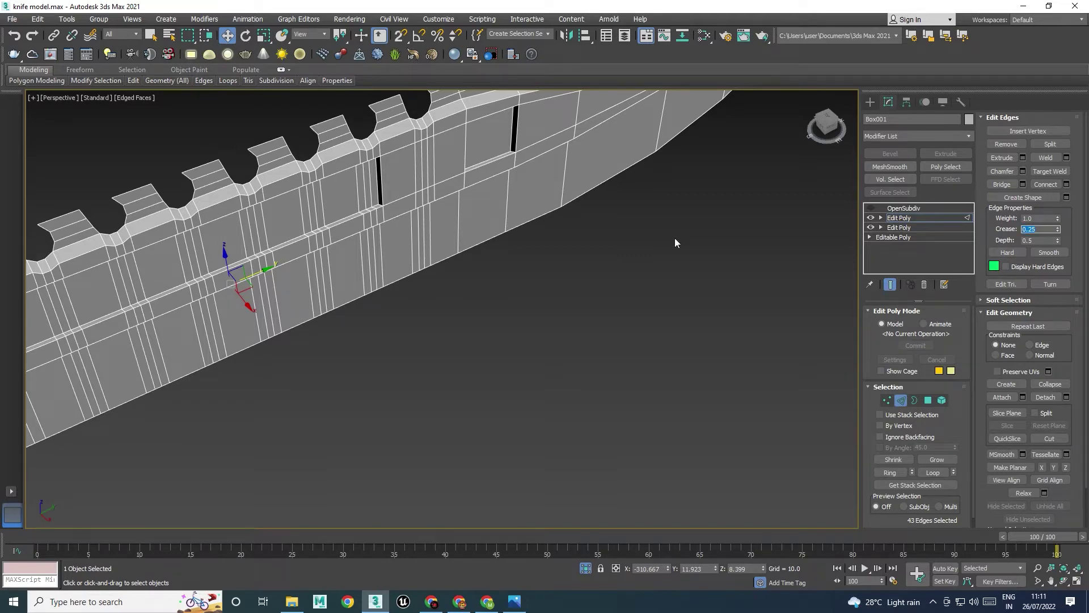
Select the upper bevel edge loop below the saw teeth, excluding the tang's edges, and open its crease value for editing
{"action": "middle_click_drag", "start_coordinate": [404, 275], "coordinate": [542, 247]}
{"action": "double_click", "coordinate": [319, 187]}
{"action": "scroll", "coordinate": [465, 230], "scroll_direction": "down", "scroll_amount": 5}
{"action": "scroll", "coordinate": [346, 240], "scroll_direction": "up", "scroll_amount": 2}
{"action": "scroll", "coordinate": [333, 244], "scroll_direction": "up", "scroll_amount": 4}
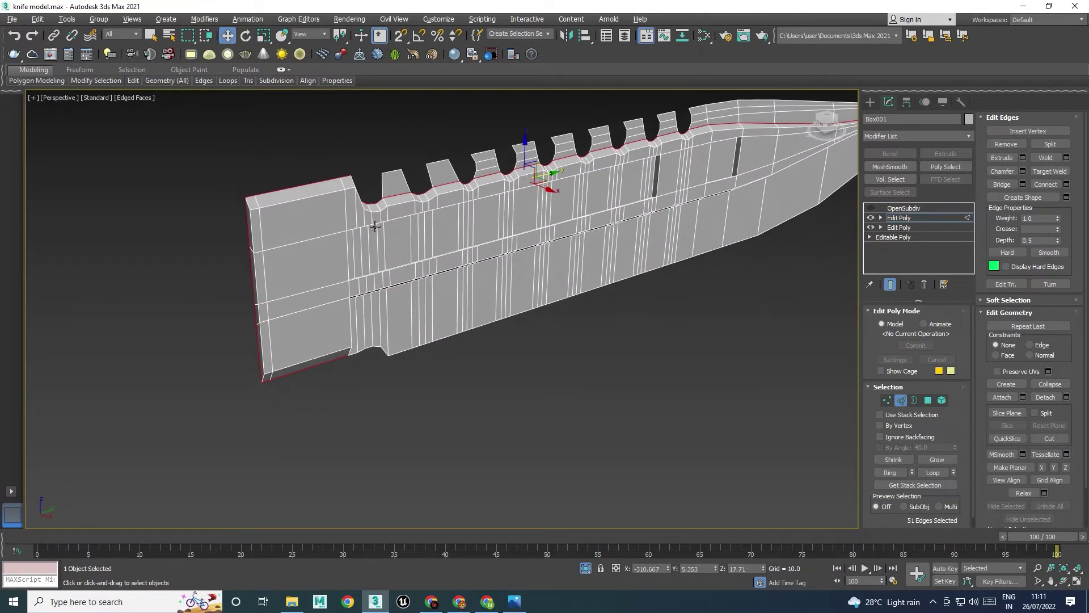
{"action": "left_click_drag", "start_coordinate": [250, 165], "coordinate": [344, 186], "text": "alt"}
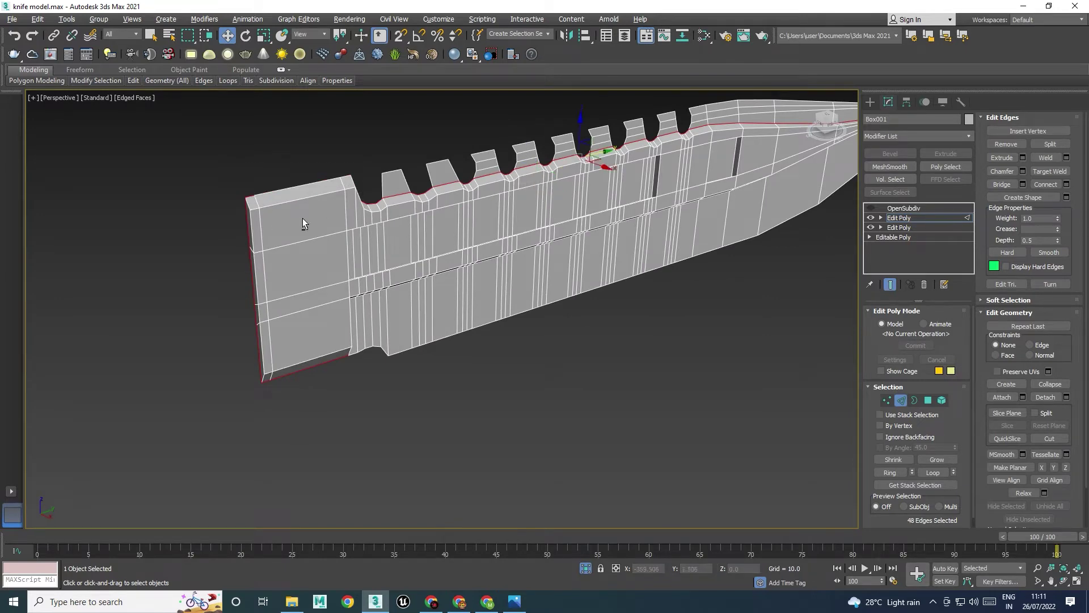
{"action": "middle_click_drag", "start_coordinate": [326, 203], "coordinate": [247, 243], "text": "alt"}
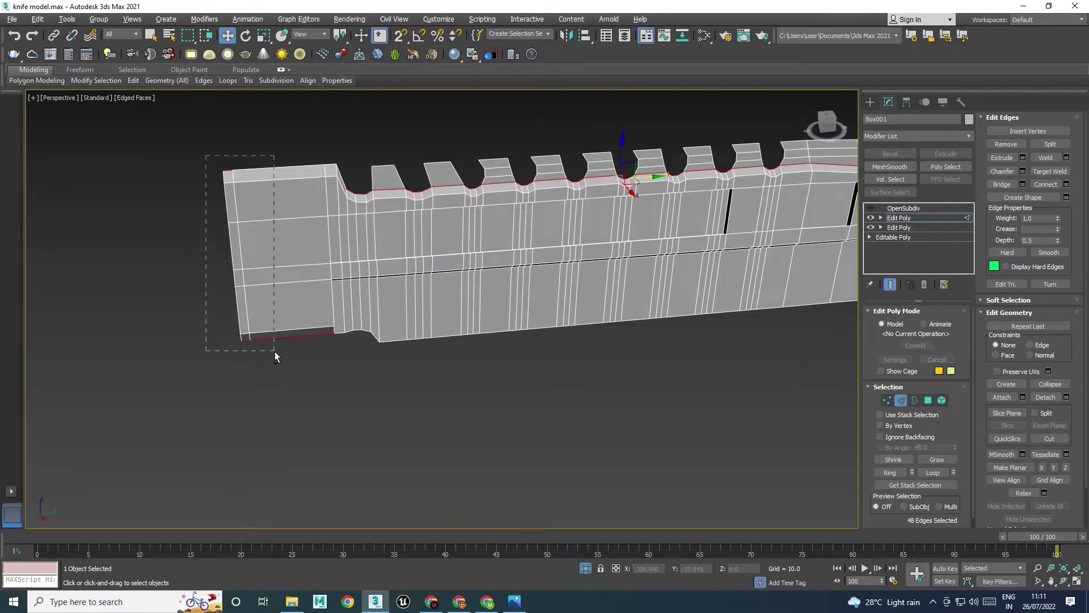
{"action": "left_click_drag", "start_coordinate": [275, 352], "coordinate": [275, 352], "text": "alt"}
{"action": "middle_click_drag", "start_coordinate": [274, 352], "coordinate": [359, 332], "text": "alt"}
{"action": "left_click_drag", "start_coordinate": [294, 364], "coordinate": [358, 298], "text": "alt"}
{"action": "middle_click_drag", "start_coordinate": [418, 323], "coordinate": [474, 326], "text": "alt"}
{"action": "middle_click_drag", "start_coordinate": [668, 287], "coordinate": [757, 369]}
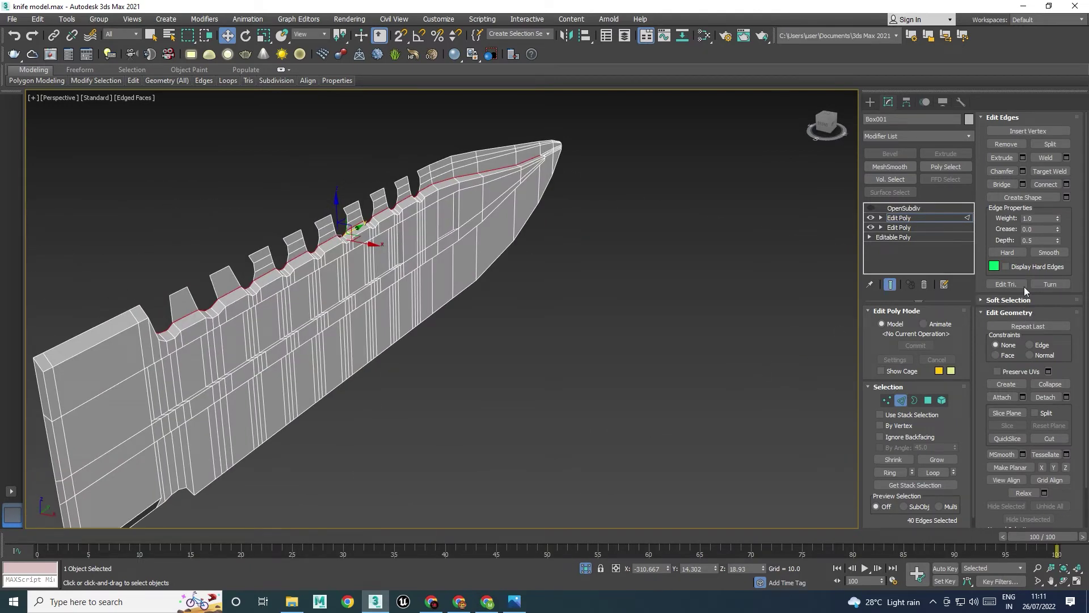
{"action": "left_click", "coordinate": [1043, 230]}
Enable OpenSubdiv, hide the edges and exit isolation to compare the smoothed blade with the handle and reference picture
{"action": "left_click", "coordinate": [894, 219]}
{"action": "left_click", "coordinate": [903, 210]}
{"action": "left_click", "coordinate": [871, 208]}
{"action": "mouse_move", "coordinate": [695, 329]}
{"action": "middle_mouse_down", "text": "alt"}
{"action": "mouse_move", "coordinate": [603, 351]}
{"action": "mouse_move", "coordinate": [658, 399]}
{"action": "mouse_move", "coordinate": [498, 366]}
{"action": "mouse_move", "coordinate": [647, 370]}
{"action": "mouse_move", "coordinate": [496, 382]}
{"action": "mouse_move", "coordinate": [579, 388]}
{"action": "mouse_move", "coordinate": [645, 412]}
{"action": "mouse_move", "coordinate": [516, 403]}
{"action": "mouse_move", "coordinate": [547, 397]}
{"action": "mouse_move", "coordinate": [579, 479]}
{"action": "mouse_move", "coordinate": [620, 472]}
{"action": "middle_mouse_up", "text": "alt"}
{"action": "key", "text": "F4"}
{"action": "left_click", "coordinate": [676, 380]}
{"action": "scroll", "coordinate": [601, 380], "scroll_direction": "down", "scroll_amount": 3}
{"action": "left_click", "coordinate": [585, 568]}
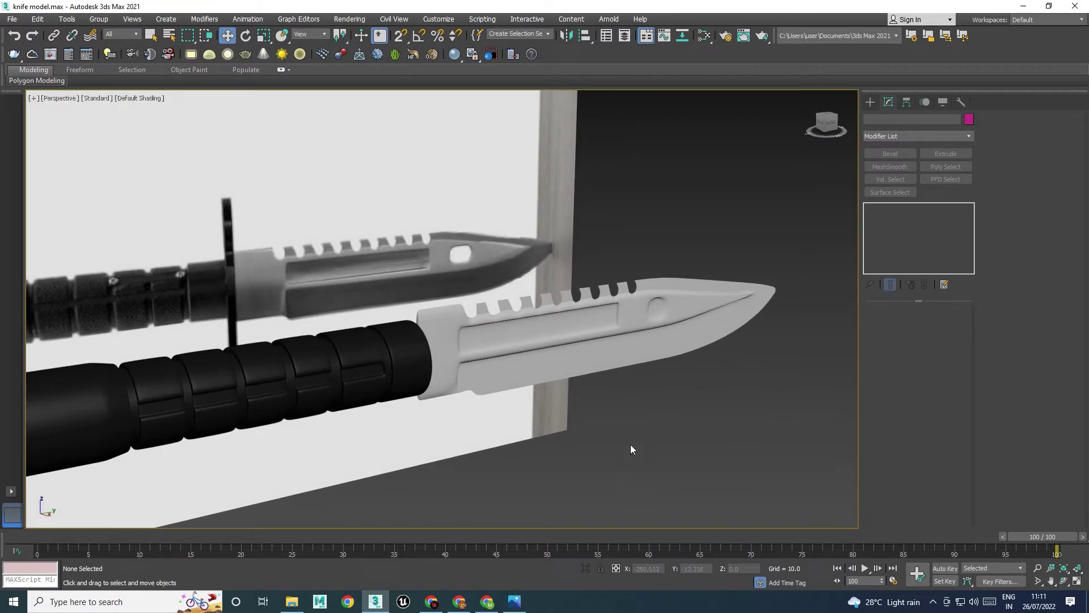
Isolate the blade with OpenSubdiv disabled and edges shown, and enter polygon editing in the upper Edit Poly
{"action": "left_click", "coordinate": [669, 345]}
{"action": "left_click", "coordinate": [871, 207]}
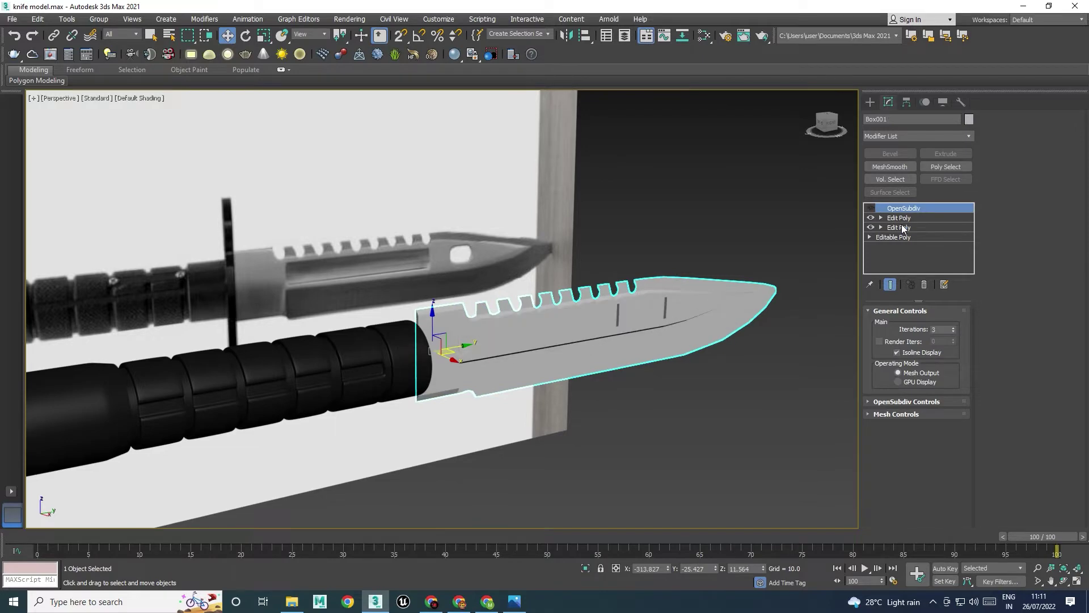
{"action": "left_click", "coordinate": [903, 218]}
{"action": "key", "text": "F4"}
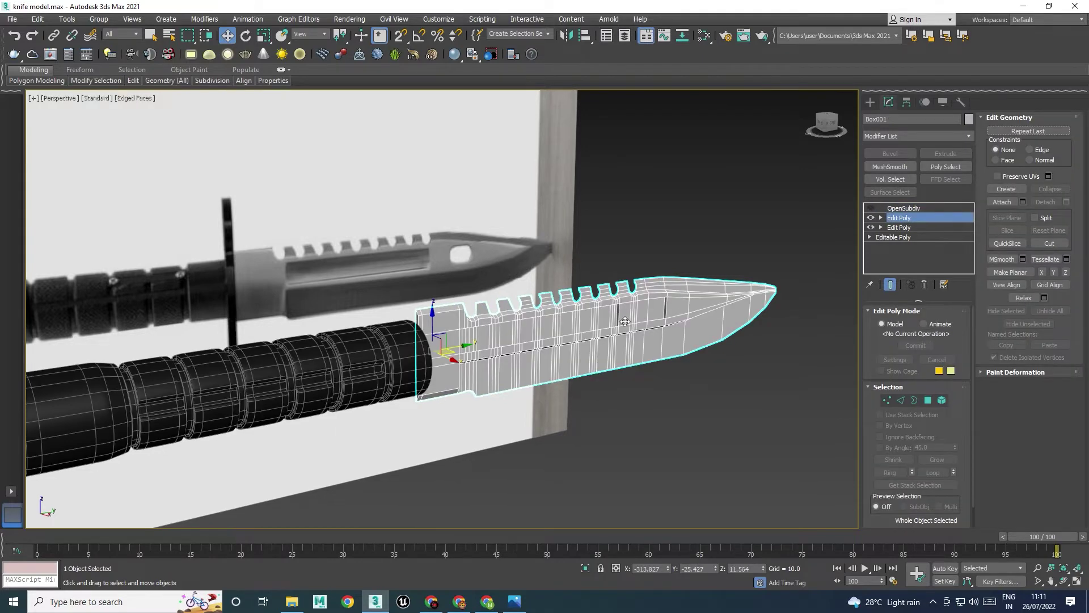
{"action": "left_click", "coordinate": [586, 568]}
{"action": "key", "text": "4"}
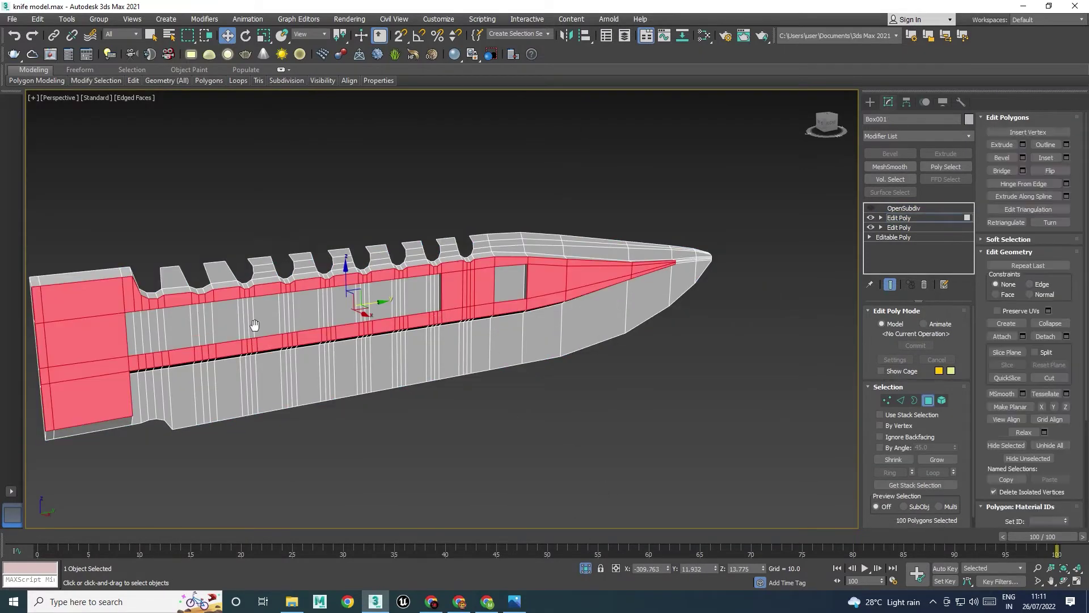
Select the groove's floor polygons and scale them down slightly along Z and to 99% along Y
{"action": "scroll", "coordinate": [399, 324], "scroll_direction": "up", "scroll_amount": 5}
{"action": "left_click", "coordinate": [356, 314]}
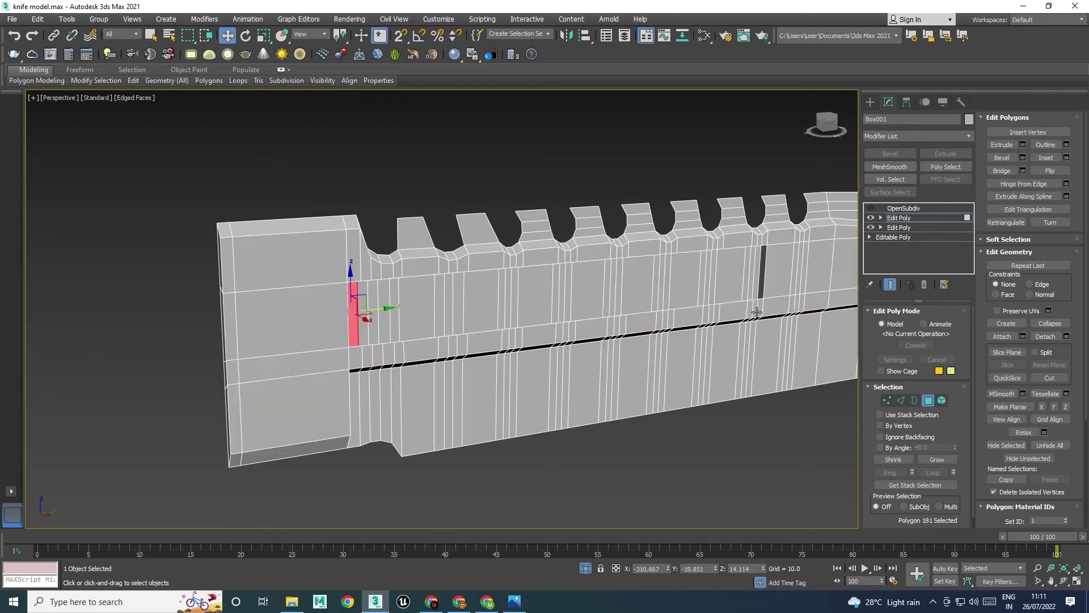
{"action": "left_click", "coordinate": [759, 282], "text": "shift"}
{"action": "key", "text": "r"}
{"action": "left_click_drag", "start_coordinate": [575, 245], "coordinate": [535, 295]}
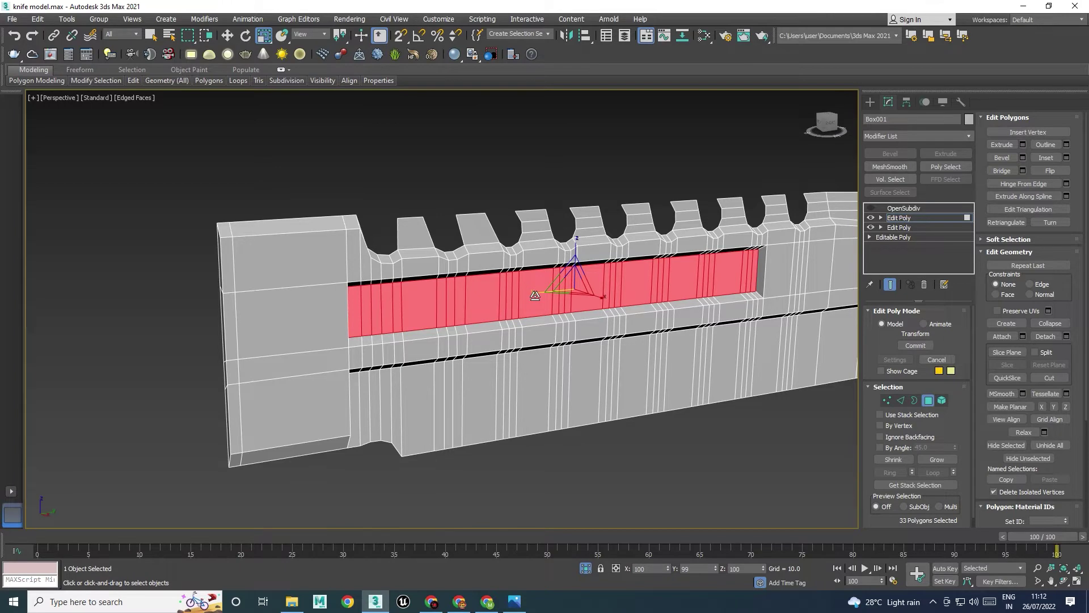
{"action": "middle_click_drag", "start_coordinate": [535, 296], "coordinate": [516, 301], "text": "alt"}
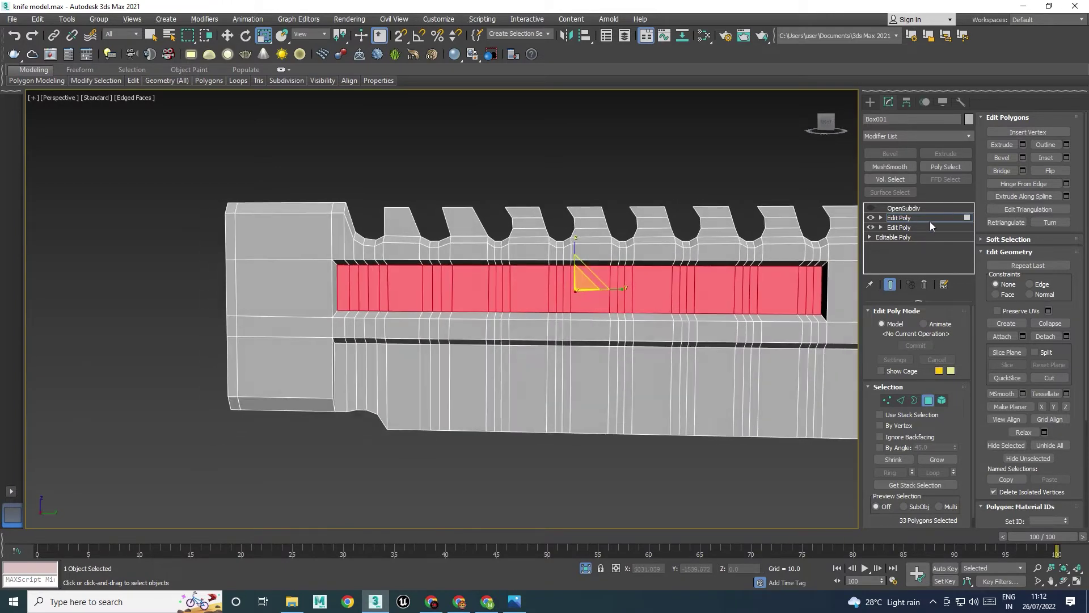
Bevel the groove's floor polygons with a height of 0 and an outline of -0.339
{"action": "left_click", "coordinate": [1023, 158]}
{"action": "left_click_drag", "start_coordinate": [451, 348], "coordinate": [452, 355]}
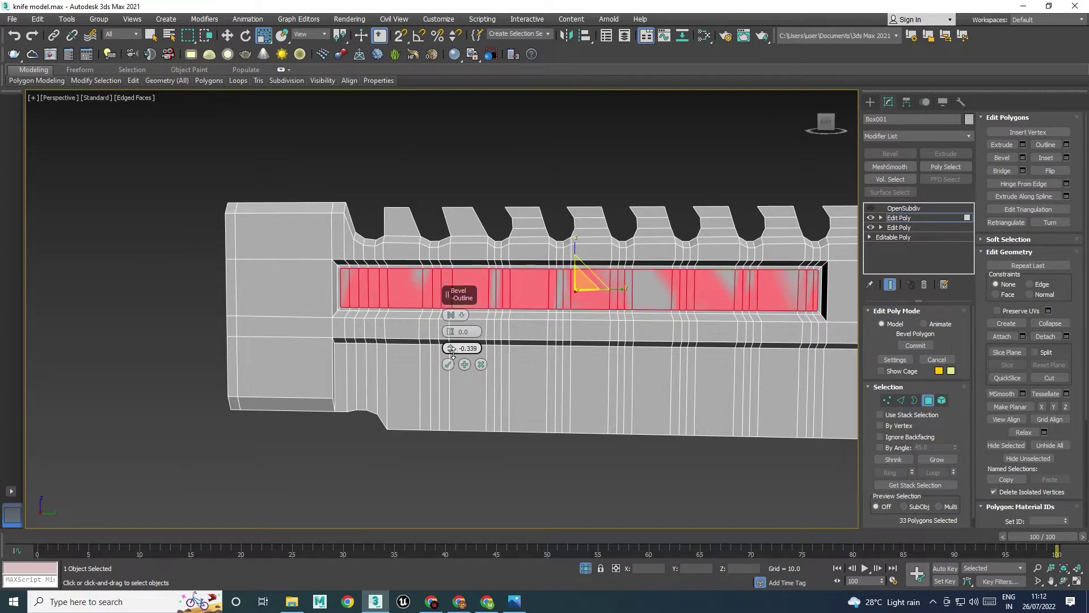
{"action": "left_click", "coordinate": [448, 364]}
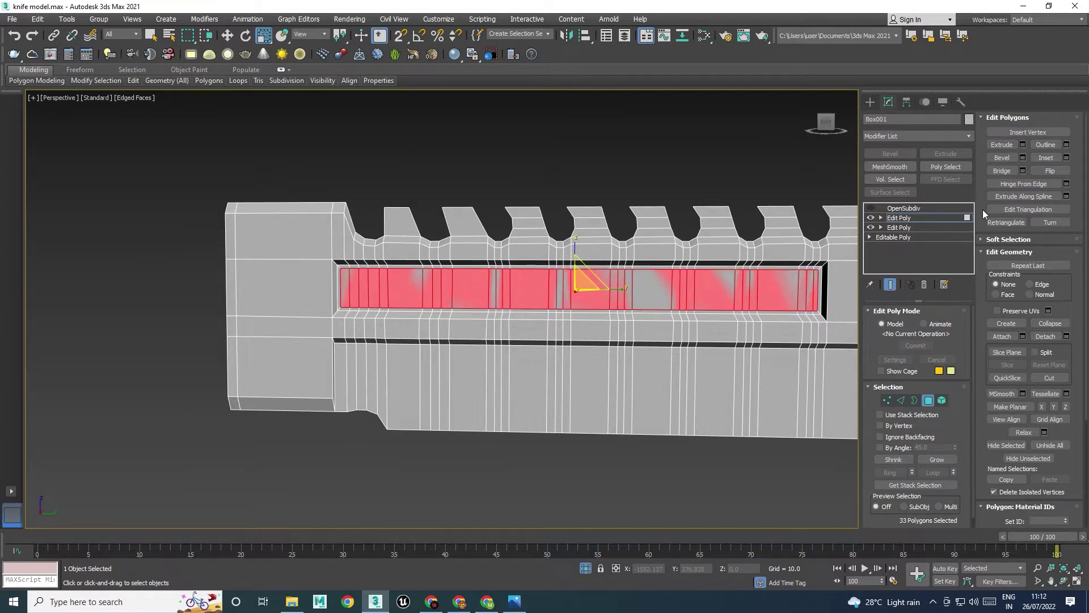
Examine the beveled groove with OpenSubdiv enabled and edges hidden, and compare the blade with the reference picture outside isolation
{"action": "left_click", "coordinate": [902, 219]}
{"action": "left_click", "coordinate": [870, 210]}
{"action": "mouse_move", "coordinate": [658, 365]}
{"action": "middle_mouse_down", "text": "alt"}
{"action": "mouse_move", "coordinate": [817, 477]}
{"action": "mouse_move", "coordinate": [662, 425]}
{"action": "middle_mouse_up", "text": "alt"}
{"action": "left_click", "coordinate": [668, 443]}
{"action": "key", "text": "F4"}
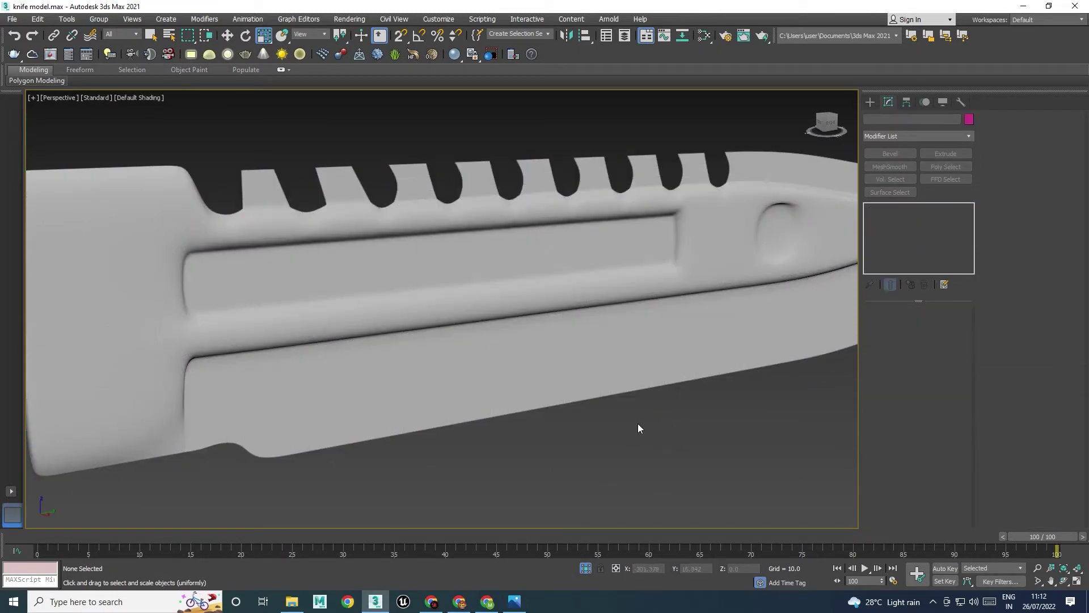
{"action": "scroll", "coordinate": [638, 424], "scroll_direction": "down", "scroll_amount": 5}
{"action": "scroll", "coordinate": [686, 427], "scroll_direction": "down", "scroll_amount": 4}
{"action": "scroll", "coordinate": [699, 434], "scroll_direction": "down", "scroll_amount": 1}
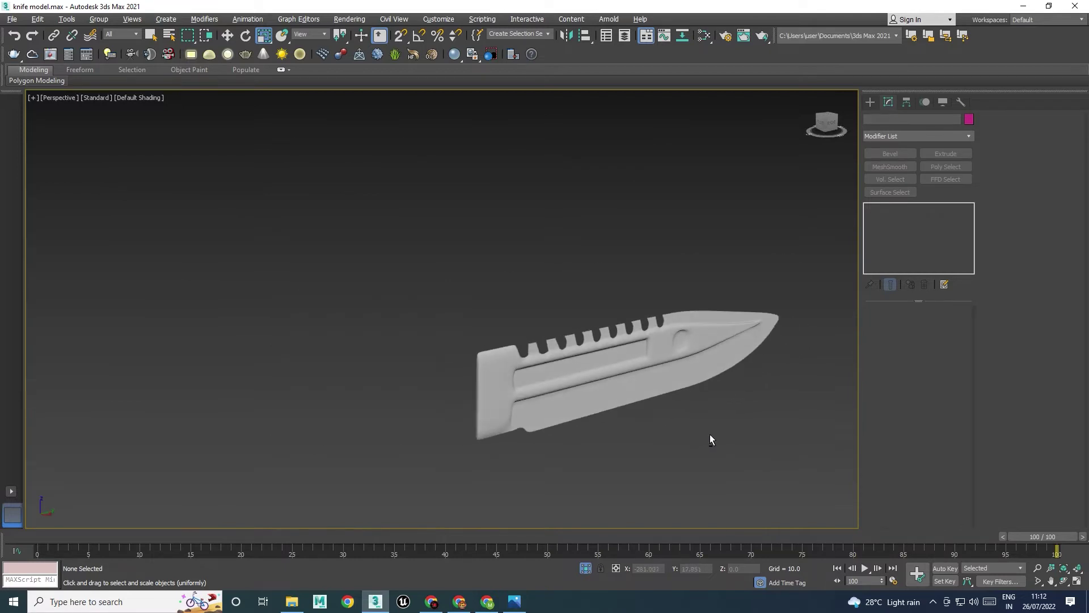
{"action": "left_click", "coordinate": [585, 568]}
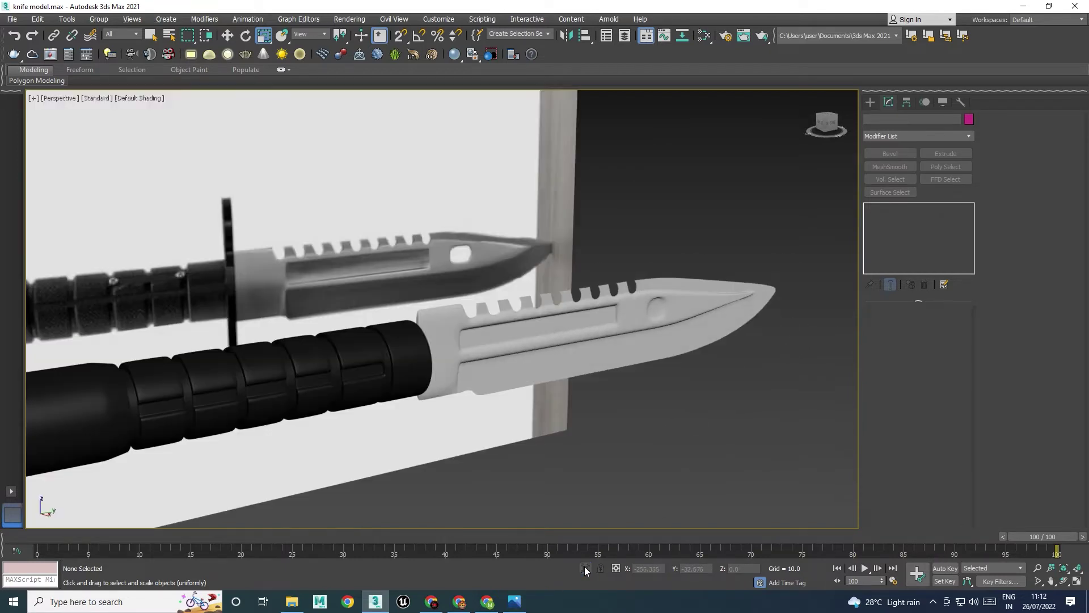
{"action": "scroll", "coordinate": [390, 310], "scroll_direction": "up", "scroll_amount": 3}
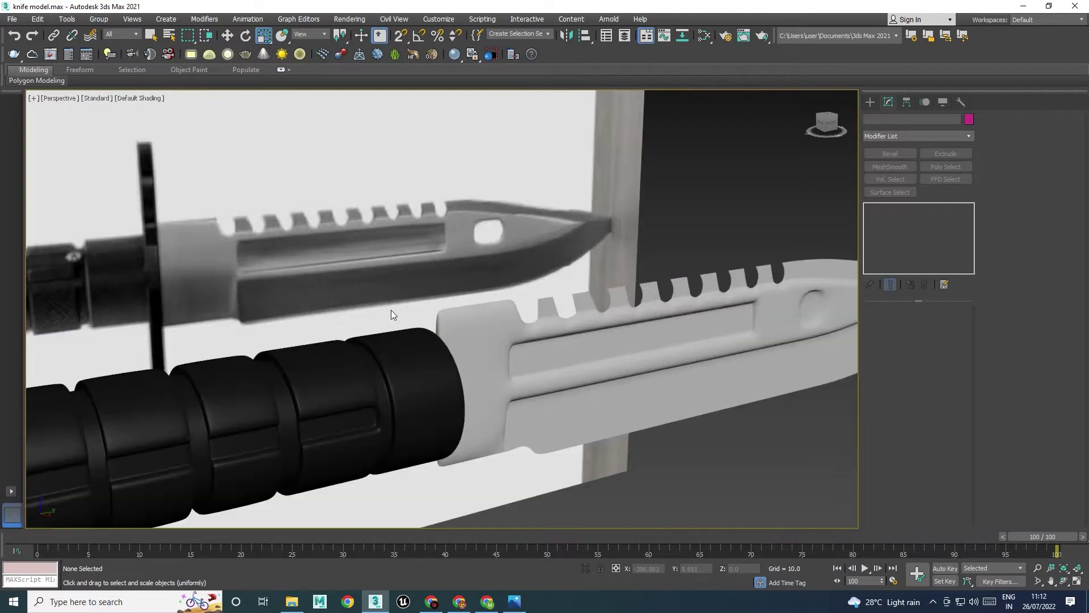
Isolate the blade again, show its edges and disable the OpenSubdiv modifier
{"action": "left_click", "coordinate": [740, 296]}
{"action": "left_click", "coordinate": [585, 569]}
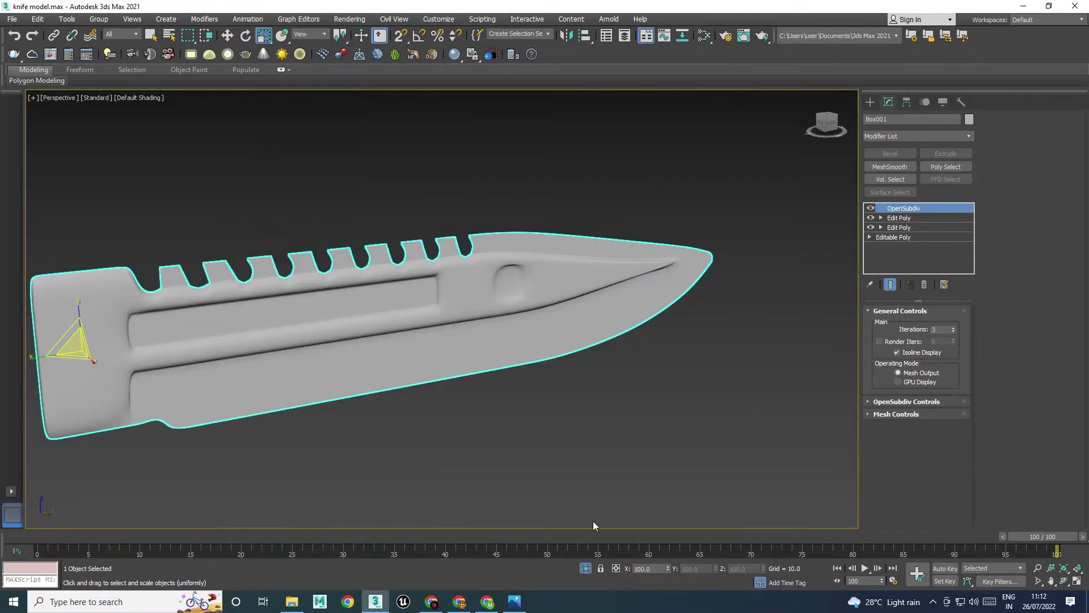
{"action": "left_click", "coordinate": [562, 440]}
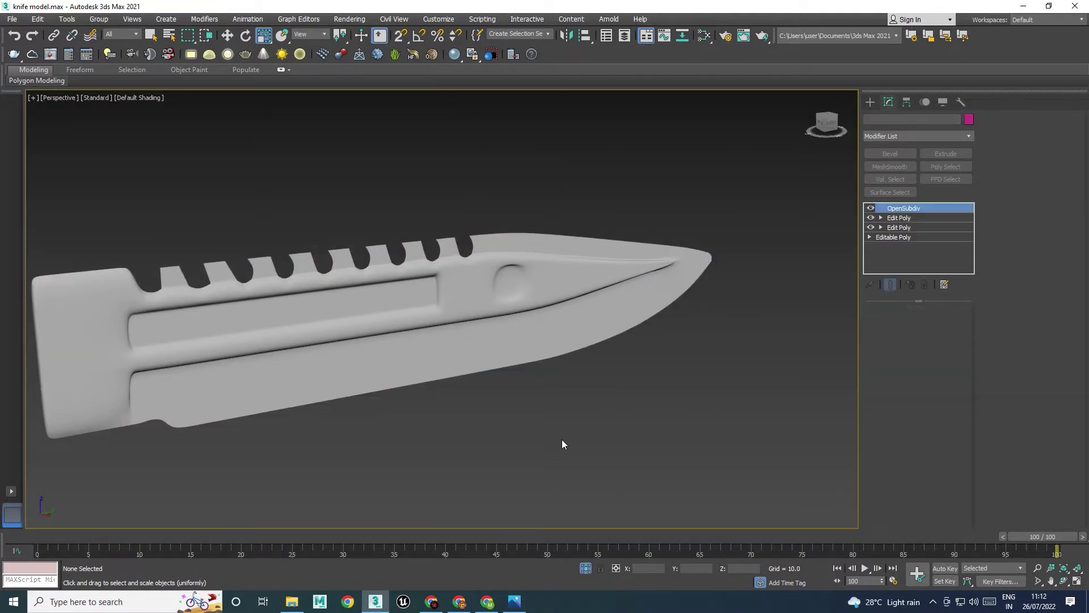
{"action": "key", "text": "ctrl+z"}
{"action": "middle_click_drag", "start_coordinate": [562, 444], "coordinate": [542, 419], "text": "alt"}
{"action": "key", "text": "F4"}
{"action": "left_click", "coordinate": [871, 208]}
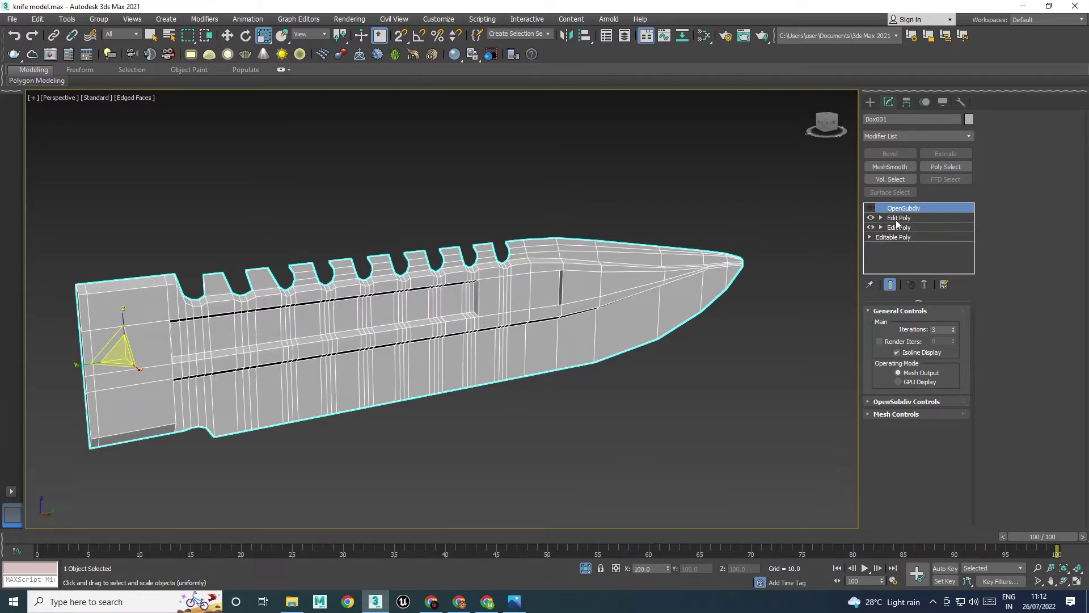
Select the complete outer rim of the groove in the upper Edit Poly, including both long edge loops and both end edges
{"action": "left_click", "coordinate": [897, 219]}
{"action": "key", "text": "2"}
{"action": "double_click", "coordinate": [348, 299]}
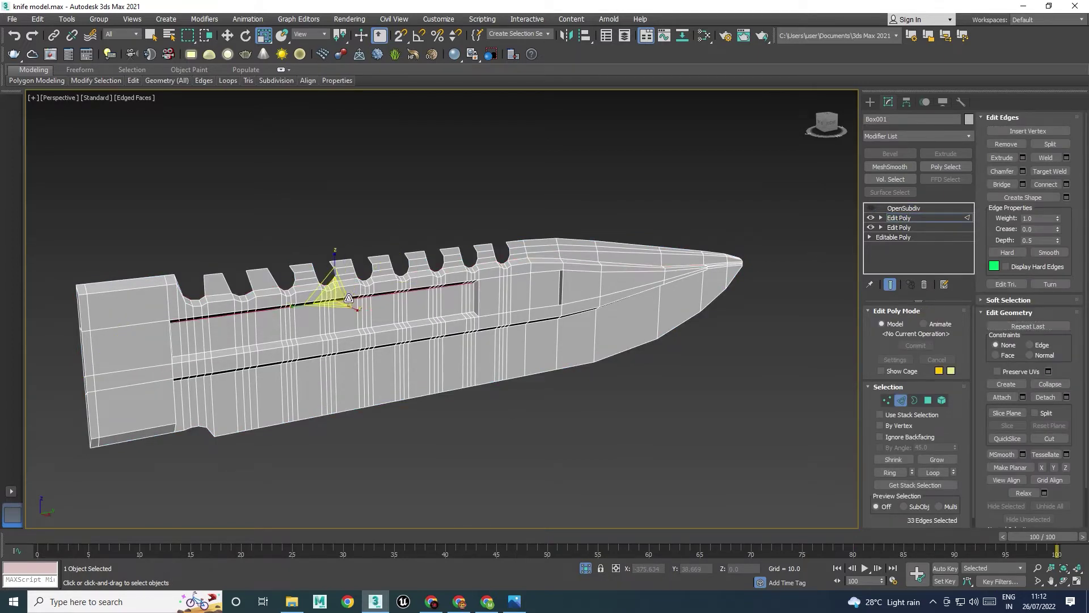
{"action": "double_click", "coordinate": [351, 337], "text": "ctrl"}
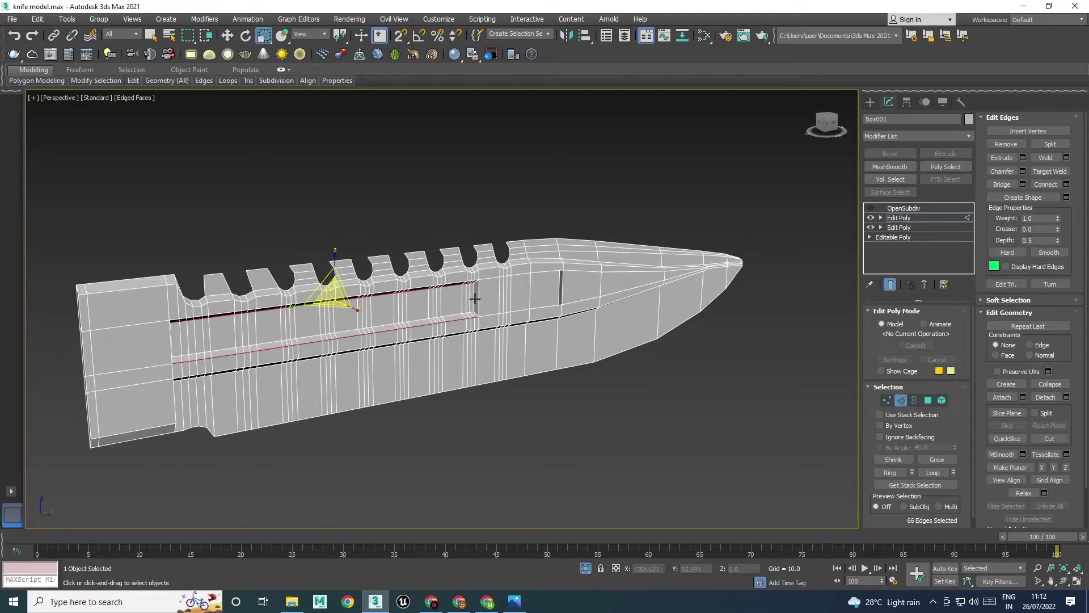
{"action": "scroll", "coordinate": [370, 307], "scroll_direction": "up", "scroll_amount": 4}
{"action": "double_click", "coordinate": [340, 281]}
{"action": "left_click", "coordinate": [597, 267], "text": "ctrl"}
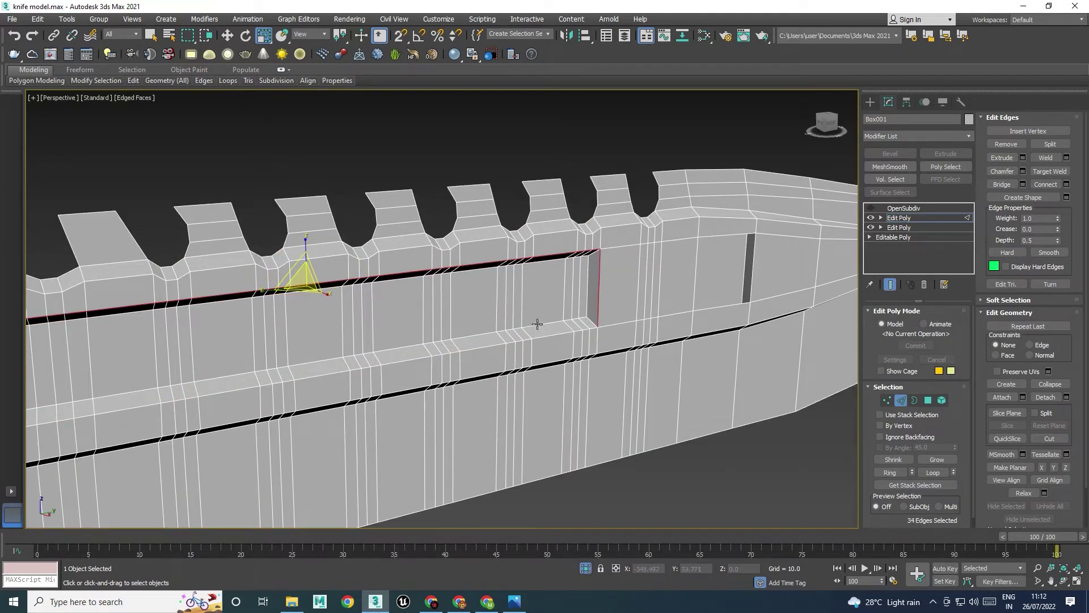
{"action": "double_click", "coordinate": [465, 348], "text": "ctrl"}
{"action": "scroll", "coordinate": [316, 367], "scroll_direction": "down", "scroll_amount": 3}
{"action": "middle_click_drag", "start_coordinate": [183, 375], "coordinate": [211, 336], "text": "alt"}
{"action": "left_click", "coordinate": [129, 333], "text": "ctrl"}
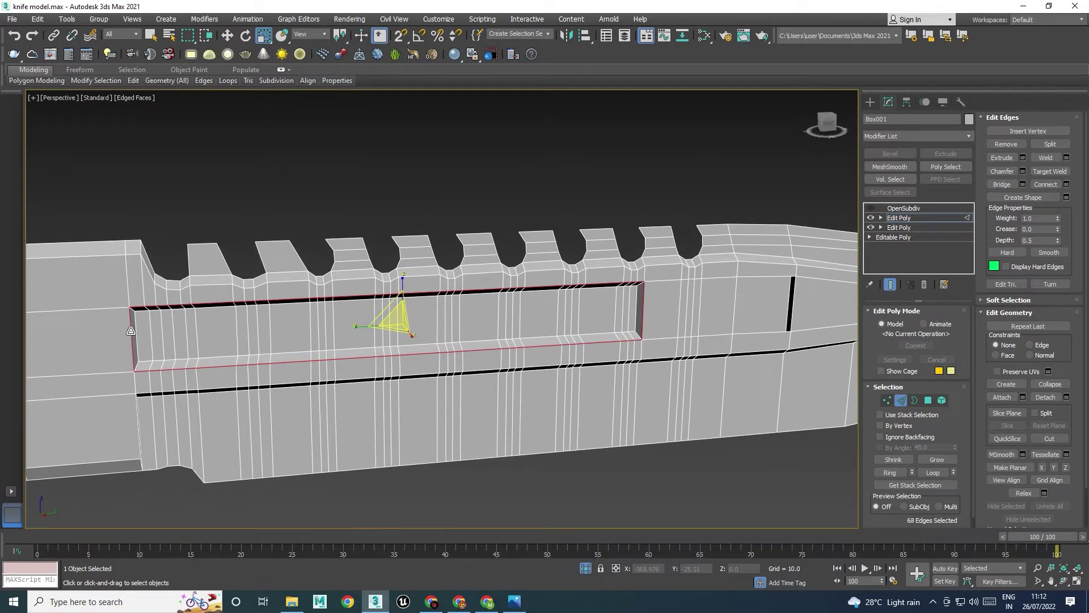
Set the crease of the selected groove rim edges to 0.25 and leave edge editing
{"action": "left_click", "coordinate": [1039, 230]}
{"action": "type", "text": "0.25"}
{"action": "key", "text": "Return"}
{"action": "left_click", "coordinate": [917, 219]}
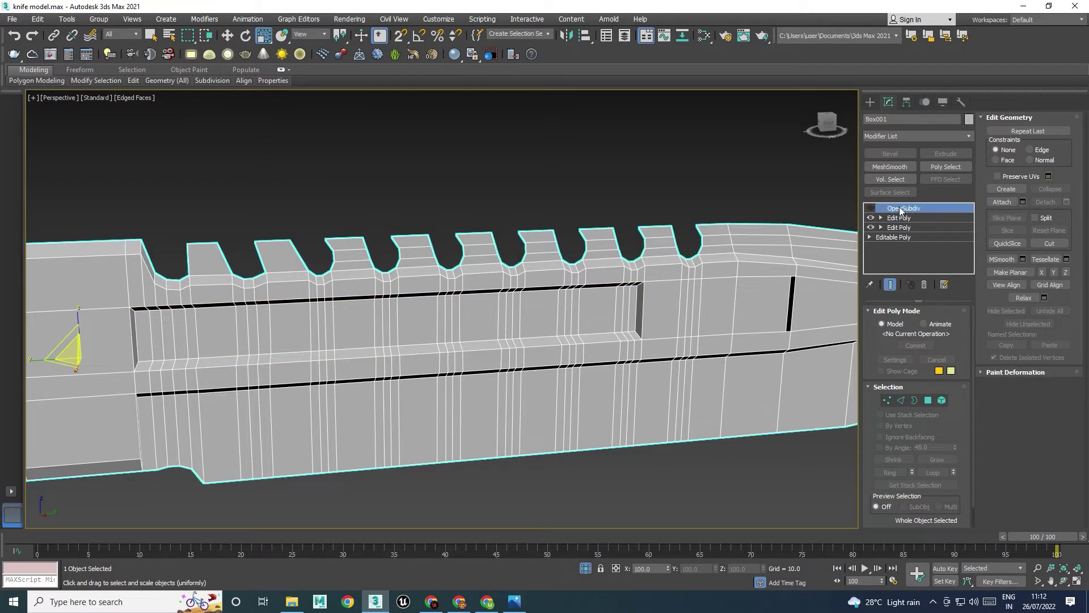
Examine the creased groove with OpenSubdiv enabled and edges hidden, and return to the upper Edit Poly with OpenSubdiv disabled
{"action": "left_click", "coordinate": [904, 208]}
{"action": "left_click", "coordinate": [871, 208]}
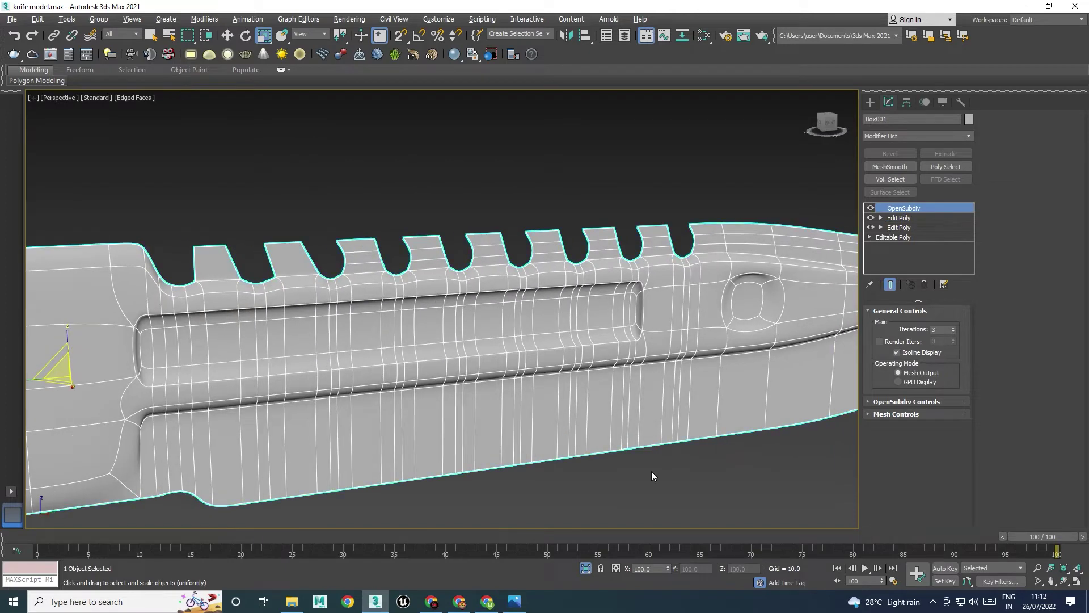
{"action": "left_click", "coordinate": [679, 448]}
{"action": "key", "text": "F4"}
{"action": "scroll", "coordinate": [680, 448], "scroll_direction": "down", "scroll_amount": 4}
{"action": "mouse_move", "coordinate": [680, 447]}
{"action": "middle_mouse_down", "text": "alt"}
{"action": "mouse_move", "coordinate": [722, 465]}
{"action": "mouse_move", "coordinate": [681, 427]}
{"action": "middle_mouse_up", "text": "alt"}
{"action": "left_click", "coordinate": [715, 410]}
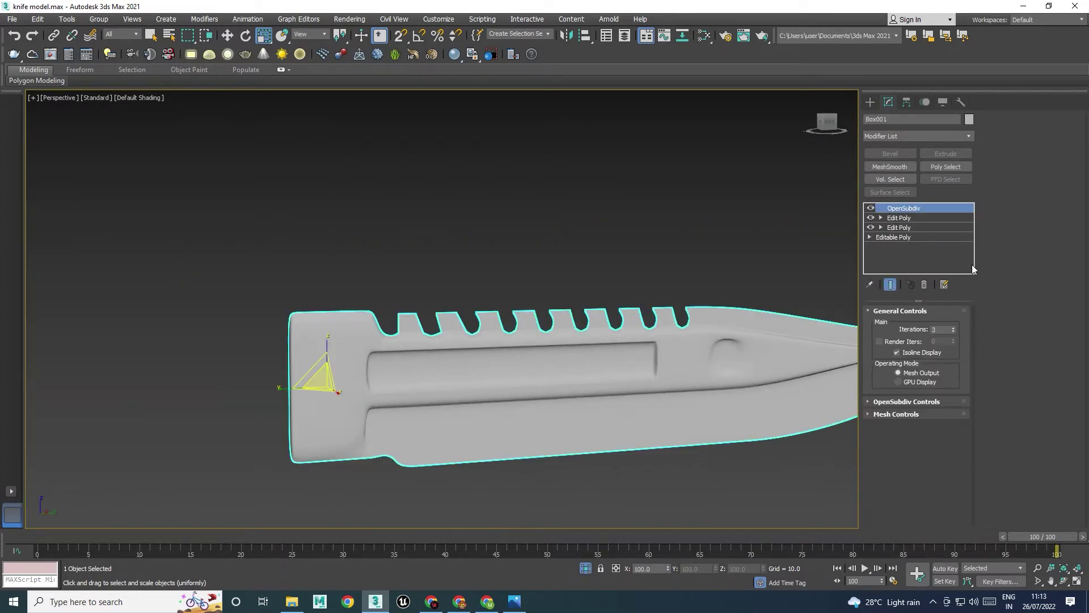
{"action": "left_click", "coordinate": [871, 208]}
{"action": "left_click", "coordinate": [898, 218]}
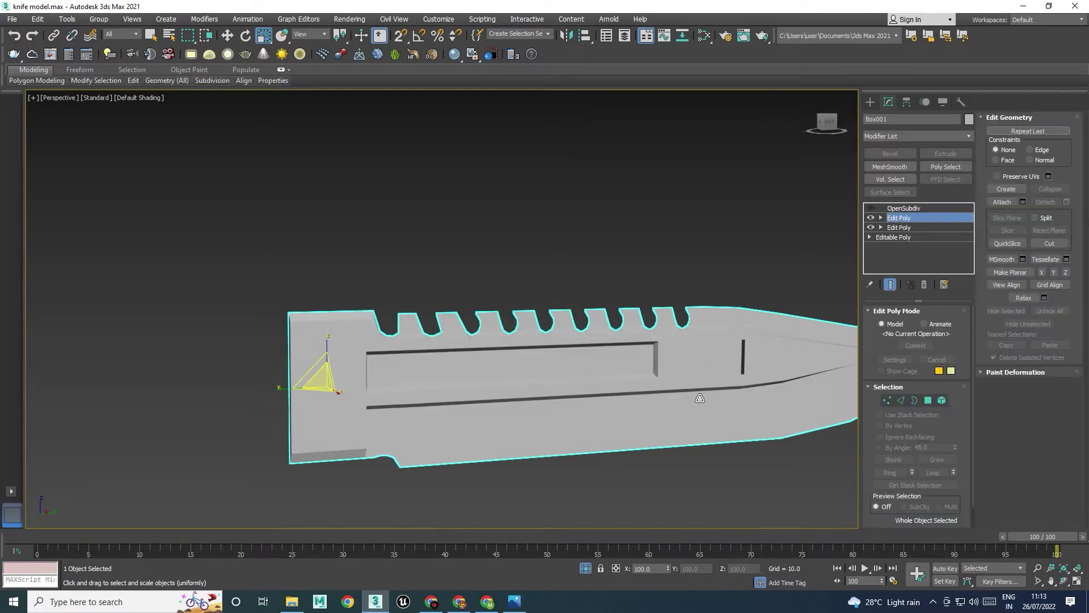
Leave isolation and make the blade see-through in the Right view over the reference picture's hole
{"action": "left_click", "coordinate": [587, 570]}
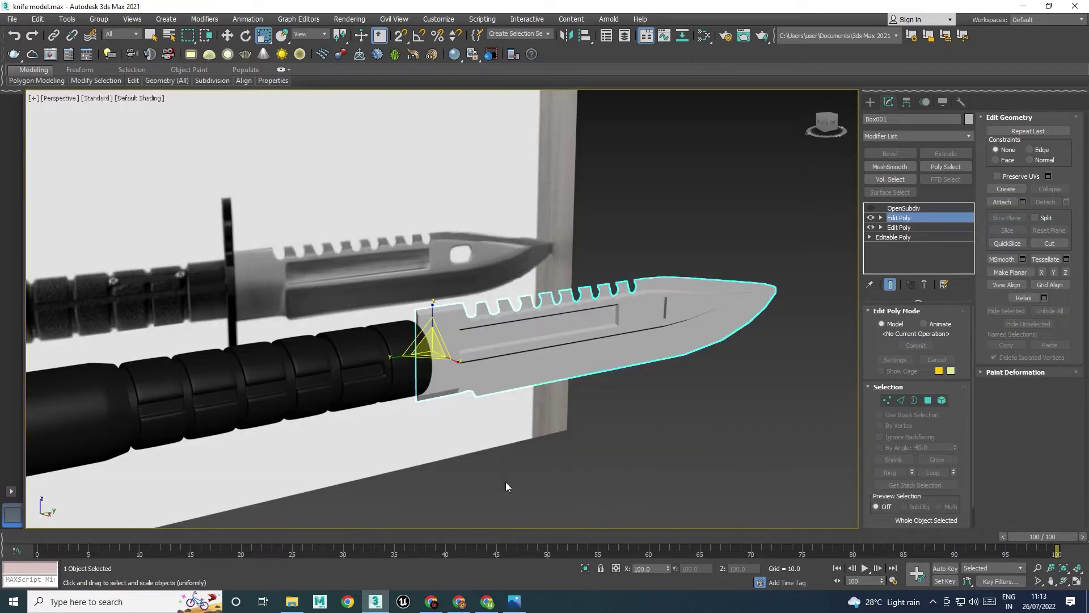
{"action": "key", "text": "alt+w"}
{"action": "key", "text": "alt+w"}
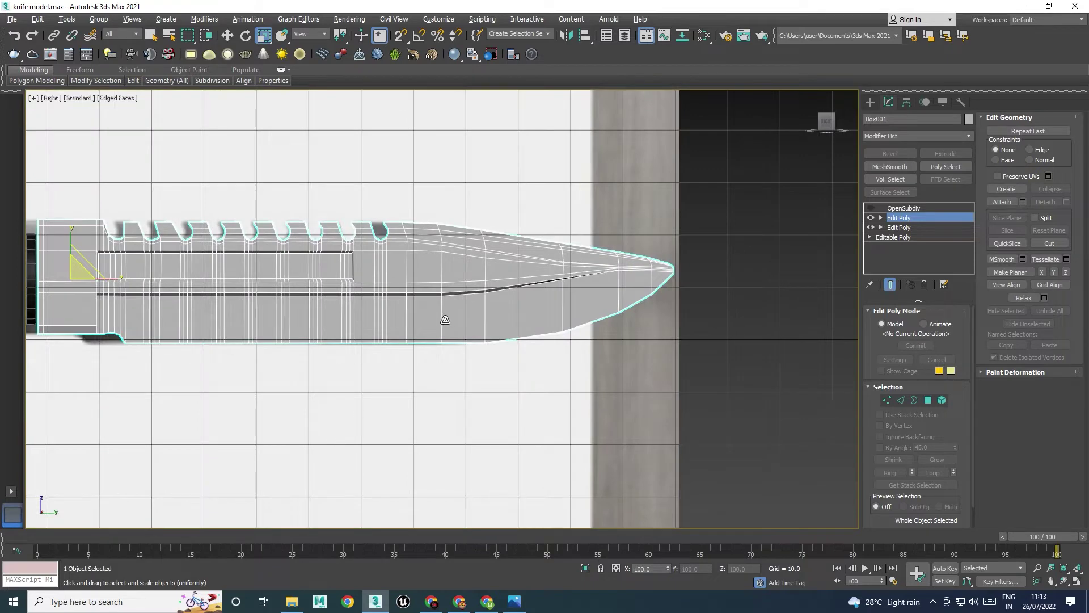
{"action": "key", "text": "alt+x"}
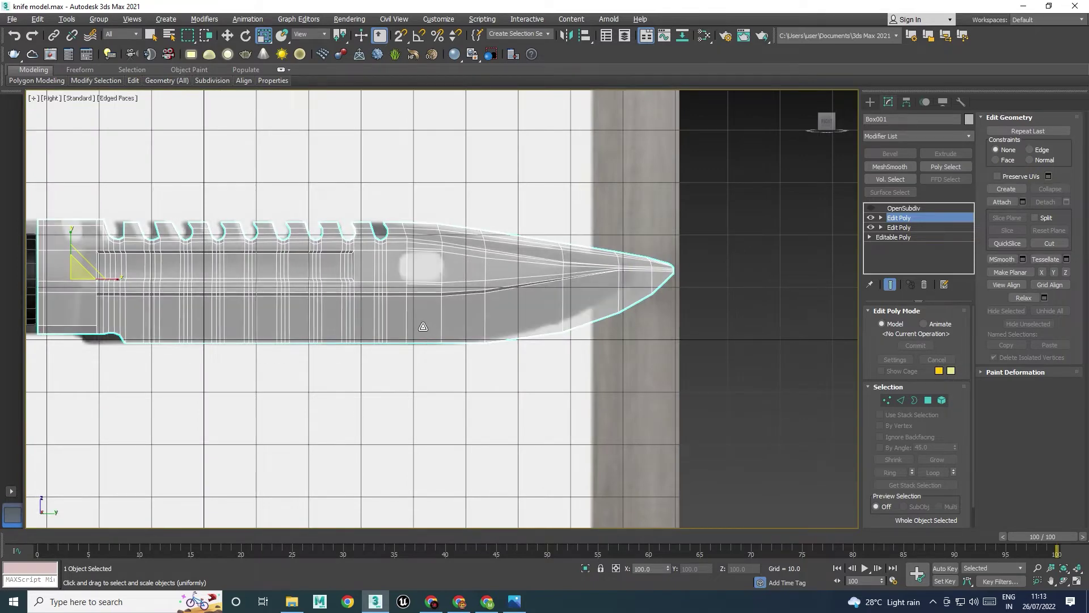
{"action": "scroll", "coordinate": [417, 284], "scroll_direction": "up", "scroll_amount": 3}
{"action": "scroll", "coordinate": [443, 269], "scroll_direction": "up", "scroll_amount": 1}
{"action": "scroll", "coordinate": [446, 267], "scroll_direction": "up", "scroll_amount": 2}
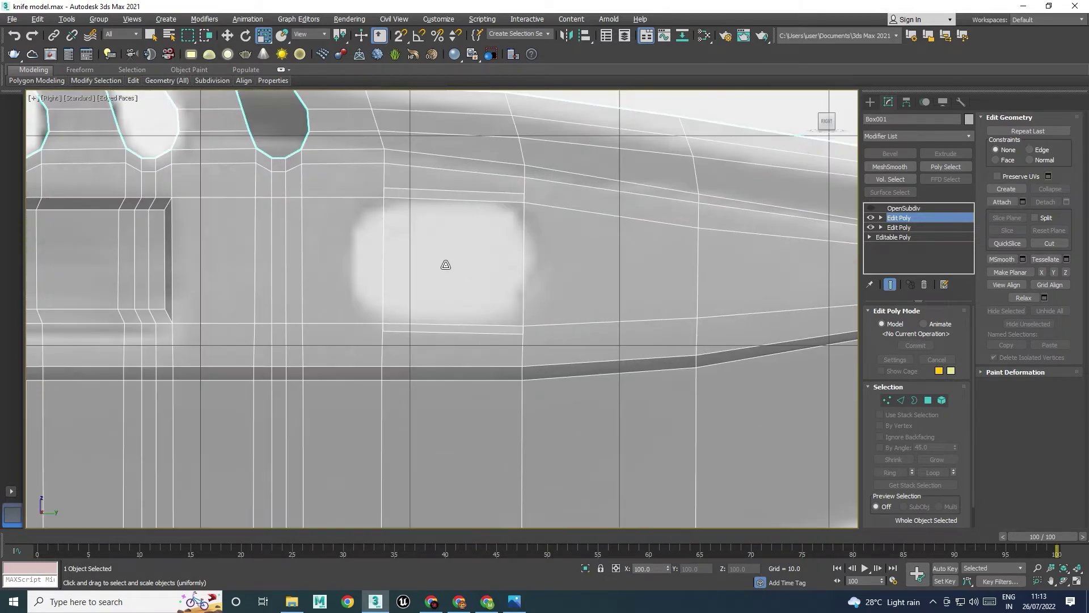
Select the upper edge of the hole recess and examine its position in the perspective view and against the reference
{"action": "key", "text": "2"}
{"action": "left_click", "coordinate": [475, 219]}
{"action": "key", "text": "alt+w"}
{"action": "middle_click", "coordinate": [629, 319]}
{"action": "key", "text": "alt+w"}
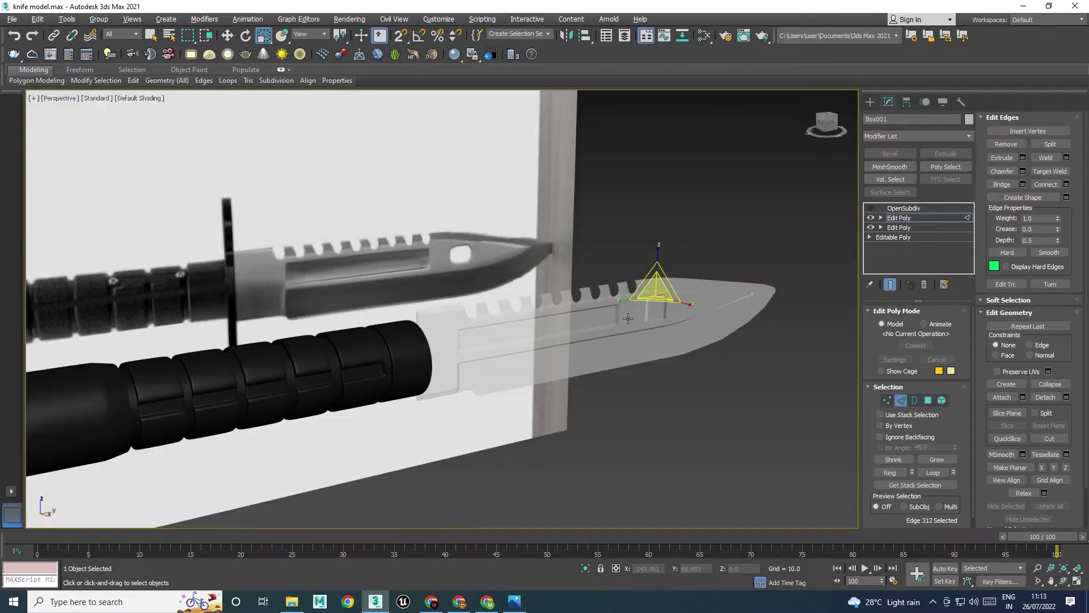
{"action": "scroll", "coordinate": [660, 318], "scroll_direction": "up", "scroll_amount": 5}
{"action": "middle_click_drag", "start_coordinate": [660, 319], "coordinate": [676, 290], "text": "alt"}
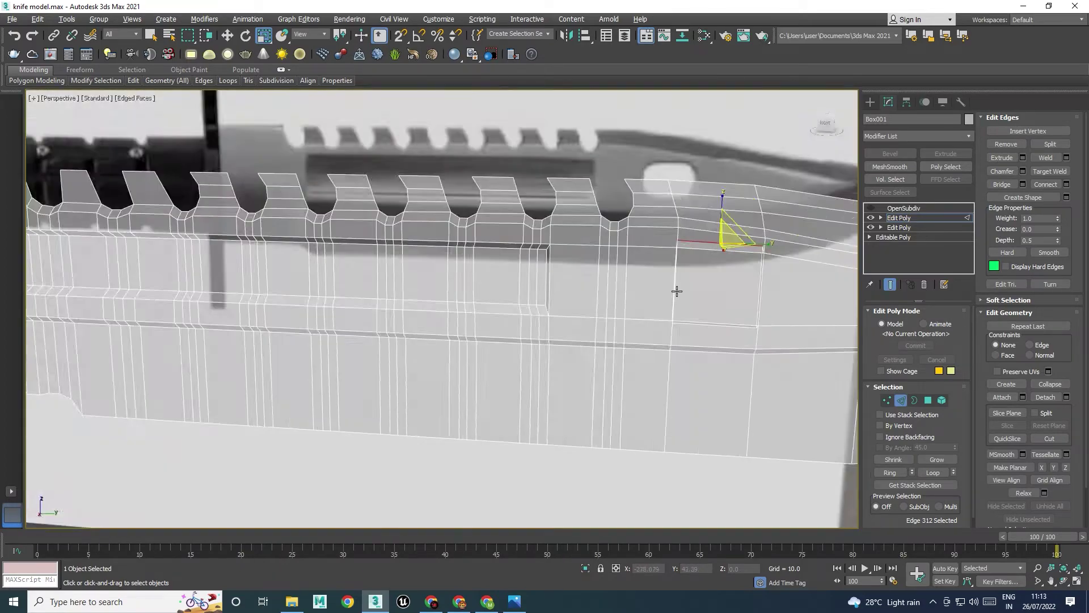
{"action": "key", "text": "alt+w"}
{"action": "middle_click", "coordinate": [291, 400]}
{"action": "key", "text": "alt+w"}
{"action": "scroll", "coordinate": [407, 285], "scroll_direction": "down", "scroll_amount": 3}
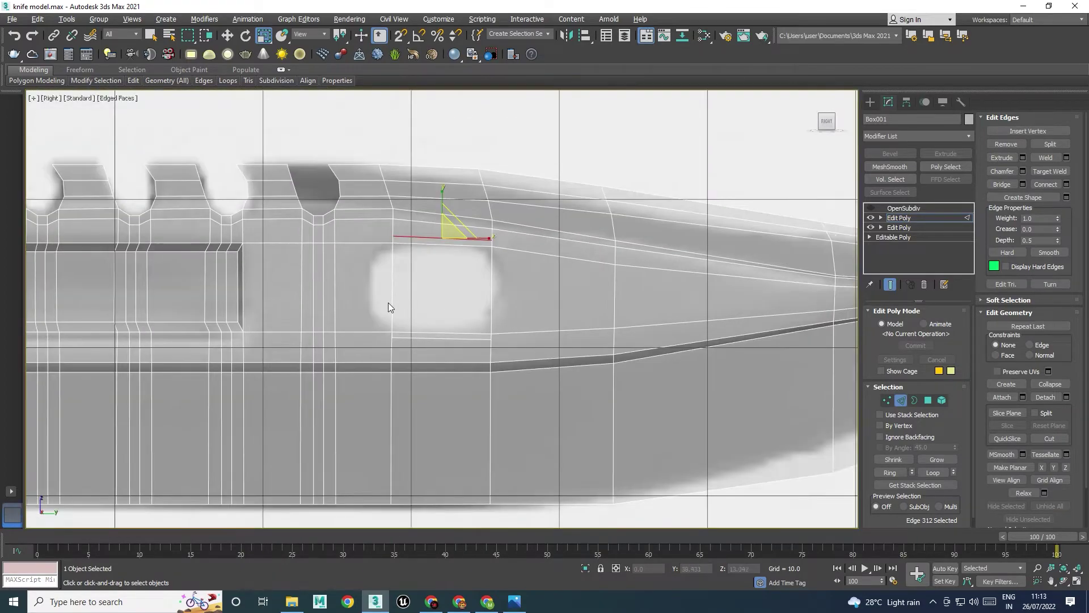
Move the handle-side corner vertices of the hole recess, and the vertices below them, toward the handle to match the reference hole
{"action": "key", "text": "1"}
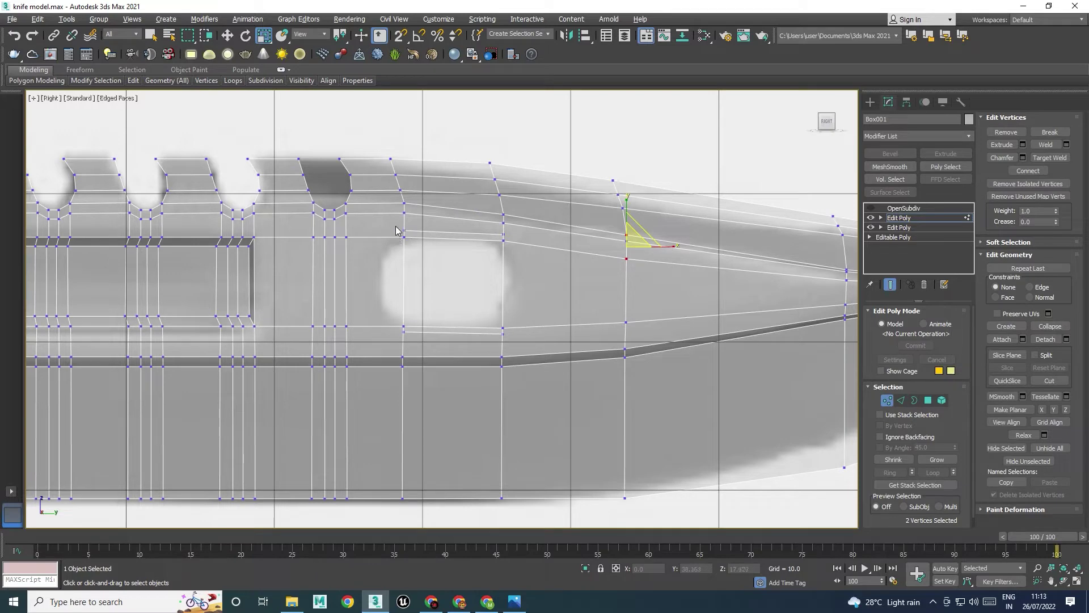
{"action": "left_click_drag", "start_coordinate": [427, 278], "coordinate": [427, 278]}
{"action": "key", "text": "w"}
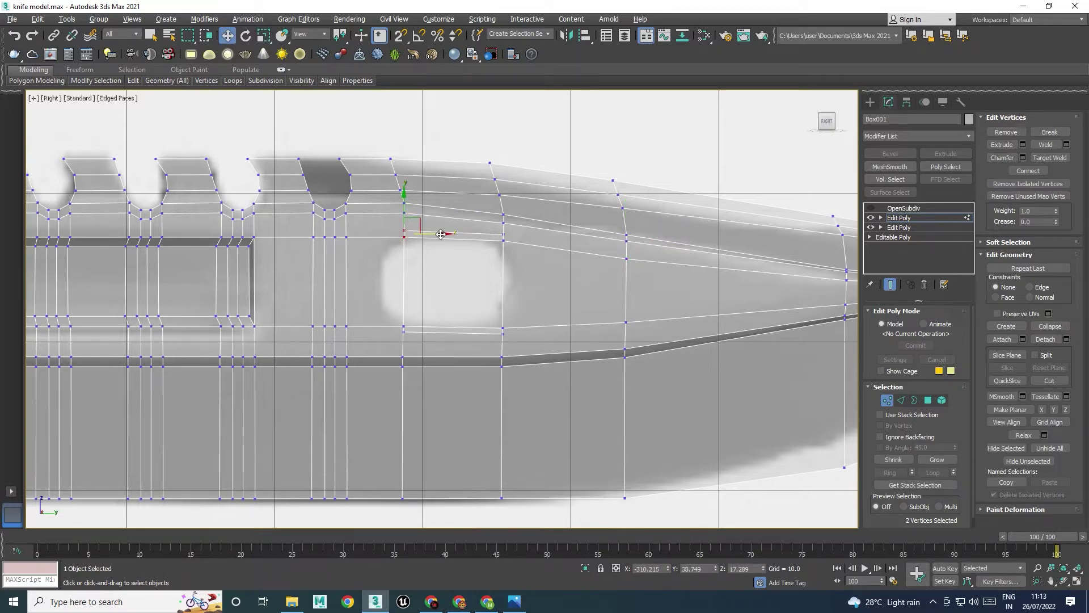
{"action": "left_click_drag", "start_coordinate": [435, 234], "coordinate": [404, 235]}
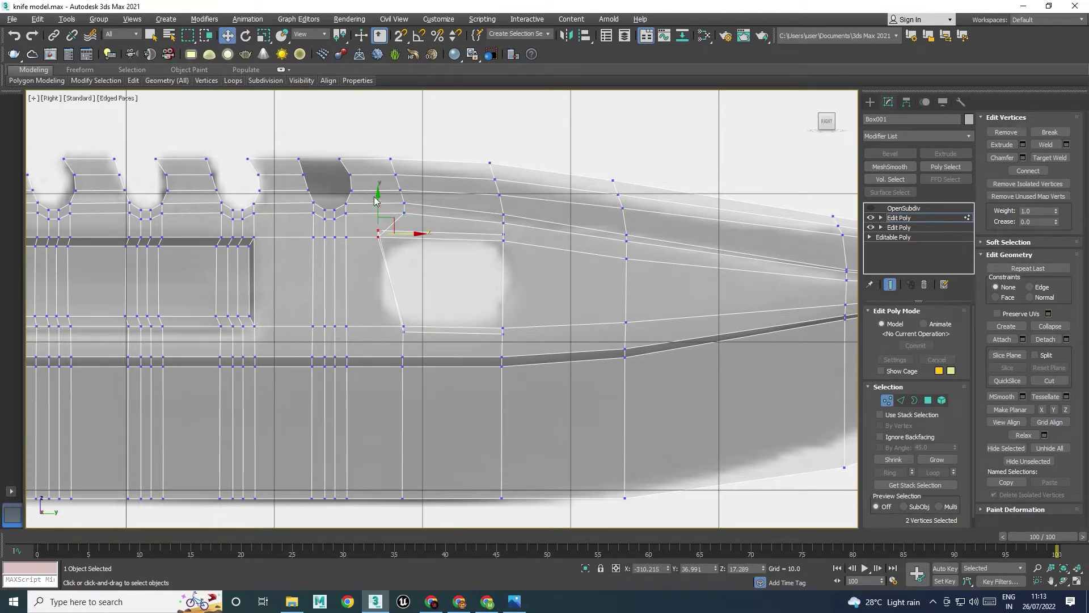
{"action": "left_click", "coordinate": [403, 328]}
{"action": "left_click_drag", "start_coordinate": [426, 329], "coordinate": [386, 363]}
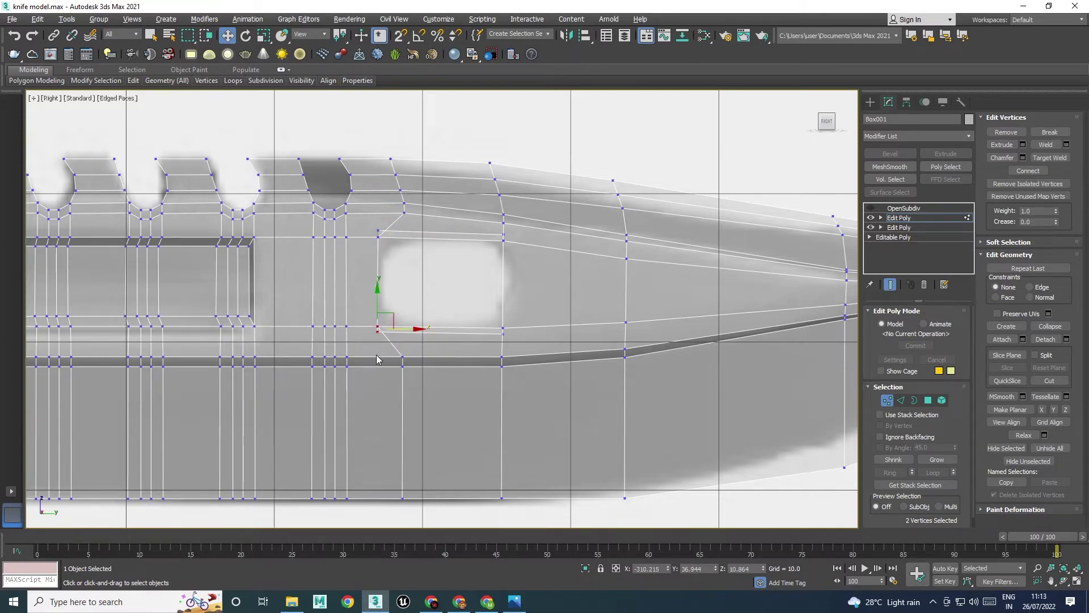
{"action": "left_click_drag", "start_coordinate": [429, 465], "coordinate": [433, 475]}
{"action": "left_click_drag", "start_coordinate": [441, 410], "coordinate": [415, 418]}
{"action": "middle_click_drag", "start_coordinate": [495, 262], "coordinate": [470, 260]}
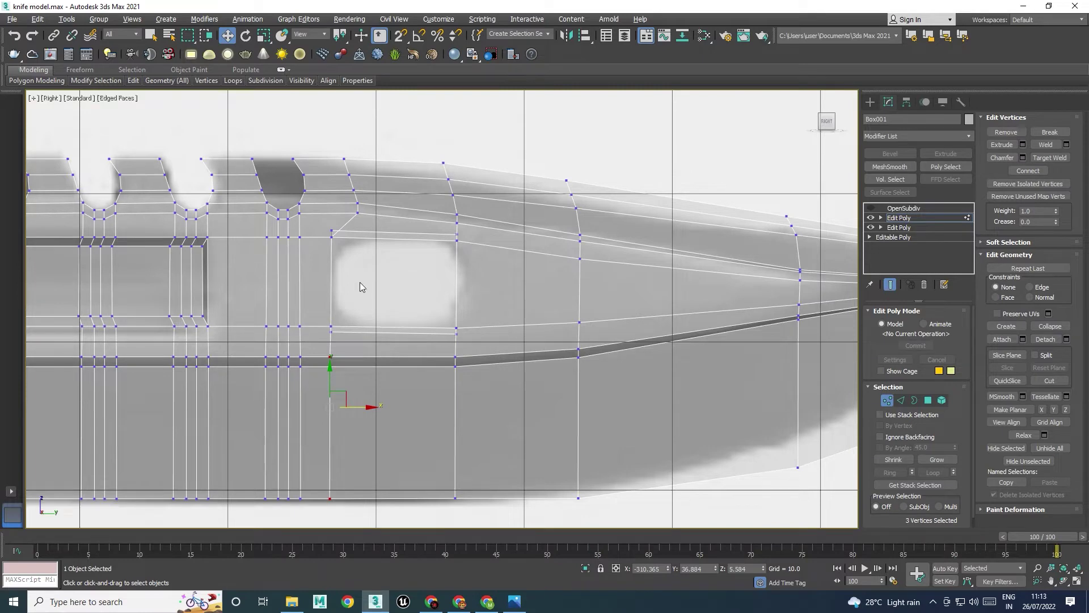
{"action": "middle_click_drag", "start_coordinate": [360, 286], "coordinate": [364, 278]}
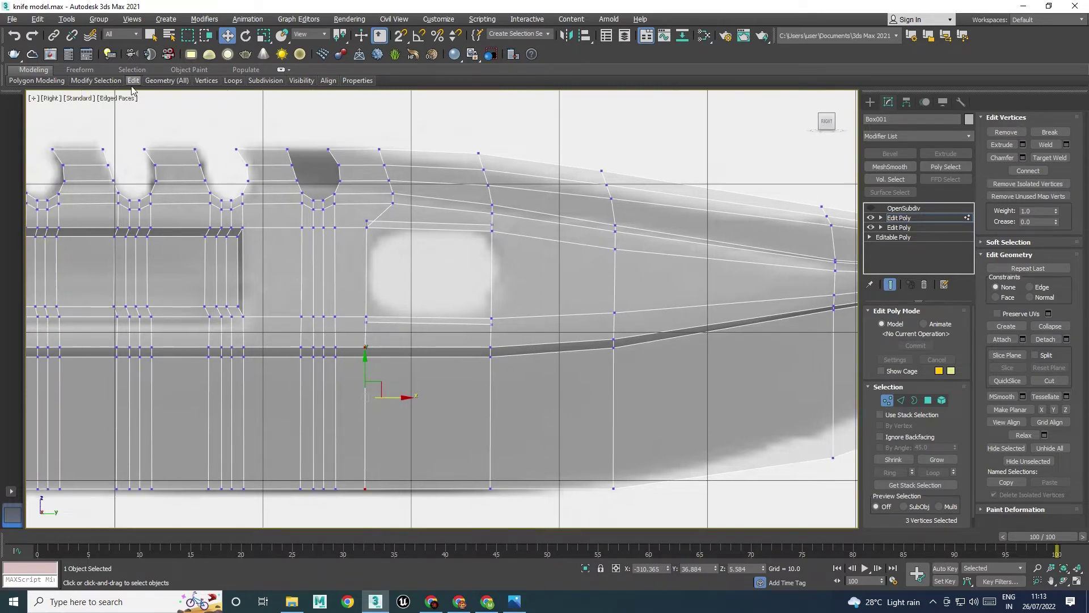
Insert a lengthwise and a vertical edge loop through the middle of the hole recess with SwiftLoop
{"action": "mouse_move", "coordinate": [134, 82]}
{"action": "left_click", "coordinate": [226, 108]}
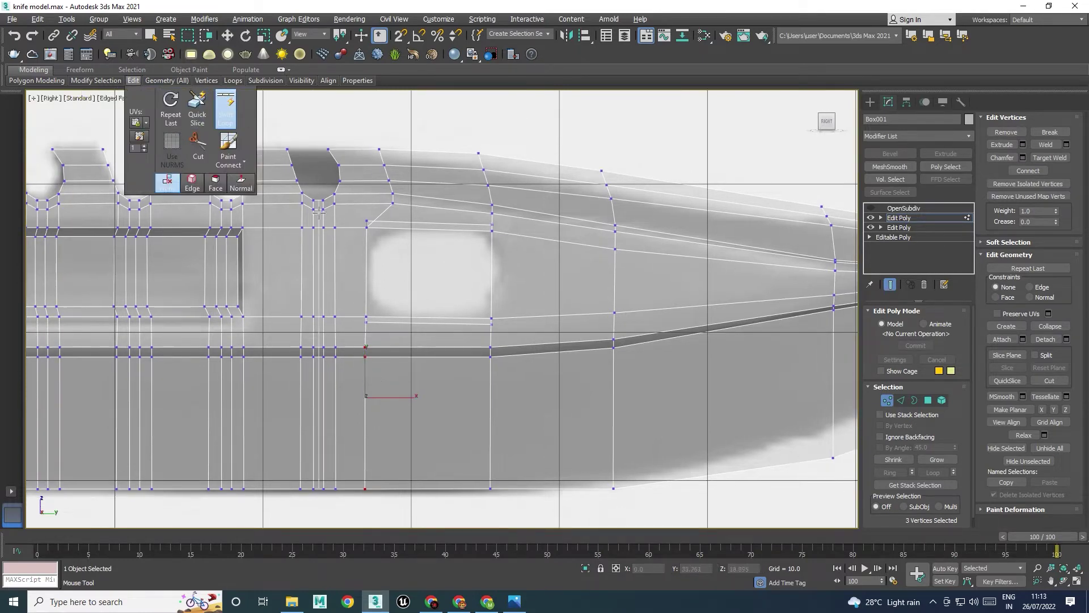
{"action": "left_click", "coordinate": [345, 271]}
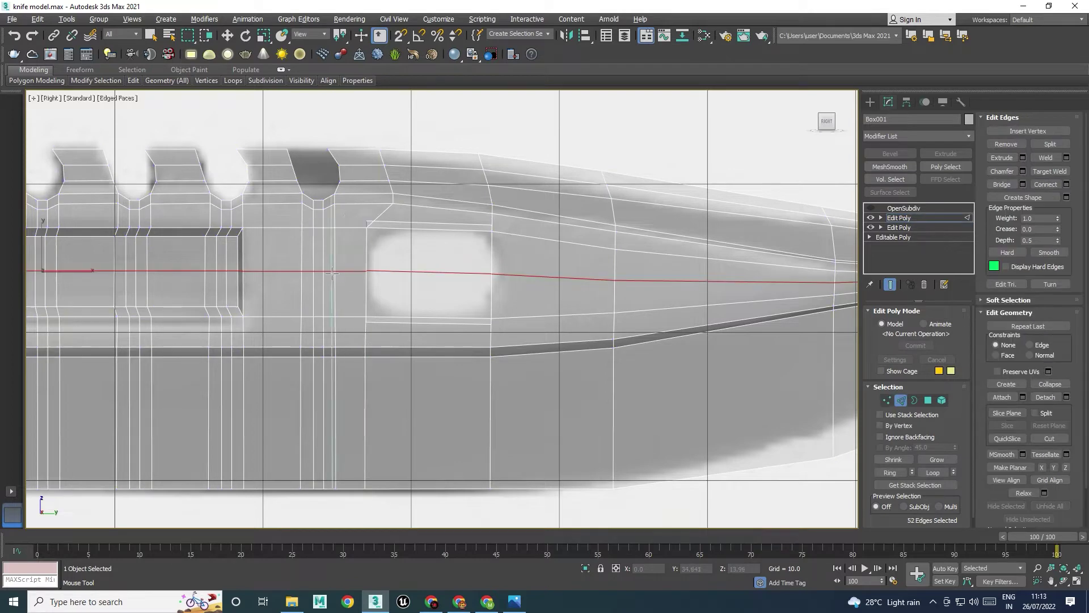
{"action": "left_click", "coordinate": [429, 293]}
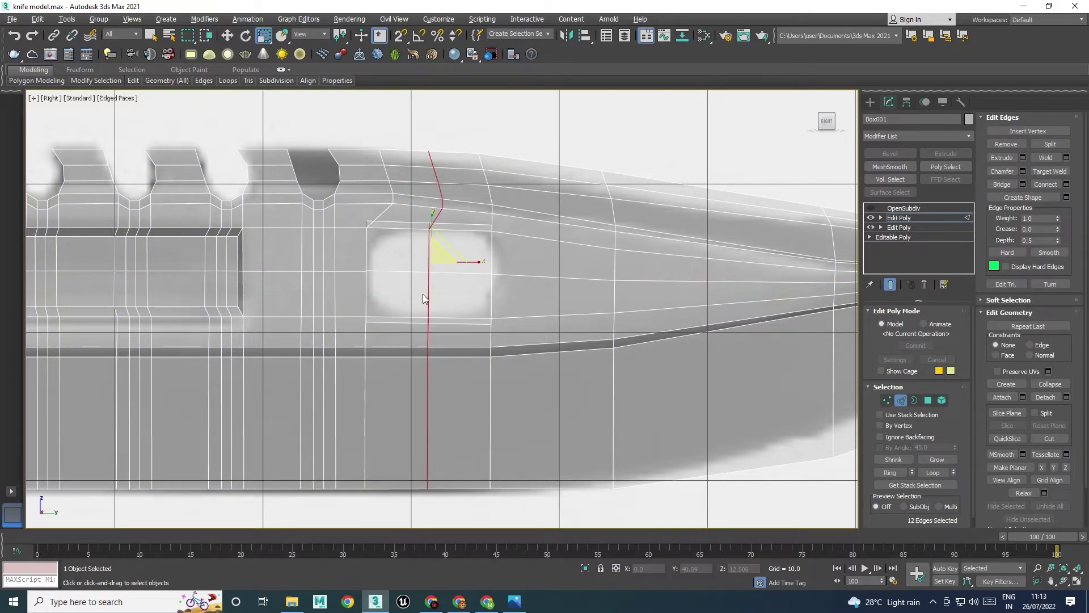
Straighten the new vertical edge loop by scaling it flat along the blade's length
{"action": "key", "text": "r"}
{"action": "left_click_drag", "start_coordinate": [479, 262], "coordinate": [29, 221]}
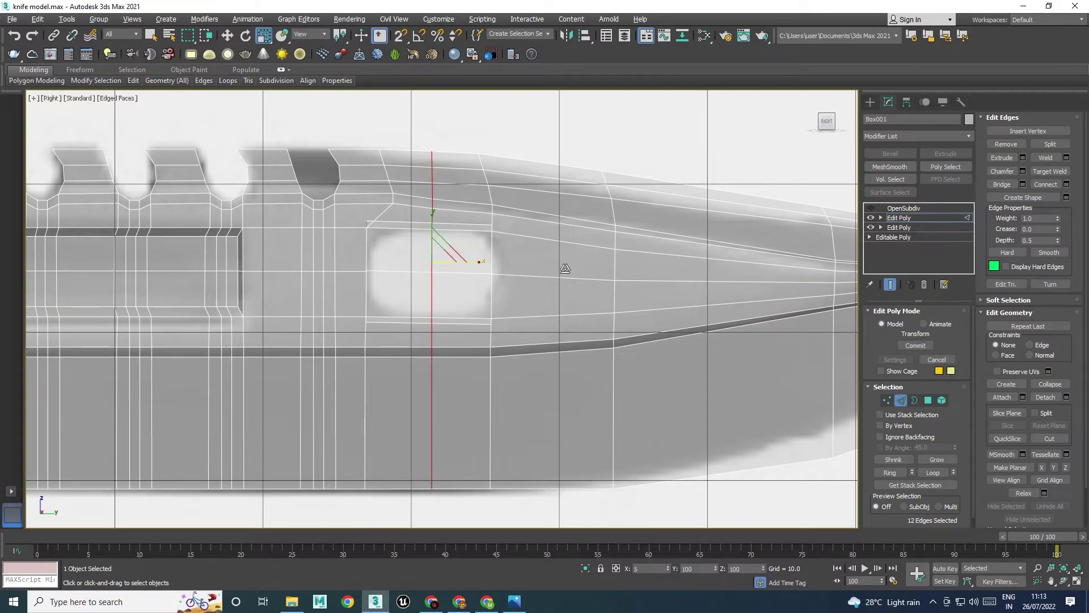
{"action": "key", "text": "w"}
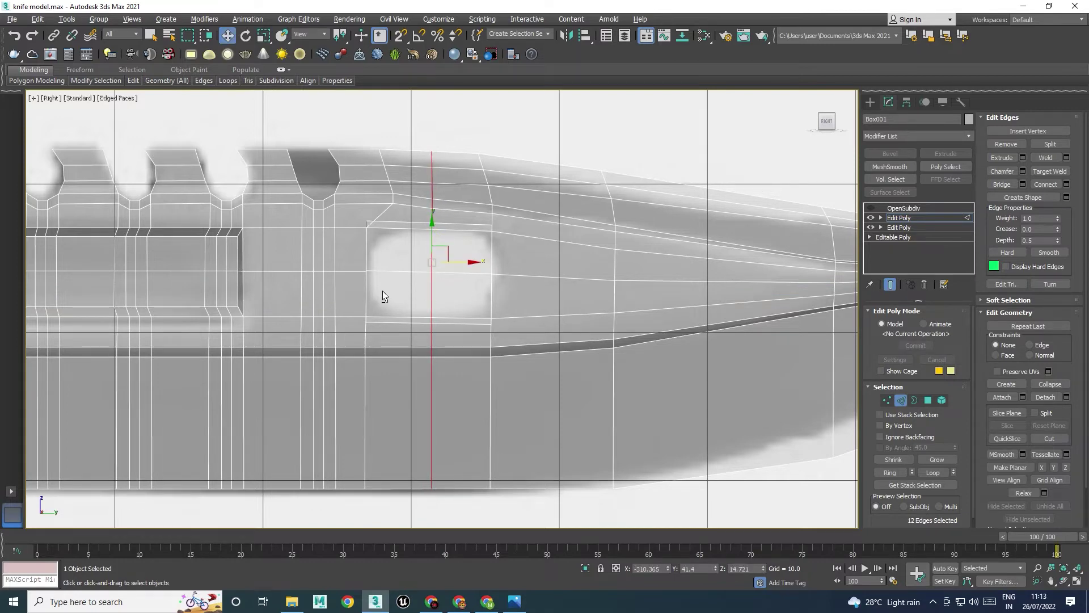
Return to the perspective view, turn off the blade's see-through display and clear the edge selection
{"action": "key", "text": "alt+w"}
{"action": "key", "text": "alt+w"}
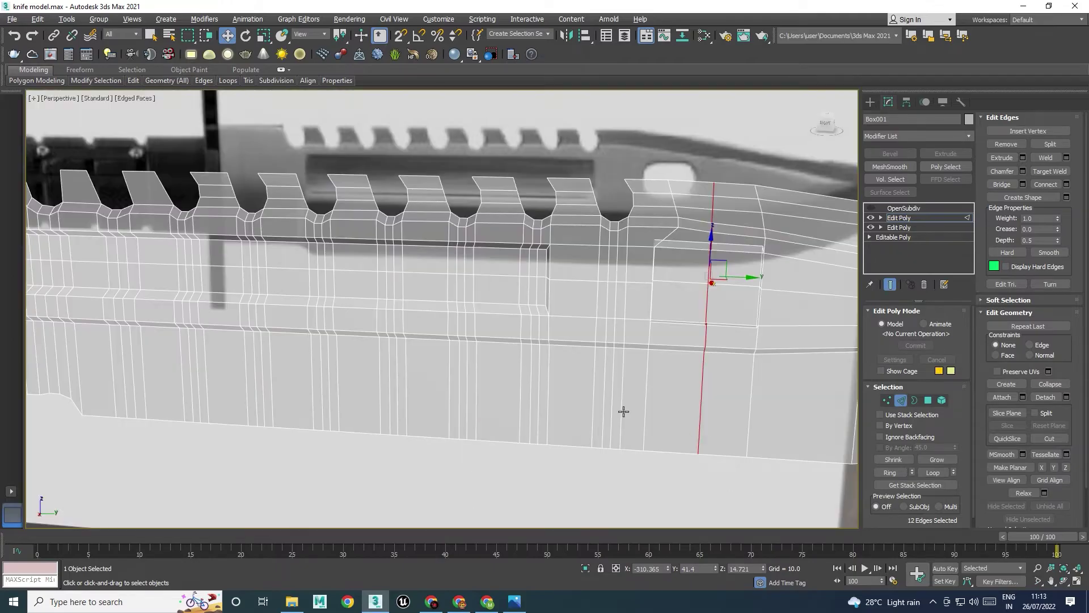
{"action": "key", "text": "alt+z"}
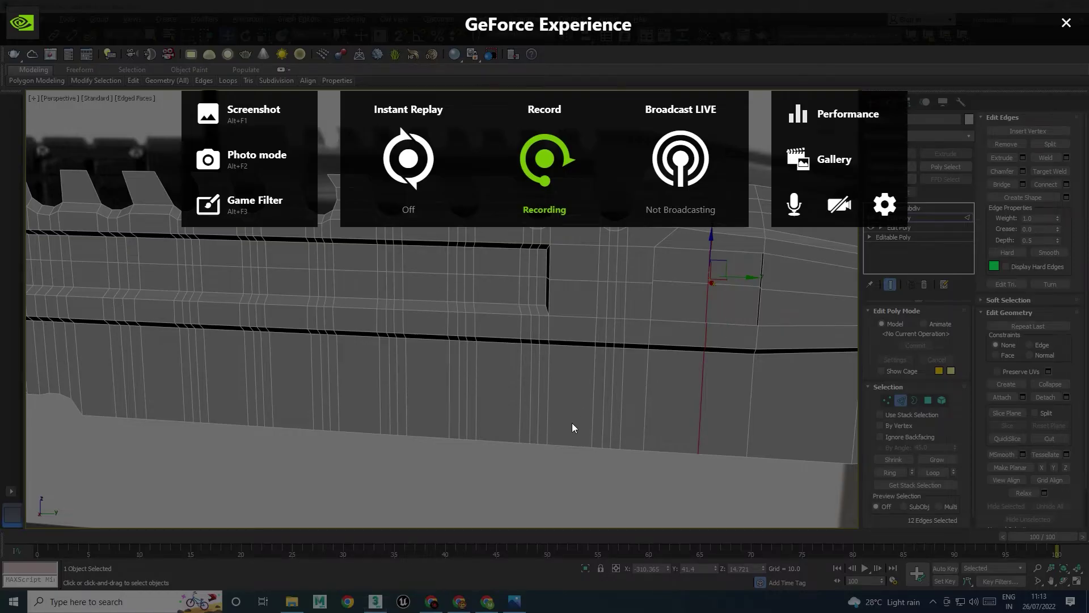
{"action": "left_click", "coordinate": [1066, 22]}
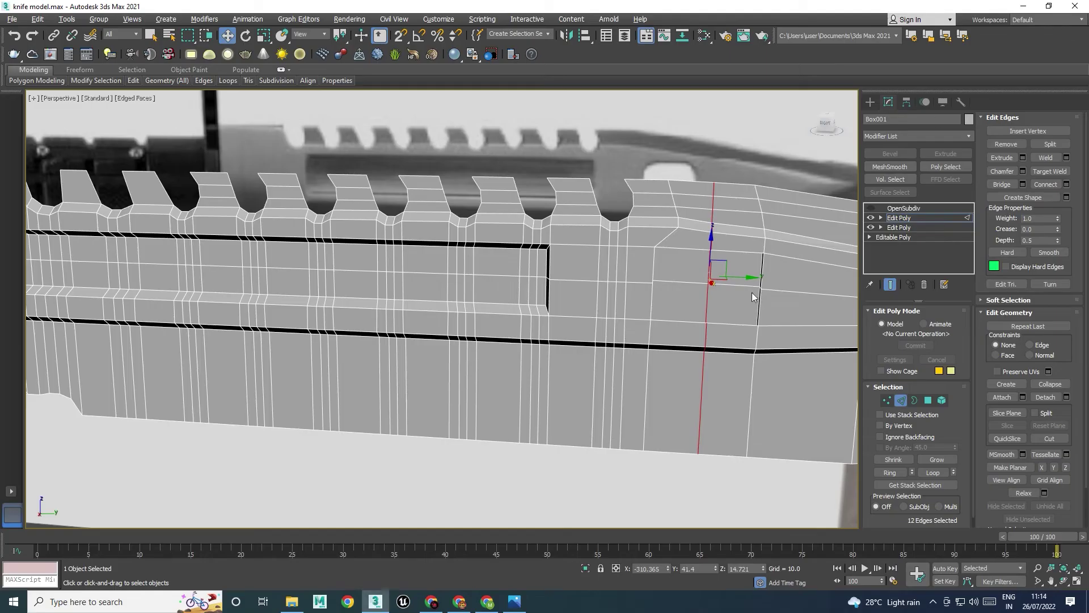
{"action": "left_click", "coordinate": [702, 283]}
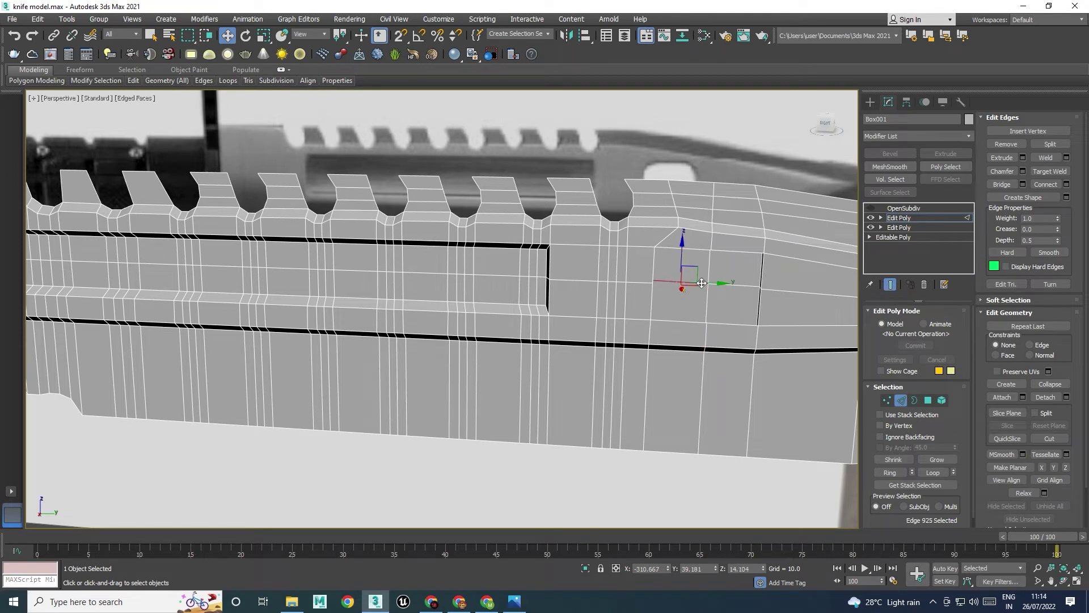
{"action": "left_click", "coordinate": [702, 289]}
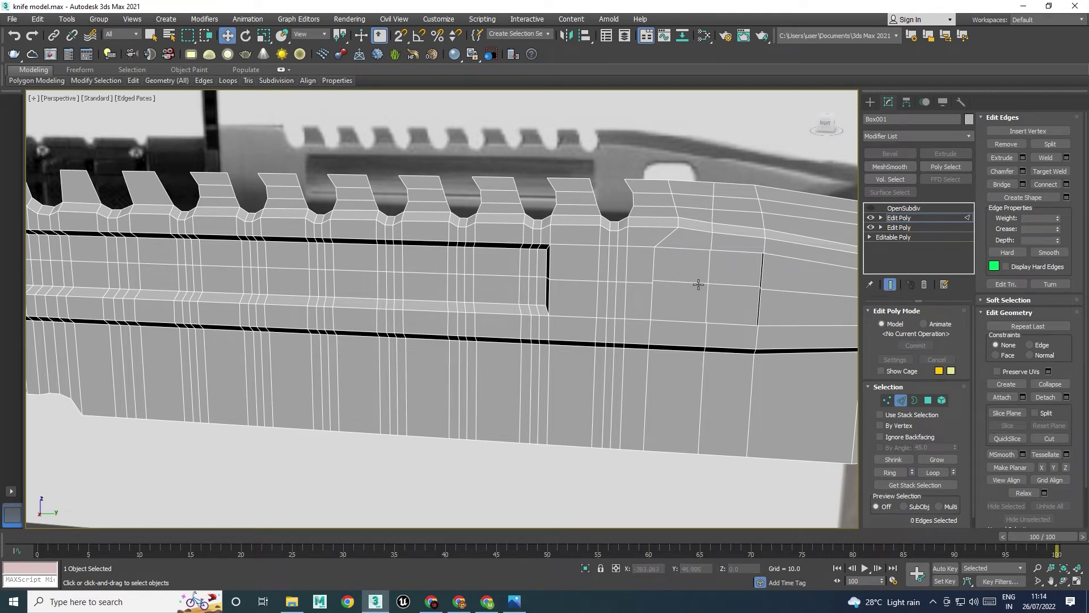
Delete the four polygons inside the rectangular hole recess near the blade tip to open the hole
{"action": "key", "text": "4"}
{"action": "left_click", "coordinate": [690, 275]}
{"action": "middle_click_drag", "start_coordinate": [690, 275], "coordinate": [727, 273], "text": "alt"}
{"action": "scroll", "coordinate": [726, 273], "scroll_direction": "up", "scroll_amount": 2}
{"action": "left_click", "coordinate": [729, 270], "text": "ctrl"}
{"action": "left_click", "coordinate": [676, 303], "text": "ctrl"}
{"action": "left_click", "coordinate": [747, 312], "text": "ctrl"}
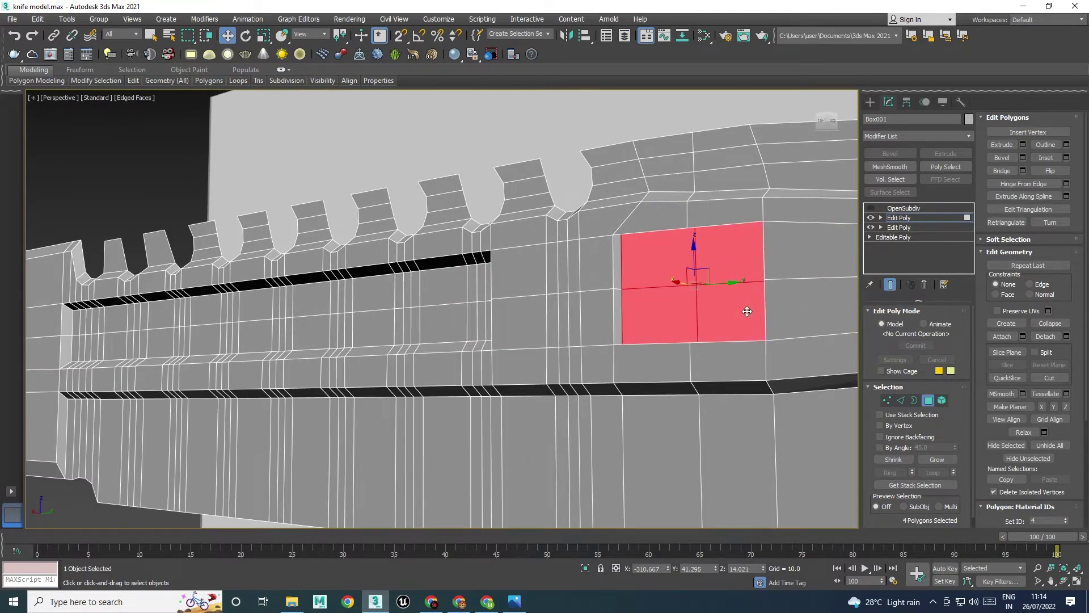
{"action": "key", "text": "Delete"}
{"action": "middle_click_drag", "start_coordinate": [692, 321], "coordinate": [827, 271], "text": "alt"}
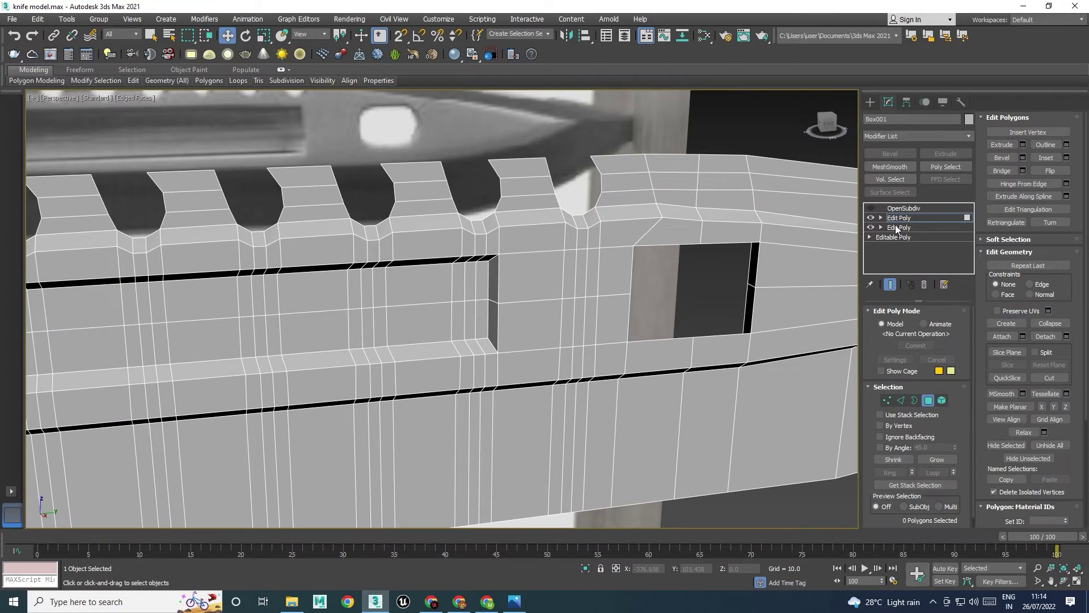
Enable OpenSubdiv, hide the edges, and compare the smoothed blade and its hole with the reference picture
{"action": "left_click", "coordinate": [904, 209]}
{"action": "left_click", "coordinate": [871, 208]}
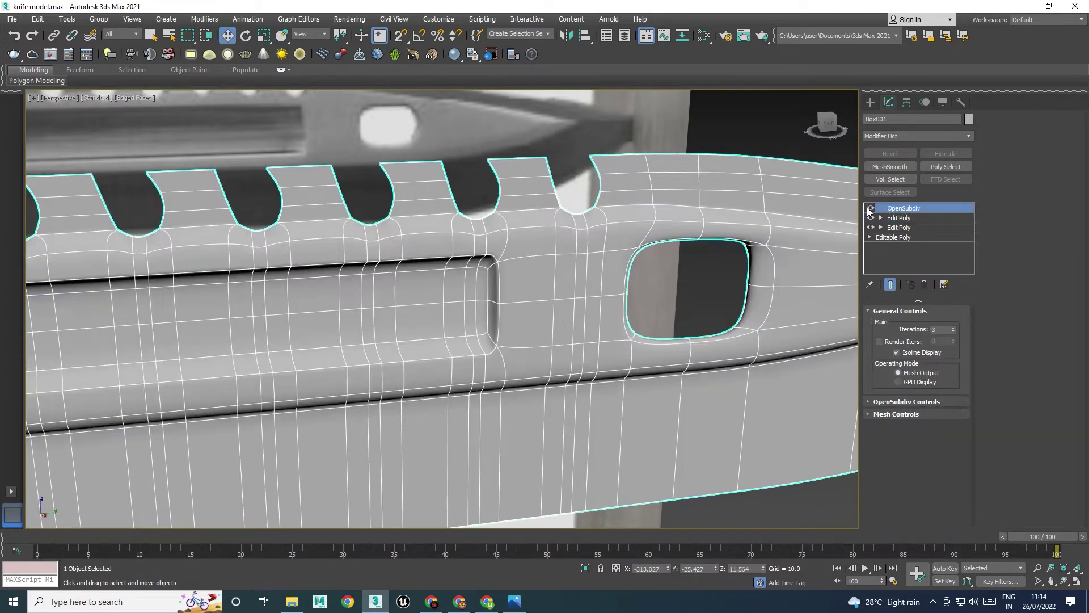
{"action": "scroll", "coordinate": [689, 264], "scroll_direction": "down", "scroll_amount": 3}
{"action": "middle_click_drag", "start_coordinate": [681, 365], "coordinate": [704, 352], "text": "alt"}
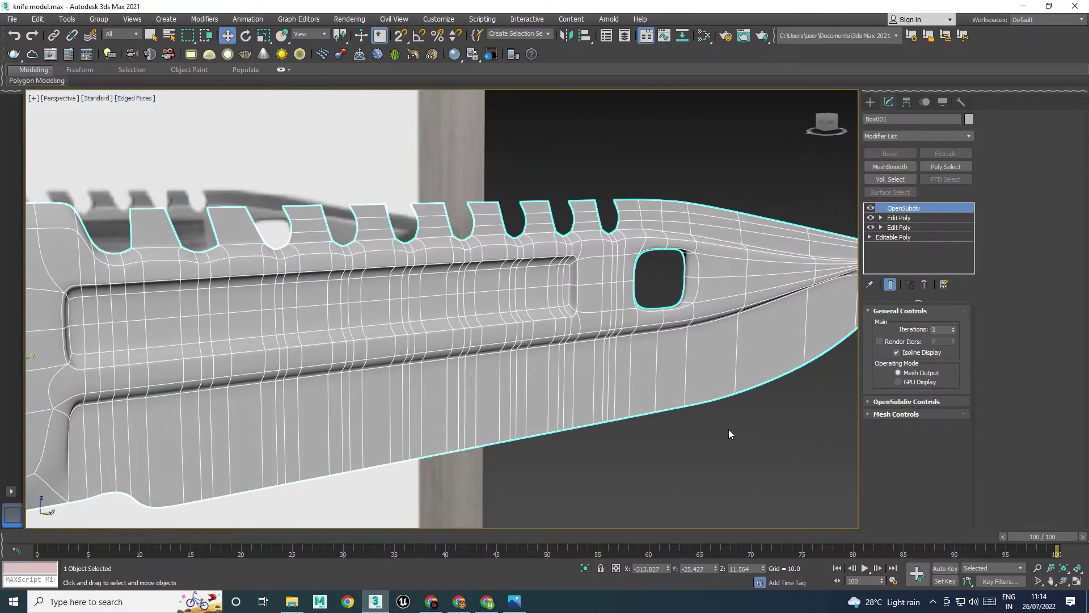
{"action": "left_click", "coordinate": [729, 429]}
{"action": "key", "text": "F4"}
{"action": "scroll", "coordinate": [725, 427], "scroll_direction": "down", "scroll_amount": 5}
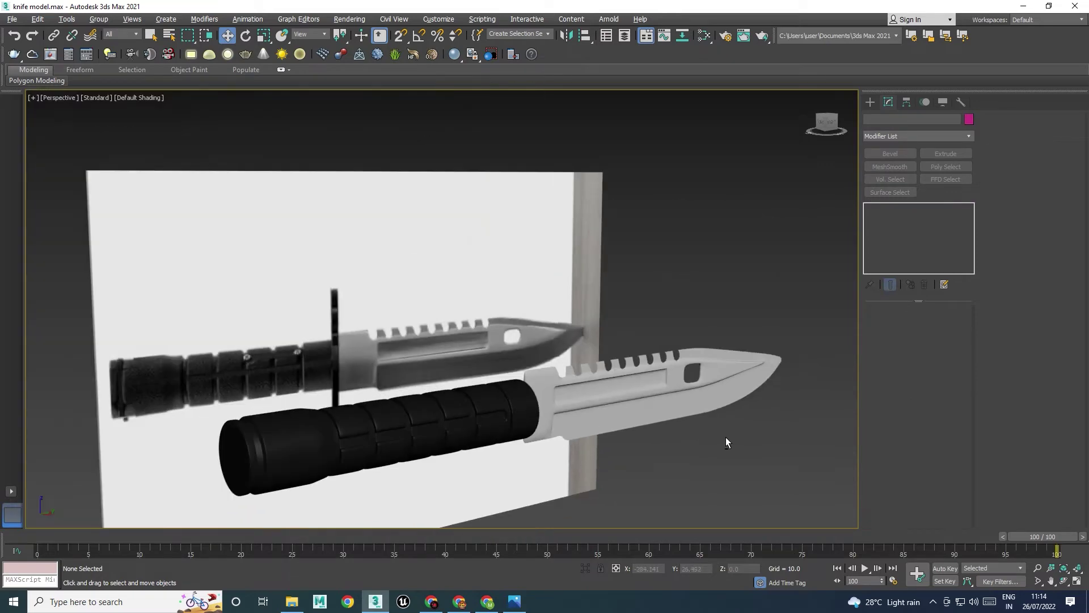
{"action": "scroll", "coordinate": [730, 407], "scroll_direction": "up", "scroll_amount": 3}
{"action": "mouse_move", "coordinate": [729, 407]}
{"action": "middle_mouse_down", "text": "alt"}
{"action": "mouse_move", "coordinate": [662, 402]}
{"action": "mouse_move", "coordinate": [718, 410]}
{"action": "middle_mouse_up", "text": "alt"}
{"action": "scroll", "coordinate": [646, 400], "scroll_direction": "down", "scroll_amount": 3}
{"action": "left_click", "coordinate": [731, 353]}
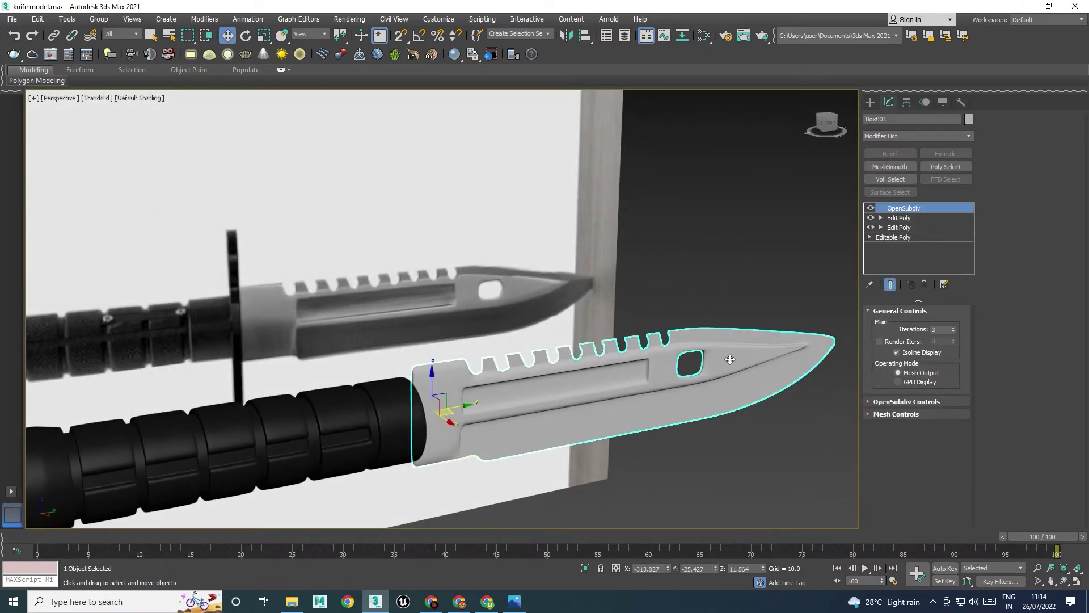
Disable OpenSubdiv, return to the upper Edit Poly and show the edges around the open hole
{"action": "scroll", "coordinate": [730, 358], "scroll_direction": "up", "scroll_amount": 3}
{"action": "left_click", "coordinate": [871, 208]}
{"action": "left_click", "coordinate": [899, 217]}
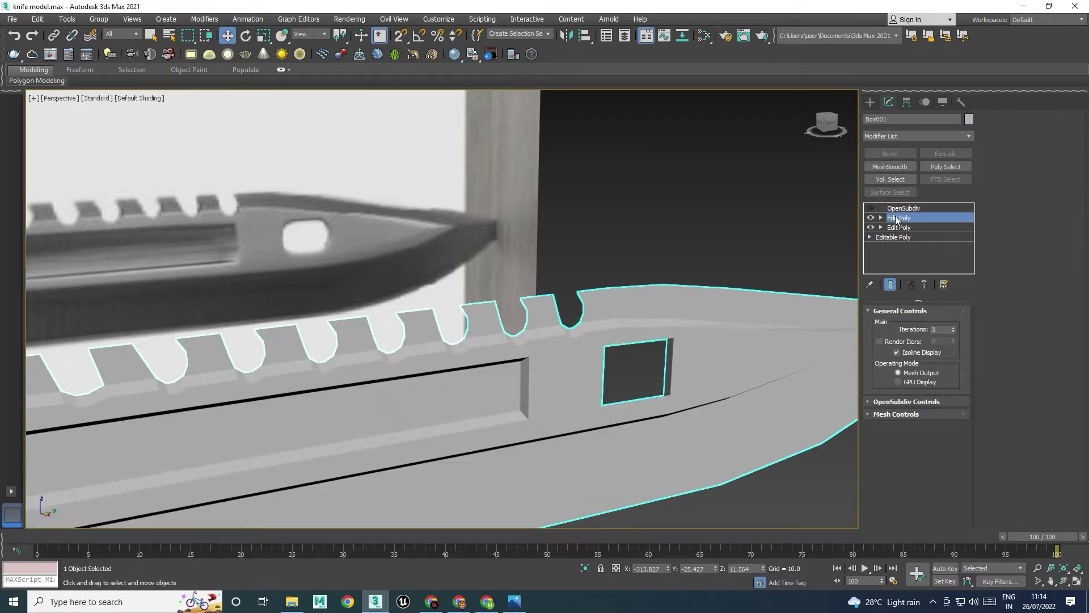
{"action": "key", "text": "F4"}
{"action": "scroll", "coordinate": [639, 369], "scroll_direction": "up", "scroll_amount": 3}
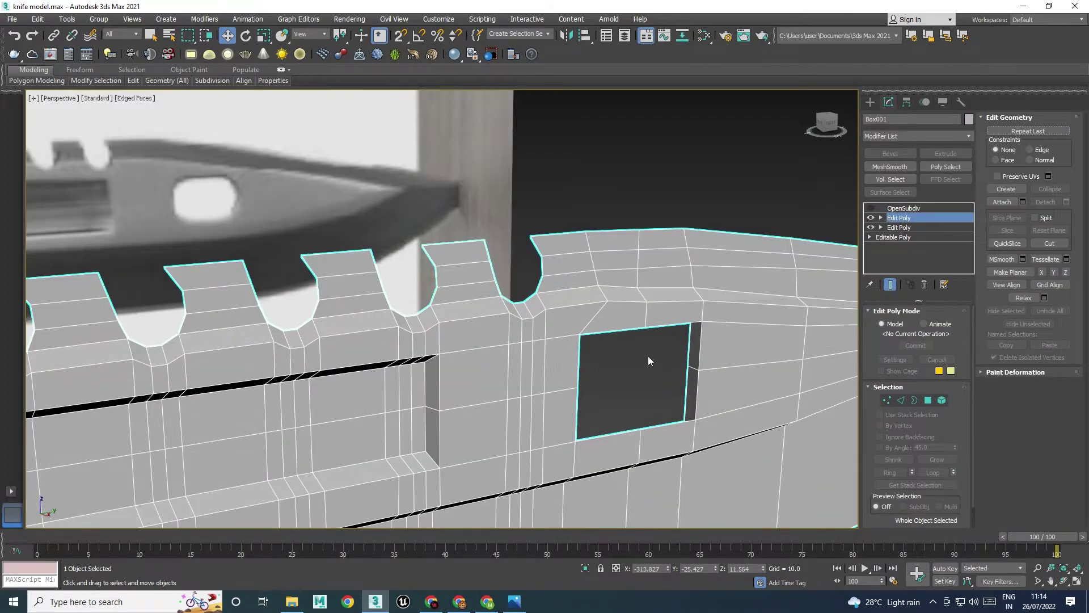
Chamfer the eight rim edges on both sides of the rectangular hole with an amount of 0.226 and 2 segments
{"action": "key", "text": "2"}
{"action": "double_click", "coordinate": [621, 328]}
{"action": "middle_click_drag", "start_coordinate": [639, 338], "coordinate": [626, 295], "text": "alt"}
{"action": "double_click", "coordinate": [719, 352], "text": "ctrl"}
{"action": "double_click", "coordinate": [567, 379], "text": "ctrl"}
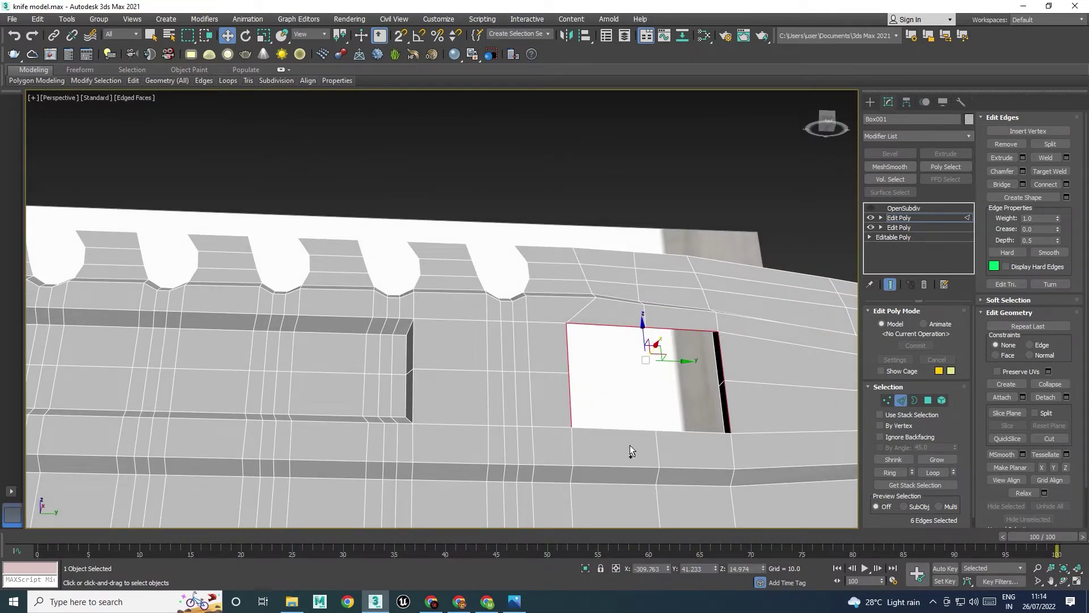
{"action": "double_click", "coordinate": [630, 431], "text": "ctrl"}
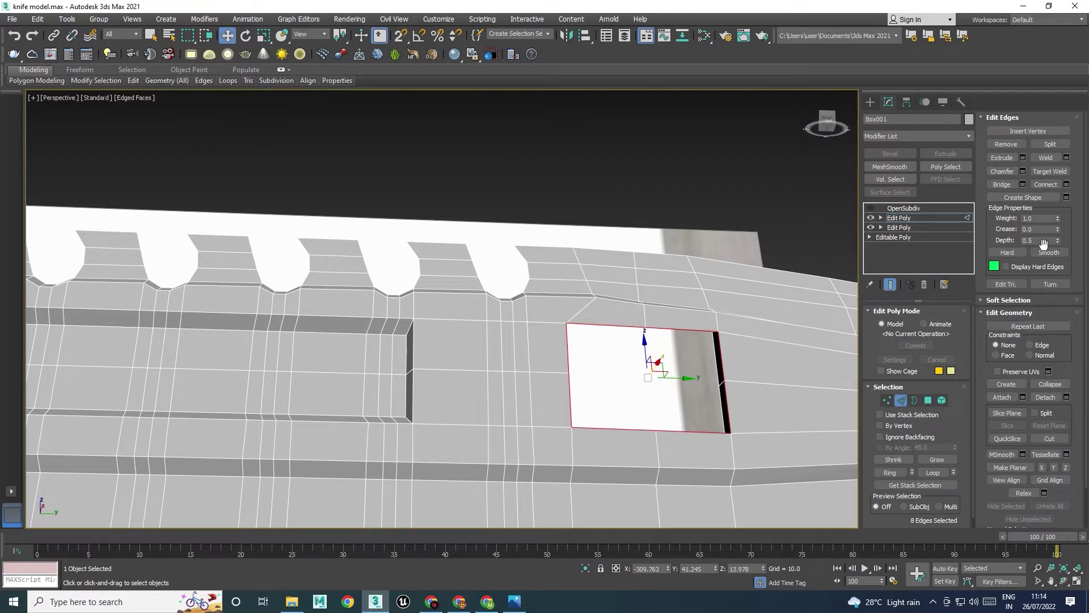
{"action": "middle_click_drag", "start_coordinate": [744, 322], "coordinate": [687, 321], "text": "alt"}
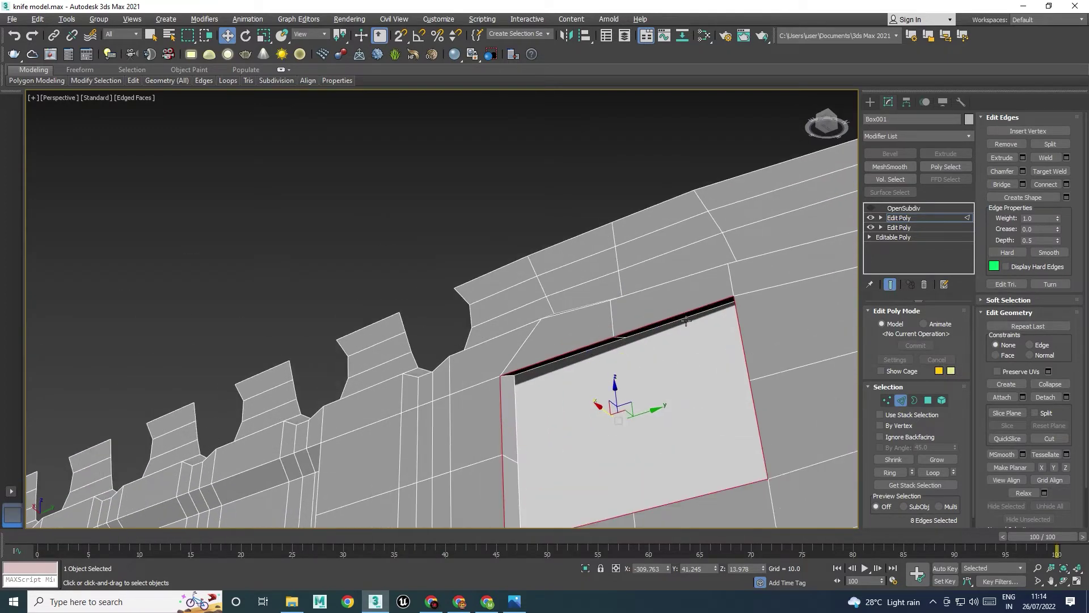
{"action": "left_click", "coordinate": [1023, 170]}
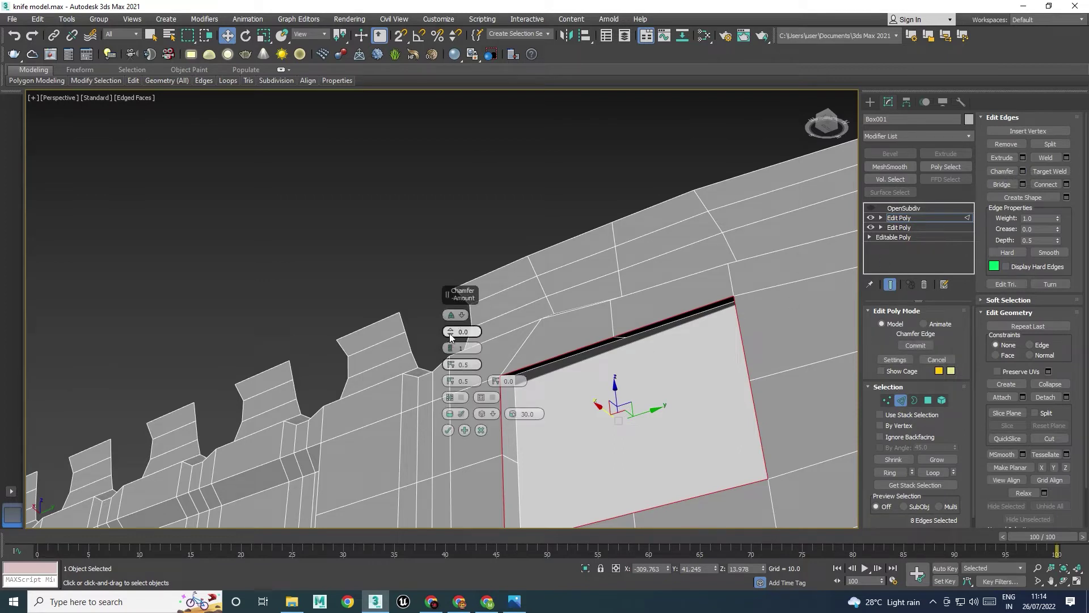
{"action": "left_click_drag", "start_coordinate": [451, 334], "coordinate": [456, 329]}
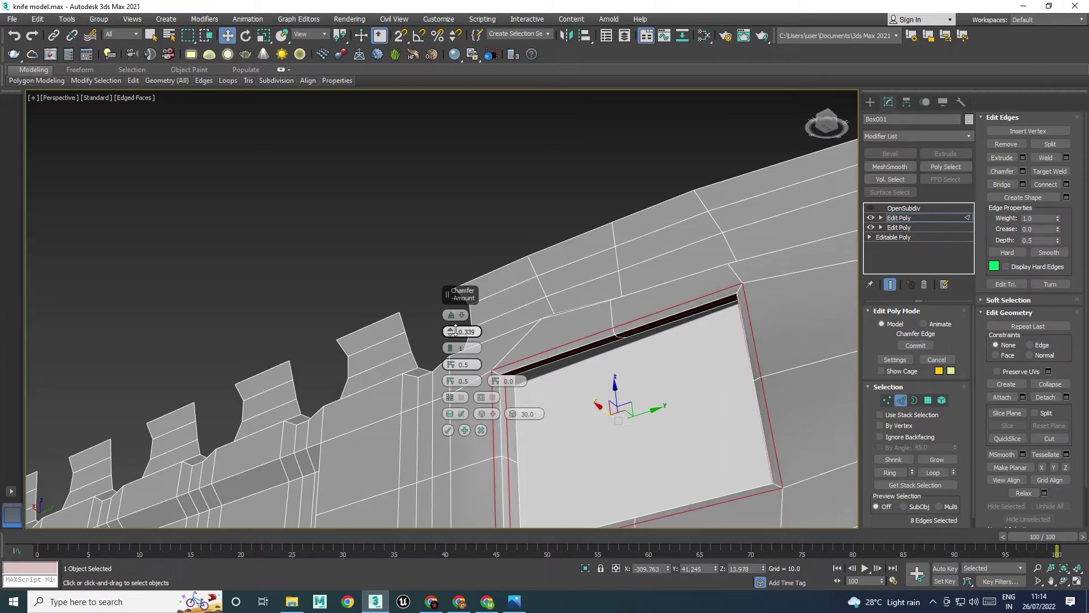
{"action": "left_click_drag", "start_coordinate": [454, 332], "coordinate": [451, 347]}
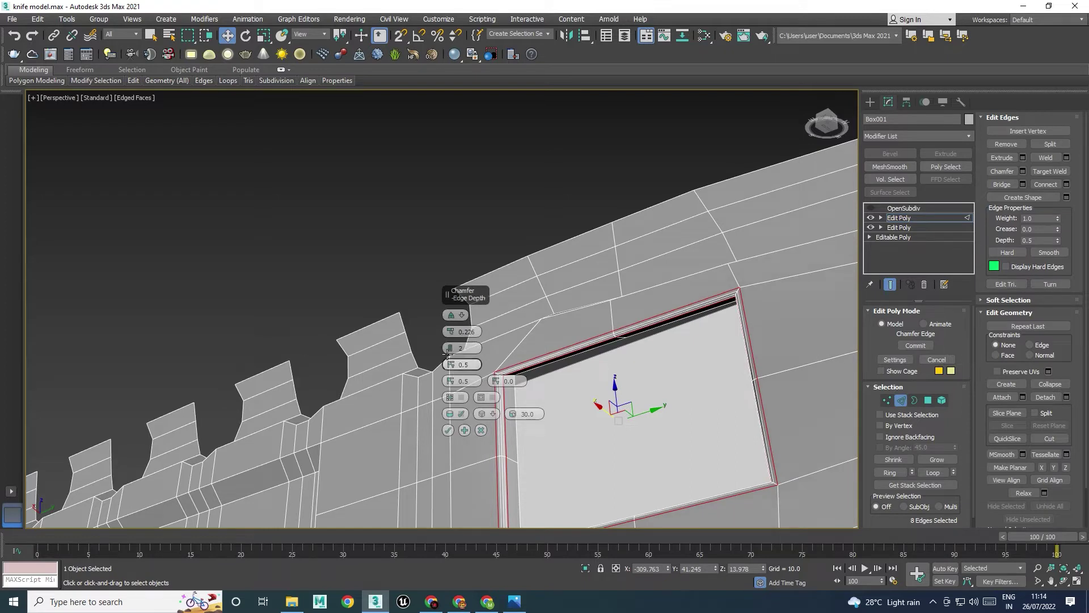
{"action": "left_click", "coordinate": [448, 352]}
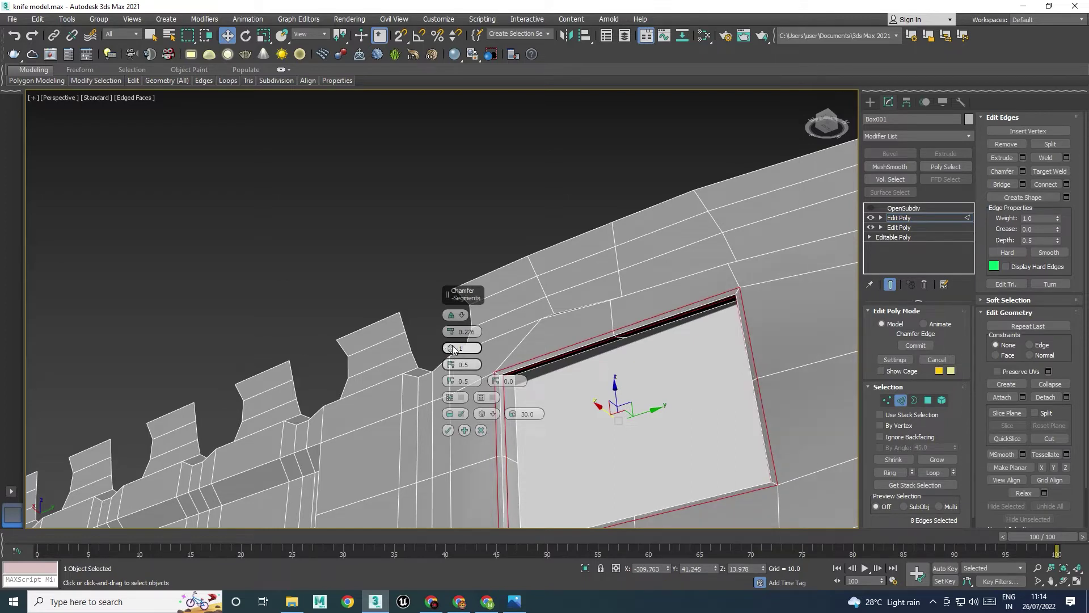
{"action": "left_click_drag", "start_coordinate": [453, 349], "coordinate": [453, 346]}
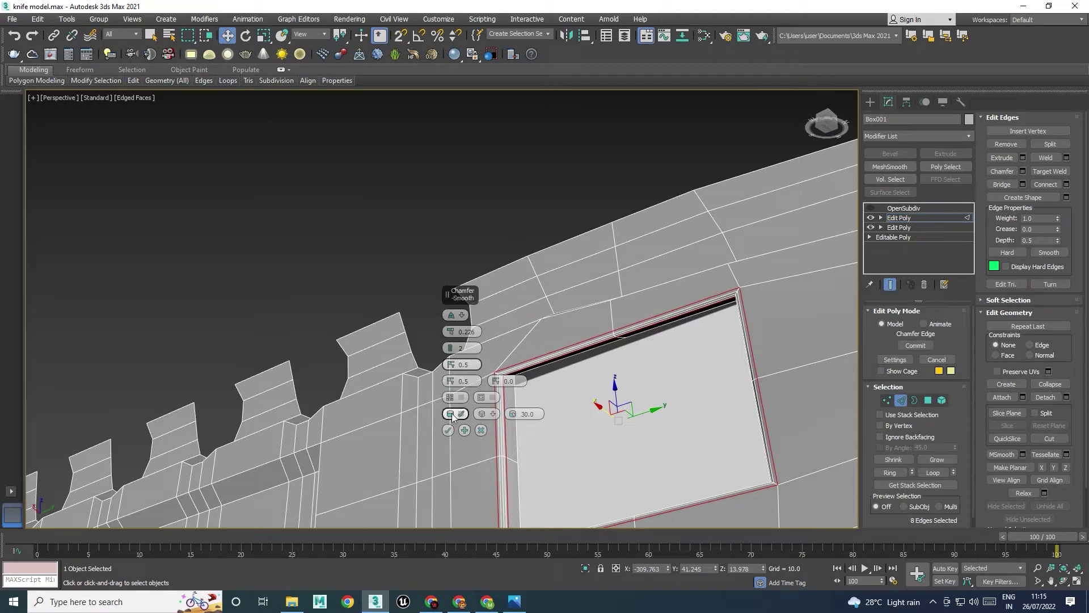
{"action": "left_click", "coordinate": [446, 434]}
Enable OpenSubdiv, clear the edge selection, hide the edges and compare the chamfered hole with the reference picture
{"action": "scroll", "coordinate": [537, 398], "scroll_direction": "up", "scroll_amount": 8}
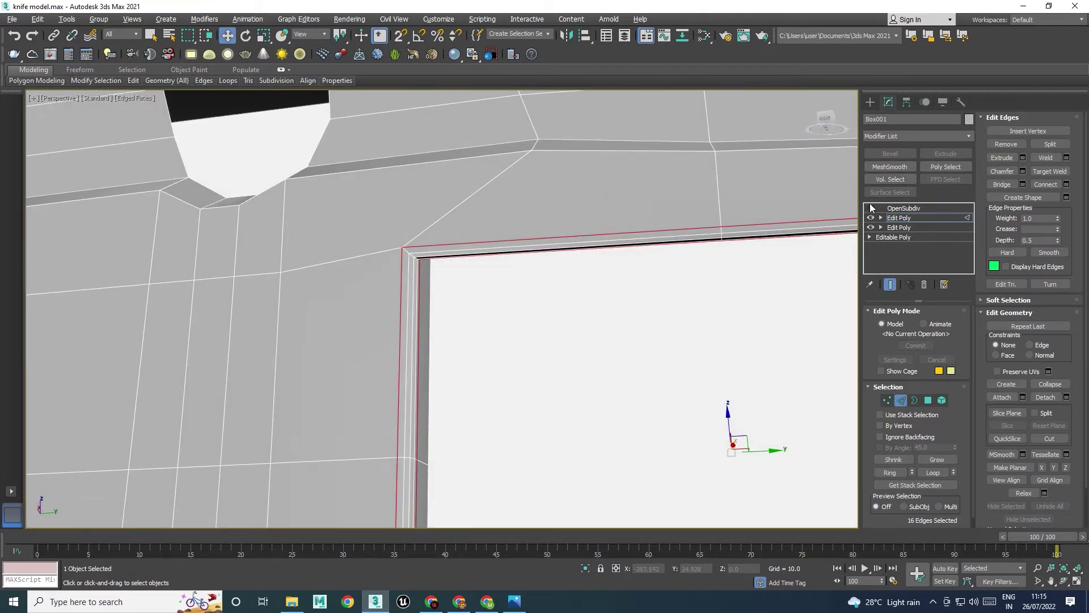
{"action": "left_click", "coordinate": [871, 208]}
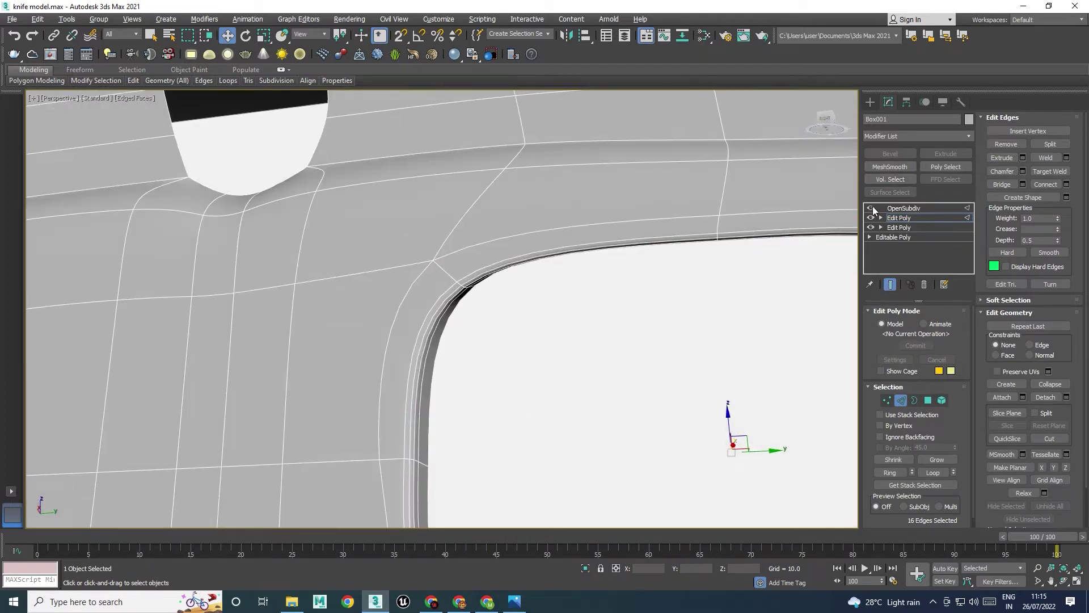
{"action": "scroll", "coordinate": [542, 263], "scroll_direction": "down", "scroll_amount": 8}
{"action": "middle_click_drag", "start_coordinate": [541, 267], "coordinate": [619, 343], "text": "alt"}
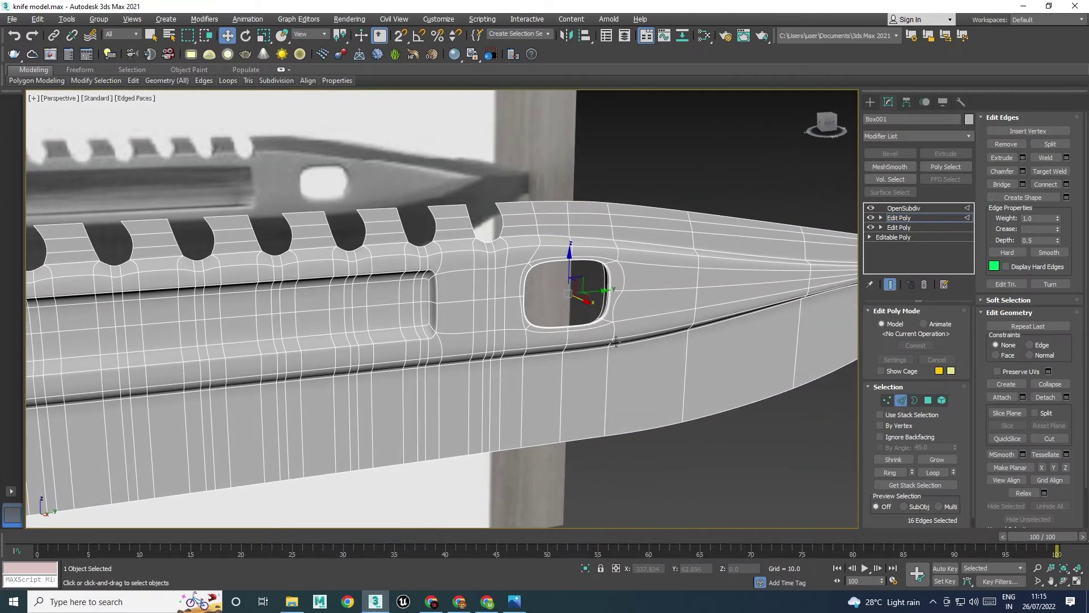
{"action": "left_click", "coordinate": [705, 181]}
{"action": "key", "text": "F4"}
{"action": "scroll", "coordinate": [681, 208], "scroll_direction": "down", "scroll_amount": 4}
{"action": "middle_click_drag", "start_coordinate": [695, 349], "coordinate": [735, 340], "text": "alt"}
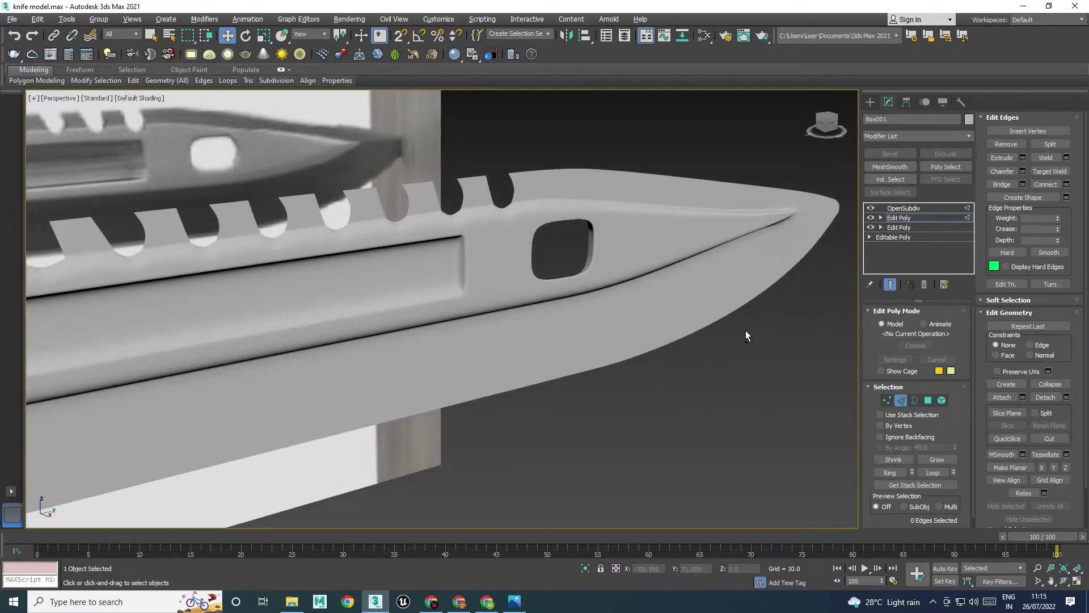
{"action": "scroll", "coordinate": [712, 329], "scroll_direction": "up", "scroll_amount": 3}
{"action": "scroll", "coordinate": [725, 328], "scroll_direction": "down", "scroll_amount": 3}
{"action": "scroll", "coordinate": [686, 287], "scroll_direction": "up", "scroll_amount": 2}
{"action": "scroll", "coordinate": [765, 348], "scroll_direction": "down", "scroll_amount": 4}
{"action": "middle_click_drag", "start_coordinate": [725, 341], "coordinate": [764, 349], "text": "alt"}
{"action": "scroll", "coordinate": [764, 348], "scroll_direction": "up", "scroll_amount": 4}
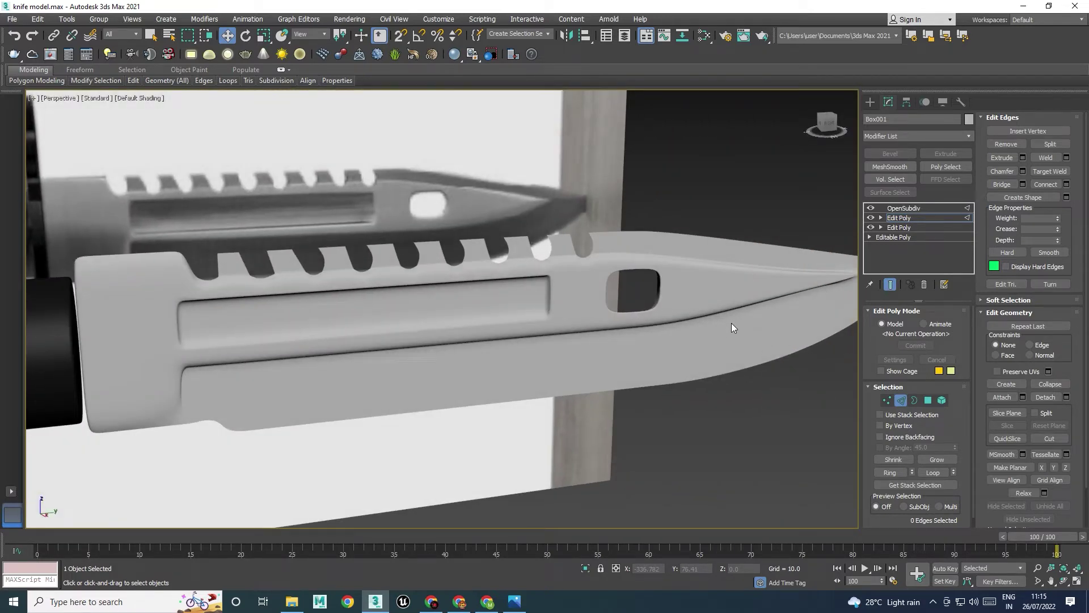
{"action": "scroll", "coordinate": [732, 325], "scroll_direction": "down", "scroll_amount": 2}
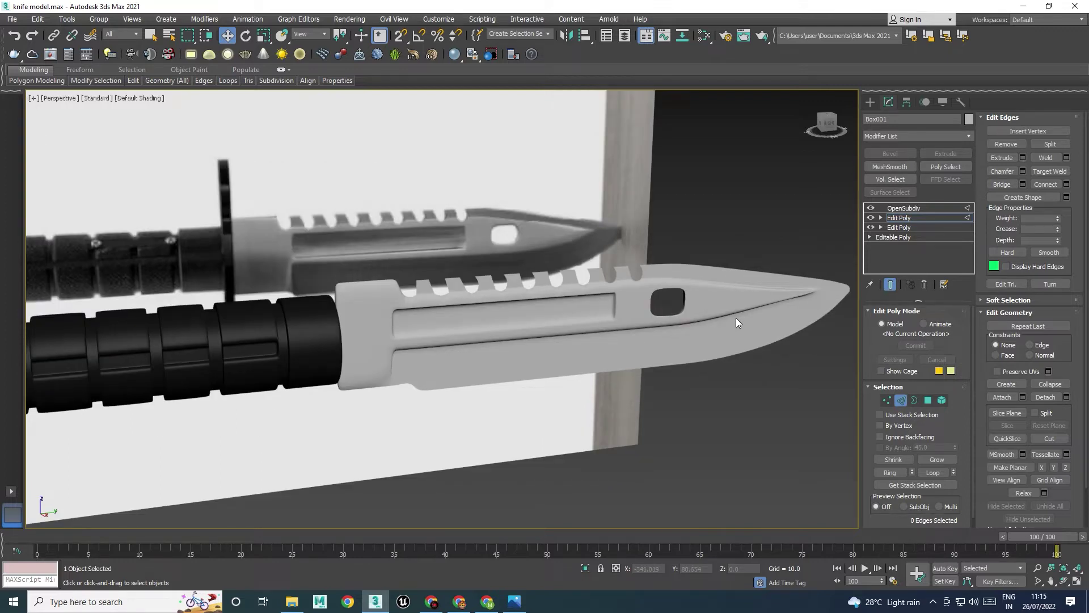
Disable OpenSubdiv, show the edges again and remove the extra chamfer edge loops around the hole
{"action": "left_click", "coordinate": [900, 219]}
{"action": "scroll", "coordinate": [704, 314], "scroll_direction": "up", "scroll_amount": 2}
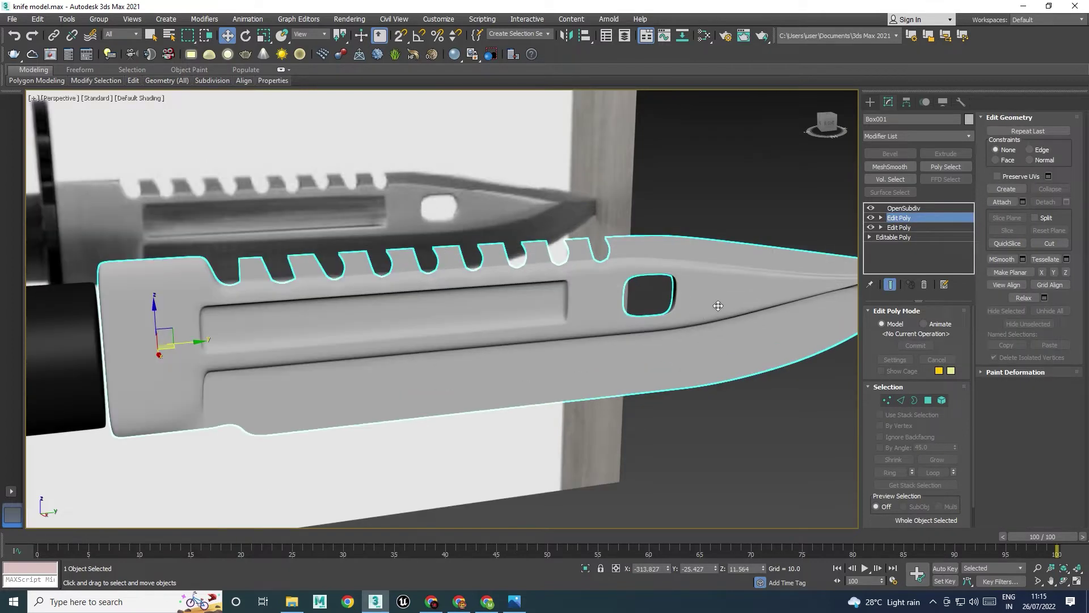
{"action": "left_click", "coordinate": [871, 210]}
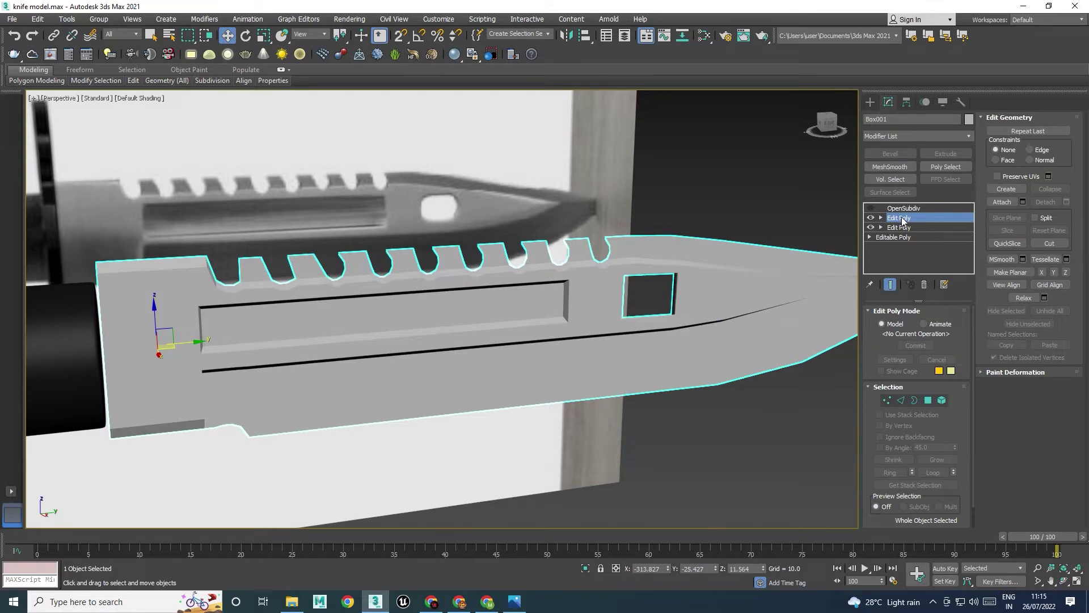
{"action": "key", "text": "F4"}
{"action": "scroll", "coordinate": [697, 311], "scroll_direction": "up", "scroll_amount": 5}
{"action": "key", "text": "2"}
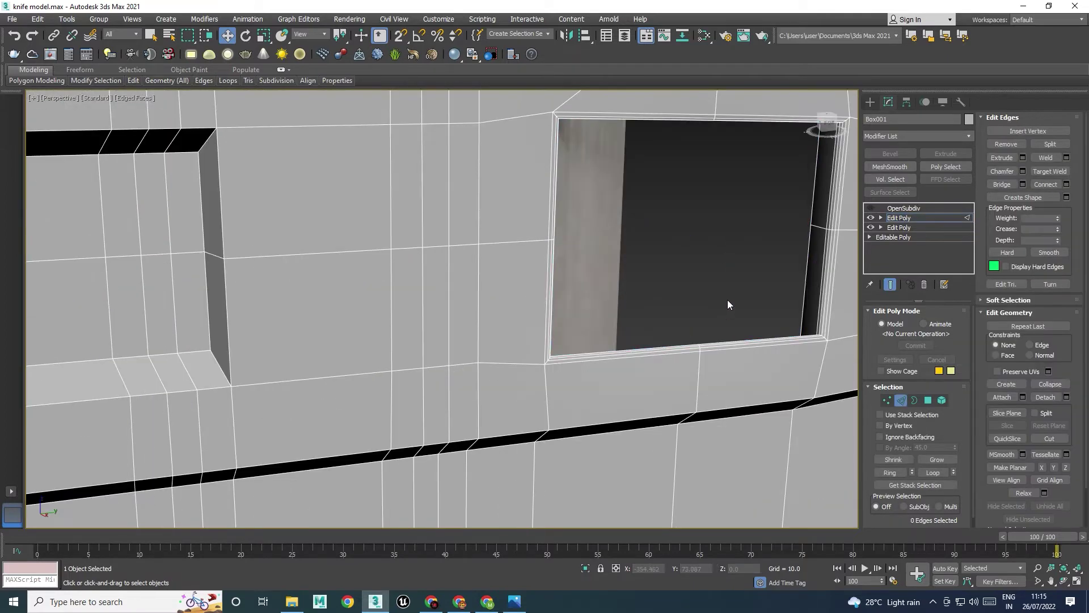
{"action": "middle_click_drag", "start_coordinate": [582, 225], "coordinate": [380, 237], "text": "alt"}
{"action": "double_click", "coordinate": [313, 246]}
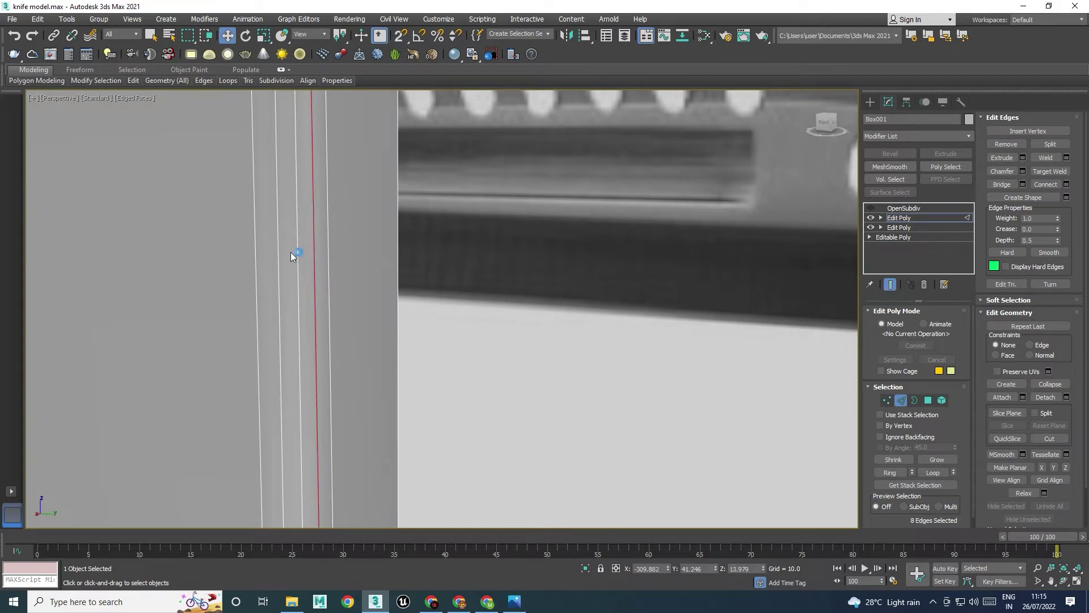
{"action": "left_click", "coordinate": [278, 242], "text": "ctrl"}
{"action": "key", "text": "ctrl+BackSpace"}
{"action": "scroll", "coordinate": [273, 243], "scroll_direction": "down", "scroll_amount": 6}
Set the crease of the bevel's lower edge loop to 0.0 and inspect the blade with OpenSubdiv on and edges hidden
{"action": "scroll", "coordinate": [318, 261], "scroll_direction": "down", "scroll_amount": 10}
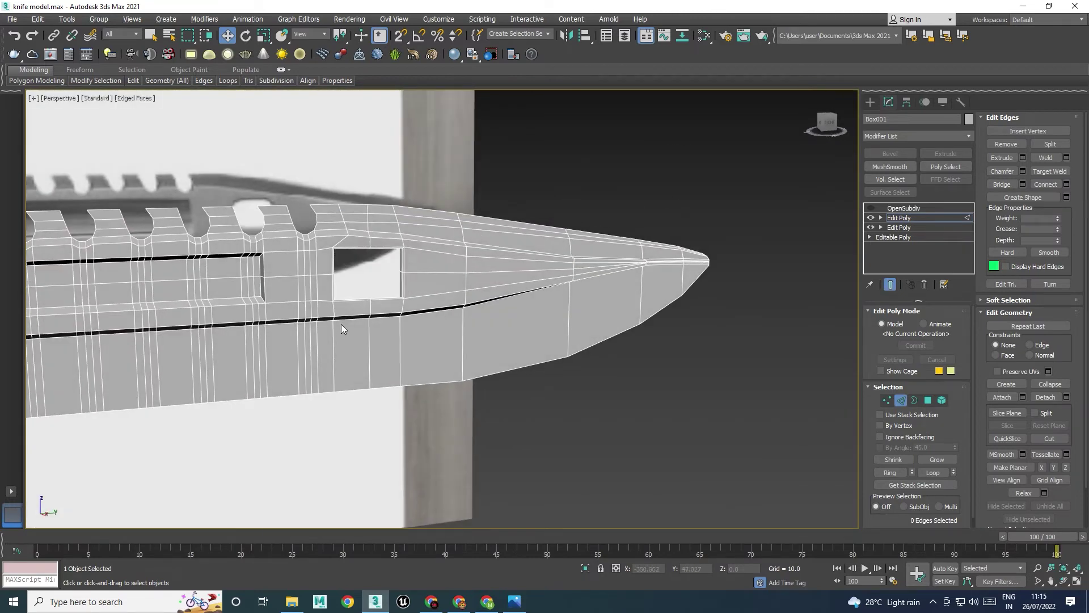
{"action": "double_click", "coordinate": [351, 321]}
{"action": "double_click", "coordinate": [1038, 229]}
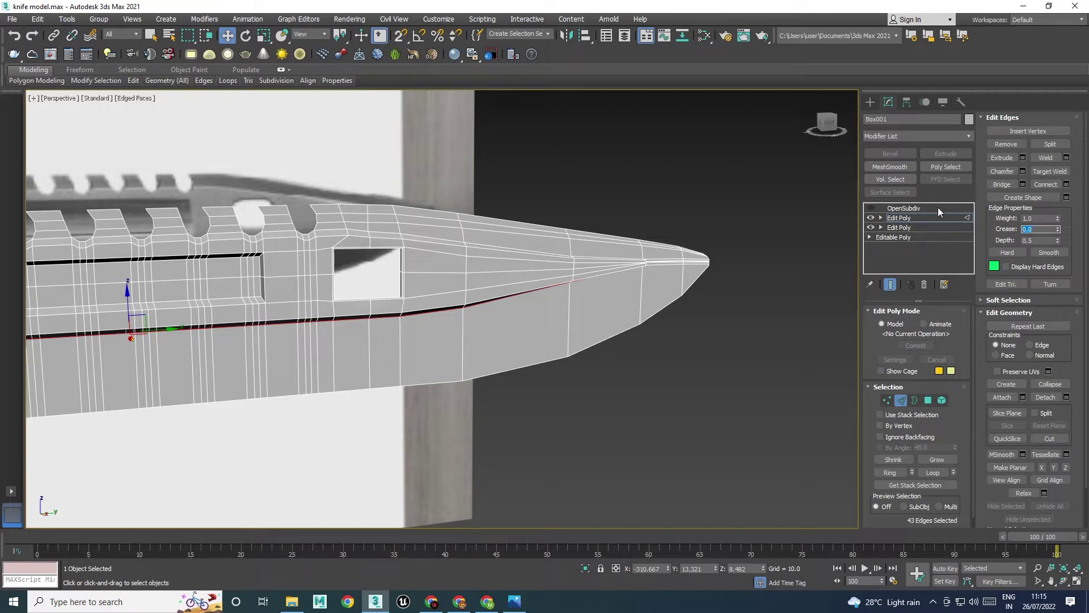
{"action": "left_click", "coordinate": [886, 208]}
{"action": "left_click", "coordinate": [871, 210]}
{"action": "scroll", "coordinate": [528, 318], "scroll_direction": "down", "scroll_amount": 3}
{"action": "left_click", "coordinate": [610, 384]}
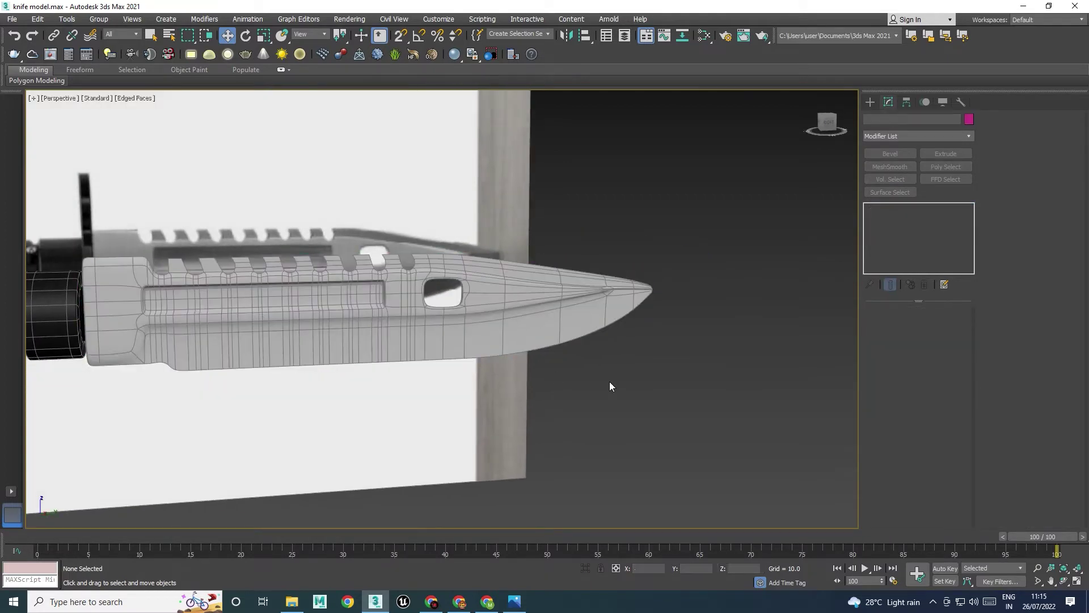
{"action": "key", "text": "F4"}
{"action": "mouse_move", "coordinate": [614, 383]}
{"action": "middle_mouse_down", "text": "alt"}
{"action": "mouse_move", "coordinate": [604, 364]}
{"action": "mouse_move", "coordinate": [607, 377]}
{"action": "middle_mouse_up", "text": "alt"}
With OpenSubdiv off, move the bevel's lower edge loop down to widen the bevel along the blade, and check the smoothing briefly
{"action": "left_click", "coordinate": [530, 318]}
{"action": "left_click", "coordinate": [871, 209]}
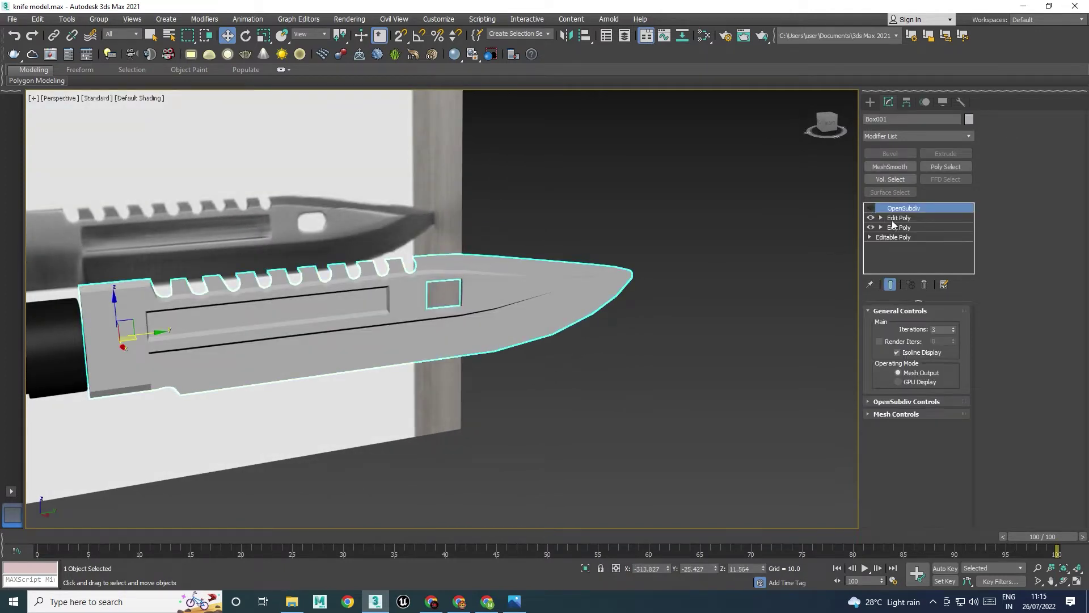
{"action": "left_click", "coordinate": [899, 218]}
{"action": "key", "text": "2"}
{"action": "scroll", "coordinate": [420, 363], "scroll_direction": "up", "scroll_amount": 2}
{"action": "key", "text": "F4"}
{"action": "scroll", "coordinate": [367, 345], "scroll_direction": "up", "scroll_amount": 3}
{"action": "left_click_drag", "start_coordinate": [291, 292], "coordinate": [294, 305]}
{"action": "middle_click_drag", "start_coordinate": [265, 335], "coordinate": [411, 387]}
{"action": "left_click", "coordinate": [870, 208]}
{"action": "left_click", "coordinate": [871, 208]}
Set a crease of 0.25 on the bevel's upper edge loop and the loop below the teeth, leaving out the edges at the blade's base
{"action": "double_click", "coordinate": [307, 378]}
{"action": "middle_click_drag", "start_coordinate": [569, 390], "coordinate": [334, 391]}
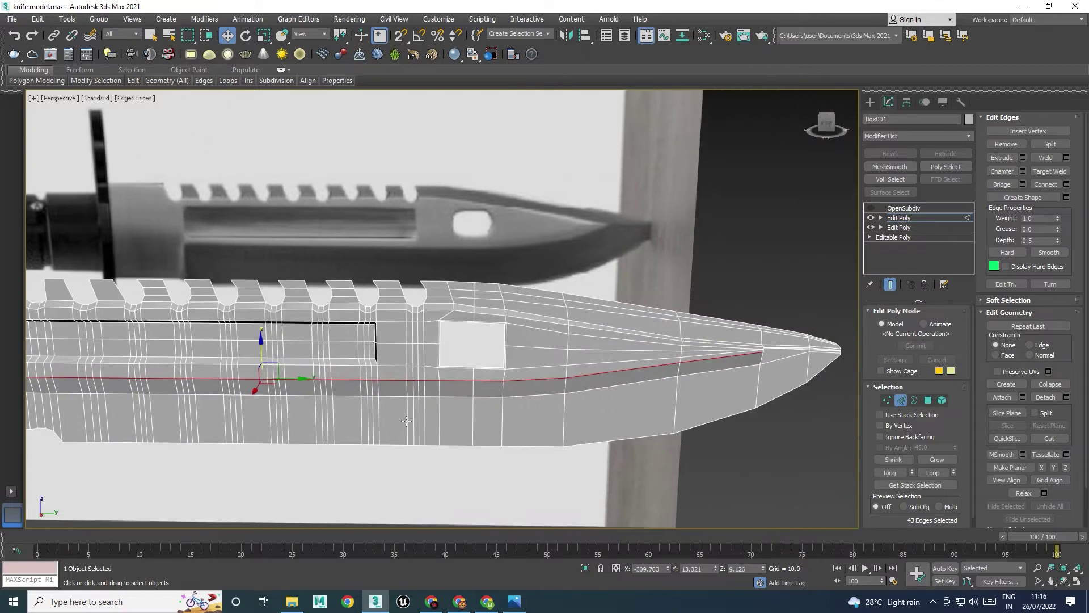
{"action": "scroll", "coordinate": [698, 347], "scroll_direction": "up", "scroll_amount": 3}
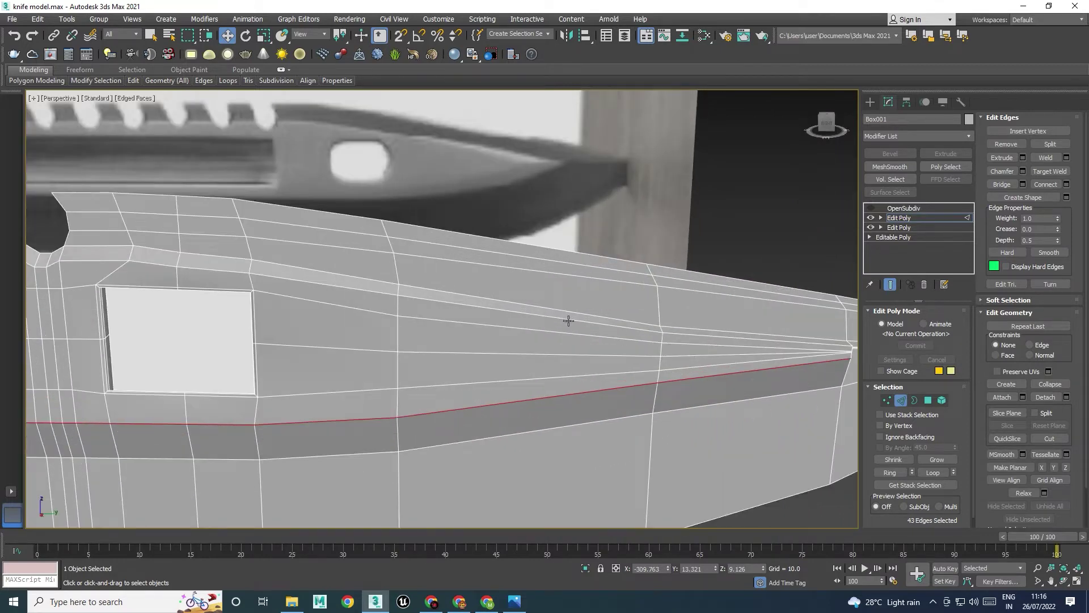
{"action": "double_click", "coordinate": [531, 313], "text": "ctrl"}
{"action": "scroll", "coordinate": [531, 315], "scroll_direction": "down", "scroll_amount": 5}
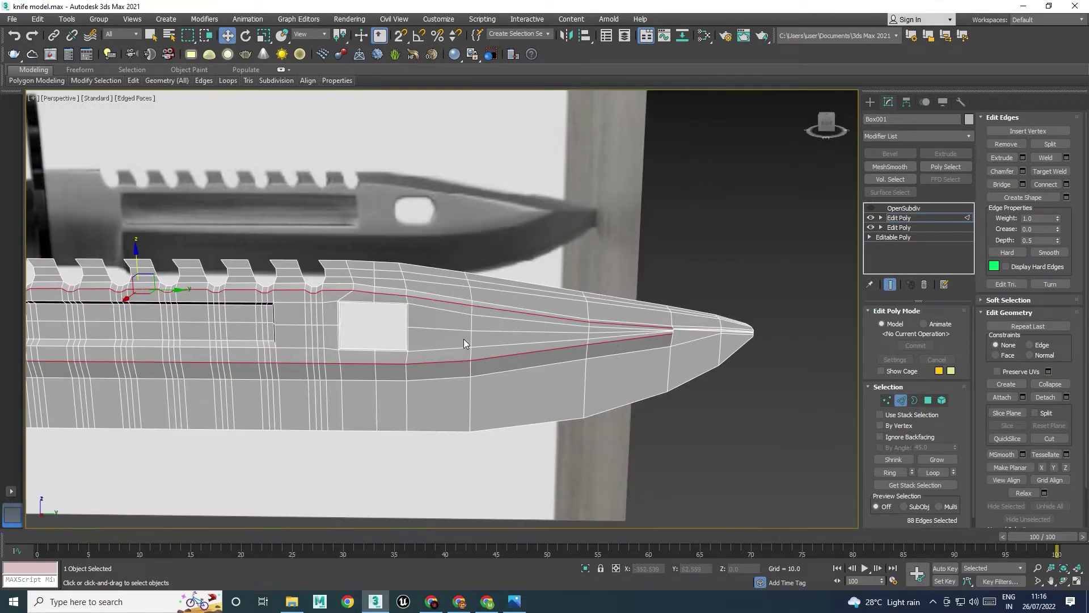
{"action": "middle_click_drag", "start_coordinate": [465, 339], "coordinate": [603, 336]}
{"action": "middle_click_drag", "start_coordinate": [523, 349], "coordinate": [605, 365], "text": "alt"}
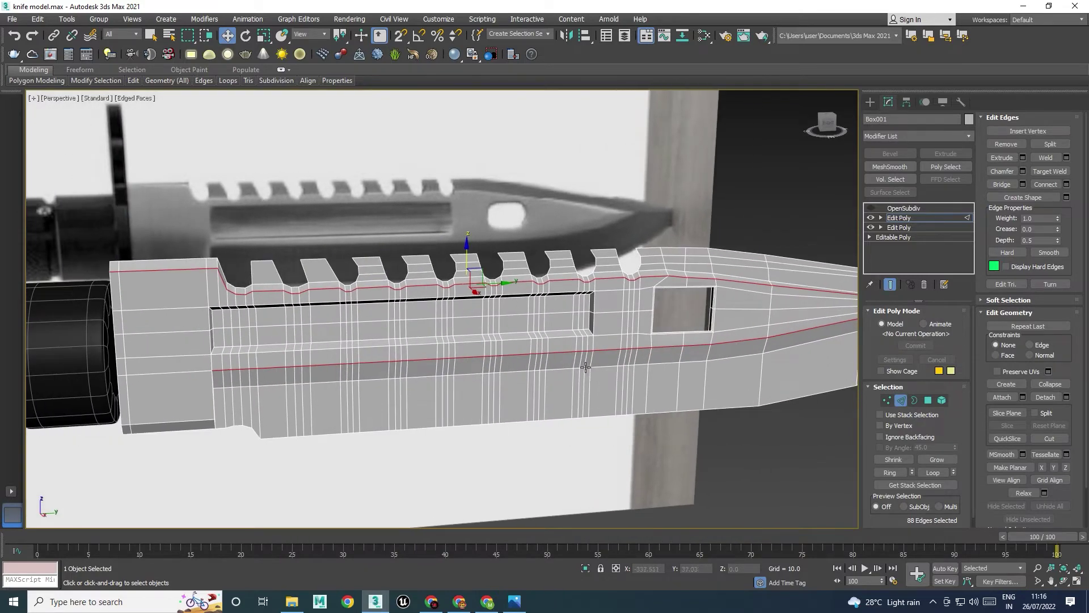
{"action": "left_click_drag", "start_coordinate": [192, 279], "coordinate": [210, 277]}
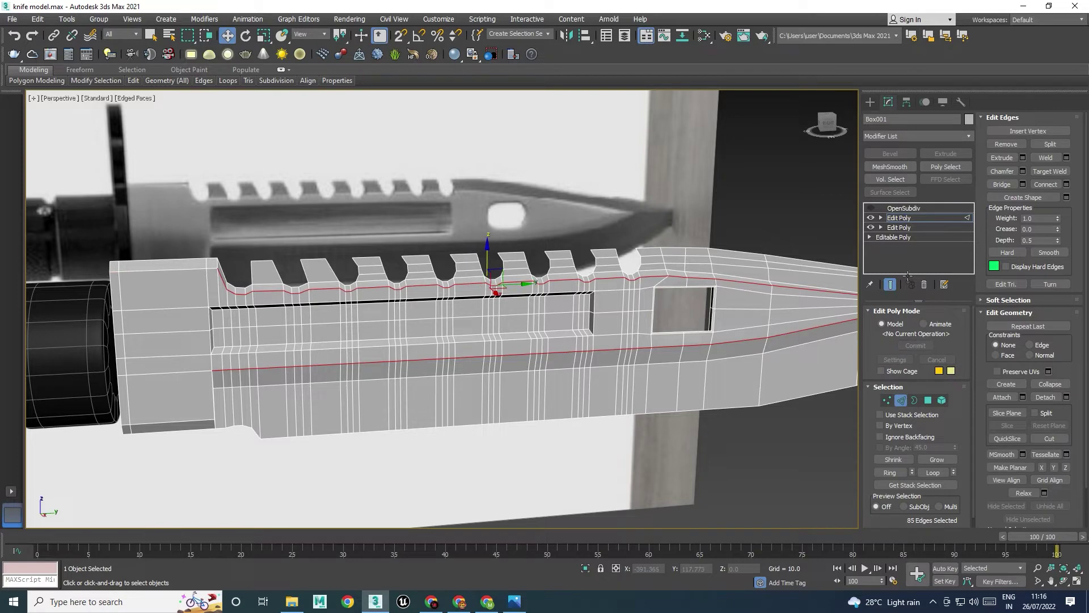
{"action": "left_click_drag", "start_coordinate": [1038, 229], "coordinate": [972, 229]}
{"action": "type", "text": "0.25"}
{"action": "key", "text": "Return"}
Enable OpenSubdiv, deselect the blade, hide the edges and compare the creased bevel with the reference picture
{"action": "left_click", "coordinate": [915, 216]}
{"action": "left_click", "coordinate": [894, 208]}
{"action": "left_click", "coordinate": [871, 208]}
{"action": "middle_click_drag", "start_coordinate": [771, 369], "coordinate": [686, 351]}
{"action": "left_click", "coordinate": [731, 427]}
{"action": "key", "text": "F4"}
{"action": "scroll", "coordinate": [732, 423], "scroll_direction": "down", "scroll_amount": 8}
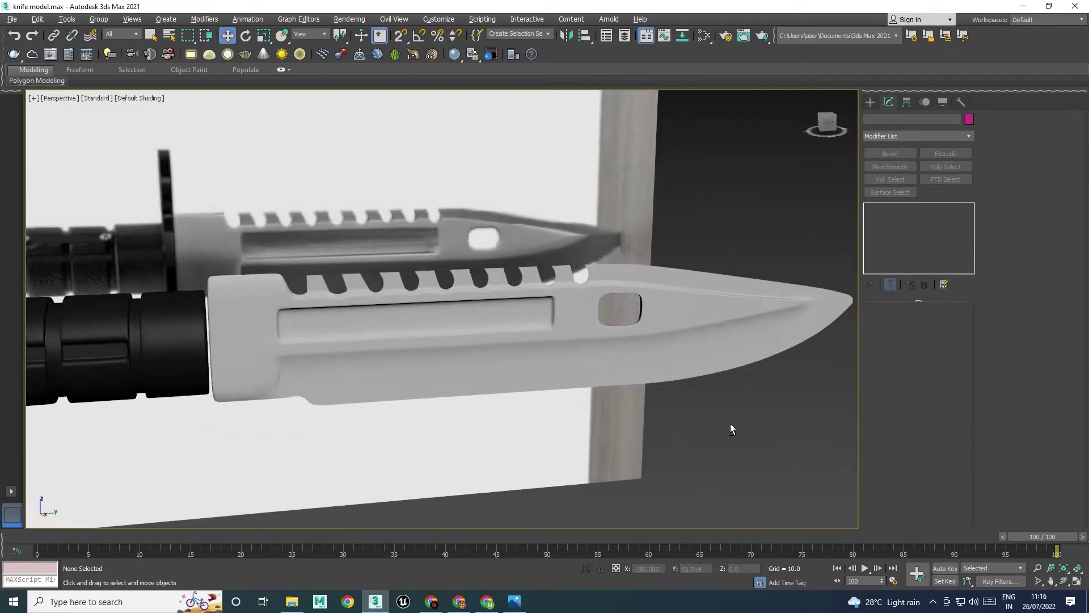
{"action": "middle_click_drag", "start_coordinate": [769, 423], "coordinate": [729, 396], "text": "alt"}
{"action": "scroll", "coordinate": [764, 388], "scroll_direction": "down", "scroll_amount": 5}
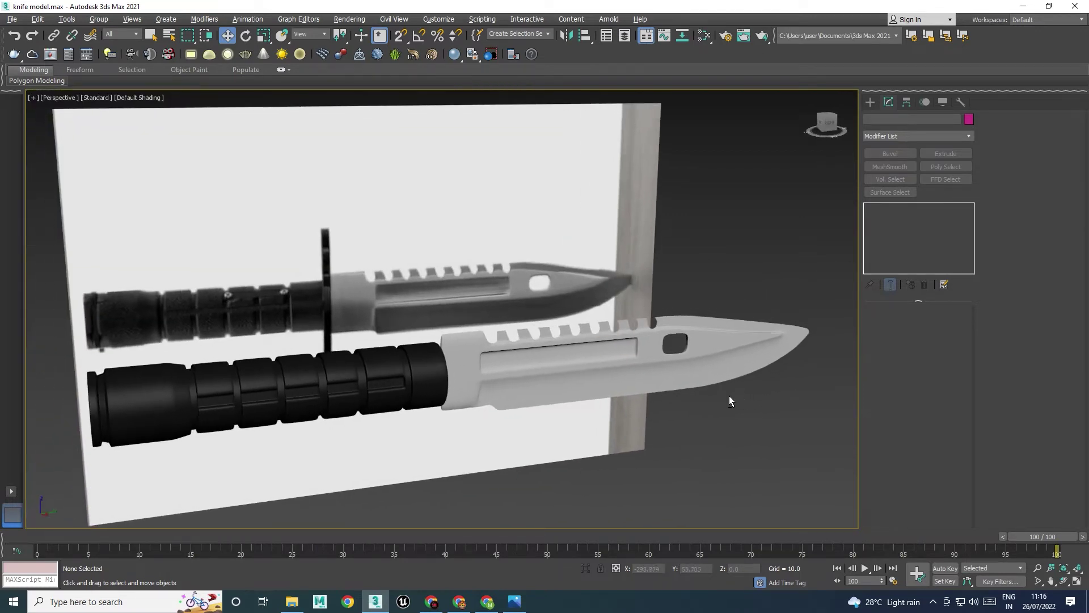
Disable OpenSubdiv on the blade, return to the upper Edit Poly and isolate the blade in the perspective view
{"action": "left_click", "coordinate": [697, 367]}
{"action": "left_click", "coordinate": [871, 208]}
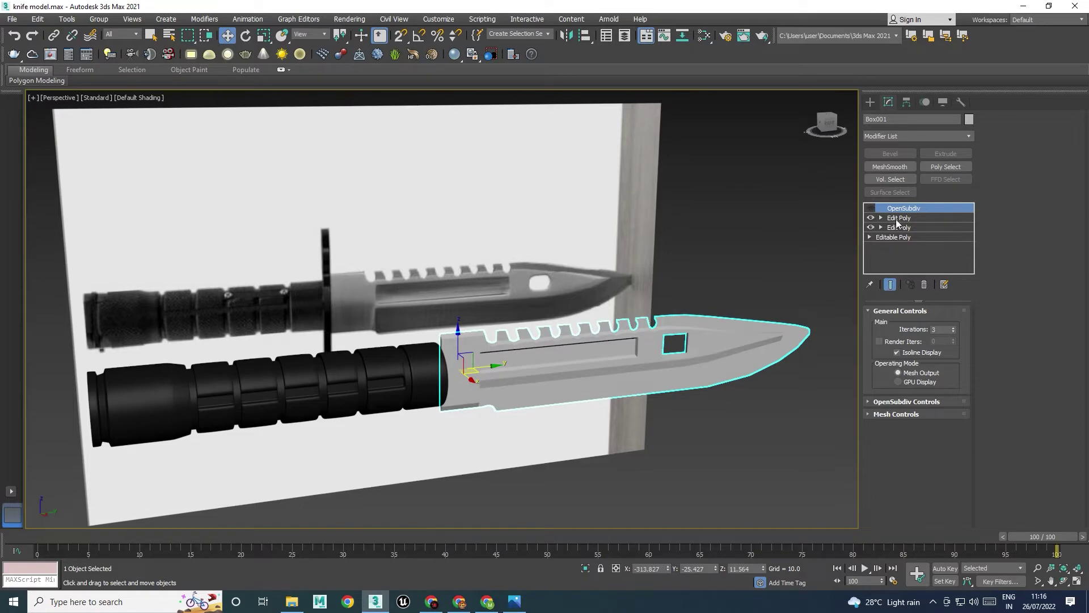
{"action": "left_click", "coordinate": [902, 219]}
{"action": "key", "text": "alt+w"}
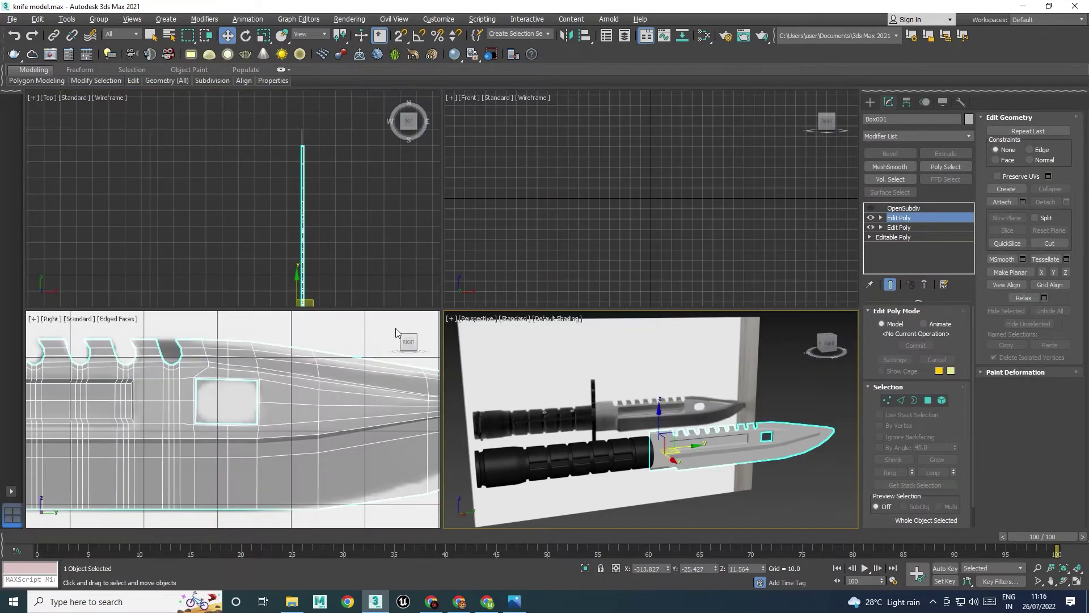
{"action": "key", "text": "alt+w"}
{"action": "key", "text": "alt+q"}
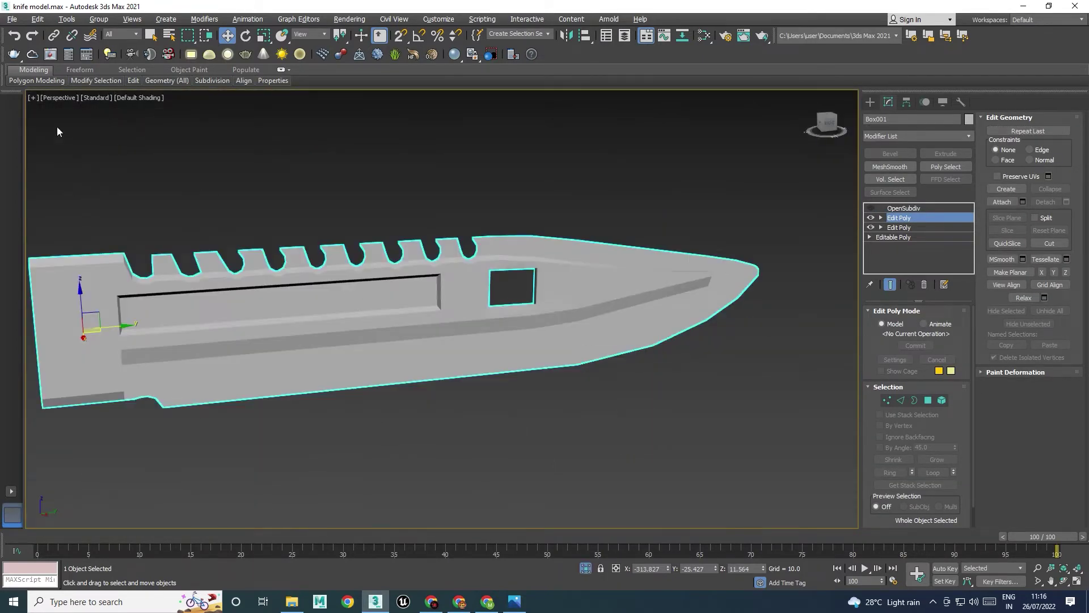
Add supporting edge loops around the blade's base with Swift Loop, one close to the rear end and one near the middle
{"action": "mouse_move", "coordinate": [133, 83]}
{"action": "left_click", "coordinate": [225, 110]}
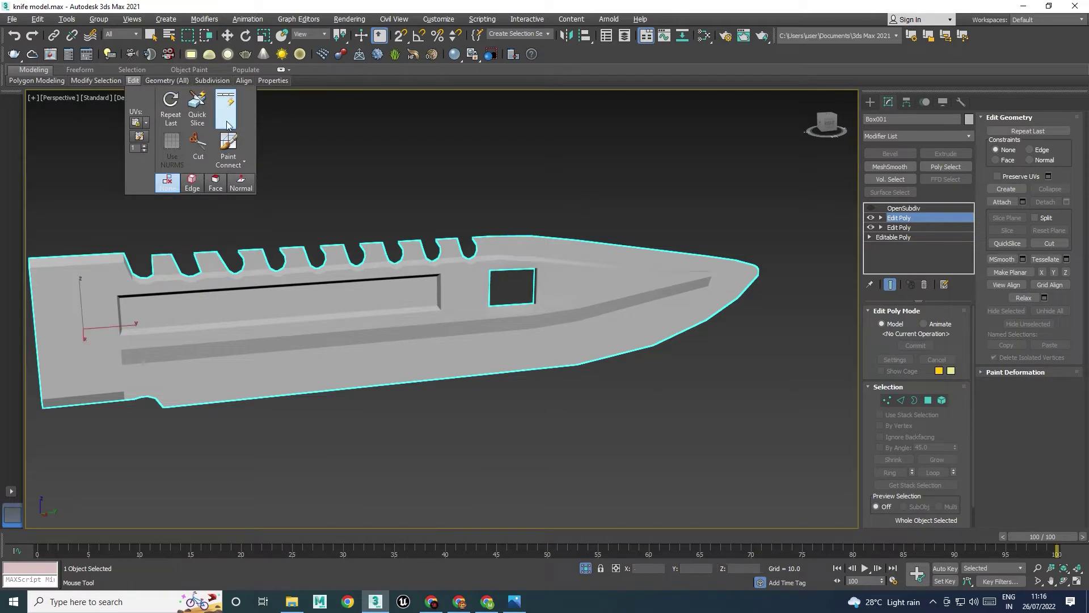
{"action": "middle_click_drag", "start_coordinate": [74, 304], "coordinate": [371, 320]}
{"action": "key", "text": "F4"}
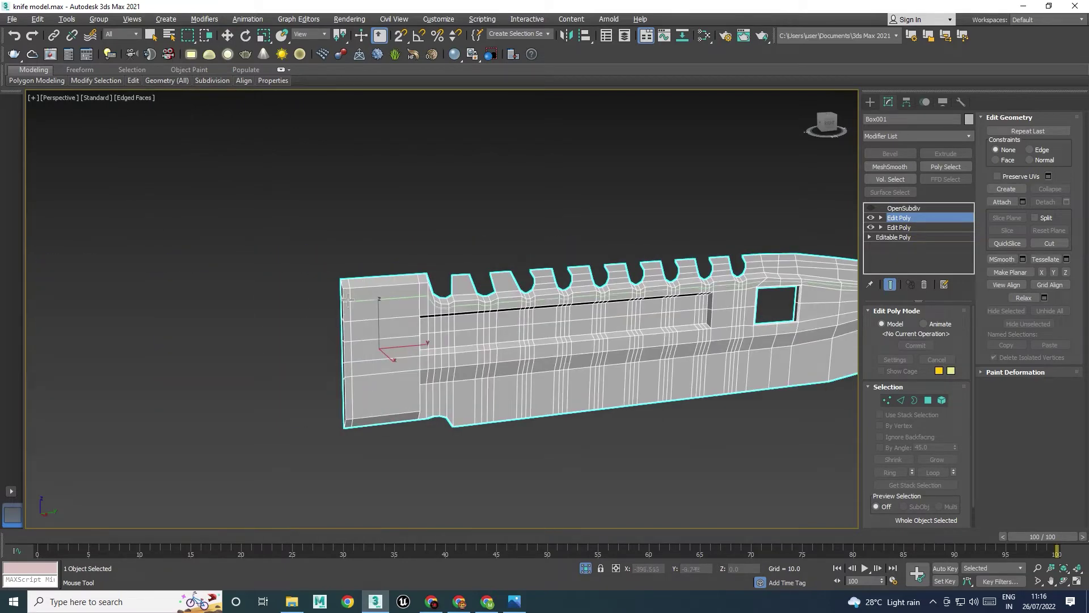
{"action": "scroll", "coordinate": [345, 292], "scroll_direction": "up", "scroll_amount": 4}
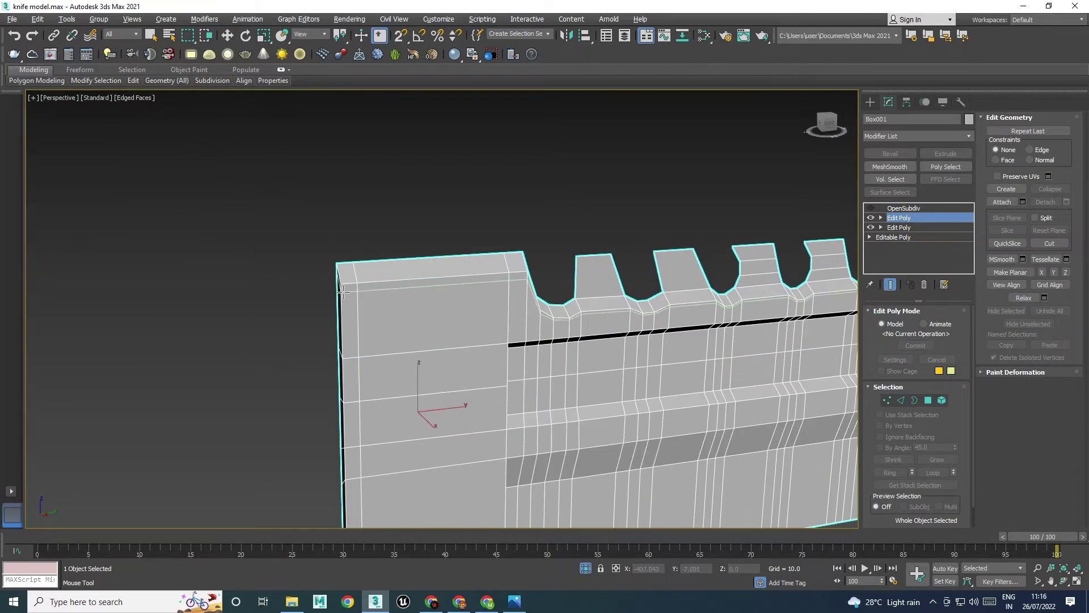
{"action": "key", "text": "2"}
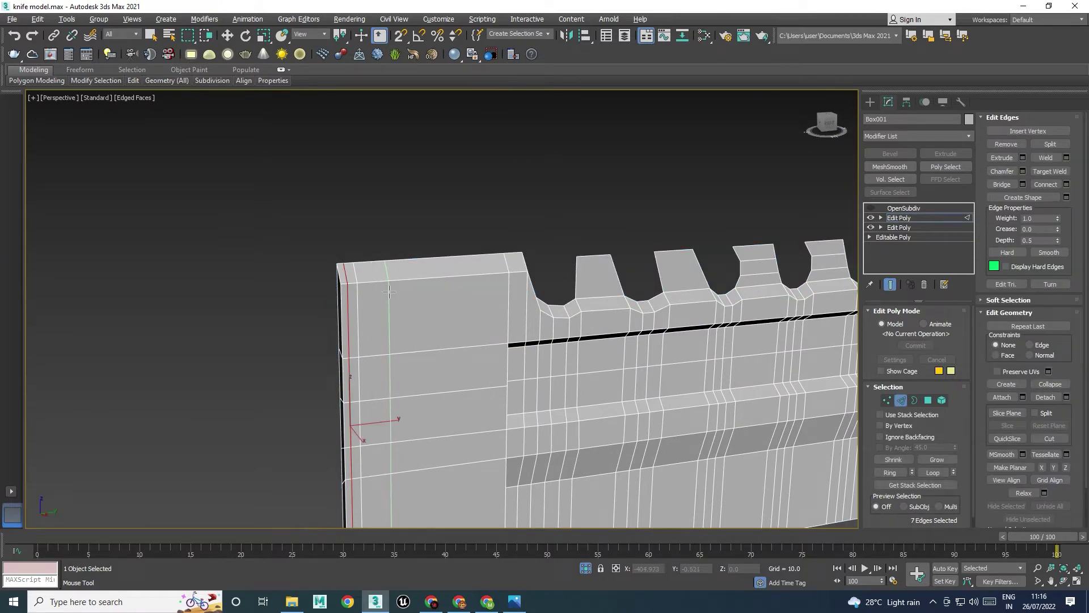
{"action": "left_click", "coordinate": [425, 318]}
{"action": "key", "text": "w"}
Enable OpenSubdiv, deselect the blade, hide the edges and examine the smoothed base
{"action": "left_click", "coordinate": [902, 218]}
{"action": "left_click", "coordinate": [904, 209]}
{"action": "left_click", "coordinate": [871, 208]}
{"action": "scroll", "coordinate": [553, 411], "scroll_direction": "down", "scroll_amount": 5}
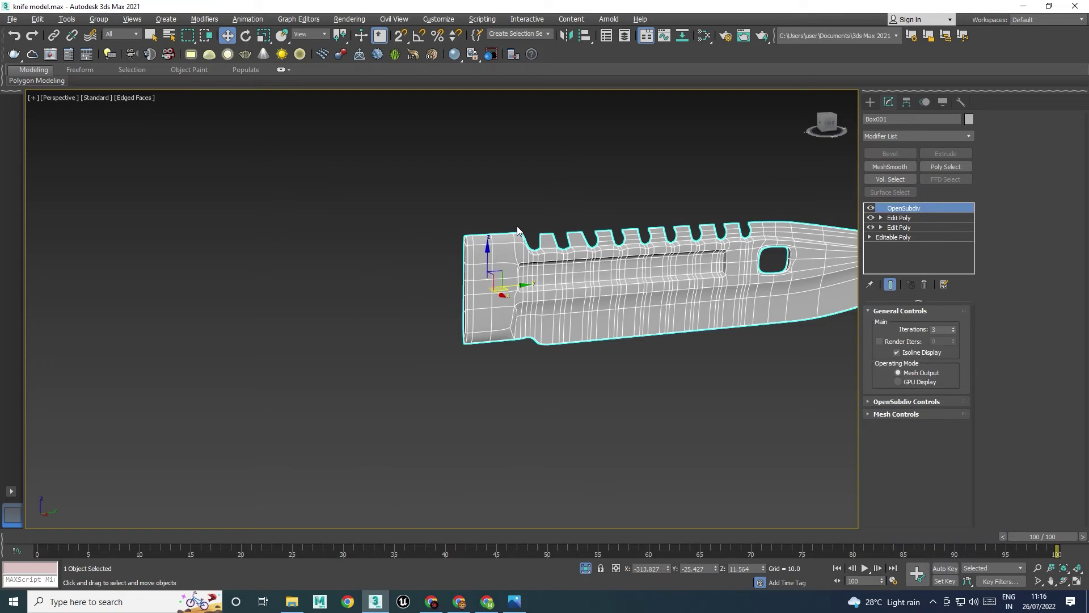
{"action": "left_click", "coordinate": [553, 410]}
{"action": "key", "text": "F4"}
{"action": "middle_click_drag", "start_coordinate": [553, 410], "coordinate": [562, 378], "text": "alt"}
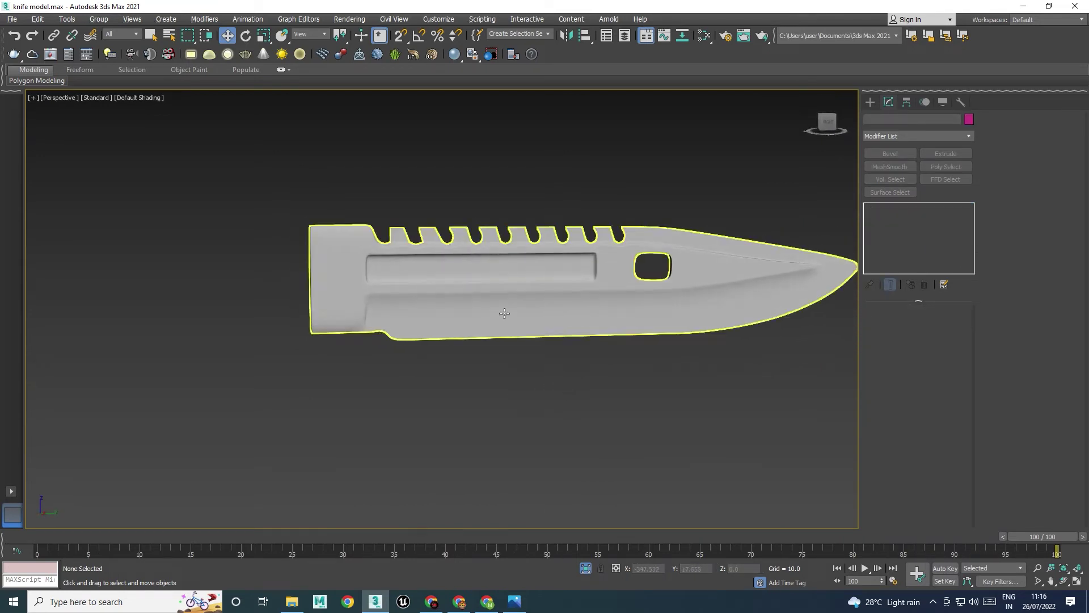
With OpenSubdiv off, use Swift Loop to add one loop just before the base's shoulder and another between the hole and the tip
{"action": "left_click", "coordinate": [503, 314]}
{"action": "left_click", "coordinate": [903, 219]}
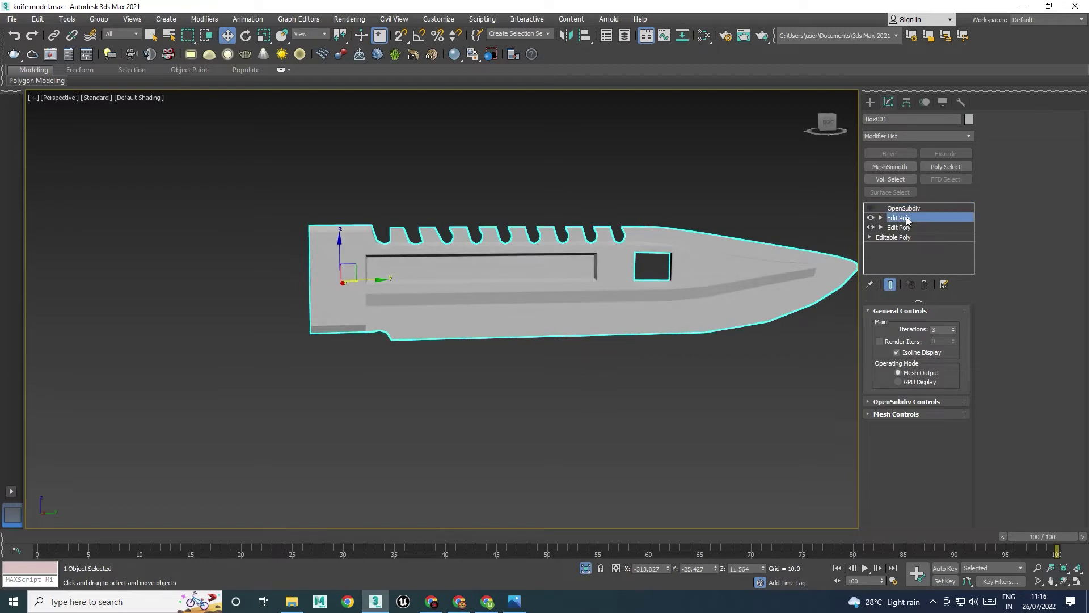
{"action": "mouse_move", "coordinate": [124, 80]}
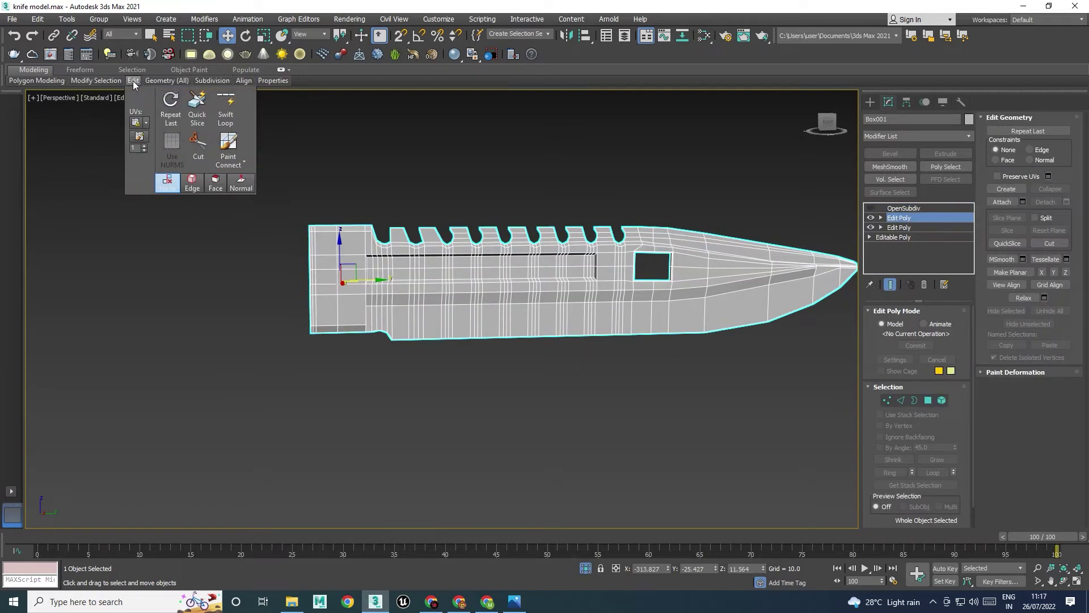
{"action": "left_click", "coordinate": [221, 108]}
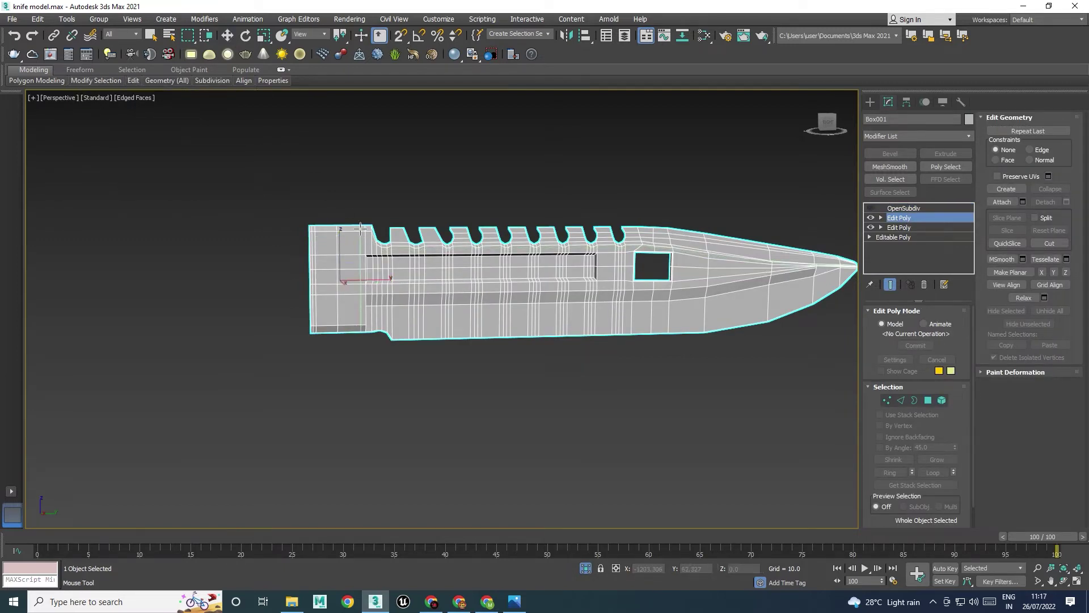
{"action": "left_click", "coordinate": [361, 228]}
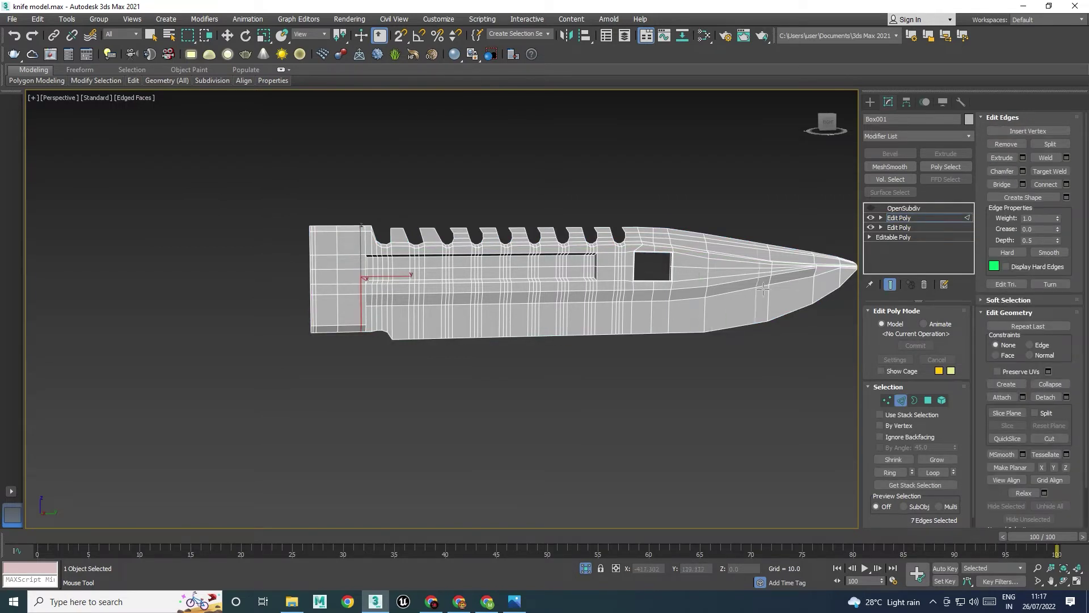
{"action": "left_click", "coordinate": [739, 295]}
{"action": "key", "text": "w"}
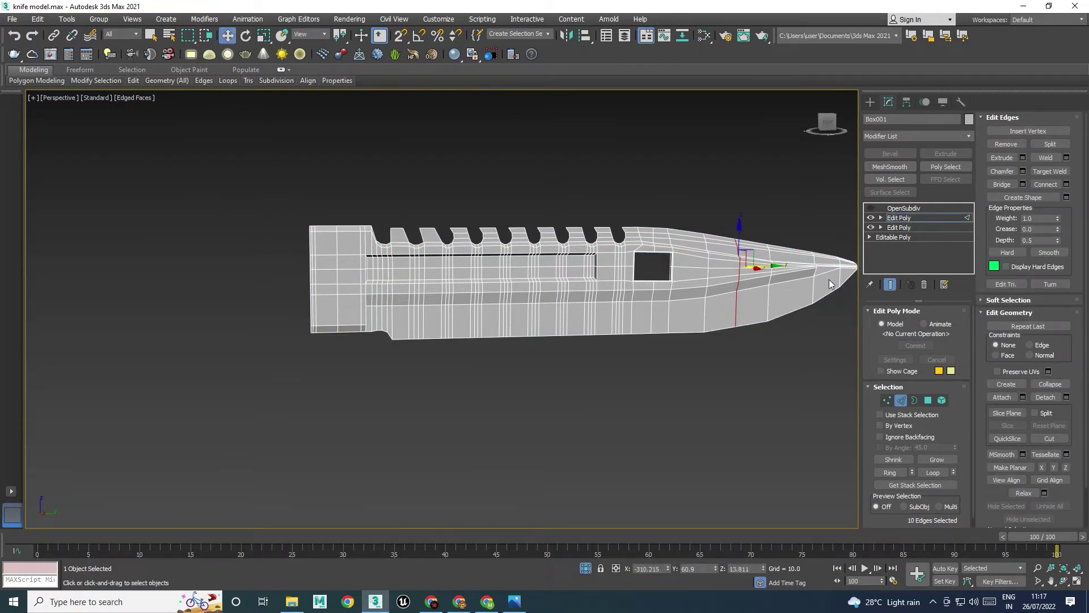
Enable OpenSubdiv, deselect the blade, hide the edges and check the smoothing from another angle
{"action": "left_click", "coordinate": [902, 208]}
{"action": "left_click", "coordinate": [873, 209]}
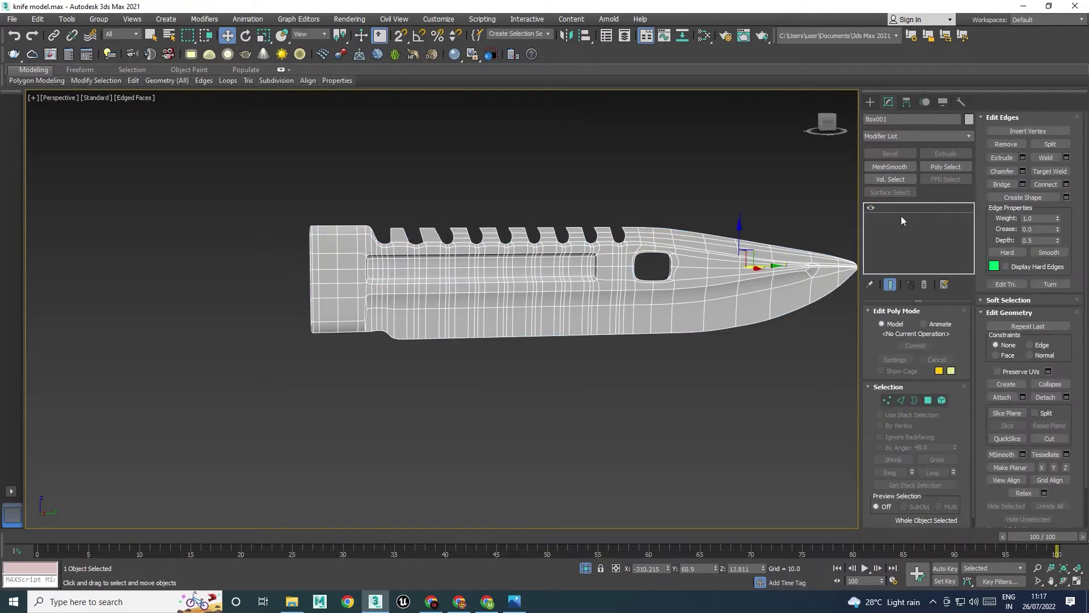
{"action": "left_click", "coordinate": [903, 209]}
{"action": "left_click", "coordinate": [713, 407]}
{"action": "key", "text": "F4"}
{"action": "mouse_move", "coordinate": [682, 404]}
{"action": "middle_mouse_down", "text": "alt"}
{"action": "mouse_move", "coordinate": [632, 390]}
{"action": "mouse_move", "coordinate": [673, 402]}
{"action": "mouse_move", "coordinate": [539, 391]}
{"action": "middle_mouse_up", "text": "alt"}
Disable OpenSubdiv on the blade, return to the upper Edit Poly's edges and show the edged faces
{"action": "left_click", "coordinate": [693, 326]}
{"action": "left_click", "coordinate": [871, 208]}
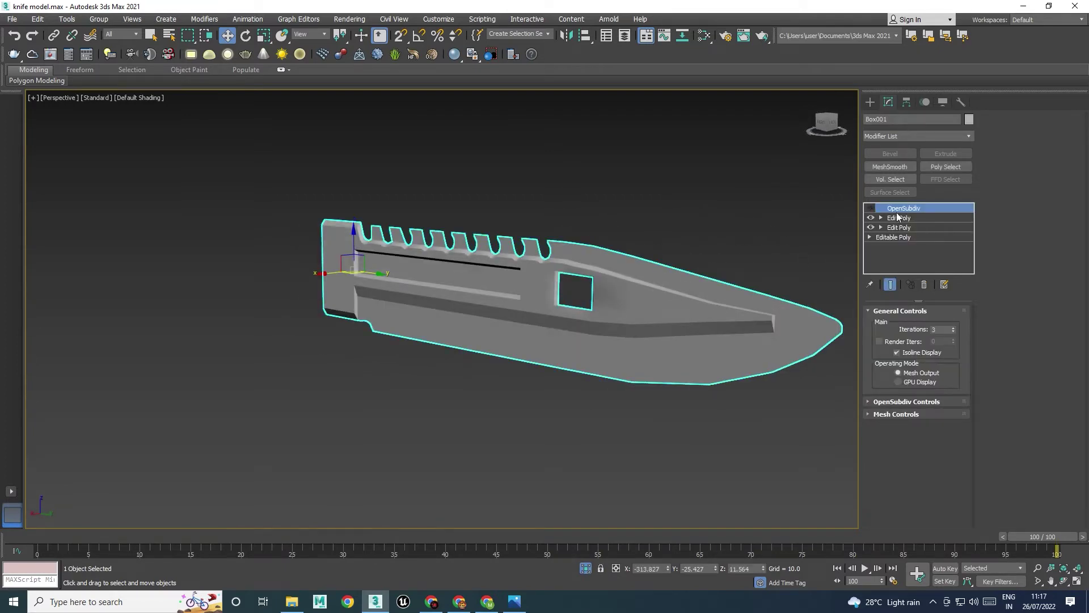
{"action": "left_click", "coordinate": [898, 218]}
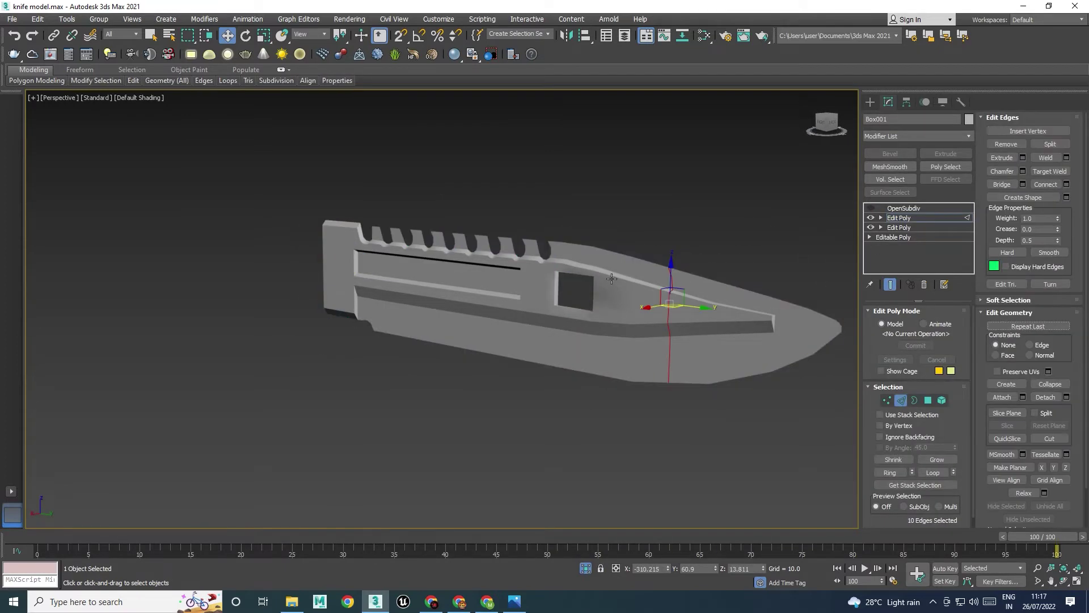
{"action": "key", "text": "F4"}
Try to select the blade's spine outline from the tip back across the last tooth
{"action": "double_click", "coordinate": [624, 254]}
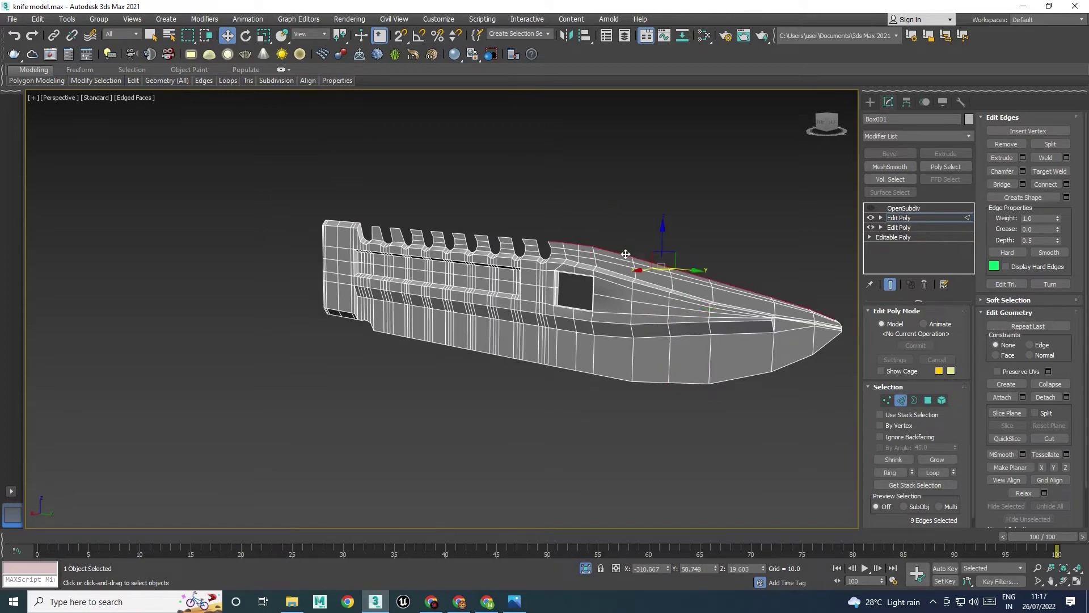
{"action": "middle_click_drag", "start_coordinate": [565, 289], "coordinate": [607, 298], "text": "alt"}
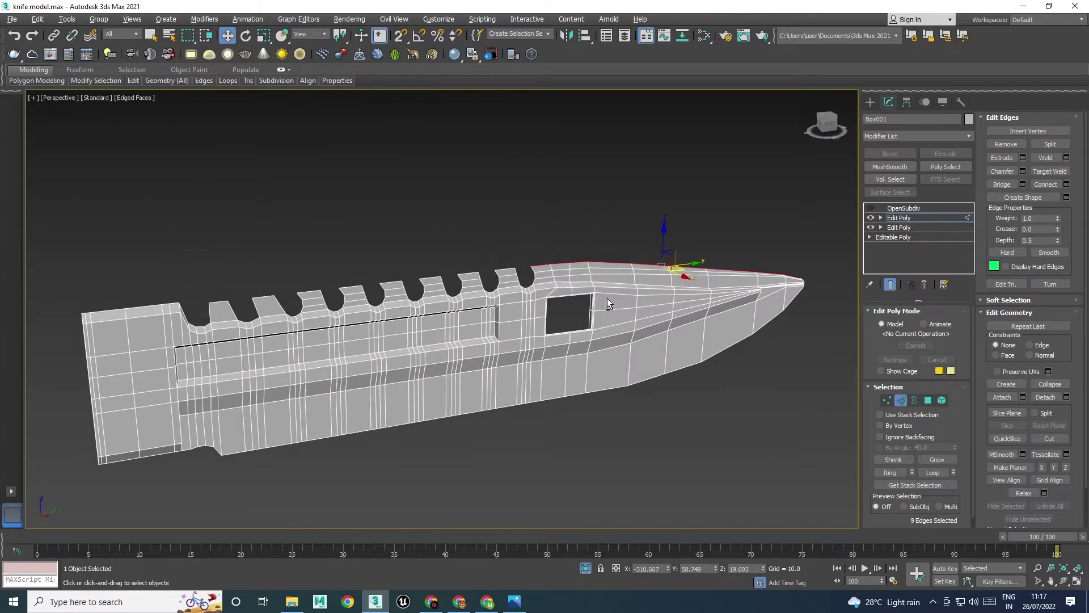
{"action": "left_click", "coordinate": [535, 277], "text": "ctrl"}
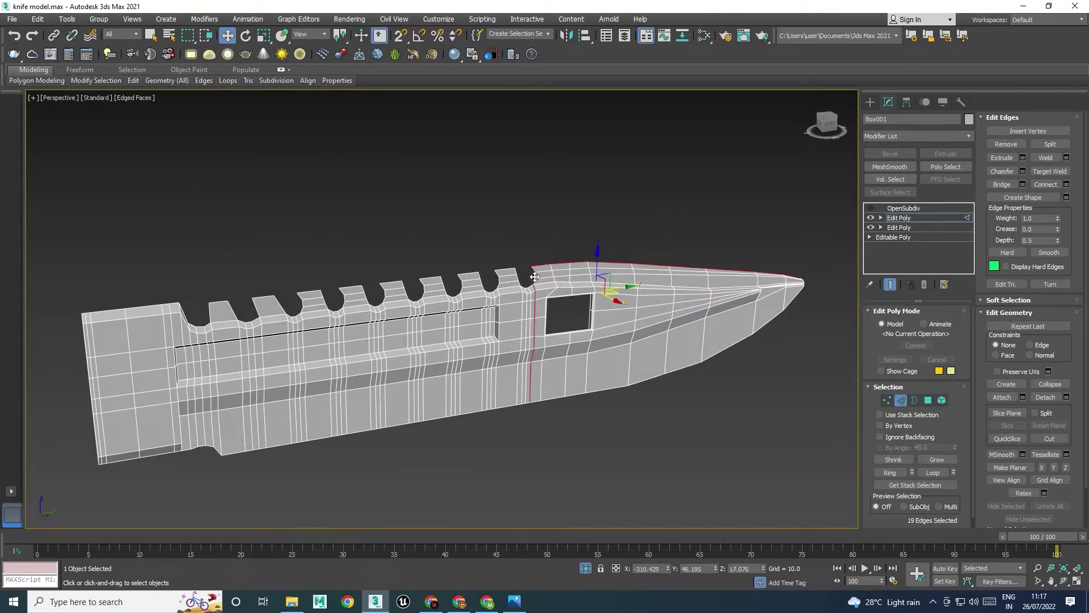
{"action": "left_click", "coordinate": [505, 271], "text": "ctrl"}
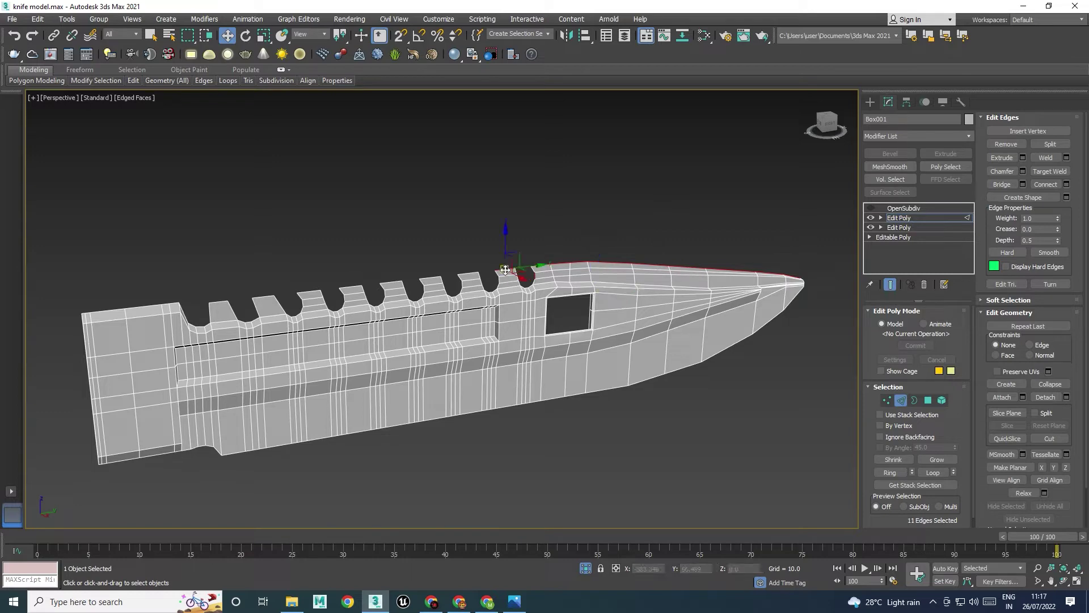
Select the cutting-edge loop and extend the selection along the base's lower edge to its rear corner, leaving out the vertical loop
{"action": "double_click", "coordinate": [609, 390]}
{"action": "middle_click_drag", "start_coordinate": [536, 419], "coordinate": [823, 332], "text": "alt"}
{"action": "scroll", "coordinate": [463, 347], "scroll_direction": "up", "scroll_amount": 5}
{"action": "scroll", "coordinate": [463, 346], "scroll_direction": "up", "scroll_amount": 4}
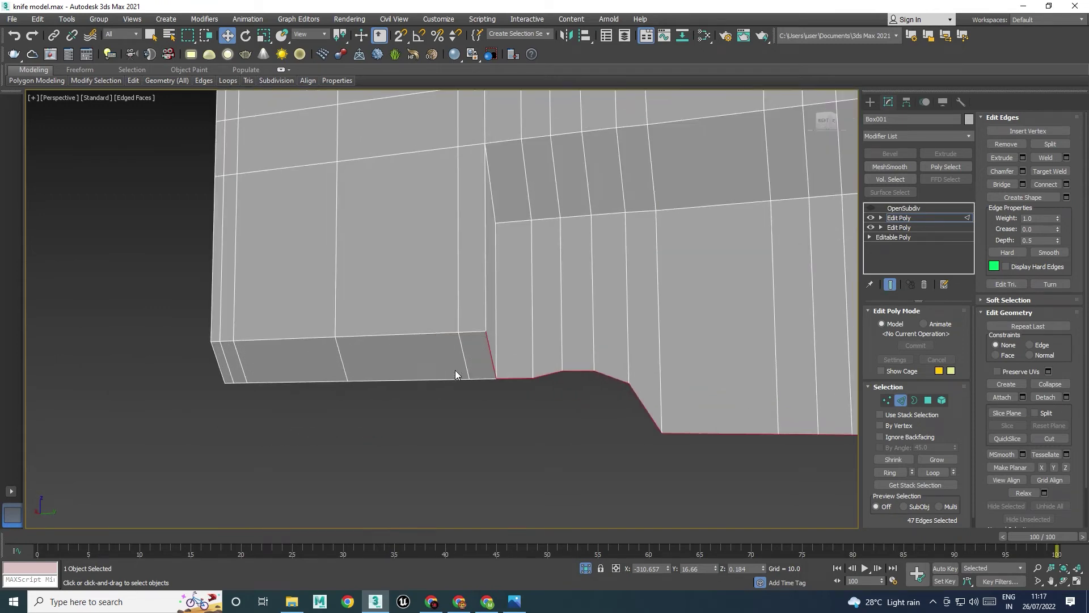
{"action": "double_click", "coordinate": [474, 380], "text": "ctrl"}
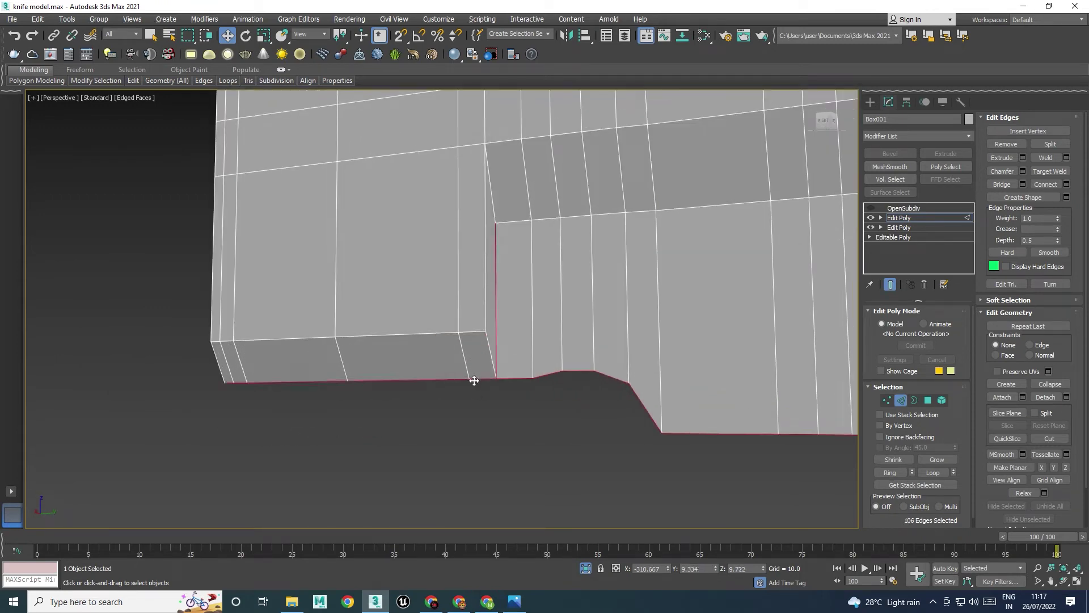
{"action": "double_click", "coordinate": [494, 364], "text": "alt"}
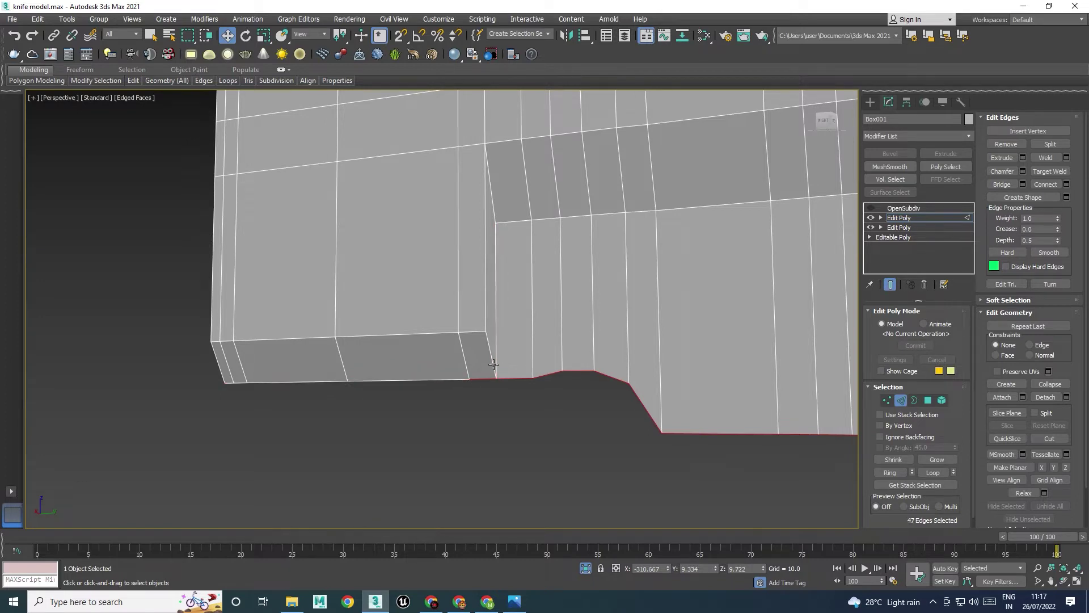
{"action": "left_click", "coordinate": [450, 380], "text": "ctrl"}
{"action": "left_click", "coordinate": [318, 384], "text": "ctrl"}
{"action": "middle_click_drag", "start_coordinate": [416, 421], "coordinate": [531, 398]}
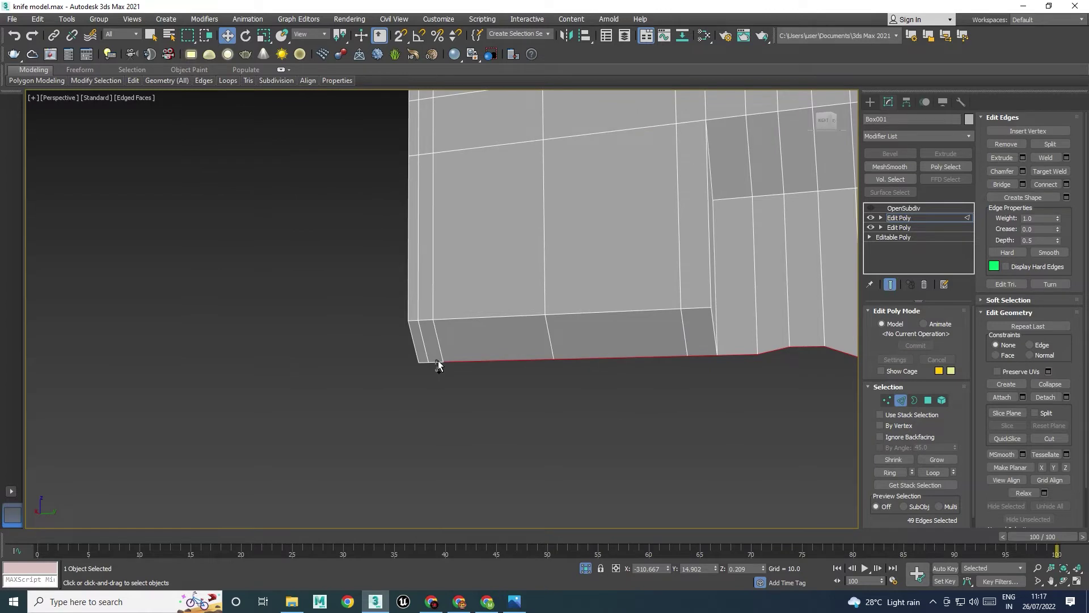
{"action": "left_click", "coordinate": [423, 361], "text": "ctrl"}
{"action": "middle_click_drag", "start_coordinate": [435, 388], "coordinate": [325, 359]}
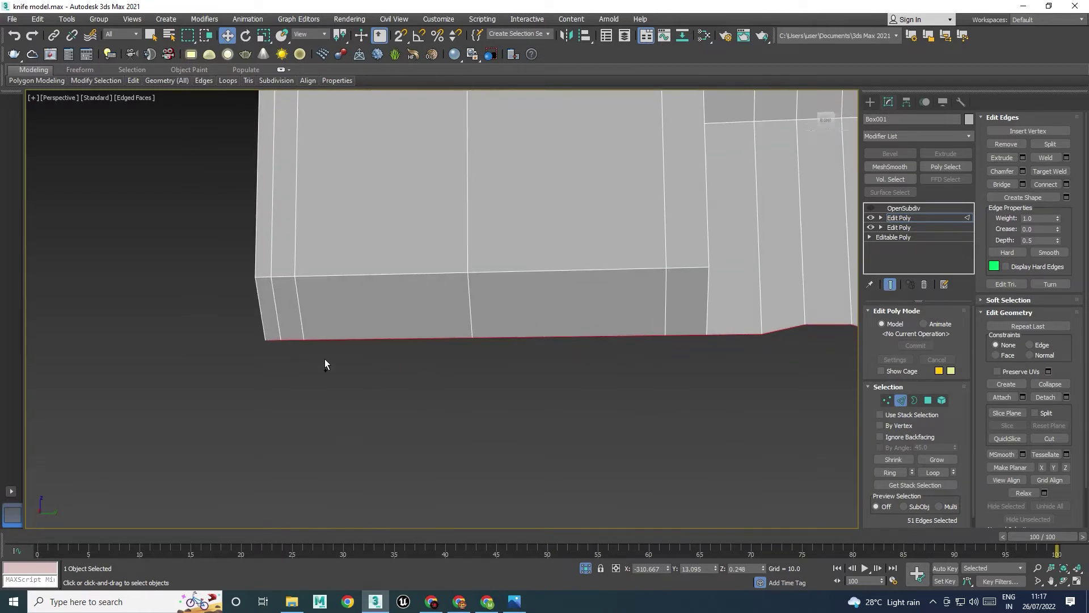
Try to add the base's rear vertical edges to the outline selection, and undo the addition
{"action": "left_click", "coordinate": [254, 257], "text": "ctrl"}
{"action": "left_click_drag", "start_coordinate": [259, 302], "coordinate": [264, 306], "text": "ctrl"}
{"action": "key", "text": "ctrl+z"}
{"action": "scroll", "coordinate": [310, 337], "scroll_direction": "down", "scroll_amount": 1}
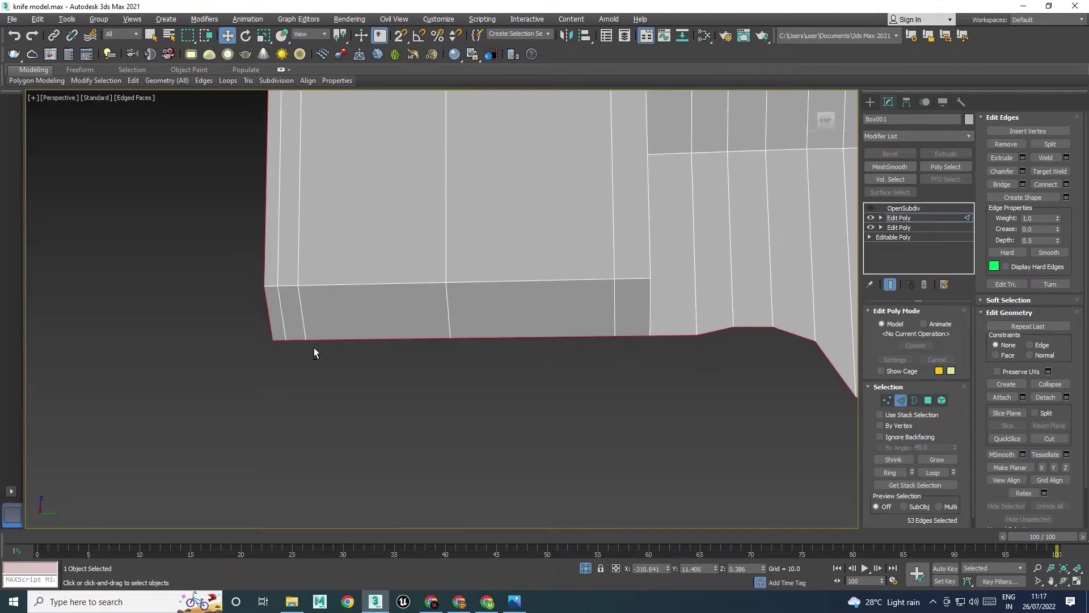
{"action": "middle_click_drag", "start_coordinate": [319, 342], "coordinate": [420, 357], "text": "alt"}
{"action": "scroll", "coordinate": [420, 357], "scroll_direction": "down", "scroll_amount": 5}
{"action": "scroll", "coordinate": [448, 346], "scroll_direction": "up", "scroll_amount": 8}
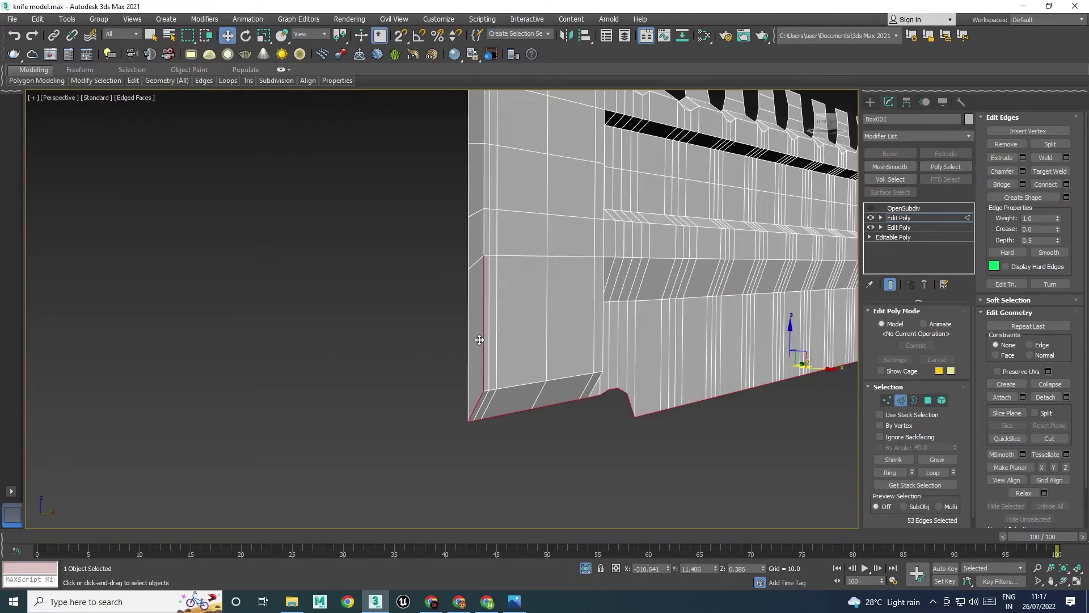
{"action": "key", "text": "ctrl+z"}
Try again to add the edges at the base's rear corner, and remove the extra edges from the selection
{"action": "left_click_drag", "start_coordinate": [468, 375], "coordinate": [475, 378], "text": "ctrl"}
{"action": "scroll", "coordinate": [496, 379], "scroll_direction": "down", "scroll_amount": 5}
{"action": "middle_click_drag", "start_coordinate": [496, 379], "coordinate": [525, 409], "text": "alt"}
{"action": "scroll", "coordinate": [657, 311], "scroll_direction": "up", "scroll_amount": 3}
{"action": "scroll", "coordinate": [563, 303], "scroll_direction": "down", "scroll_amount": 3}
{"action": "scroll", "coordinate": [562, 322], "scroll_direction": "up", "scroll_amount": 3}
{"action": "middle_click_drag", "start_coordinate": [567, 375], "coordinate": [553, 324]}
{"action": "left_click_drag", "start_coordinate": [509, 431], "coordinate": [562, 444], "text": "alt"}
{"action": "middle_click_drag", "start_coordinate": [603, 402], "coordinate": [577, 393], "text": "alt"}
In the maximized right view, add the base's top edge and the slope into the first notch to the selection, leaving out interior edges
{"action": "key", "text": "alt+w"}
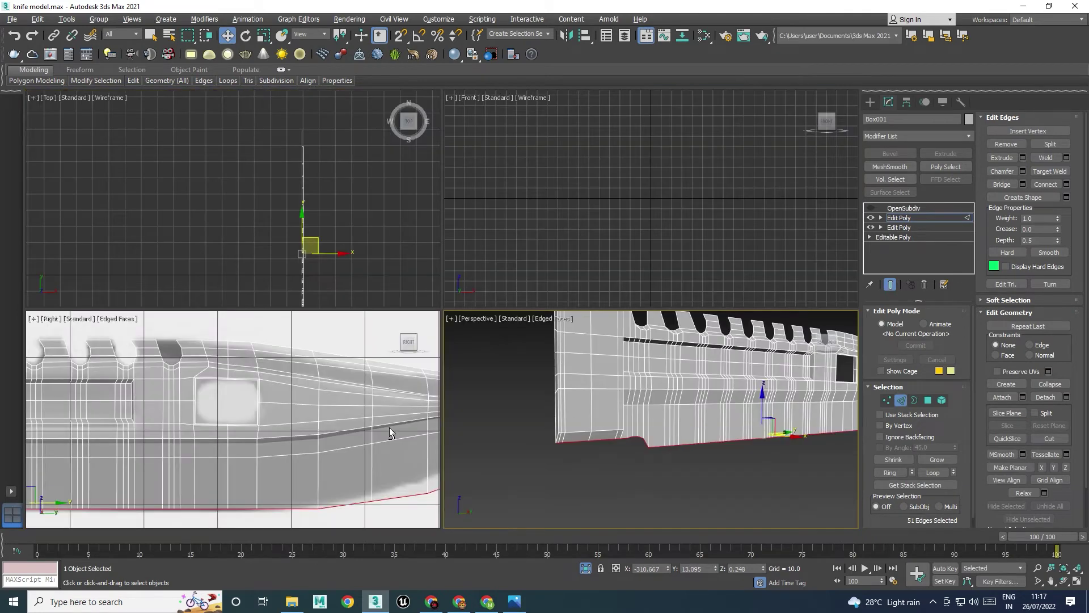
{"action": "middle_click", "coordinate": [292, 419]}
{"action": "key", "text": "alt+w"}
{"action": "scroll", "coordinate": [394, 406], "scroll_direction": "down", "scroll_amount": 3}
{"action": "middle_click_drag", "start_coordinate": [323, 363], "coordinate": [605, 358]}
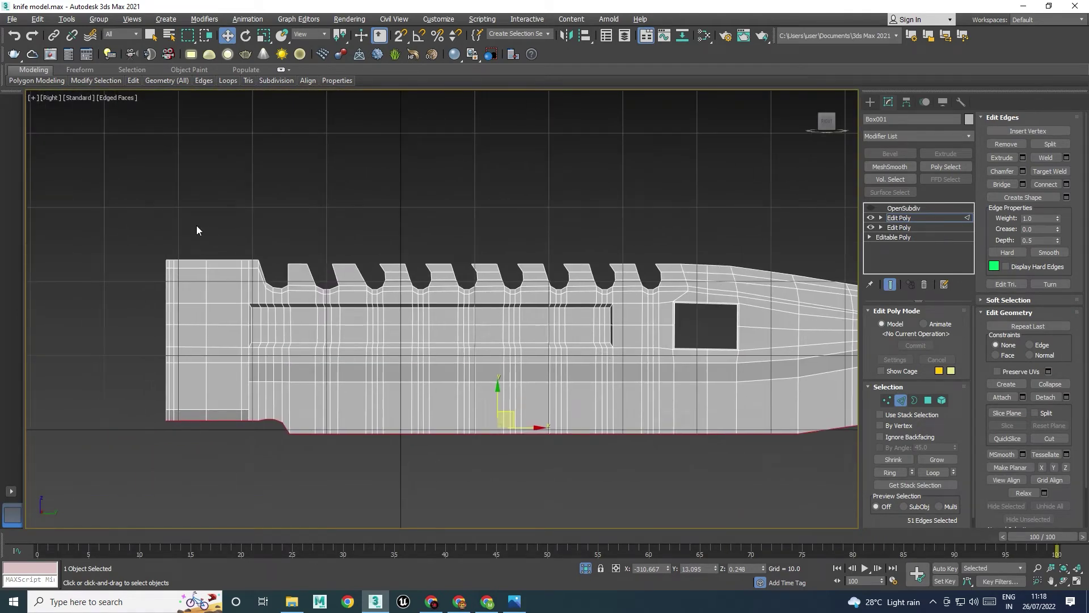
{"action": "left_click_drag", "start_coordinate": [253, 253], "coordinate": [267, 263]}
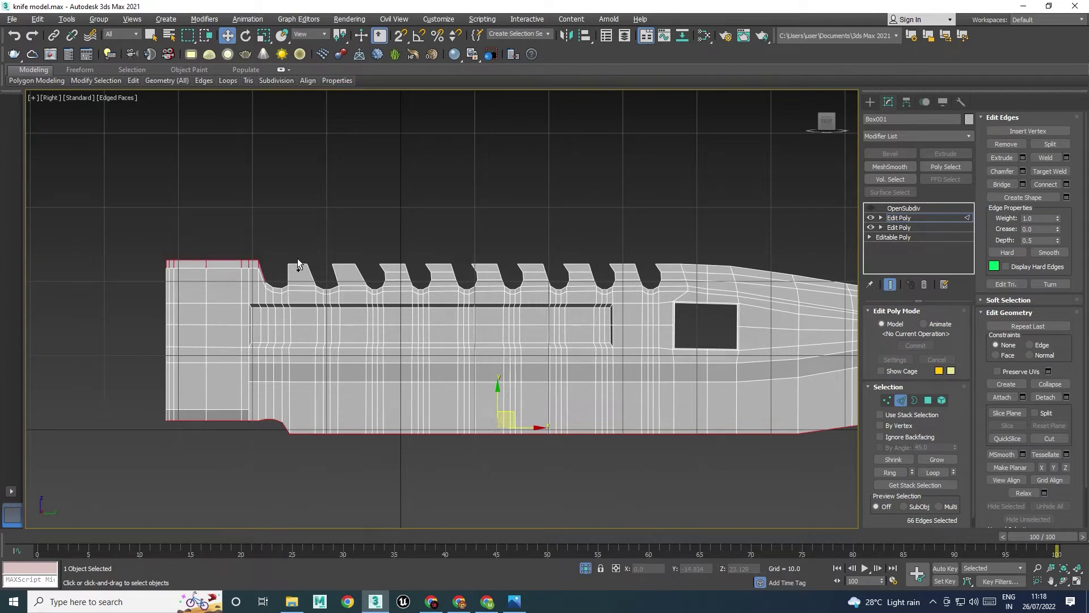
{"action": "left_click_drag", "start_coordinate": [98, 325], "coordinate": [257, 268], "text": "alt"}
Add the rest of the first notch's rim and the outline edges of the first tooth to the selection
{"action": "scroll", "coordinate": [256, 272], "scroll_direction": "up", "scroll_amount": 5}
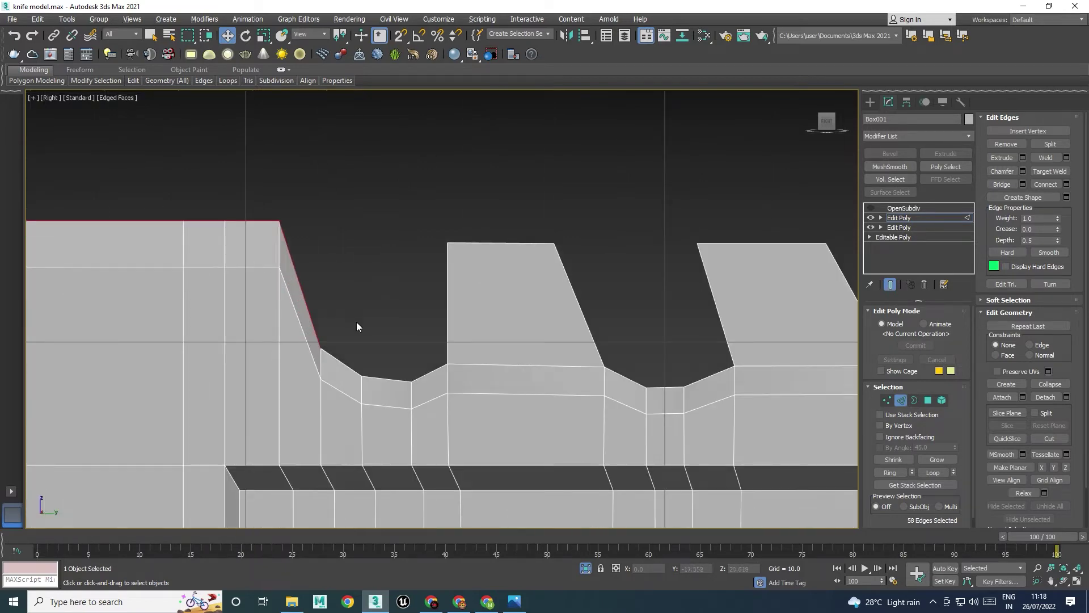
{"action": "left_click_drag", "start_coordinate": [411, 379], "coordinate": [422, 396], "text": "ctrl"}
{"action": "left_click_drag", "start_coordinate": [446, 290], "coordinate": [457, 297], "text": "ctrl"}
{"action": "left_click_drag", "start_coordinate": [474, 202], "coordinate": [500, 261], "text": "ctrl"}
{"action": "left_click_drag", "start_coordinate": [584, 253], "coordinate": [561, 290], "text": "ctrl"}
{"action": "scroll", "coordinate": [547, 315], "scroll_direction": "down", "scroll_amount": 3}
{"action": "middle_click_drag", "start_coordinate": [648, 328], "coordinate": [473, 317]}
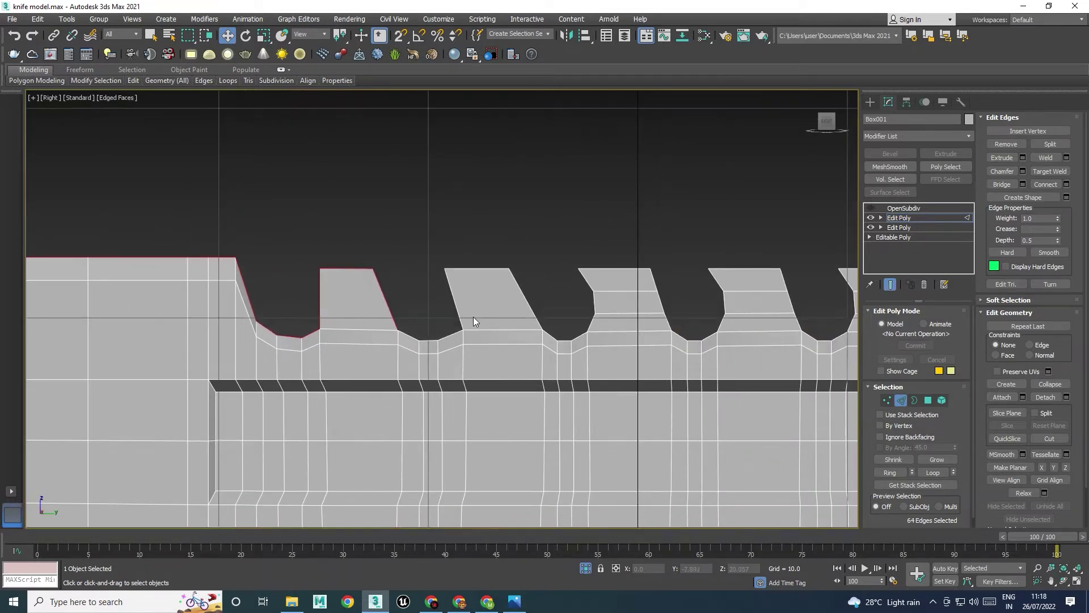
Add the upper outline edges of the remaining teeth to the selection together
{"action": "scroll", "coordinate": [454, 312], "scroll_direction": "down", "scroll_amount": 3}
{"action": "middle_click_drag", "start_coordinate": [552, 319], "coordinate": [390, 317]}
{"action": "scroll", "coordinate": [400, 308], "scroll_direction": "down", "scroll_amount": 2}
{"action": "left_click_drag", "start_coordinate": [298, 248], "coordinate": [624, 302]}
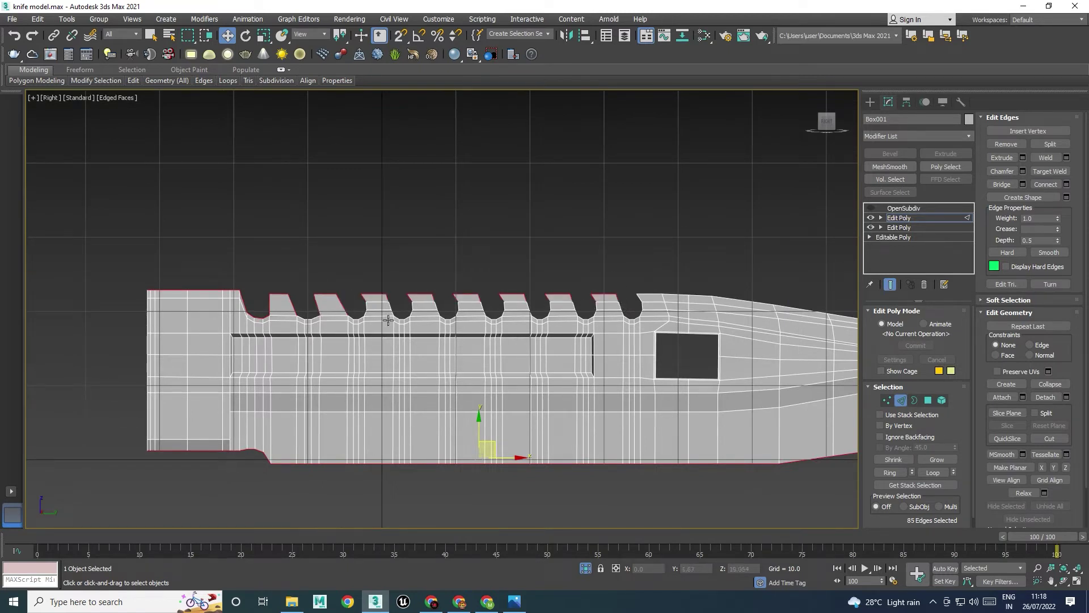
Add the rim edges of the notch between the second and third teeth to the outline selection
{"action": "scroll", "coordinate": [361, 309], "scroll_direction": "up", "scroll_amount": 5}
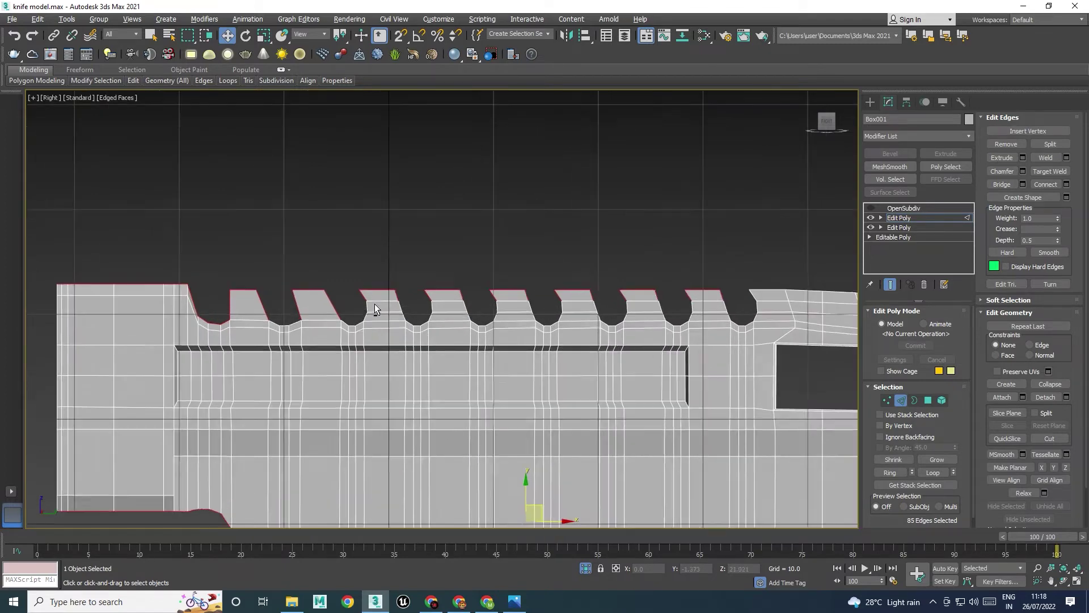
{"action": "scroll", "coordinate": [321, 323], "scroll_direction": "up", "scroll_amount": 5}
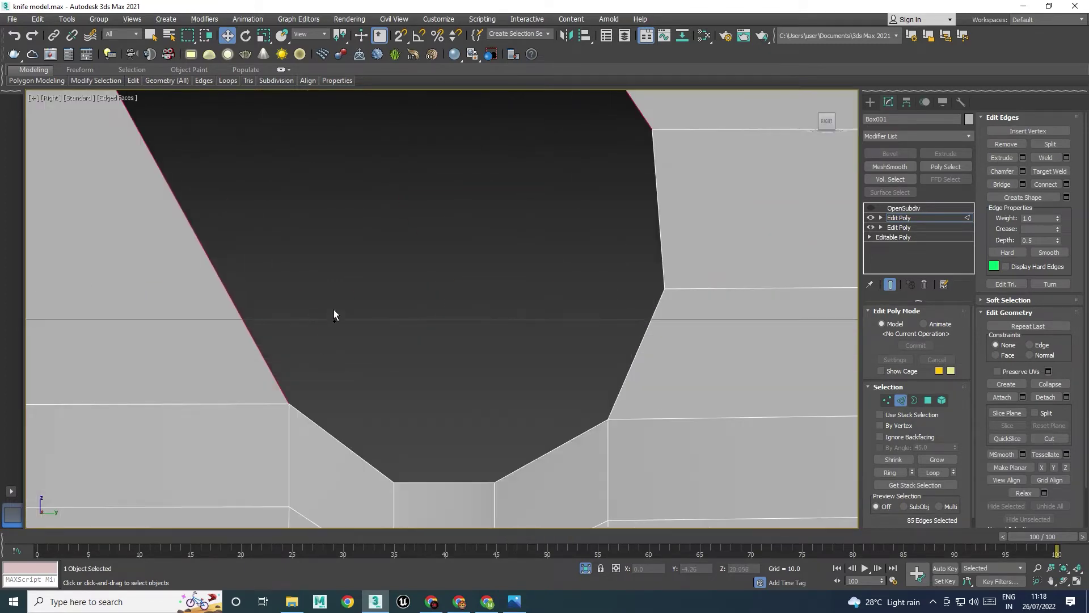
{"action": "left_click_drag", "start_coordinate": [329, 449], "coordinate": [329, 448], "text": "ctrl"}
{"action": "left_click_drag", "start_coordinate": [421, 421], "coordinate": [439, 475], "text": "ctrl"}
{"action": "left_click_drag", "start_coordinate": [516, 410], "coordinate": [544, 471], "text": "ctrl"}
{"action": "left_click_drag", "start_coordinate": [618, 339], "coordinate": [653, 375], "text": "ctrl"}
{"action": "left_click_drag", "start_coordinate": [613, 231], "coordinate": [678, 250], "text": "ctrl"}
Add the complete rim of the notch between the third and fourth teeth, undoing wrong picks
{"action": "scroll", "coordinate": [545, 253], "scroll_direction": "down", "scroll_amount": 2}
{"action": "middle_click_drag", "start_coordinate": [637, 279], "coordinate": [363, 305]}
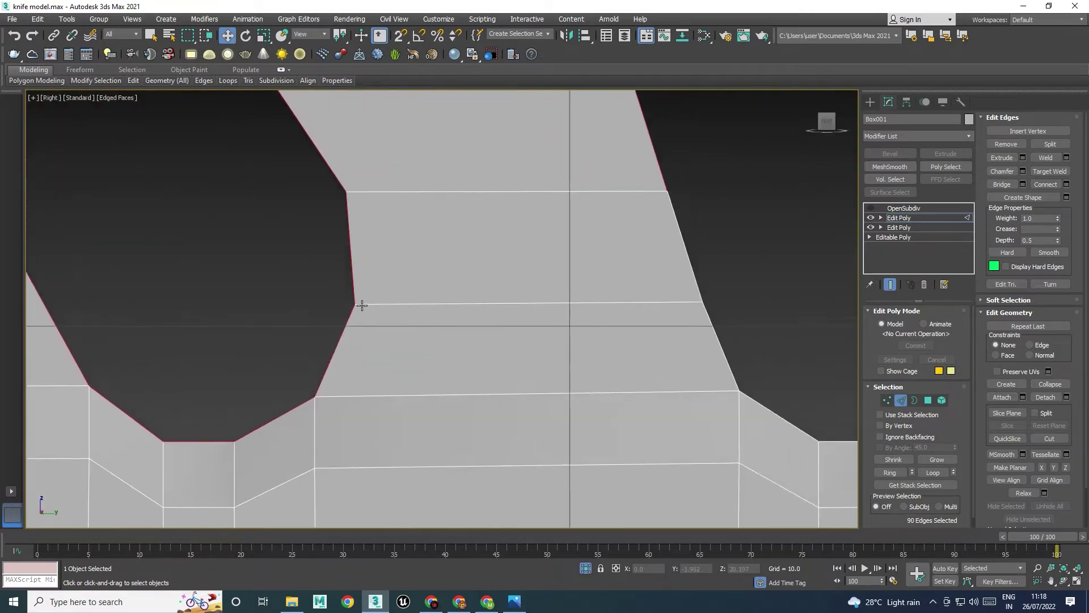
{"action": "scroll", "coordinate": [362, 306], "scroll_direction": "down", "scroll_amount": 2}
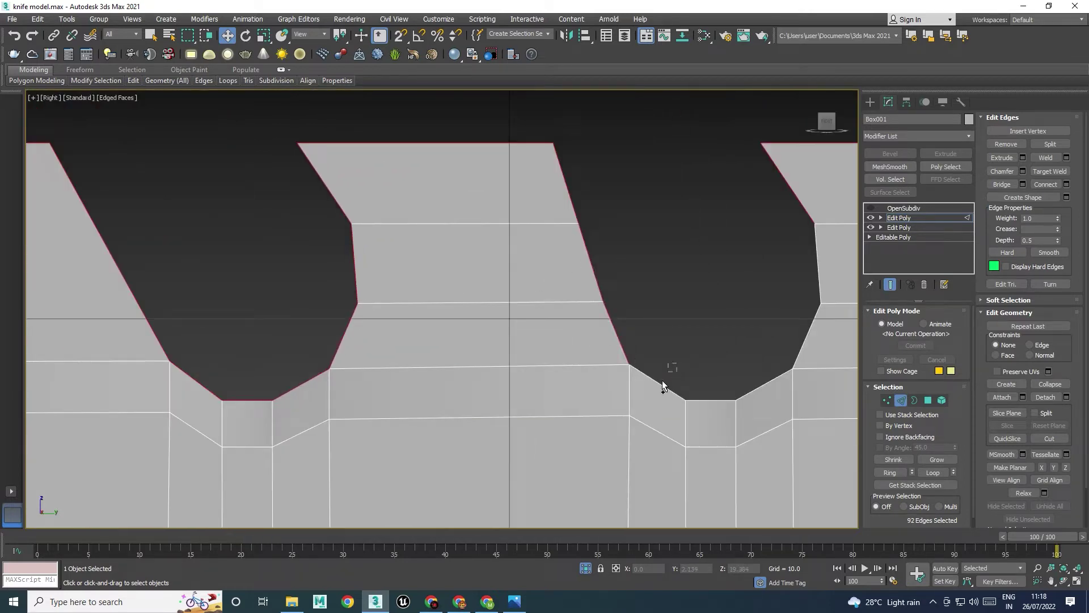
{"action": "left_click", "coordinate": [736, 404], "text": "ctrl"}
{"action": "left_click", "coordinate": [771, 382], "text": "ctrl"}
{"action": "key", "text": "ctrl+z"}
{"action": "key", "text": "ctrl+z"}
{"action": "middle_click_drag", "start_coordinate": [733, 366], "coordinate": [581, 344]}
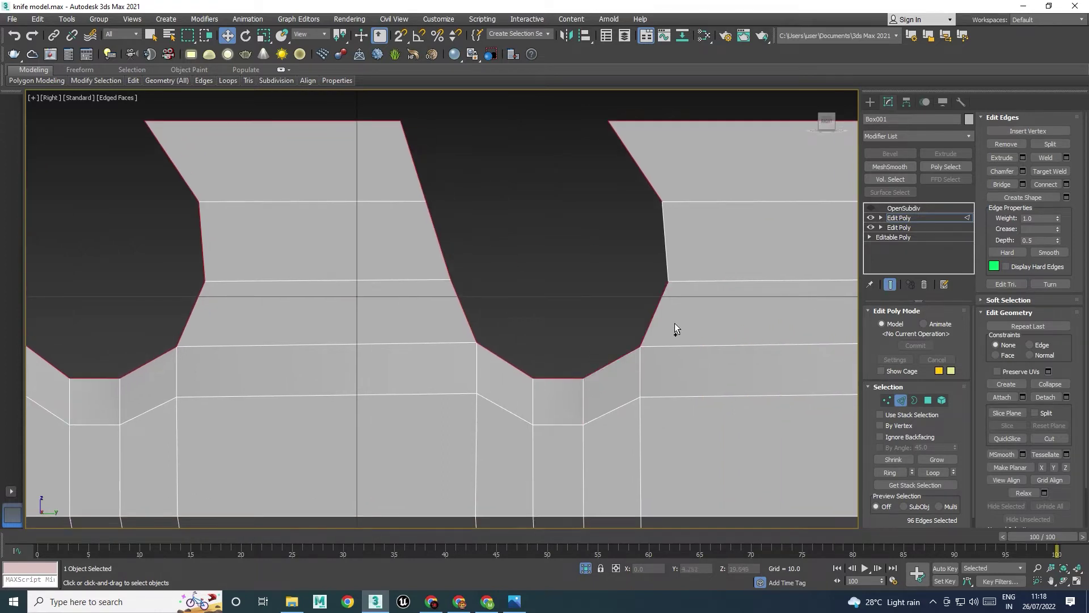
{"action": "left_click_drag", "start_coordinate": [675, 260], "coordinate": [676, 260], "text": "ctrl"}
Add the complete rim of the notch between the fourth and fifth teeth to the selection
{"action": "middle_click_drag", "start_coordinate": [676, 261], "coordinate": [422, 305]}
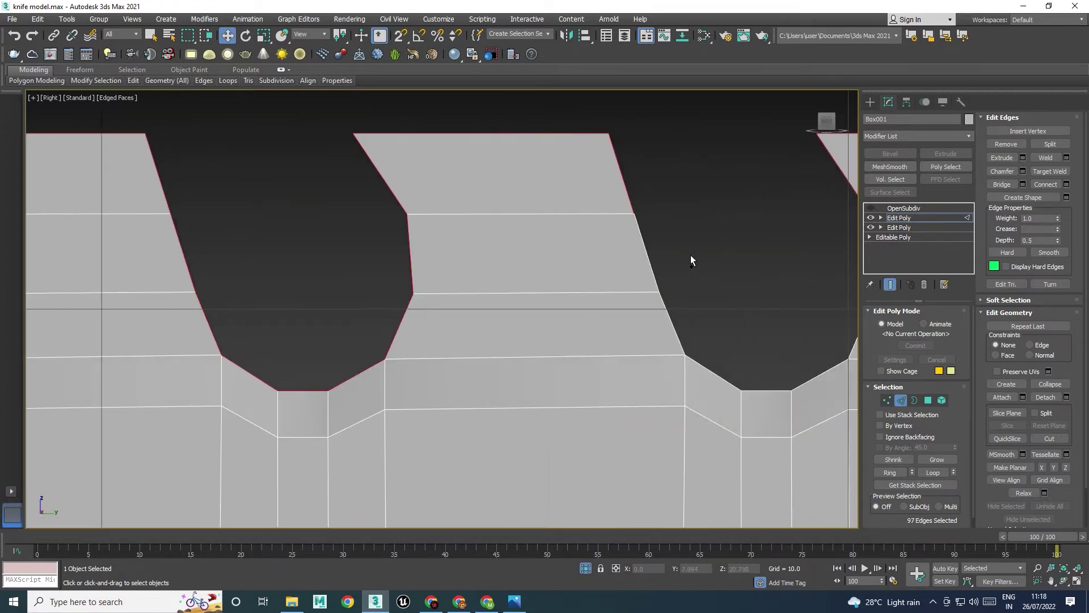
{"action": "left_click_drag", "start_coordinate": [736, 297], "coordinate": [671, 328], "text": "ctrl"}
{"action": "middle_click_drag", "start_coordinate": [753, 368], "coordinate": [553, 264]}
{"action": "left_click_drag", "start_coordinate": [624, 265], "coordinate": [624, 265], "text": "ctrl"}
{"action": "left_click_drag", "start_coordinate": [634, 200], "coordinate": [650, 216], "text": "ctrl"}
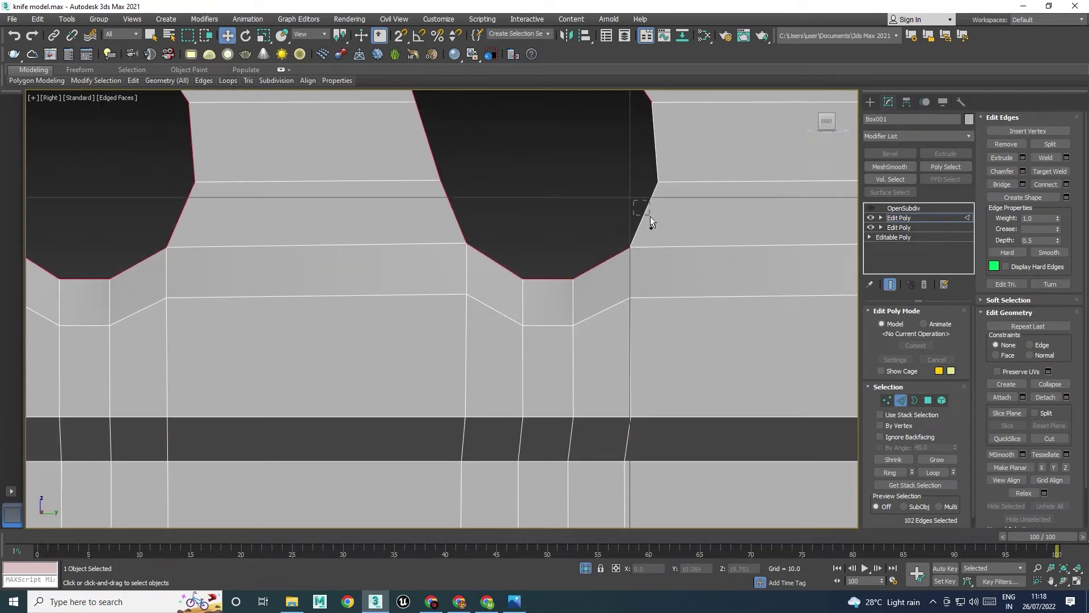
{"action": "left_click_drag", "start_coordinate": [677, 144], "coordinate": [677, 145], "text": "ctrl"}
Extend the edge selection around the rim of the notch between the fifth and sixth teeth
{"action": "middle_click_drag", "start_coordinate": [677, 145], "coordinate": [493, 198]}
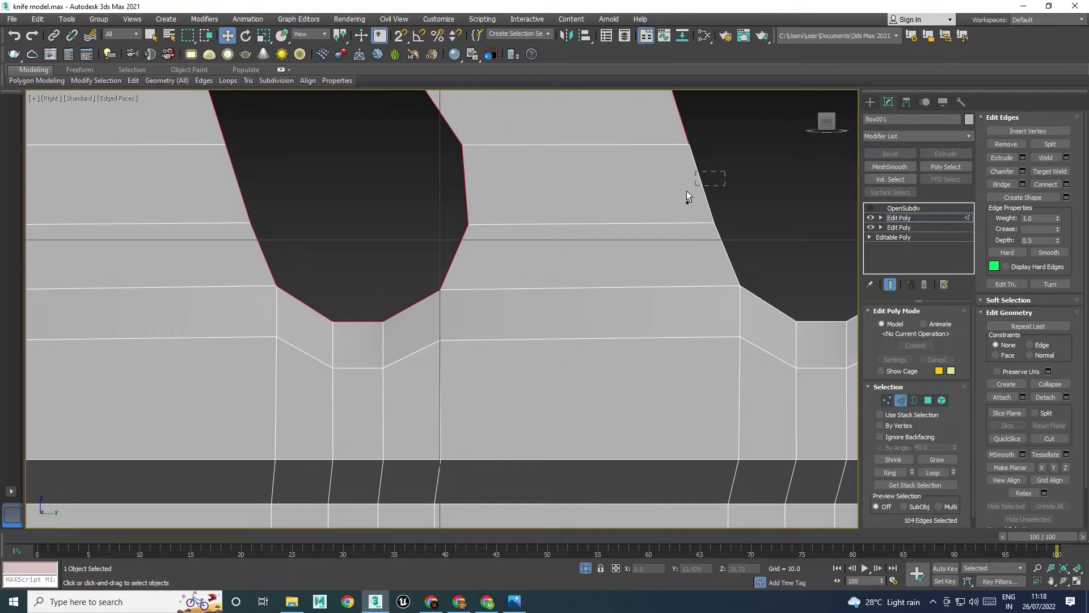
{"action": "middle_click_drag", "start_coordinate": [802, 280], "coordinate": [700, 232]}
{"action": "left_click_drag", "start_coordinate": [666, 234], "coordinate": [702, 274], "text": "ctrl"}
{"action": "left_click_drag", "start_coordinate": [750, 243], "coordinate": [762, 269], "text": "ctrl"}
{"action": "middle_click_drag", "start_coordinate": [755, 262], "coordinate": [639, 321]}
{"action": "left_click_drag", "start_coordinate": [674, 255], "coordinate": [684, 261], "text": "ctrl"}
{"action": "left_click", "coordinate": [713, 227], "text": "ctrl"}
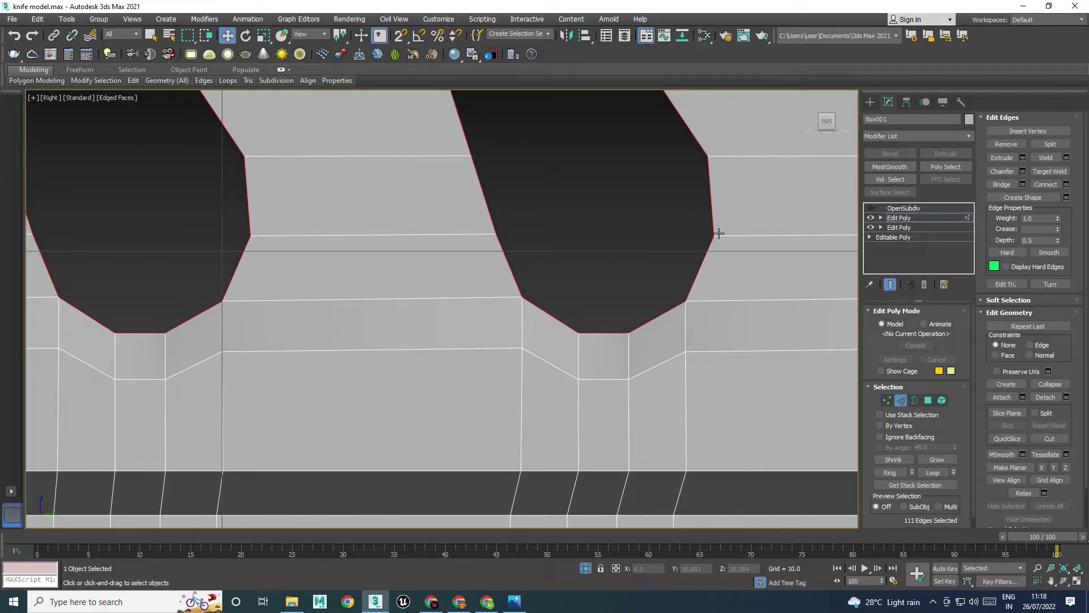
Add the rim edges of the seventh and eighth notches to the outline selection
{"action": "scroll", "coordinate": [738, 255], "scroll_direction": "down", "scroll_amount": 4}
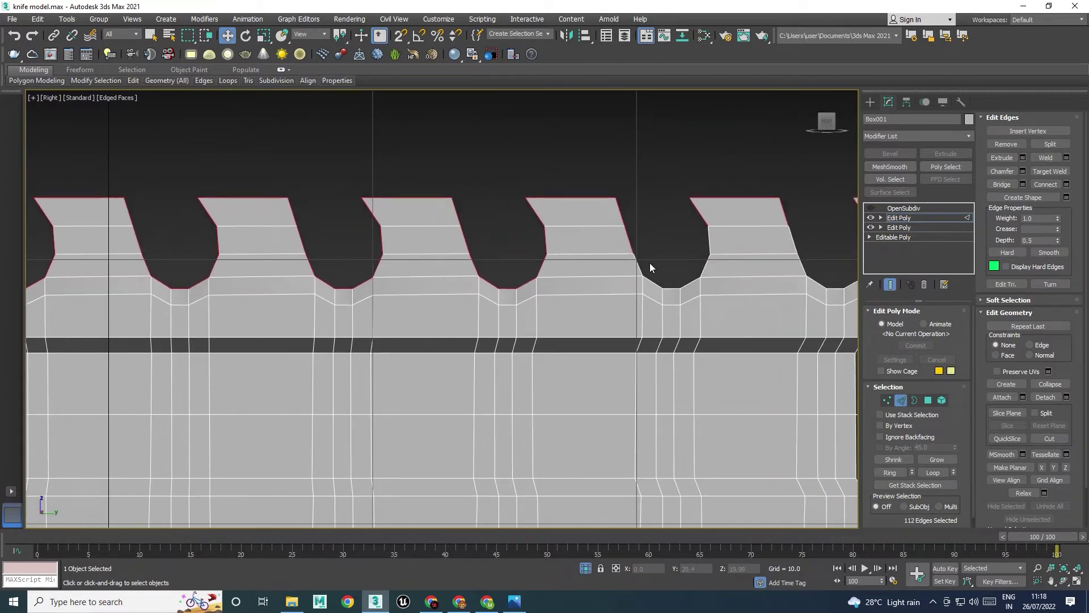
{"action": "scroll", "coordinate": [648, 261], "scroll_direction": "up", "scroll_amount": 4}
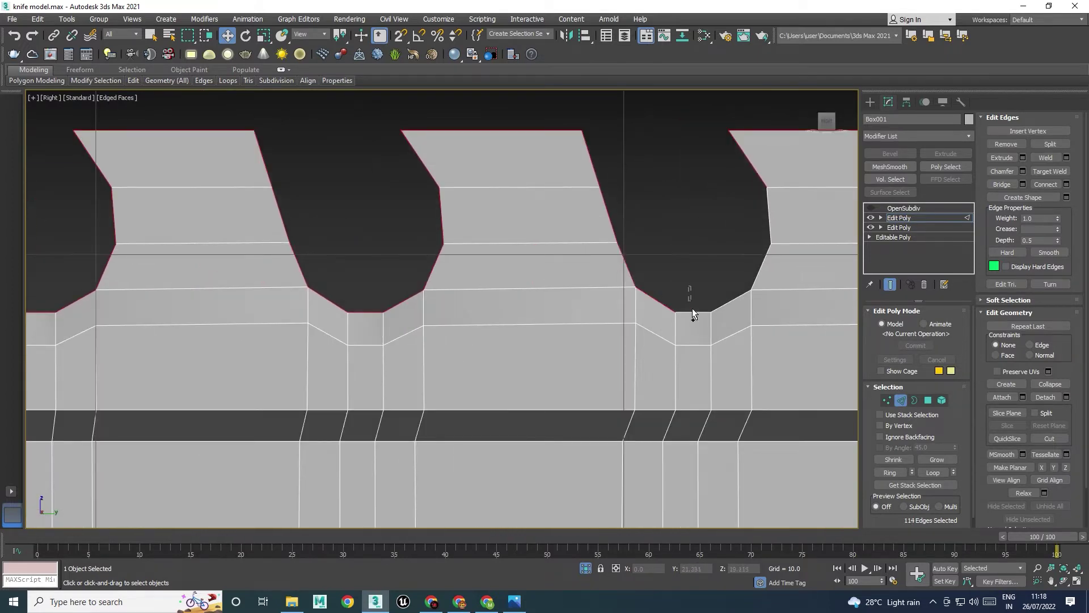
{"action": "left_click", "coordinate": [731, 301], "text": "ctrl"}
{"action": "middle_click_drag", "start_coordinate": [772, 223], "coordinate": [674, 262]}
{"action": "middle_click_drag", "start_coordinate": [753, 249], "coordinate": [483, 229]}
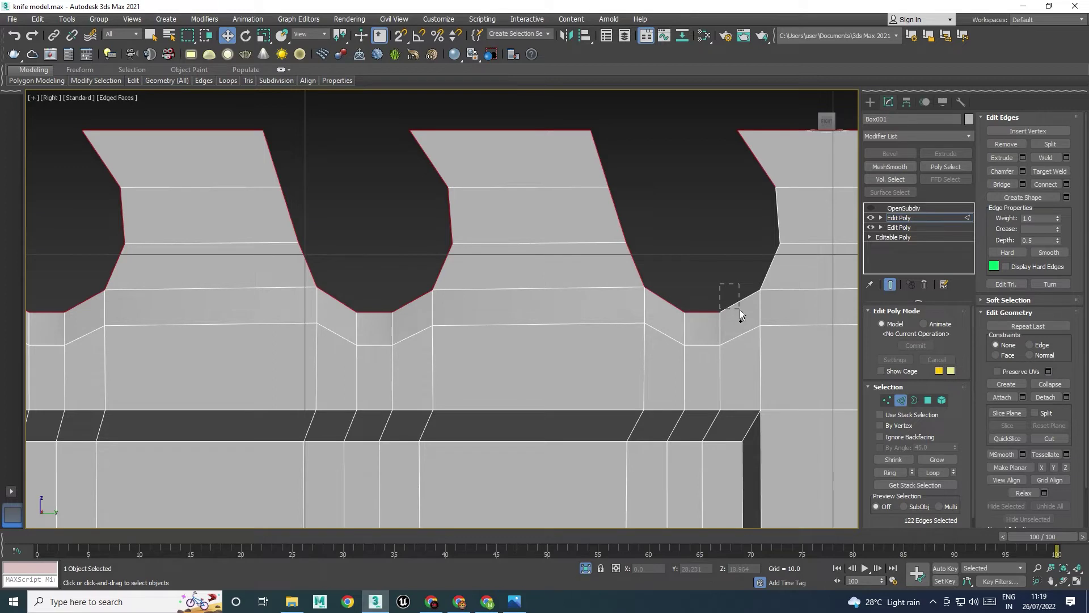
{"action": "left_click", "coordinate": [779, 223], "text": "ctrl"}
Add the rim edges of the last notch, in front of the rectangular hole, to the selection
{"action": "middle_click_drag", "start_coordinate": [779, 223], "coordinate": [635, 212]}
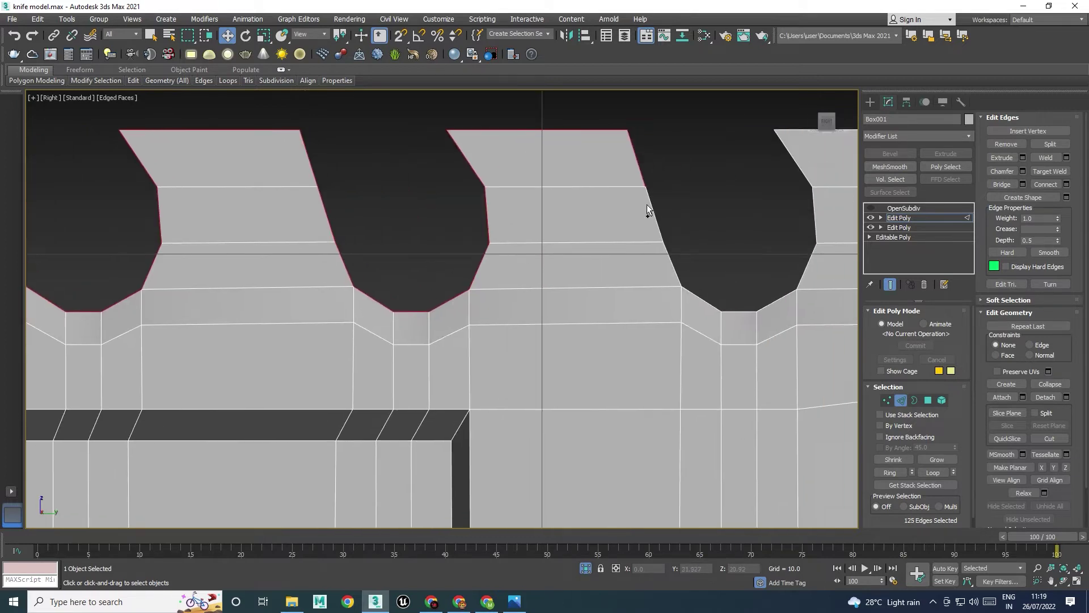
{"action": "left_click", "coordinate": [723, 318], "text": "ctrl"}
{"action": "left_click", "coordinate": [742, 314], "text": "ctrl"}
{"action": "left_click", "coordinate": [805, 179], "text": "ctrl"}
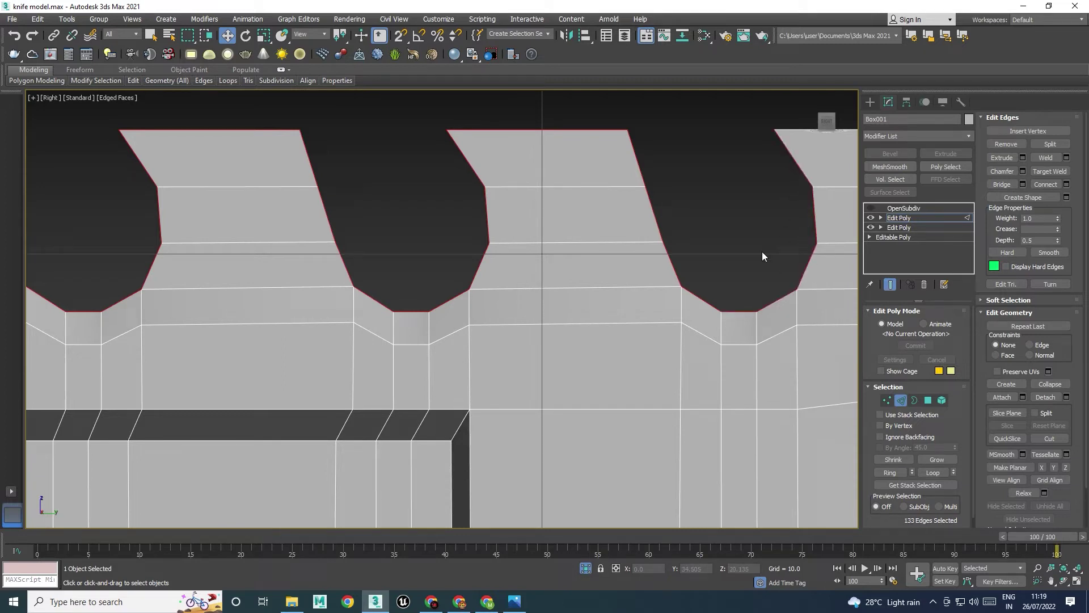
Add the blade's upper outline edges from the last notch to just past the rectangular hole
{"action": "middle_click_drag", "start_coordinate": [761, 250], "coordinate": [494, 320]}
{"action": "left_click_drag", "start_coordinate": [580, 202], "coordinate": [581, 204], "text": "ctrl"}
{"action": "scroll", "coordinate": [554, 226], "scroll_direction": "down", "scroll_amount": 2}
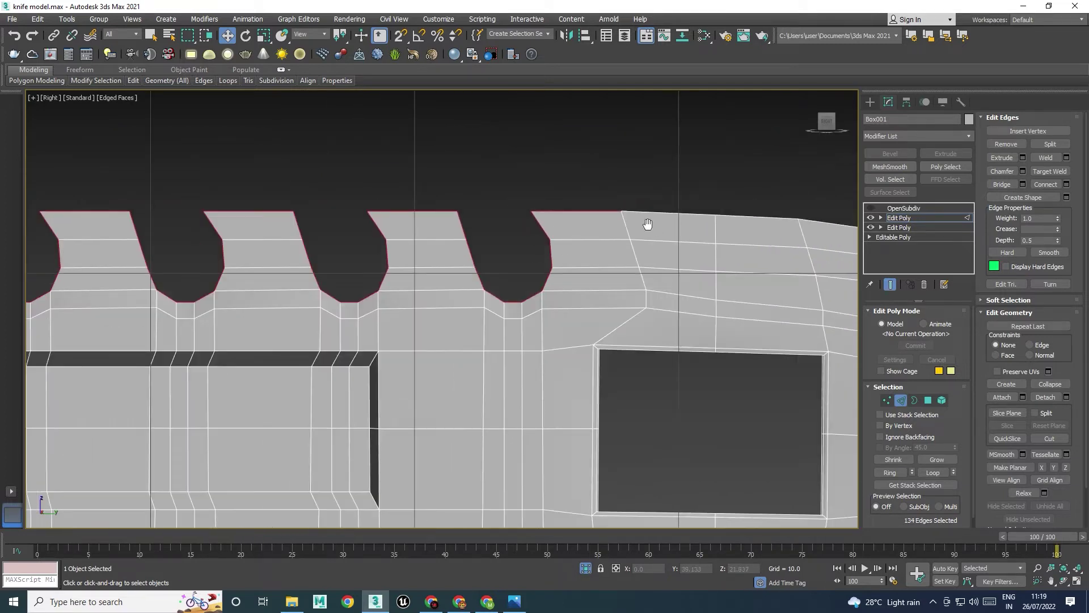
{"action": "middle_click_drag", "start_coordinate": [647, 224], "coordinate": [474, 200]}
{"action": "left_click", "coordinate": [528, 191], "text": "ctrl"}
{"action": "left_click_drag", "start_coordinate": [671, 202], "coordinate": [681, 218], "text": "ctrl"}
Add the sloping upper outline edges from beyond the rectangular hole towards the blade tip to the selection
{"action": "middle_click_drag", "start_coordinate": [691, 233], "coordinate": [346, 252]}
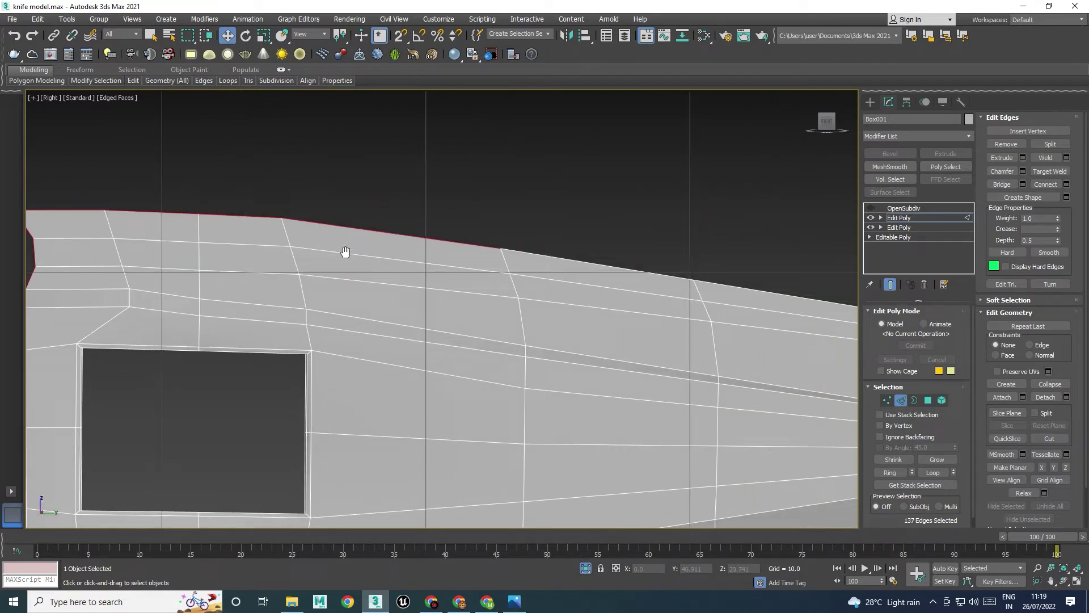
{"action": "left_click_drag", "start_coordinate": [531, 238], "coordinate": [558, 260], "text": "ctrl"}
{"action": "middle_click_drag", "start_coordinate": [558, 254], "coordinate": [259, 176]}
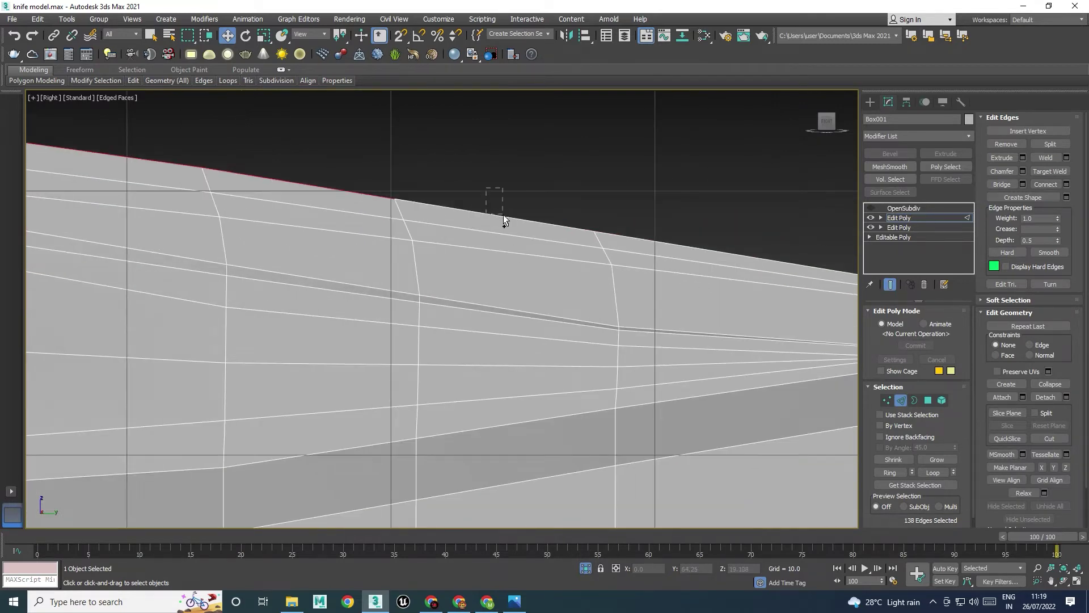
{"action": "left_click", "coordinate": [502, 216], "text": "ctrl"}
{"action": "scroll", "coordinate": [502, 214], "scroll_direction": "down", "scroll_amount": 5}
{"action": "left_click", "coordinate": [463, 223], "text": "ctrl"}
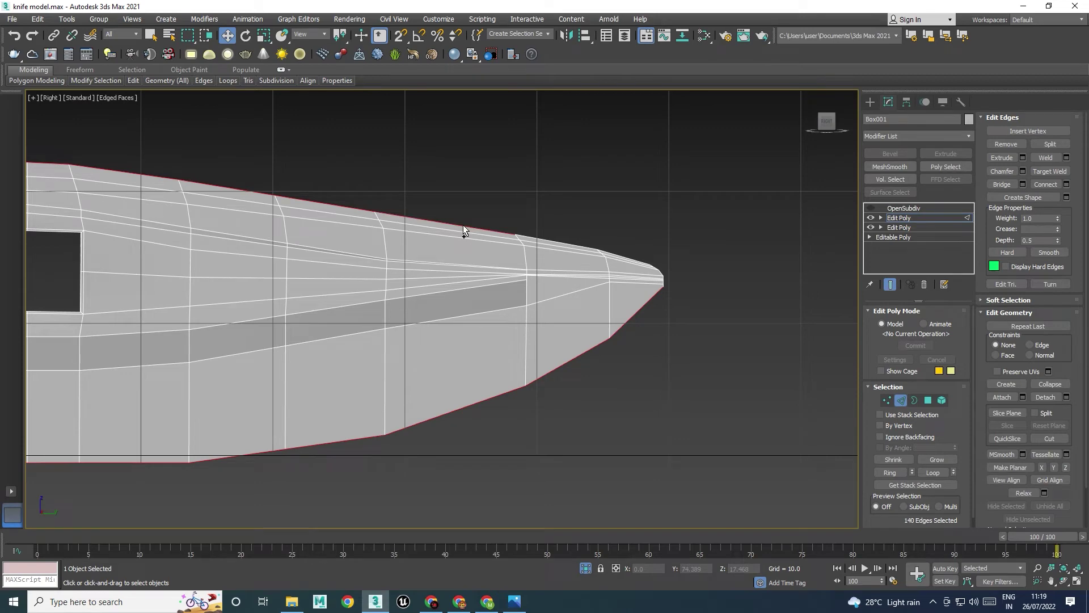
{"action": "scroll", "coordinate": [515, 211], "scroll_direction": "up", "scroll_amount": 3}
{"action": "left_click", "coordinate": [612, 256], "text": "ctrl"}
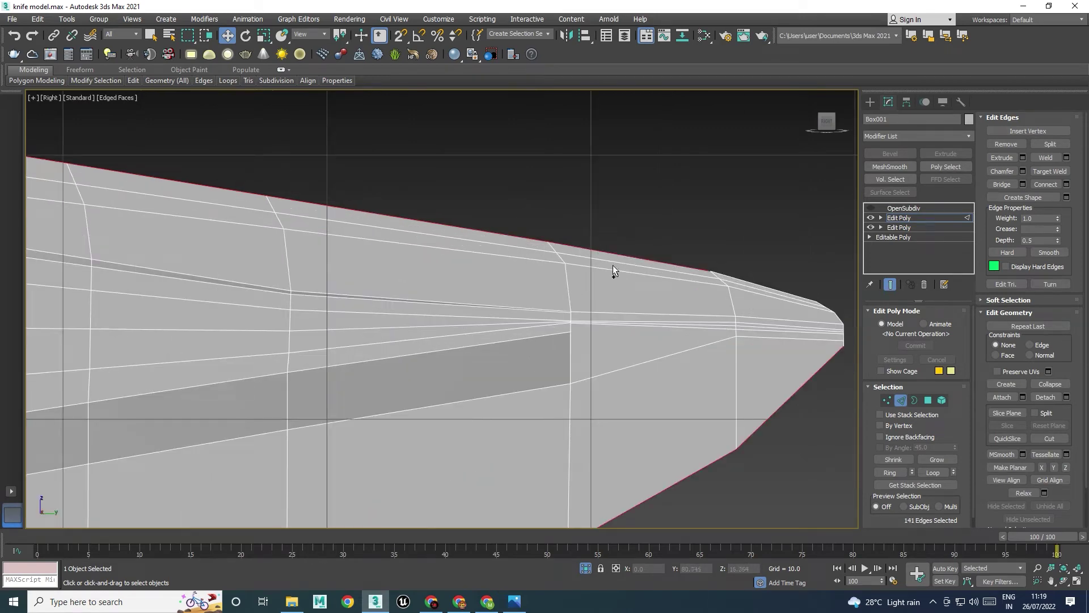
{"action": "left_click", "coordinate": [727, 278], "text": "ctrl"}
Add the remaining short outline edges around the blunt blade tip to complete the front of the selection
{"action": "scroll", "coordinate": [689, 367], "scroll_direction": "down", "scroll_amount": 5}
{"action": "scroll", "coordinate": [773, 365], "scroll_direction": "up", "scroll_amount": 5}
{"action": "scroll", "coordinate": [711, 309], "scroll_direction": "up", "scroll_amount": 2}
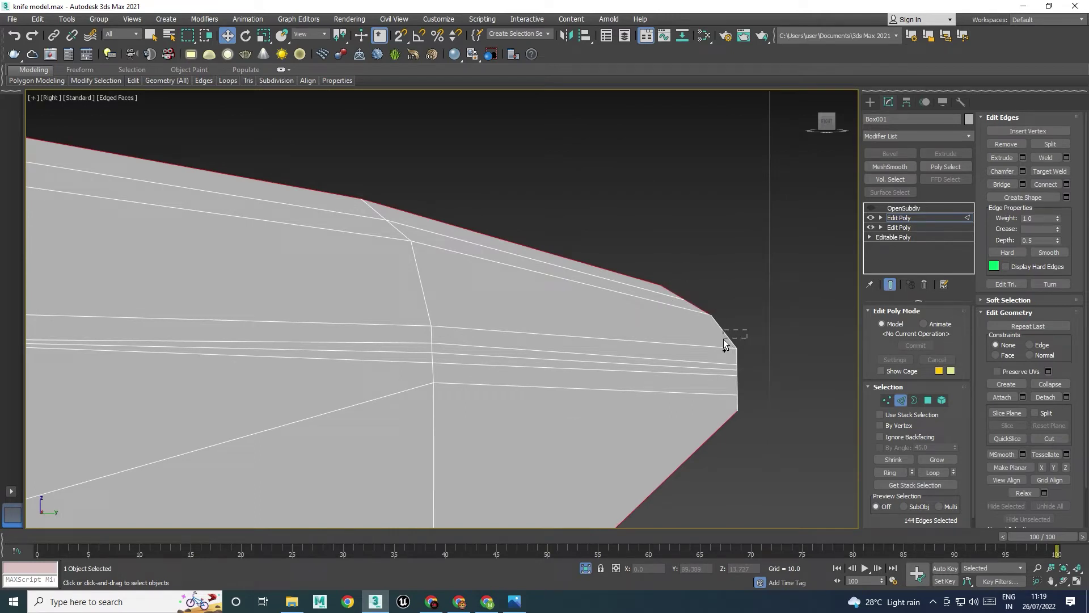
{"action": "left_click", "coordinate": [735, 356], "text": "ctrl"}
{"action": "scroll", "coordinate": [738, 374], "scroll_direction": "up", "scroll_amount": 2}
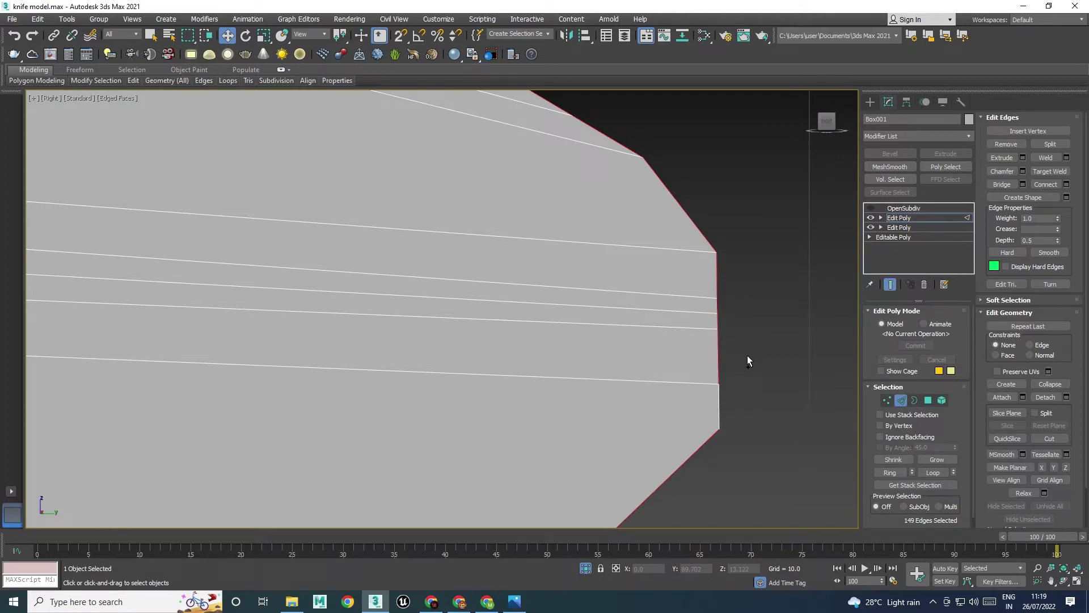
{"action": "left_click", "coordinate": [717, 401], "text": "ctrl"}
Check the selected outline along the whole blade and switch to the maximized perspective view
{"action": "scroll", "coordinate": [728, 401], "scroll_direction": "down", "scroll_amount": 6}
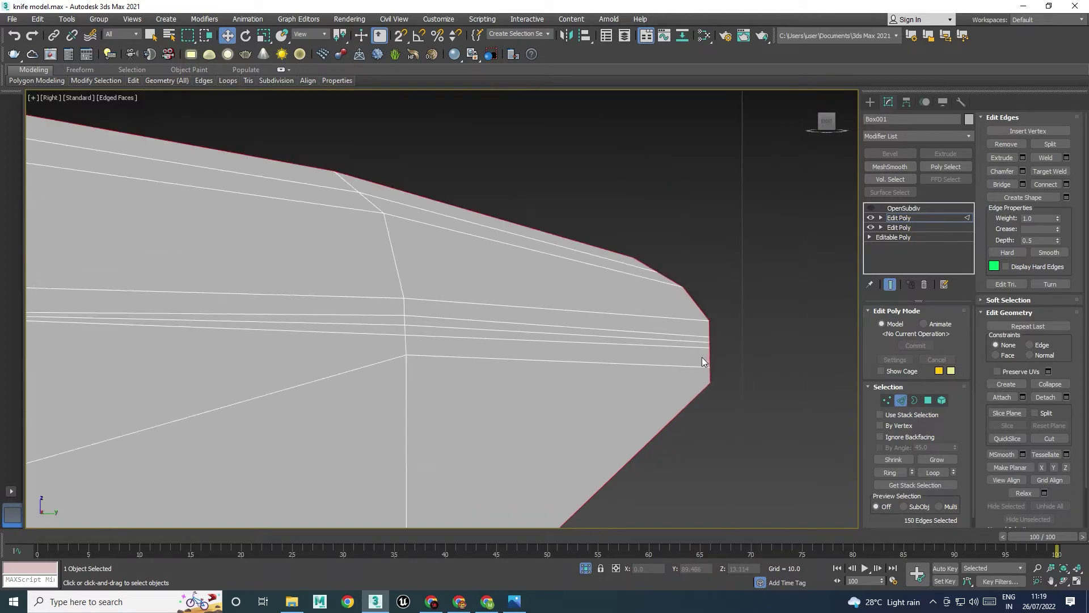
{"action": "scroll", "coordinate": [426, 352], "scroll_direction": "down", "scroll_amount": 3}
{"action": "scroll", "coordinate": [469, 353], "scroll_direction": "up", "scroll_amount": 7}
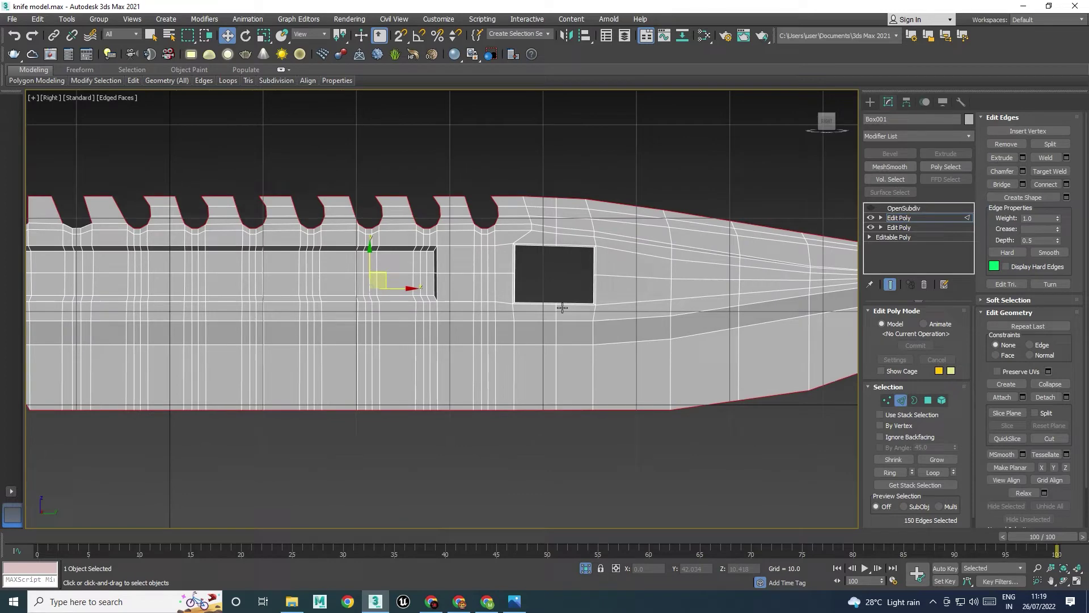
{"action": "scroll", "coordinate": [499, 324], "scroll_direction": "down", "scroll_amount": 2}
{"action": "scroll", "coordinate": [550, 352], "scroll_direction": "up", "scroll_amount": 2}
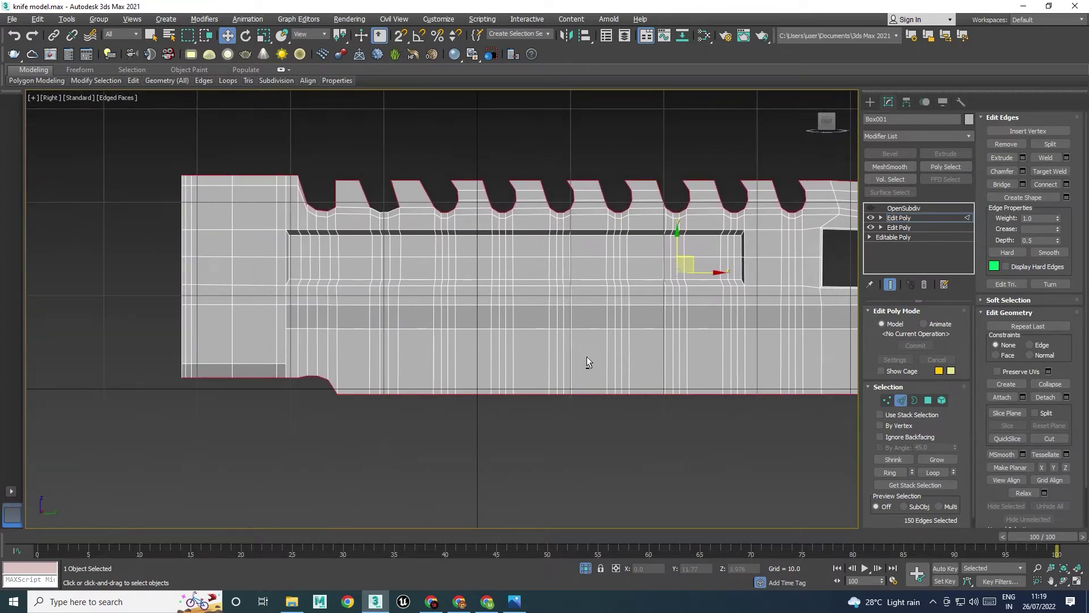
{"action": "key", "text": "alt+w"}
{"action": "key", "text": "alt+w"}
Undo the trial move of the outline edges and add the edges along the base's rear end to the selection
{"action": "scroll", "coordinate": [522, 375], "scroll_direction": "down", "scroll_amount": 3}
{"action": "middle_click_drag", "start_coordinate": [537, 382], "coordinate": [618, 358], "text": "alt"}
{"action": "left_click_drag", "start_coordinate": [626, 206], "coordinate": [617, 207]}
{"action": "key", "text": "ctrl+z"}
{"action": "left_click", "coordinate": [477, 335], "text": "ctrl"}
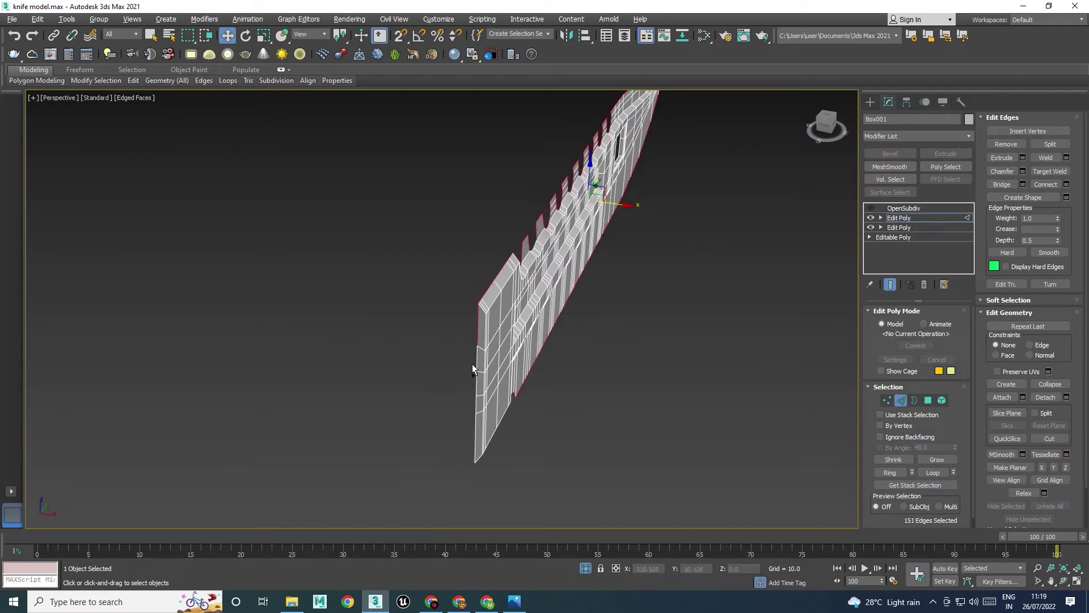
{"action": "left_click", "coordinate": [475, 407], "text": "ctrl"}
{"action": "left_click", "coordinate": [477, 432], "text": "ctrl"}
{"action": "left_click", "coordinate": [476, 432], "text": "ctrl"}
{"action": "left_click", "coordinate": [475, 411], "text": "ctrl"}
Extend the selected outline edges slightly along the X axis to form a thin rim around the half blade
{"action": "middle_click_drag", "start_coordinate": [624, 272], "coordinate": [547, 361], "text": "alt"}
{"action": "left_click_drag", "start_coordinate": [617, 206], "coordinate": [615, 206], "text": "shift"}
{"action": "middle_click_drag", "start_coordinate": [615, 207], "coordinate": [590, 284], "text": "alt"}
{"action": "scroll", "coordinate": [595, 206], "scroll_direction": "up", "scroll_amount": 3}
{"action": "left_click_drag", "start_coordinate": [595, 221], "coordinate": [603, 220]}
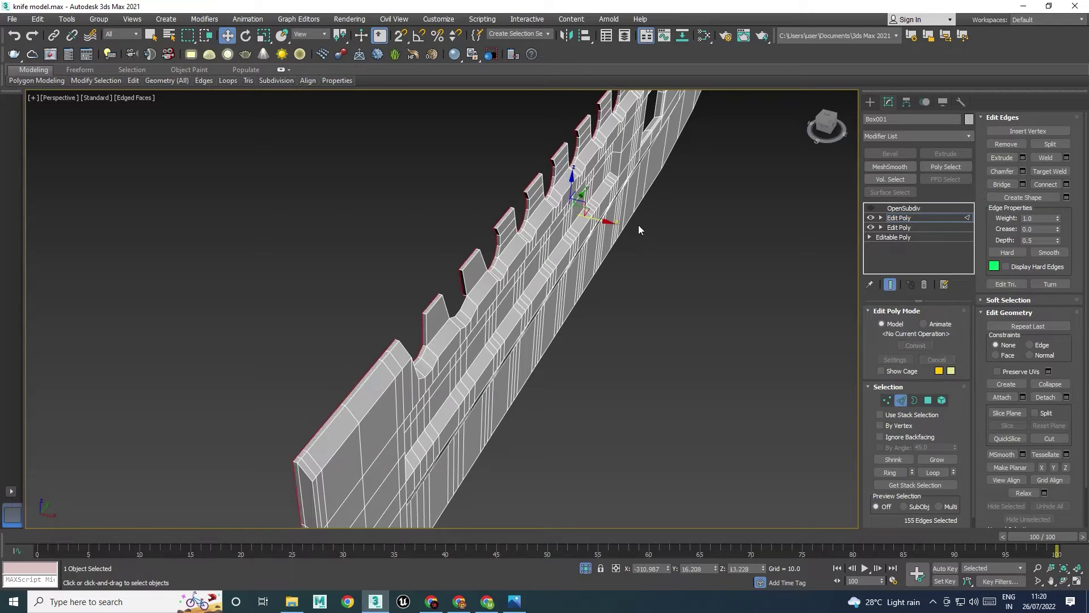
Add a Symmetry modifier above the Edit Poly and set its mirror axis to Z
{"action": "left_click", "coordinate": [906, 219]}
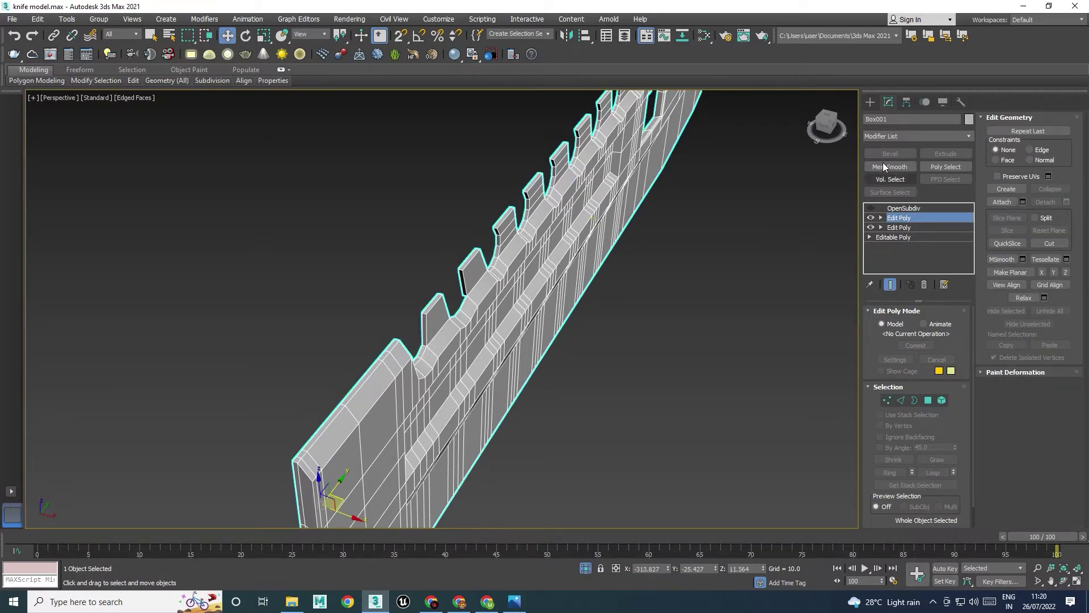
{"action": "left_click", "coordinate": [883, 138]}
{"action": "key", "text": "s"}
{"action": "key", "text": "s"}
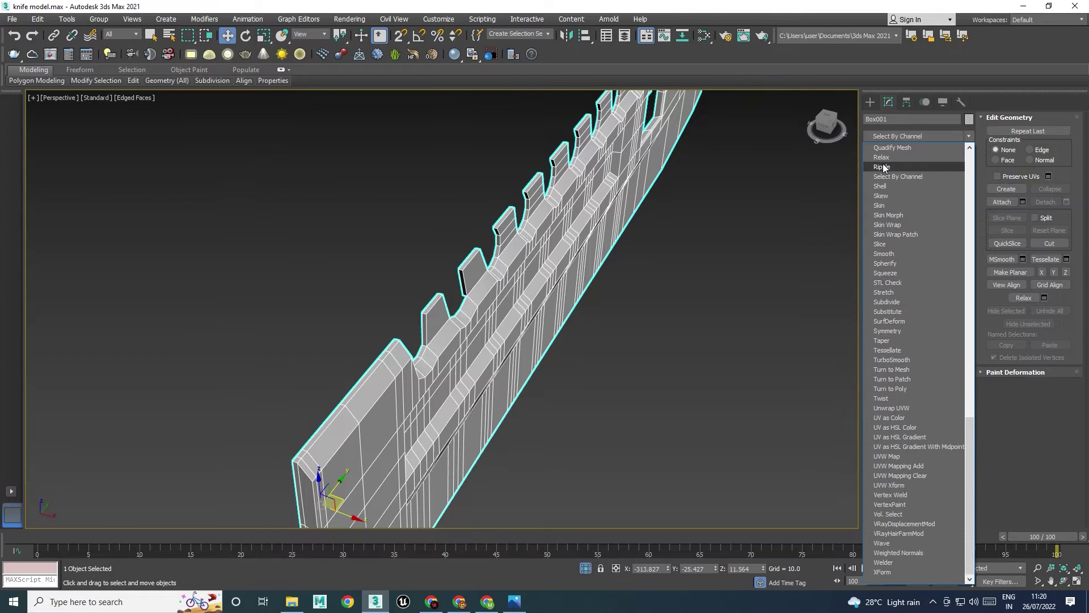
{"action": "left_click", "coordinate": [891, 331]}
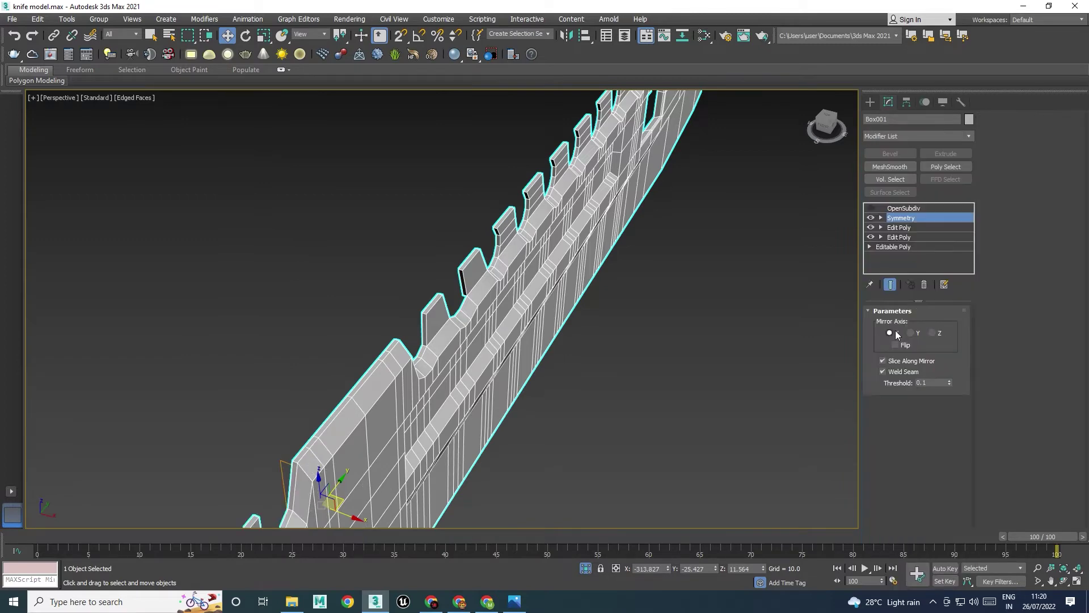
{"action": "left_click", "coordinate": [933, 333]}
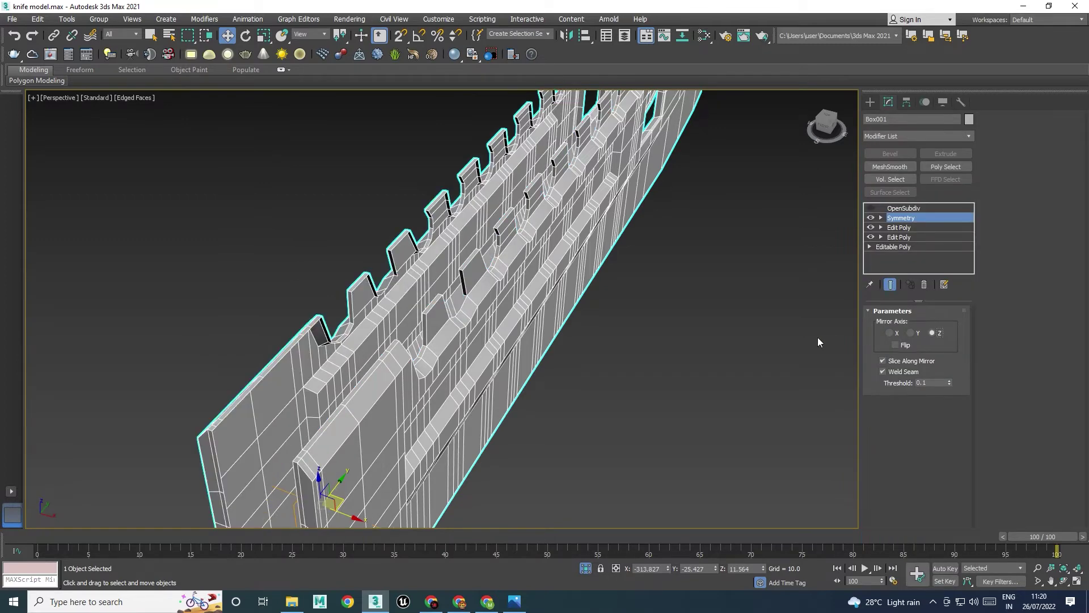
Move the Symmetry modifier's mirror plane along X until the two blade halves join at the seam
{"action": "middle_click_drag", "start_coordinate": [573, 361], "coordinate": [641, 329], "text": "alt"}
{"action": "left_click", "coordinate": [881, 218]}
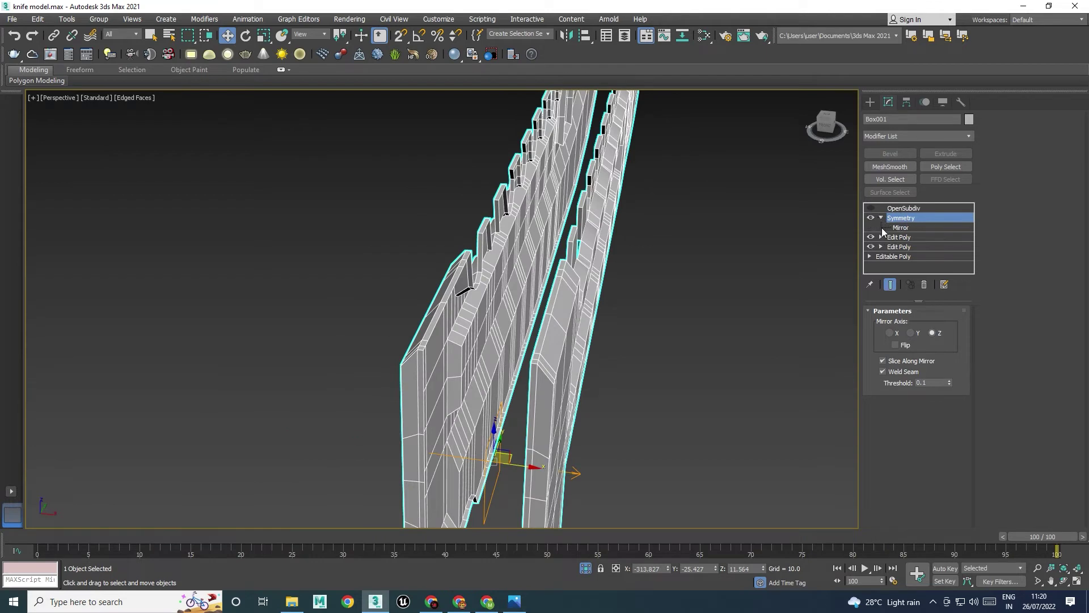
{"action": "left_click", "coordinate": [899, 227]}
{"action": "left_click_drag", "start_coordinate": [522, 468], "coordinate": [568, 482]}
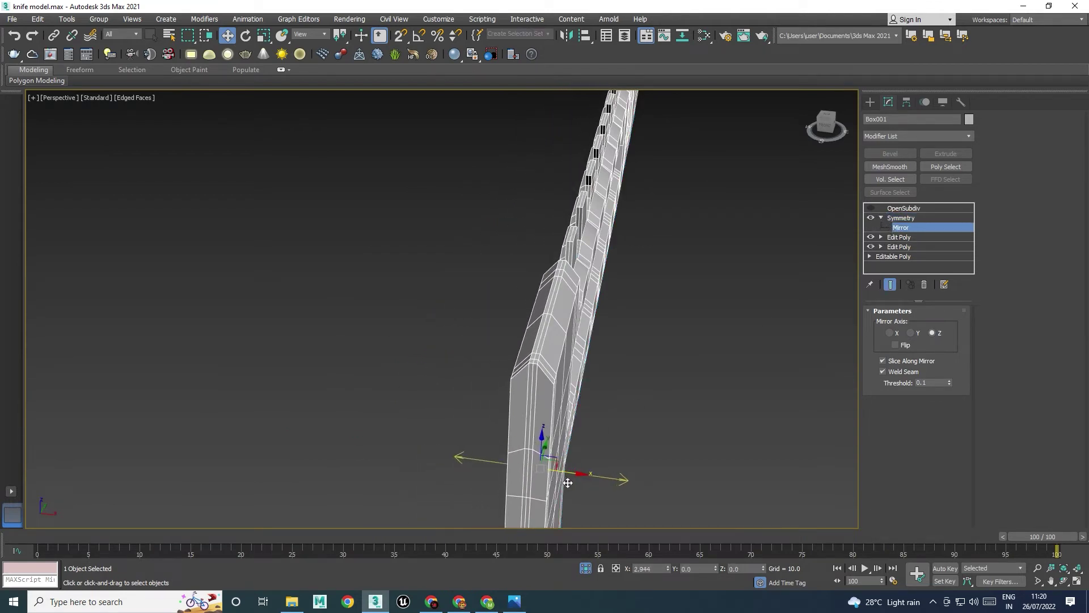
{"action": "middle_click_drag", "start_coordinate": [576, 389], "coordinate": [481, 343], "text": "alt"}
{"action": "left_click", "coordinate": [881, 218]}
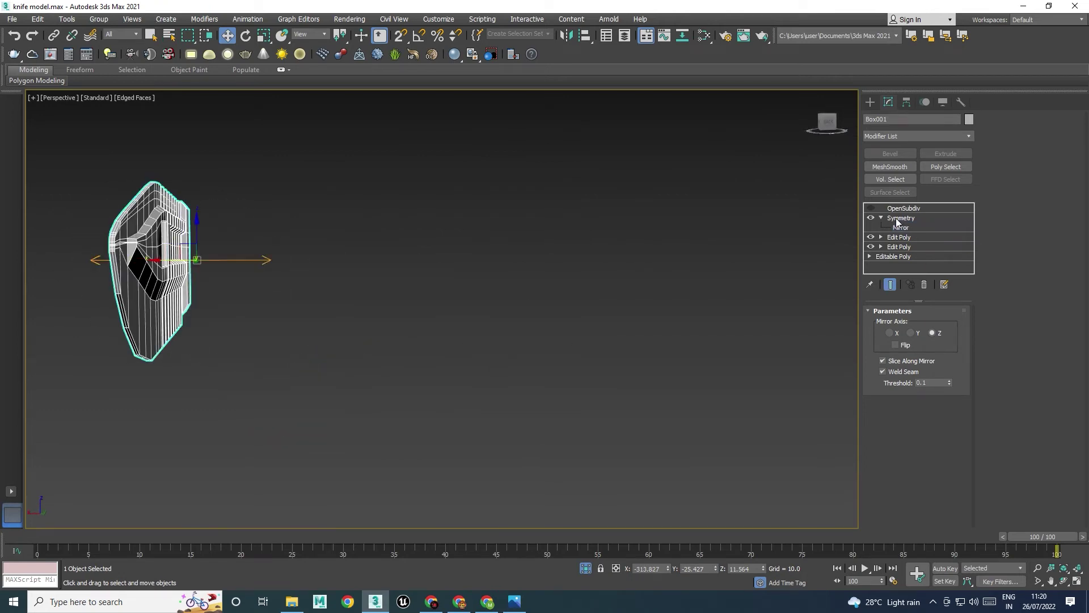
Turn the OpenSubdiv smoothing back on, hide the edged faces, and examine the mirrored blade from several sides
{"action": "left_click", "coordinate": [885, 208]}
{"action": "left_click", "coordinate": [871, 209]}
{"action": "mouse_move", "coordinate": [665, 280]}
{"action": "middle_mouse_down", "text": "alt"}
{"action": "mouse_move", "coordinate": [597, 281]}
{"action": "mouse_move", "coordinate": [623, 289]}
{"action": "middle_mouse_up", "text": "alt"}
{"action": "left_click", "coordinate": [699, 357]}
{"action": "key", "text": "F4"}
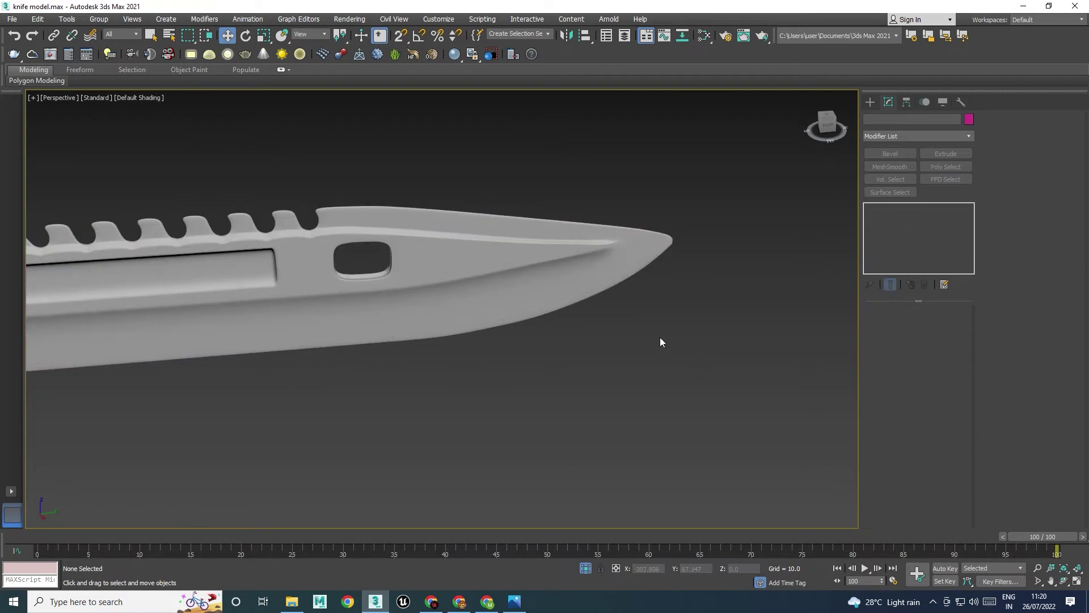
{"action": "scroll", "coordinate": [662, 341], "scroll_direction": "down", "scroll_amount": 4}
{"action": "middle_click_drag", "start_coordinate": [572, 353], "coordinate": [732, 345], "text": "alt"}
{"action": "left_click", "coordinate": [605, 286]}
{"action": "middle_click_drag", "start_coordinate": [821, 333], "coordinate": [603, 347], "text": "alt"}
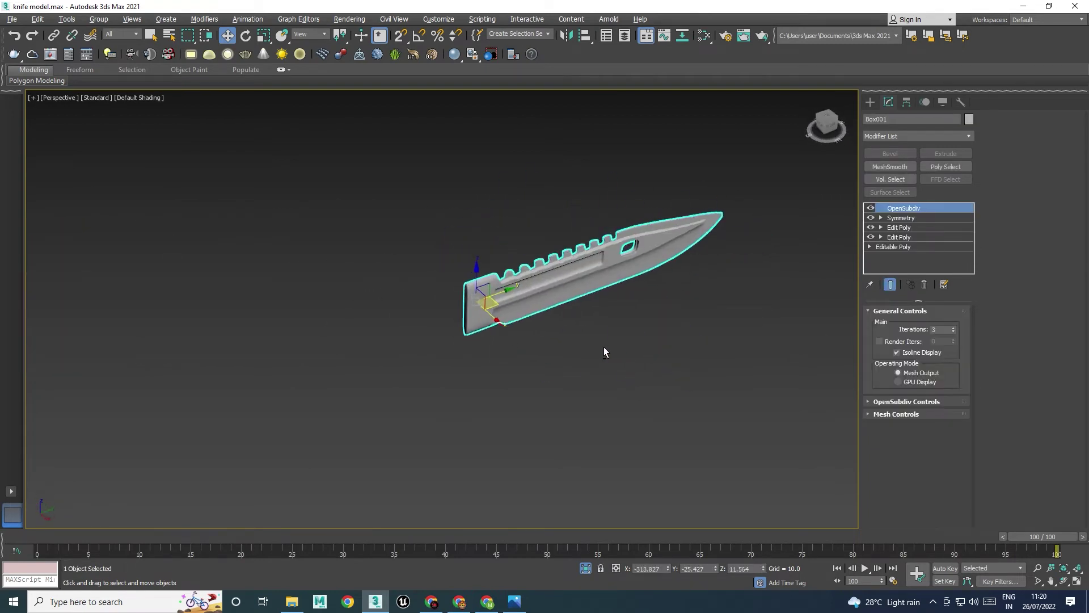
Examine the saw teeth up close, comparing the blade with the Symmetry and OpenSubdiv modifiers switched off and on
{"action": "scroll", "coordinate": [567, 246], "scroll_direction": "up", "scroll_amount": 8}
{"action": "scroll", "coordinate": [551, 260], "scroll_direction": "down", "scroll_amount": 2}
{"action": "middle_click_drag", "start_coordinate": [551, 259], "coordinate": [555, 279], "text": "alt"}
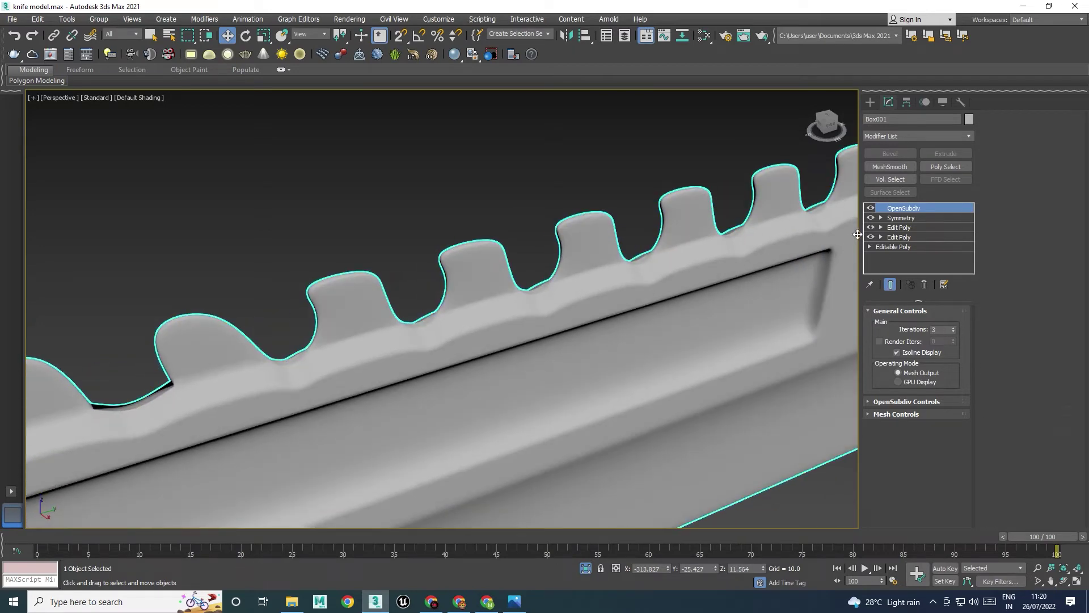
{"action": "left_click", "coordinate": [871, 218]}
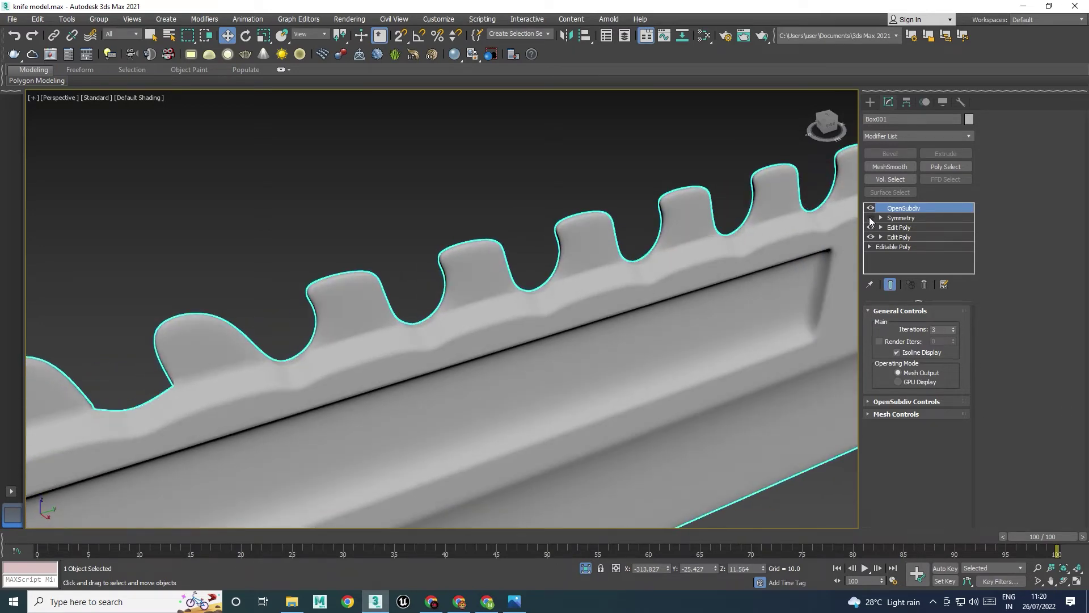
{"action": "left_click", "coordinate": [870, 217]}
{"action": "left_click", "coordinate": [871, 209]}
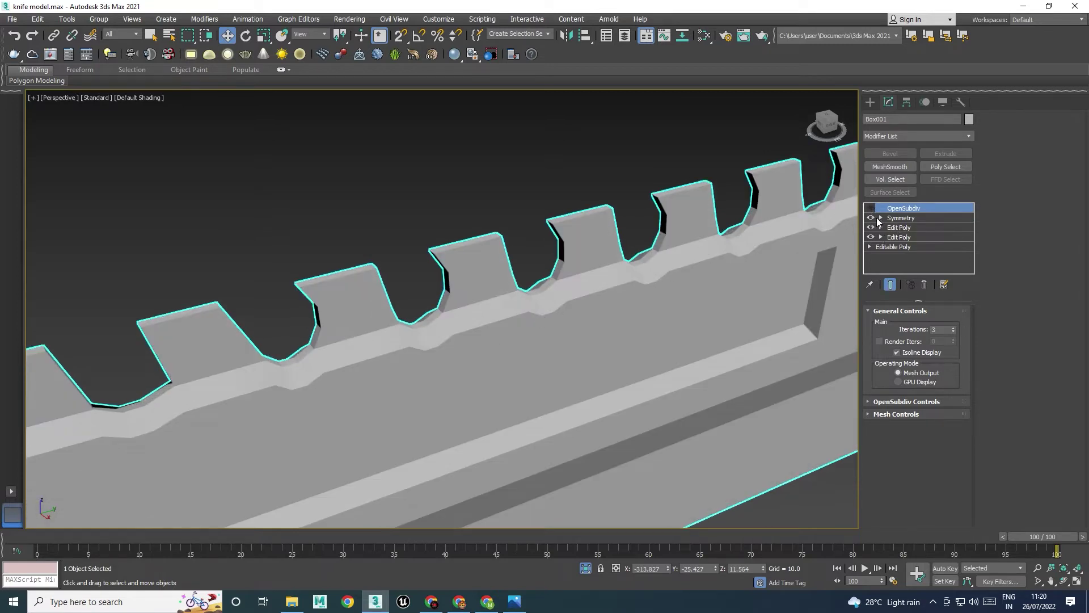
{"action": "left_click", "coordinate": [871, 208]}
{"action": "left_click", "coordinate": [871, 209]}
{"action": "left_click", "coordinate": [871, 209]}
{"action": "scroll", "coordinate": [526, 315], "scroll_direction": "down", "scroll_amount": 5}
{"action": "middle_click_drag", "start_coordinate": [526, 315], "coordinate": [602, 315], "text": "alt"}
Compare the smoothed blade with and without Symmetry, leave the Symmetry modifier switched off, and inspect the half blade's side
{"action": "left_click", "coordinate": [871, 218]}
{"action": "left_click", "coordinate": [871, 218]}
{"action": "left_click", "coordinate": [871, 218]}
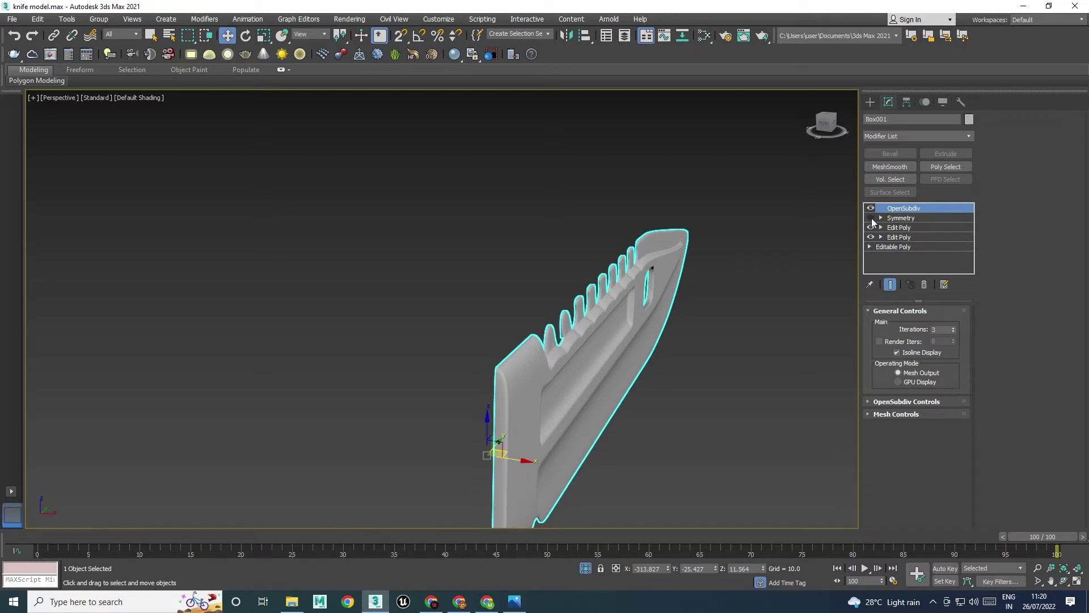
{"action": "middle_click_drag", "start_coordinate": [760, 267], "coordinate": [631, 259], "text": "alt"}
{"action": "middle_click_drag", "start_coordinate": [727, 308], "coordinate": [600, 297]}
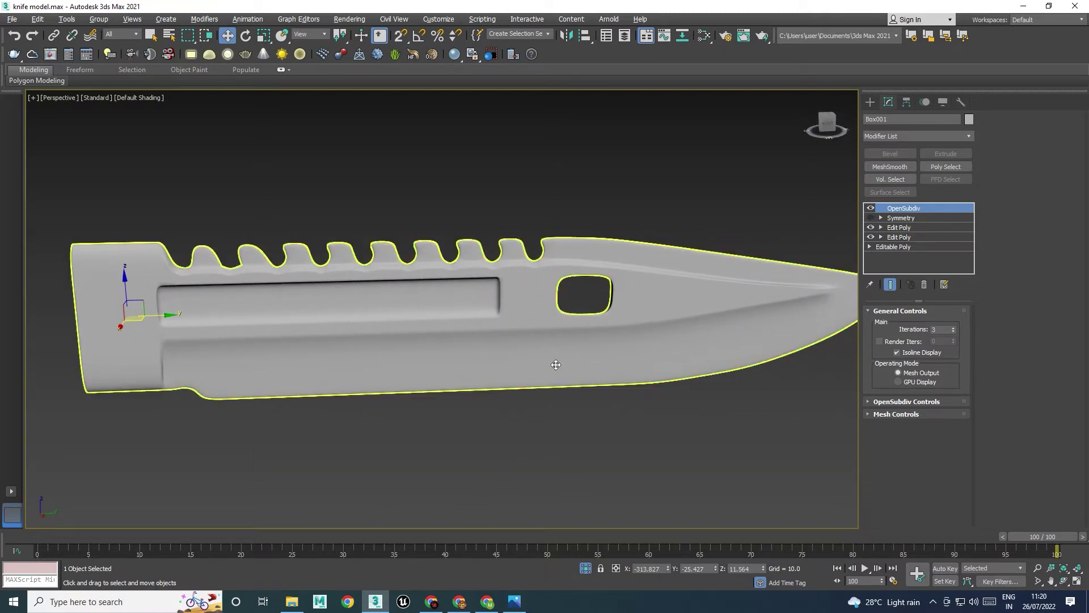
{"action": "middle_click_drag", "start_coordinate": [554, 352], "coordinate": [782, 253], "text": "alt"}
Switch off the OpenSubdiv smoothing, go back to the upper Edit Poly modifier, and show edged faces on the blade
{"action": "left_click", "coordinate": [871, 208]}
{"action": "left_click", "coordinate": [900, 228]}
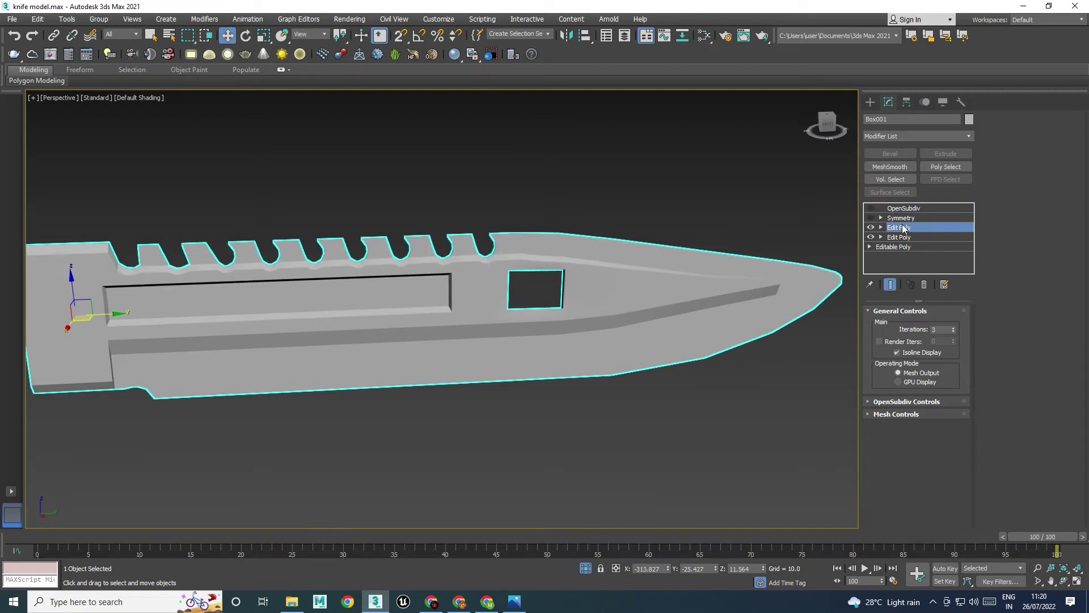
{"action": "key", "text": "F4"}
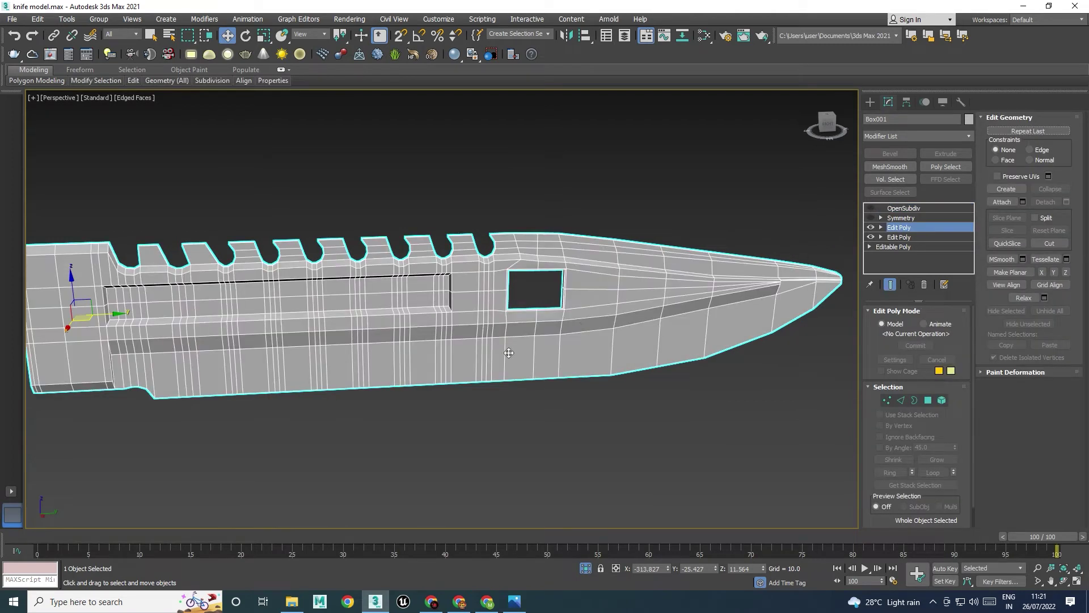